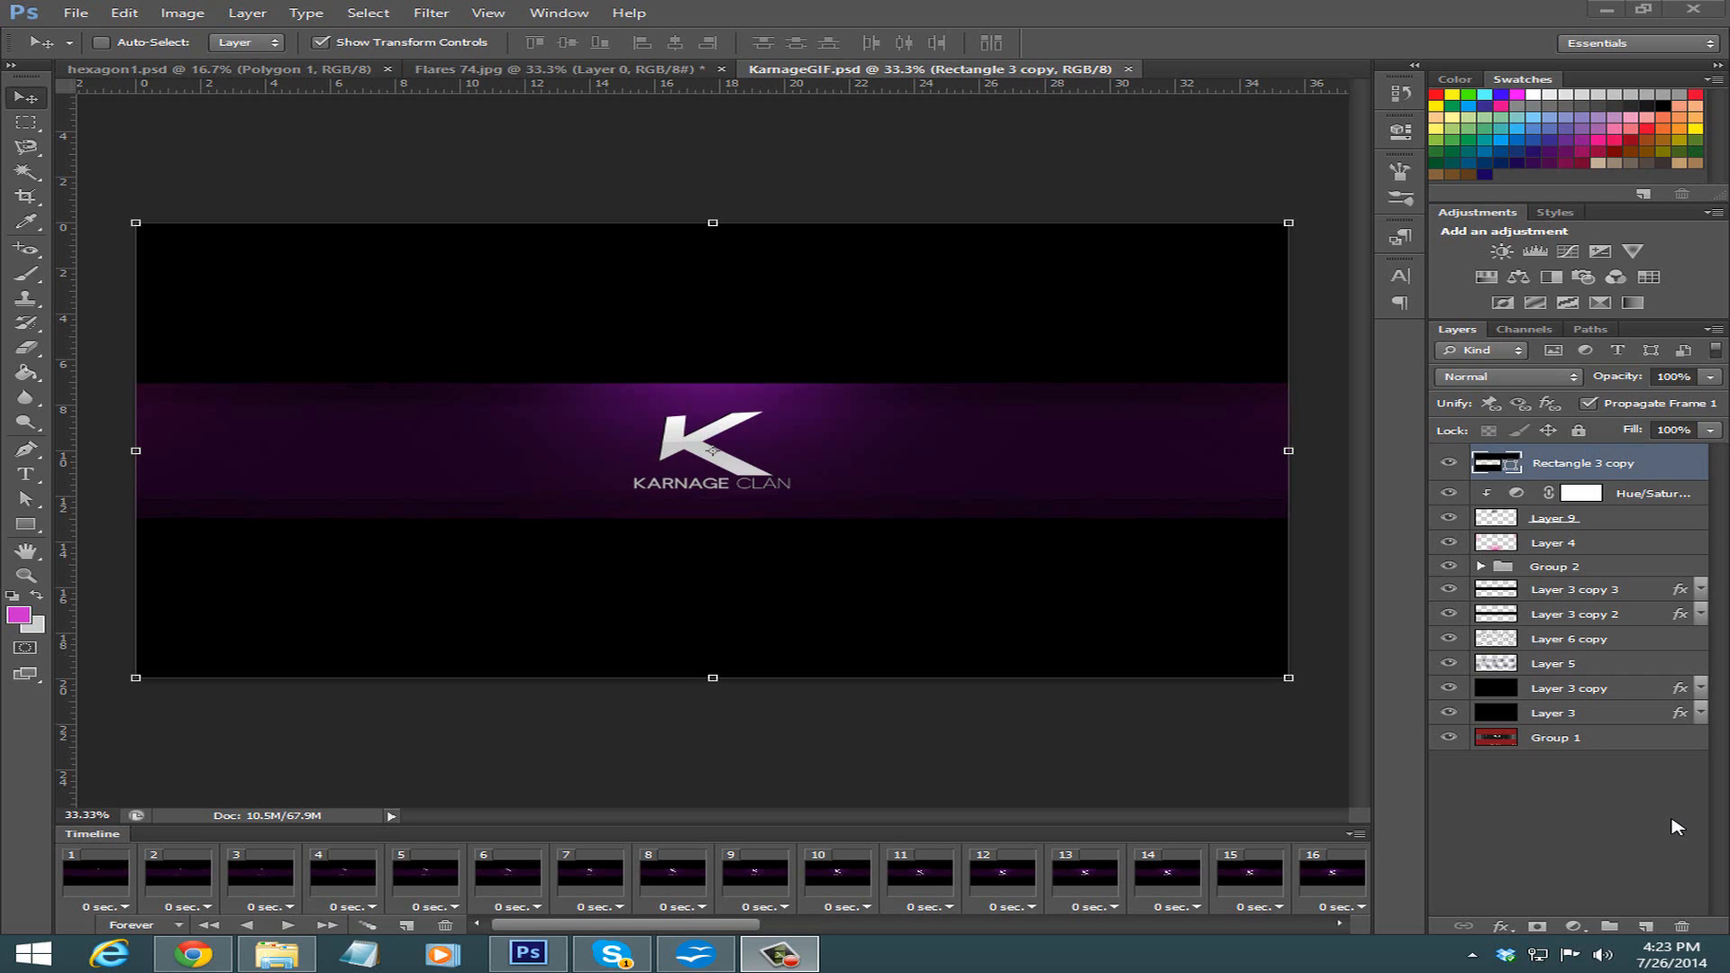
{"action": "left_click", "coordinate": [778, 955]}
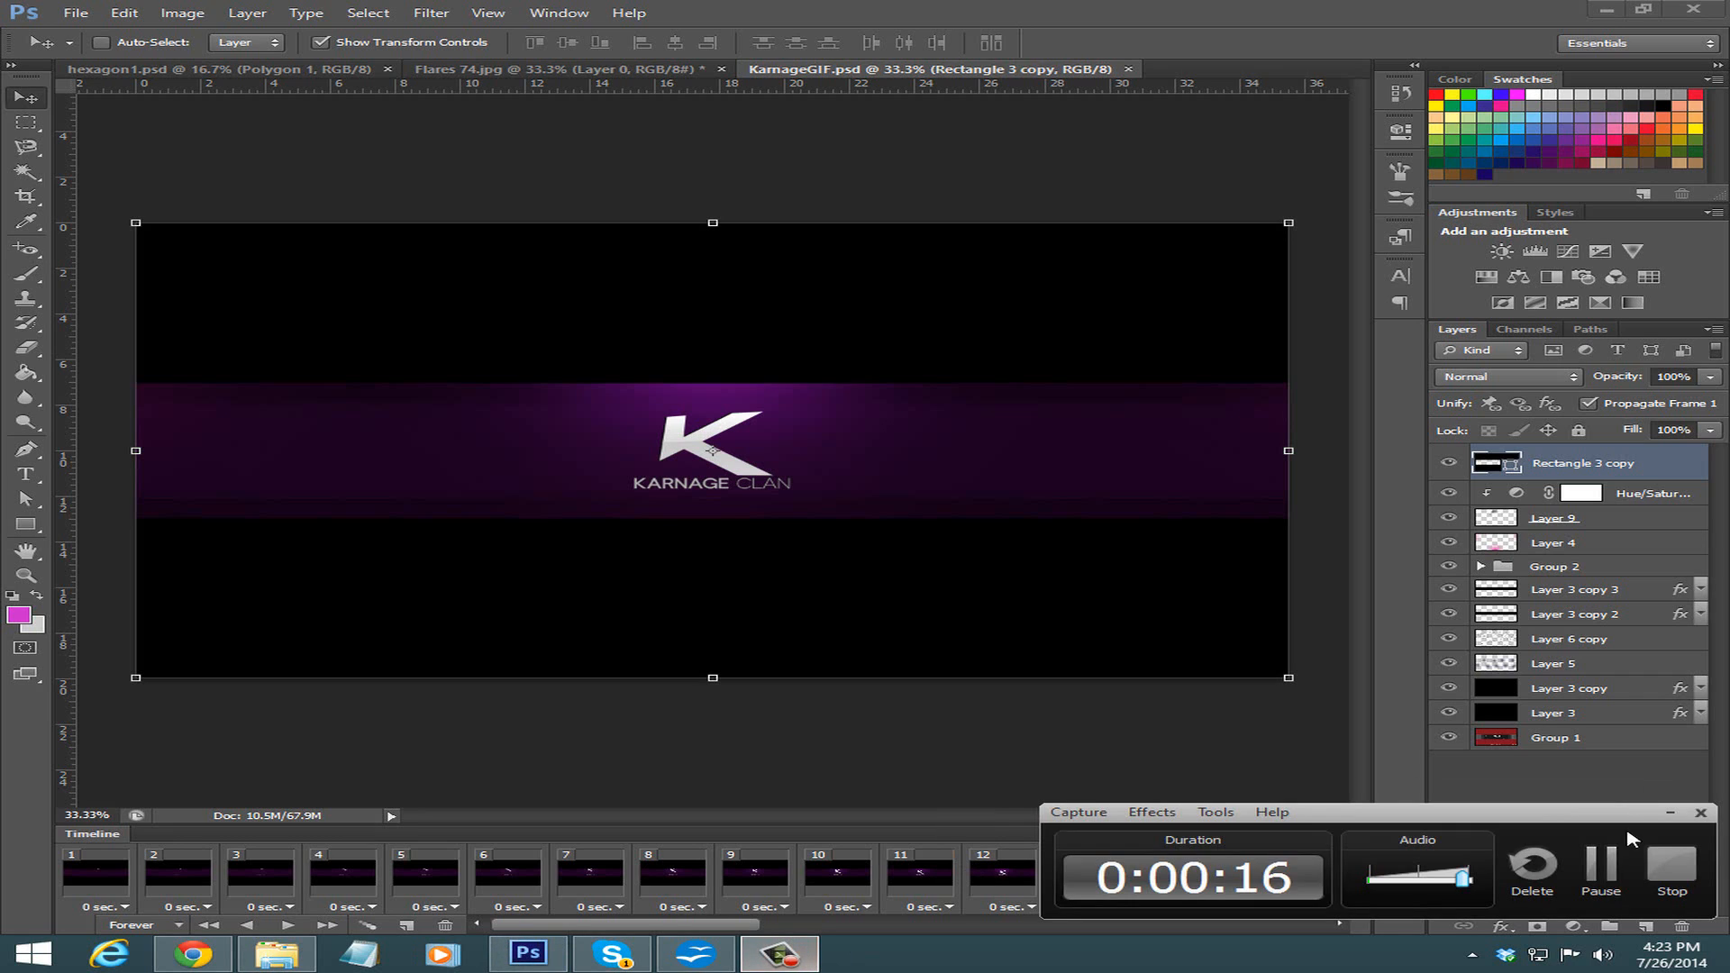
{"action": "left_click", "coordinate": [1613, 873]}
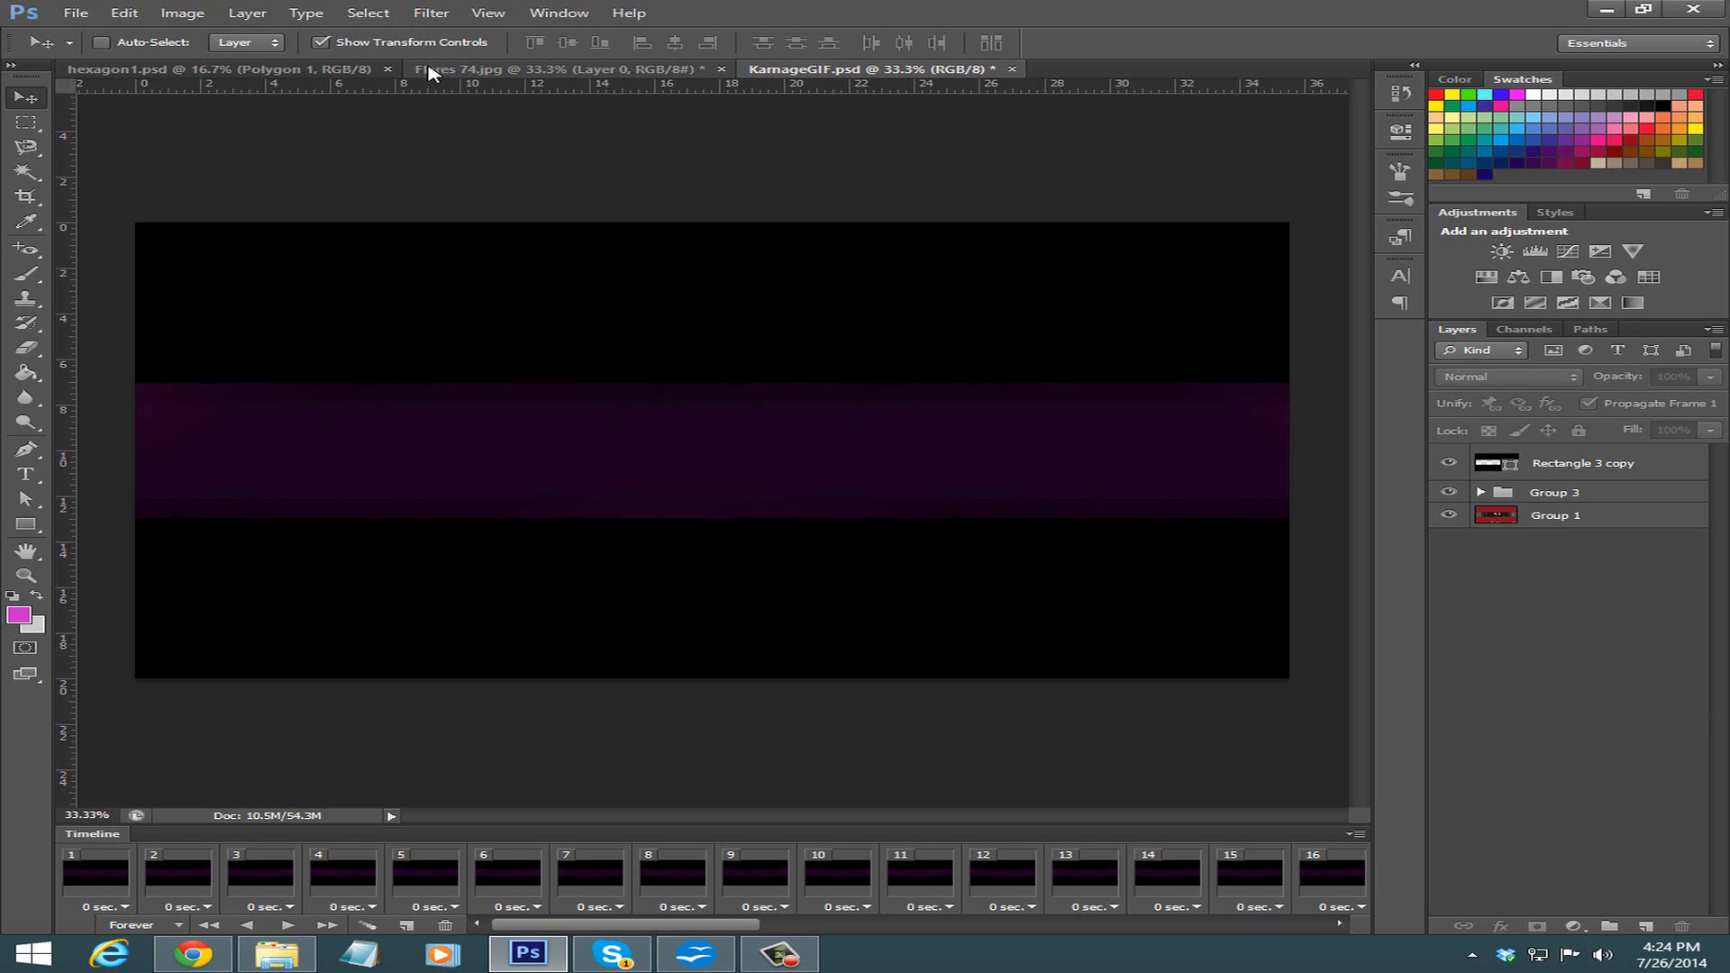
Duplicate the Polygon 1 layer from hexagon1.psd into KarnageGIF.psd.
{"action": "left_click", "coordinate": [297, 68]}
{"action": "right_click", "coordinate": [1582, 519]}
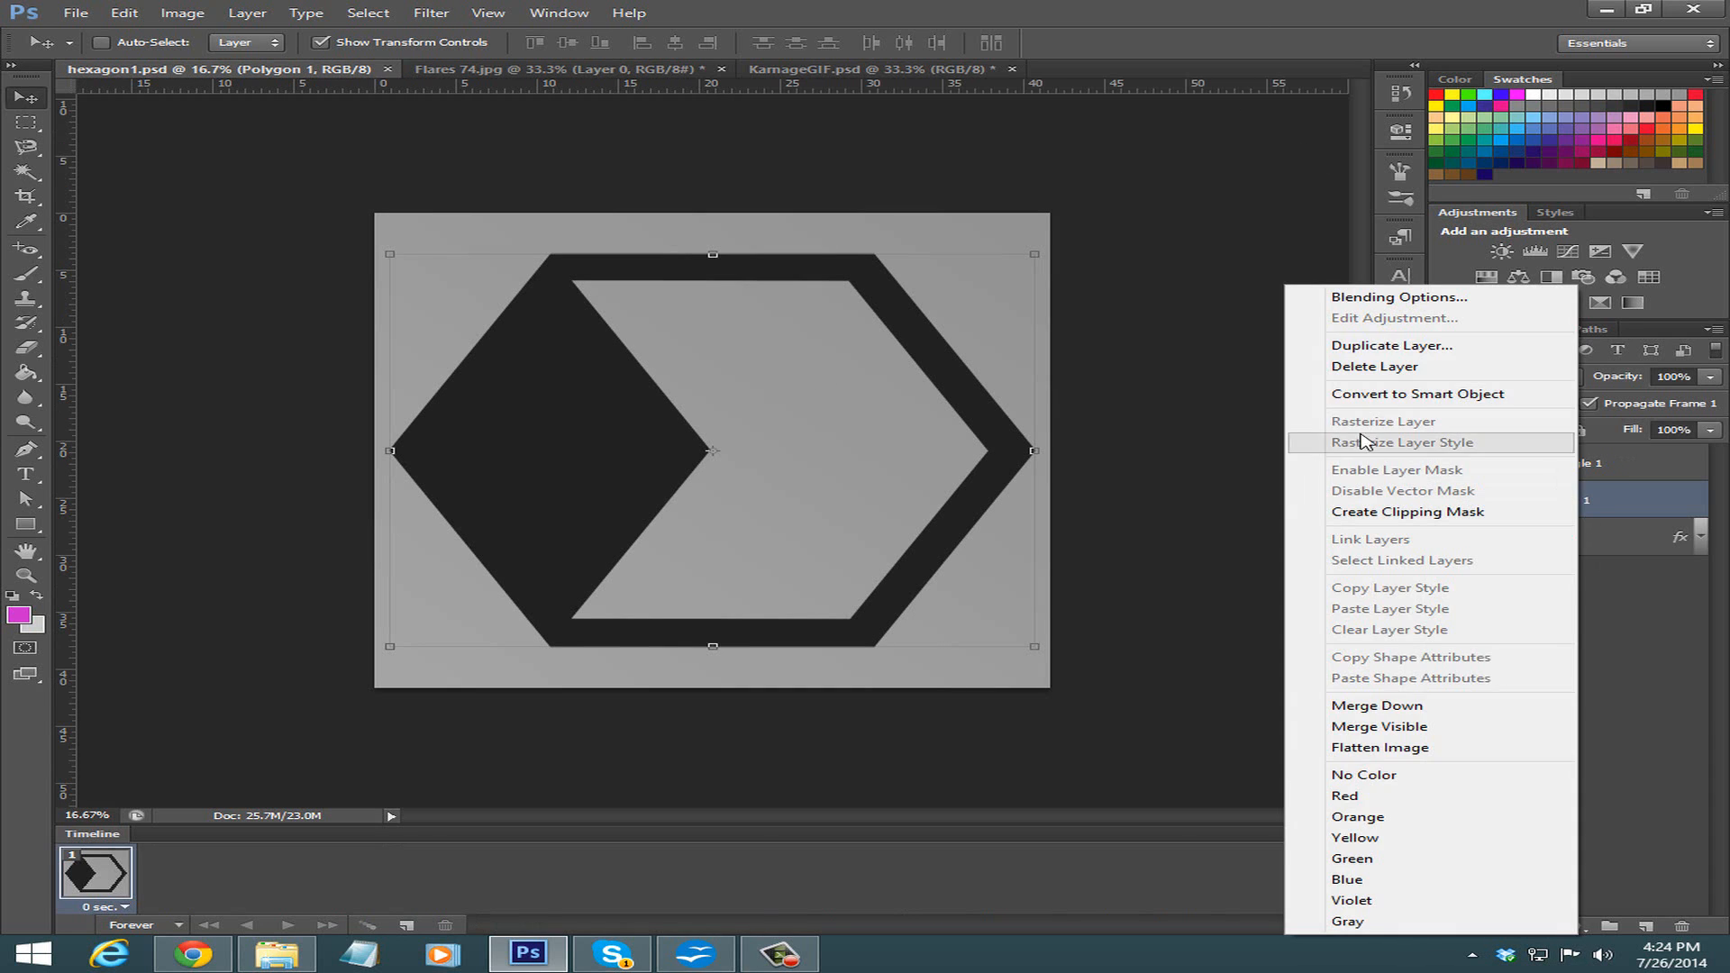
{"action": "left_click", "coordinate": [1393, 349]}
{"action": "left_click", "coordinate": [762, 366]}
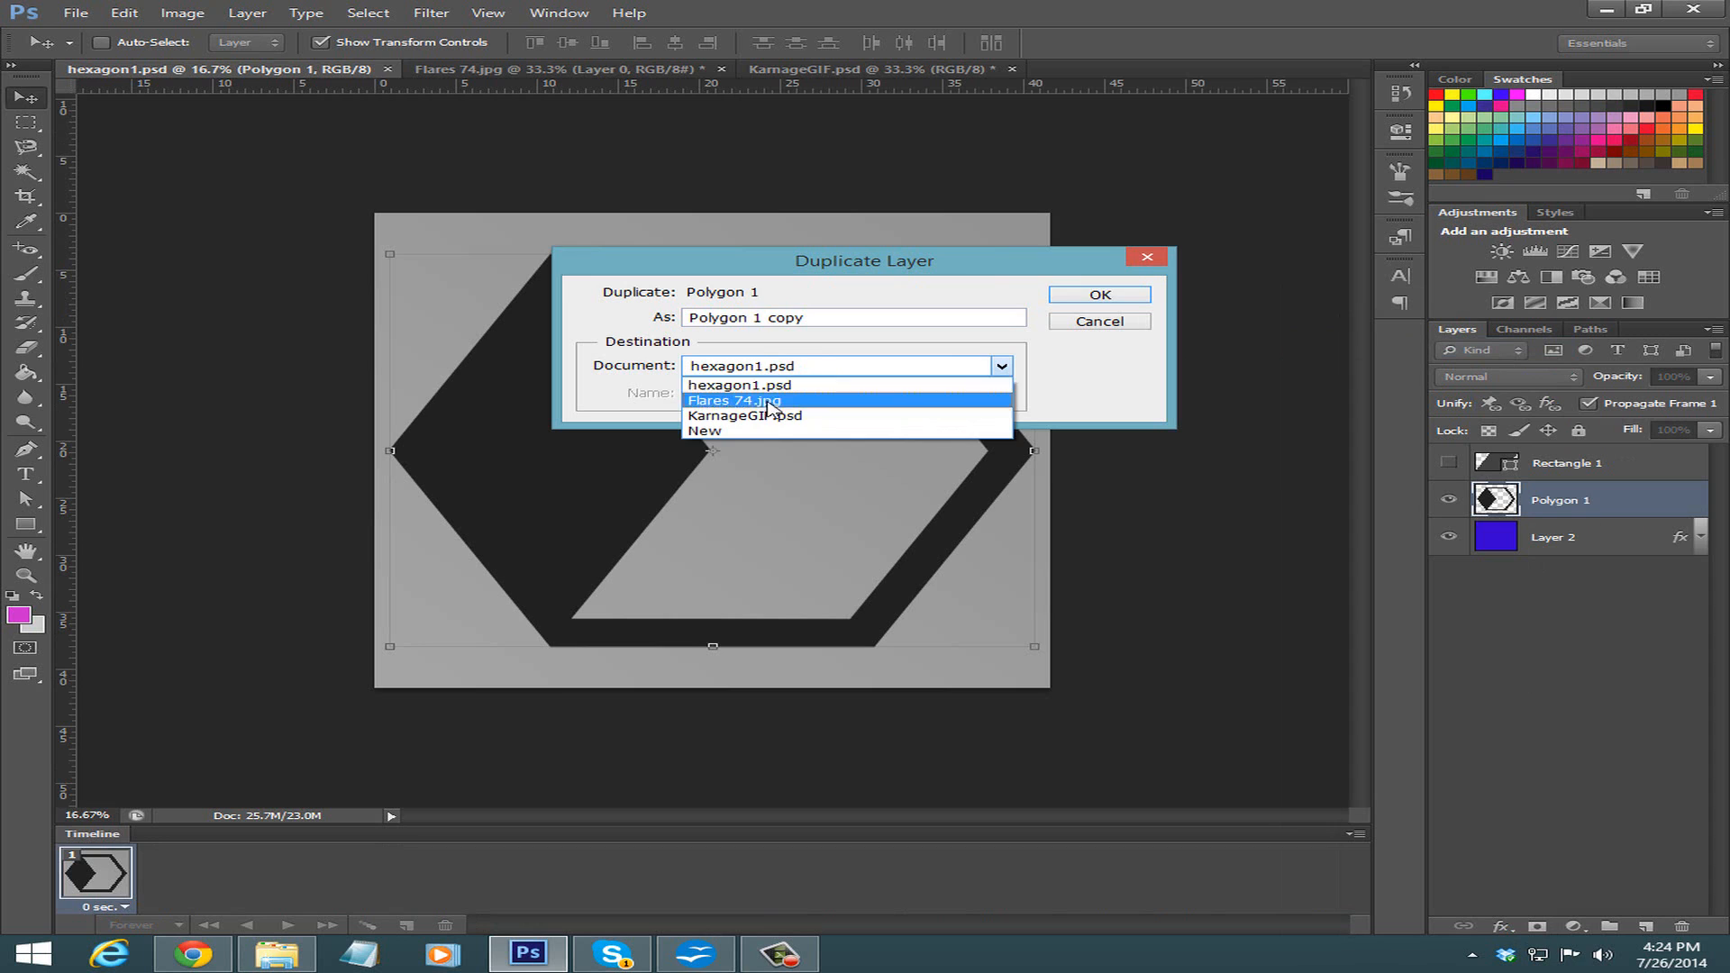
{"action": "left_click", "coordinate": [771, 416]}
{"action": "left_click", "coordinate": [1099, 295]}
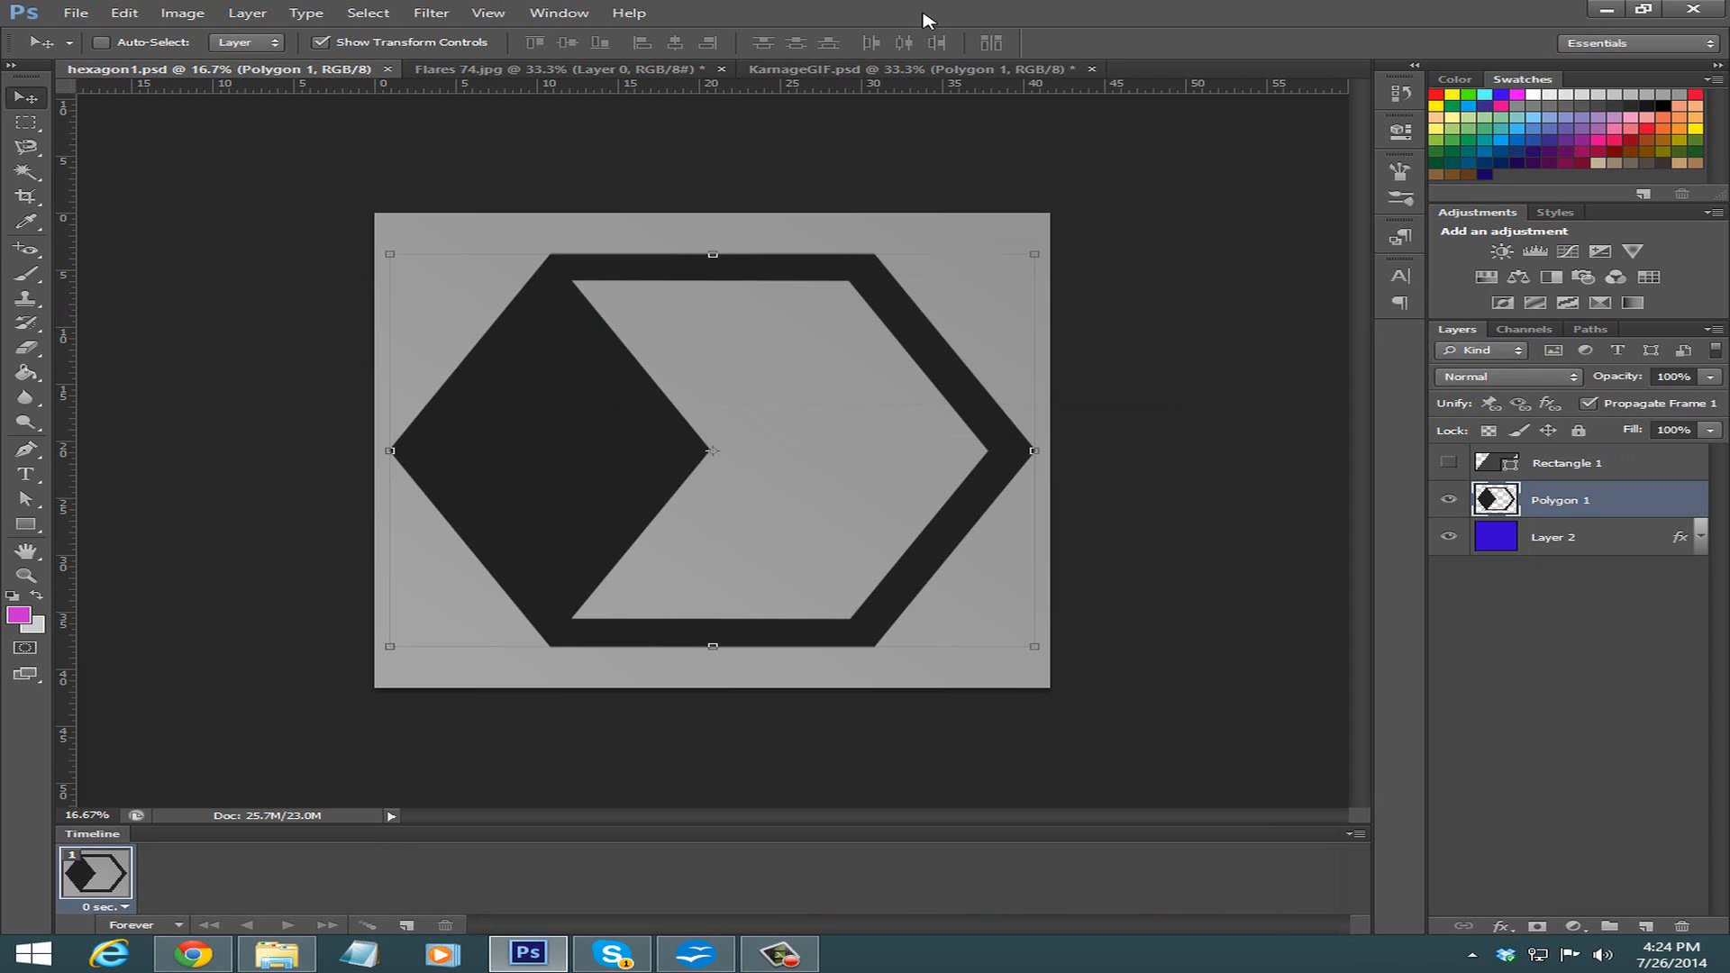
In KarnageGIF.psd, scale the hexagon to about 17% and move it onto the middle of the purple band.
{"action": "left_click", "coordinate": [870, 76]}
{"action": "scroll", "coordinate": [775, 694], "scroll_direction": "down", "scroll_amount": 4}
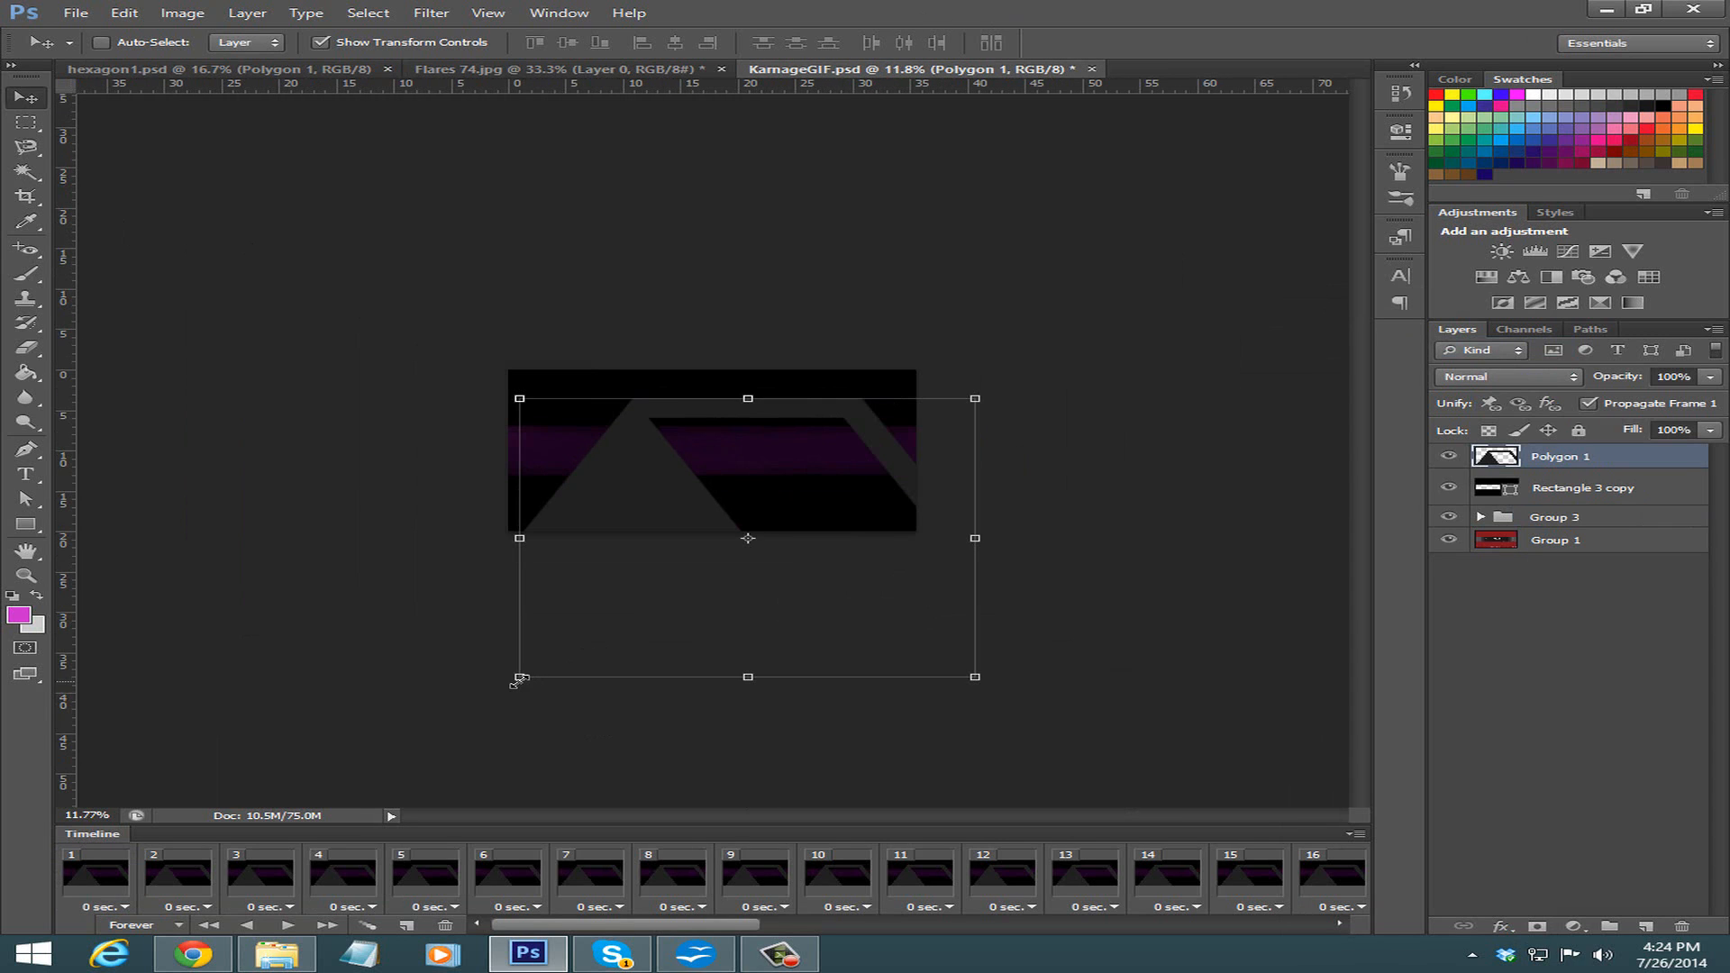
{"action": "left_click_drag", "start_coordinate": [520, 678], "coordinate": [874, 430]}
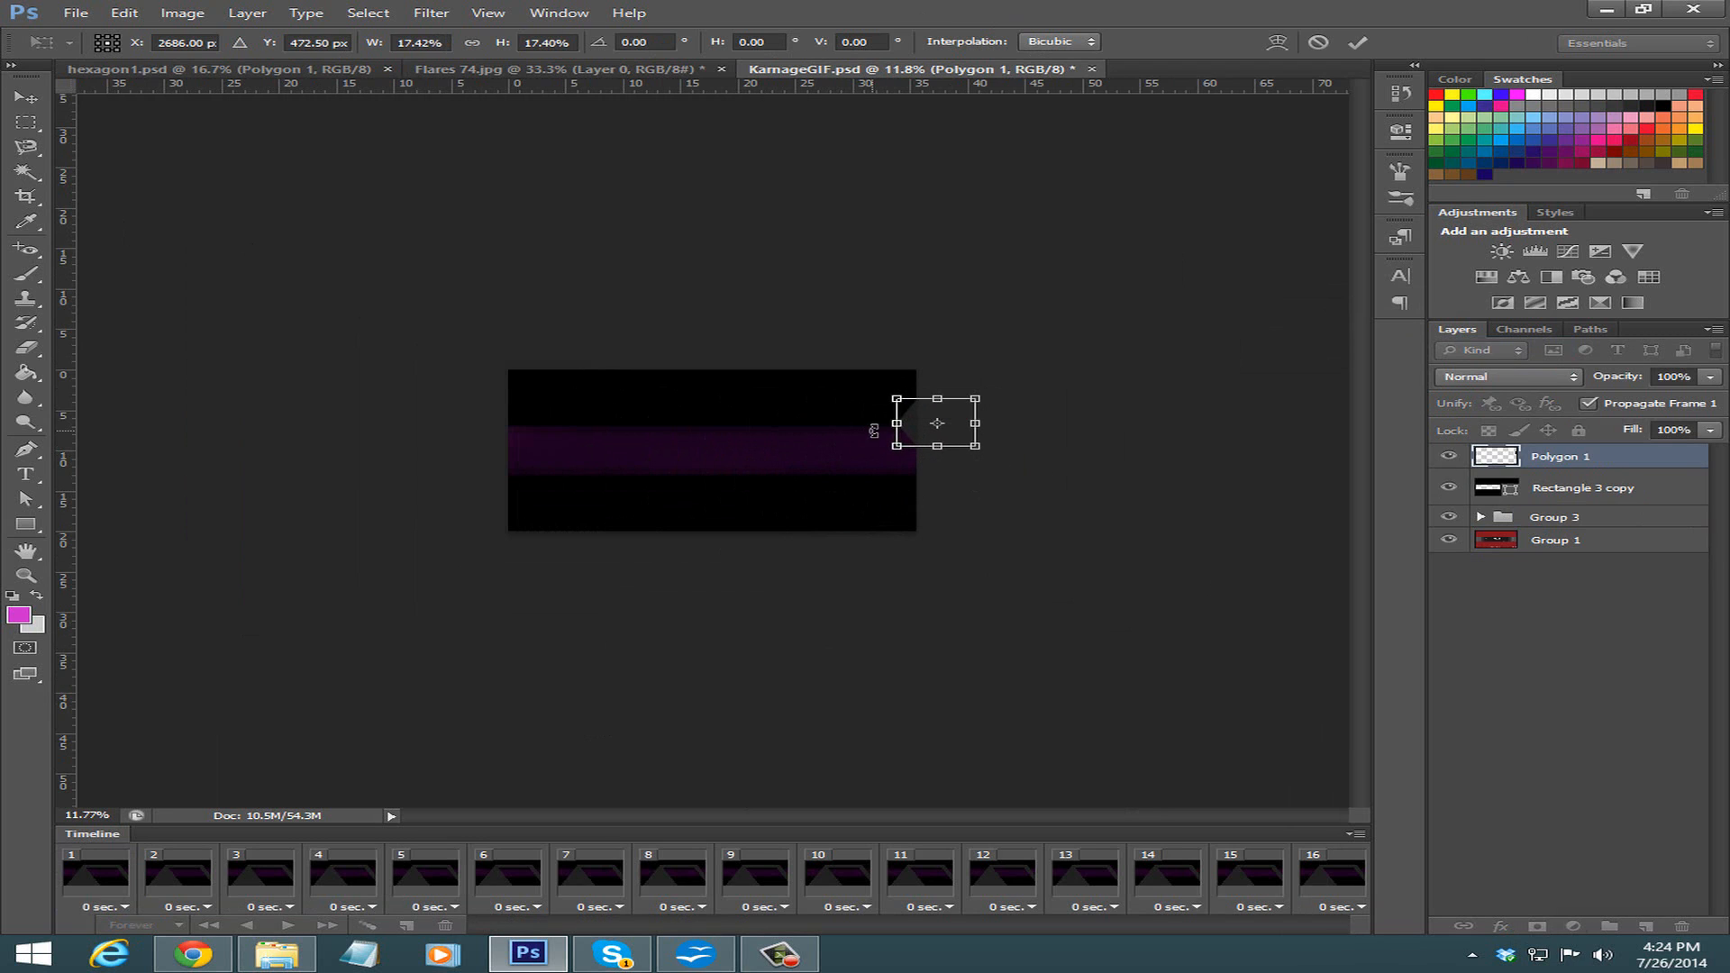
{"action": "key", "text": "Return"}
{"action": "scroll", "coordinate": [1194, 433], "scroll_direction": "up", "scroll_amount": 2}
{"action": "left_click_drag", "start_coordinate": [1100, 432], "coordinate": [733, 457]}
{"action": "scroll", "coordinate": [734, 460], "scroll_direction": "up", "scroll_amount": 4}
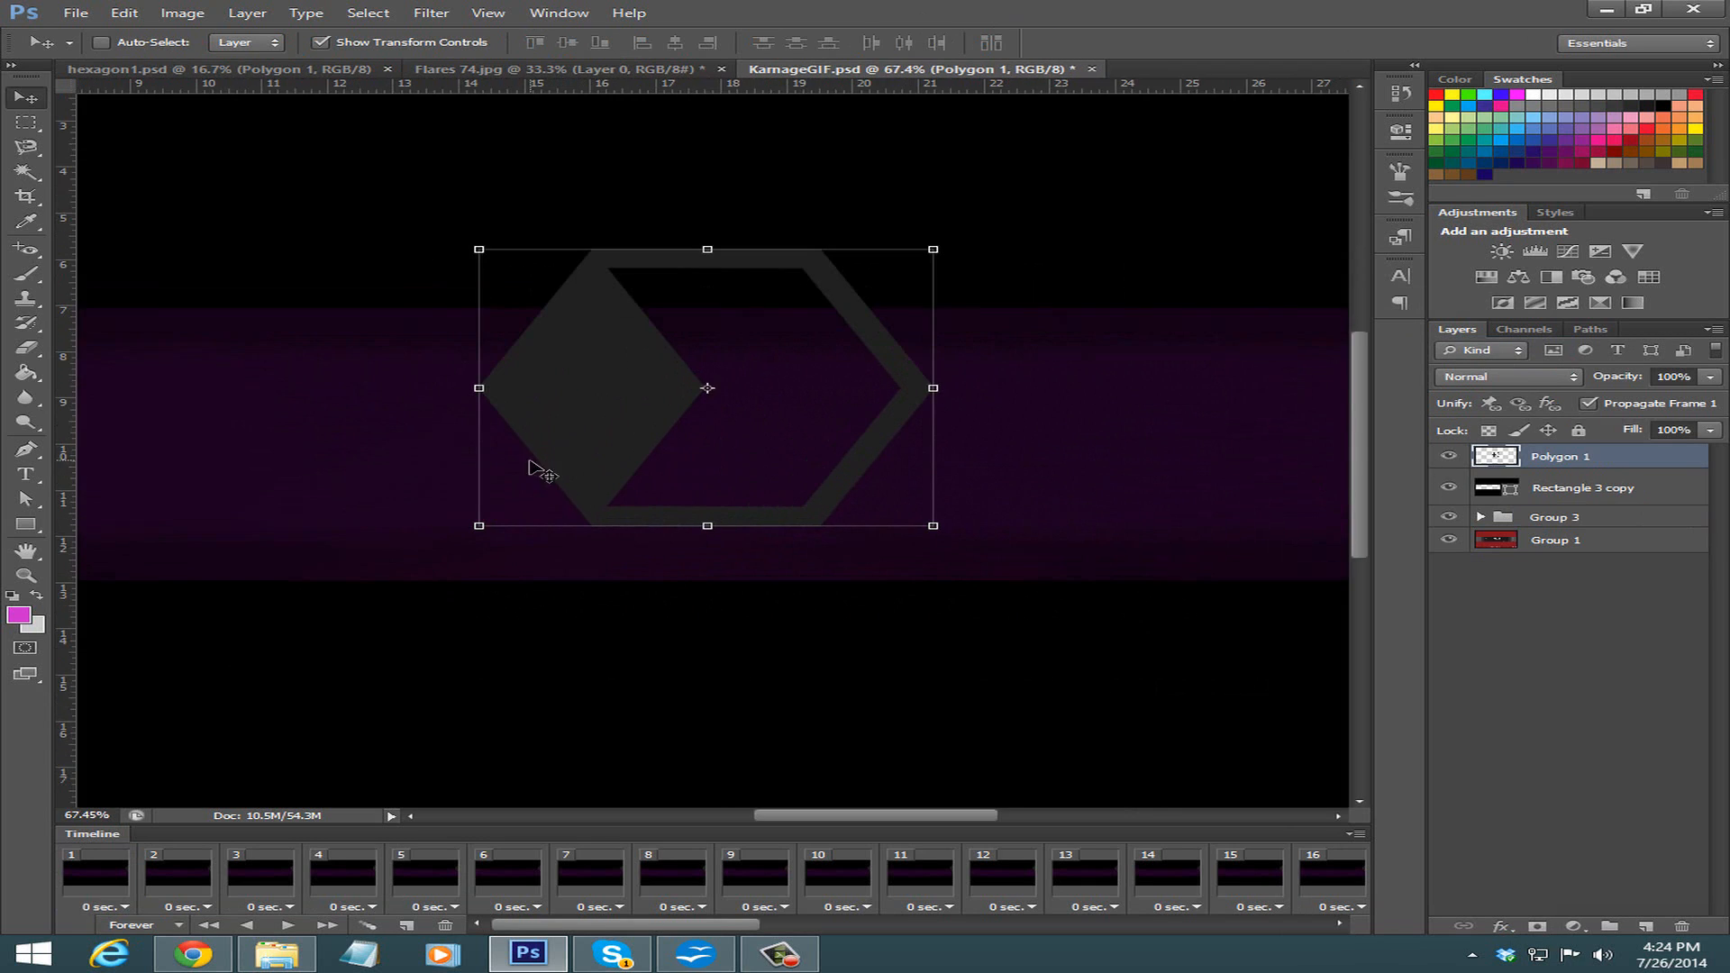
Shrink the hexagon to roughly half its size and place it within the height of the purple band.
{"action": "left_click_drag", "start_coordinate": [478, 530], "coordinate": [685, 386]}
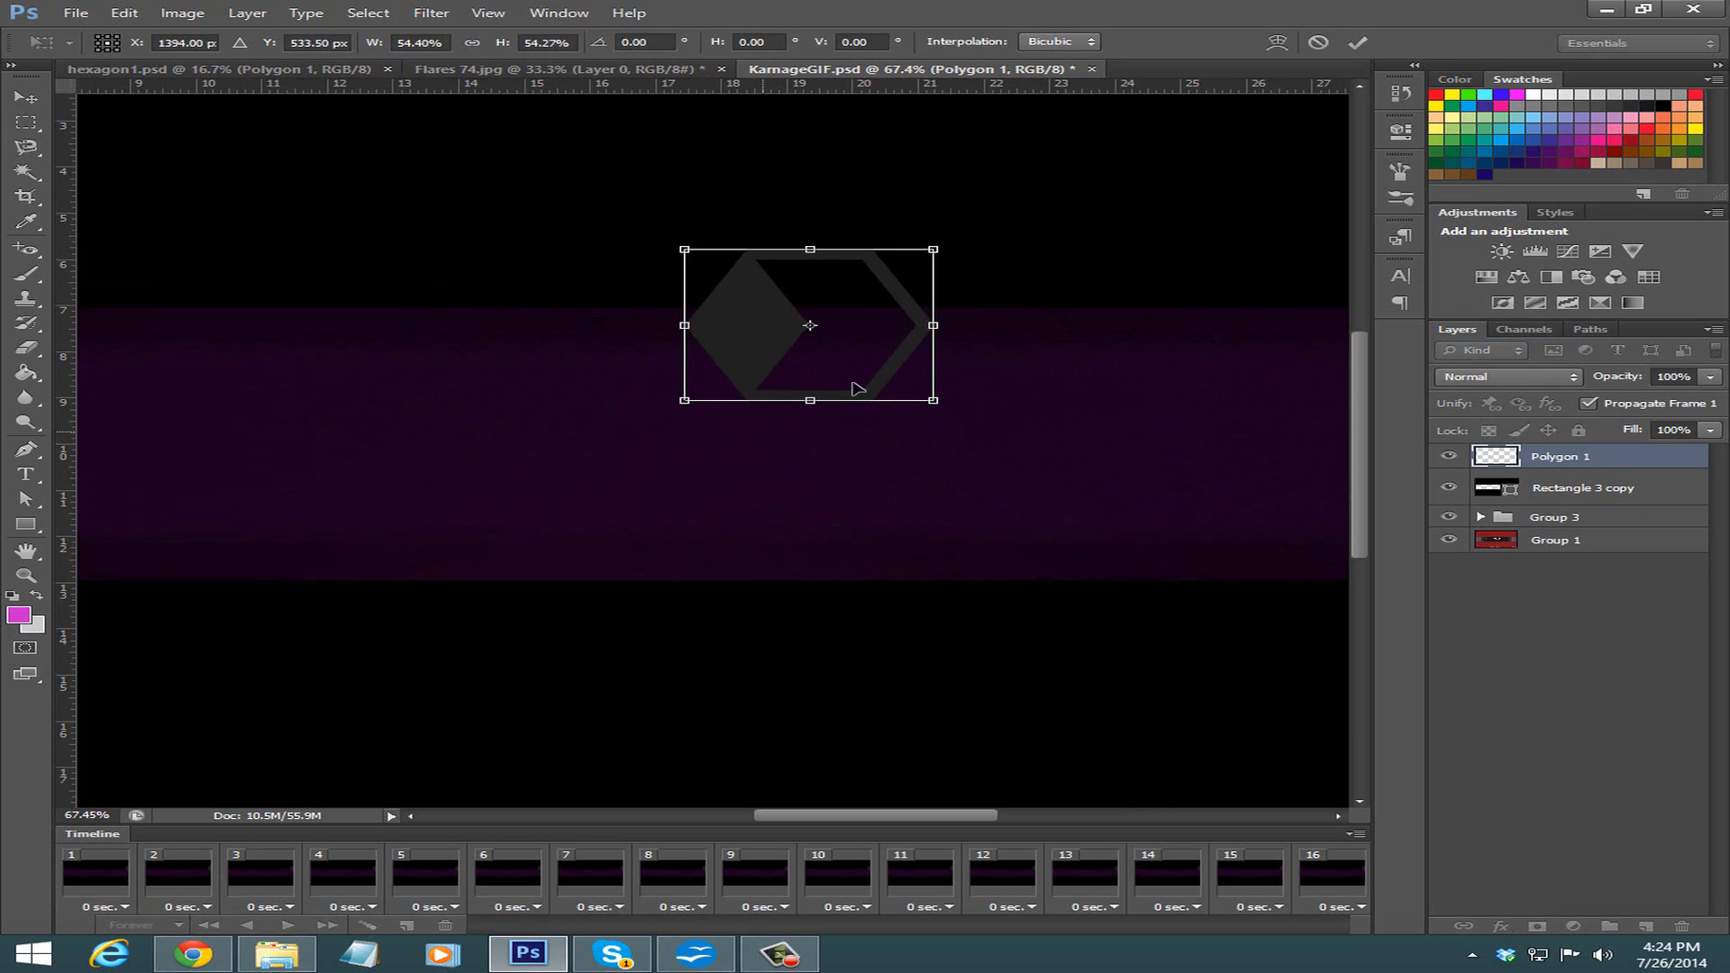
{"action": "left_click_drag", "start_coordinate": [857, 387], "coordinate": [733, 444]}
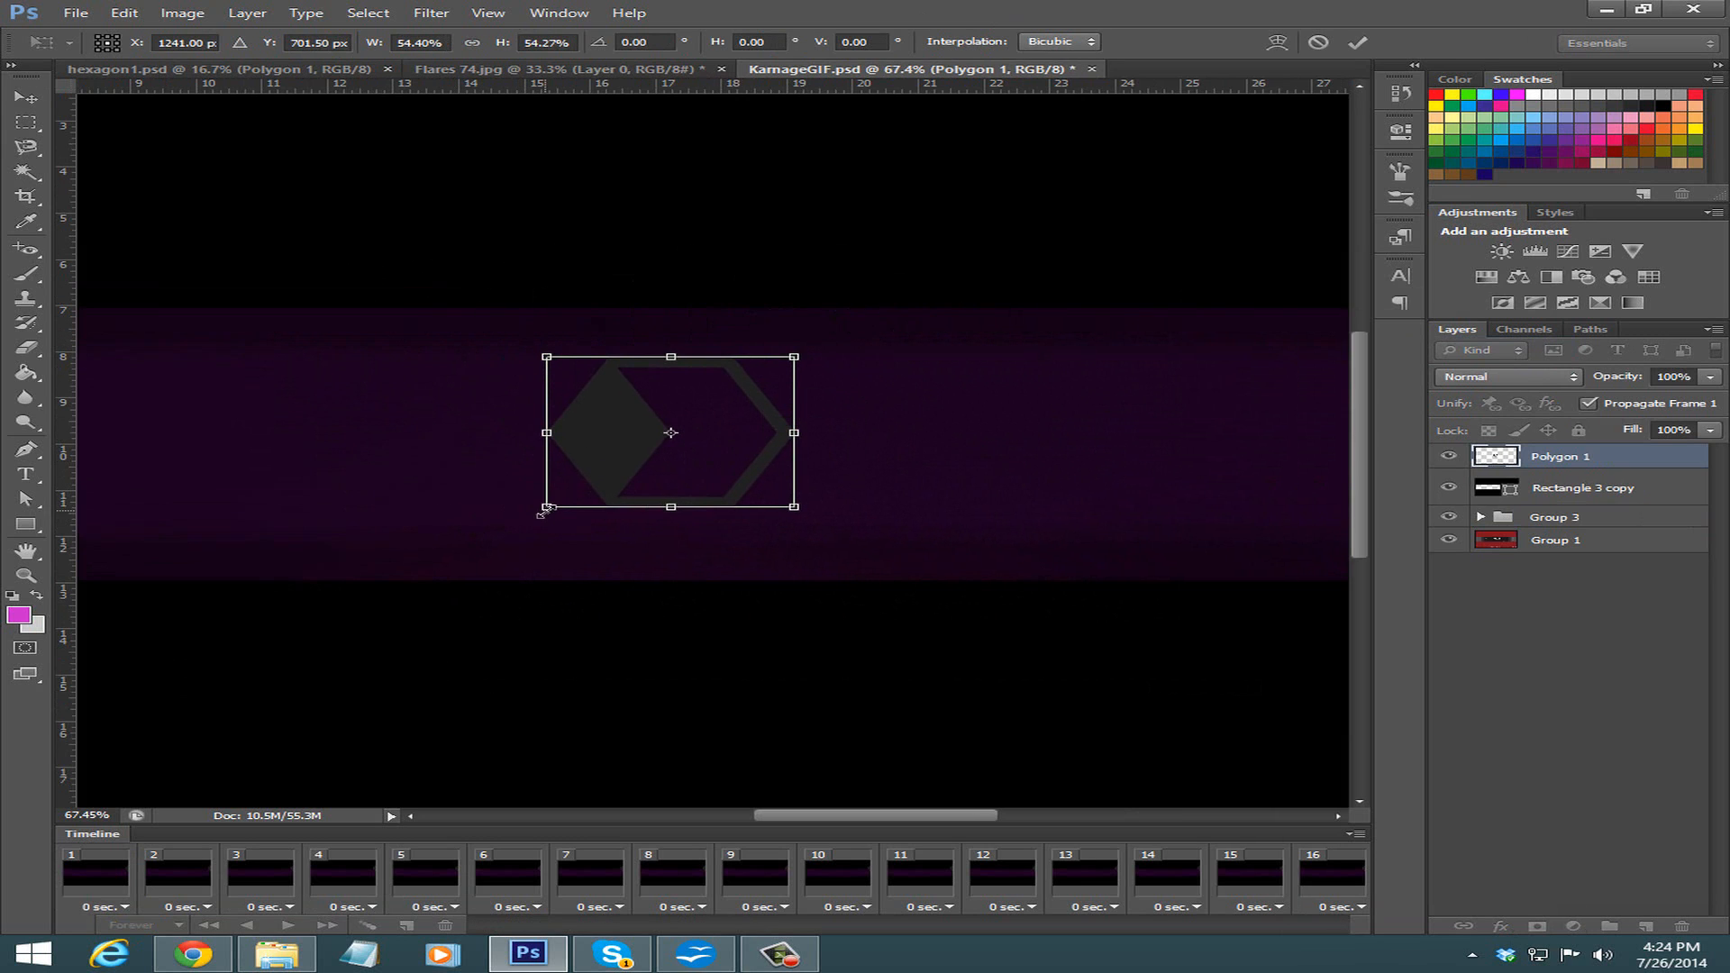
{"action": "left_click_drag", "start_coordinate": [545, 511], "coordinate": [577, 472]}
{"action": "key", "text": "Return"}
{"action": "scroll", "coordinate": [613, 473], "scroll_direction": "down", "scroll_amount": 2}
{"action": "mouse_move", "coordinate": [719, 432]}
{"action": "left_mouse_down"}
{"action": "mouse_move", "coordinate": [690, 433]}
{"action": "mouse_move", "coordinate": [707, 434]}
{"action": "left_mouse_up"}
Give the Polygon 1 layer a white Color Overlay at 100% opacity.
{"action": "double_click", "coordinate": [1485, 456]}
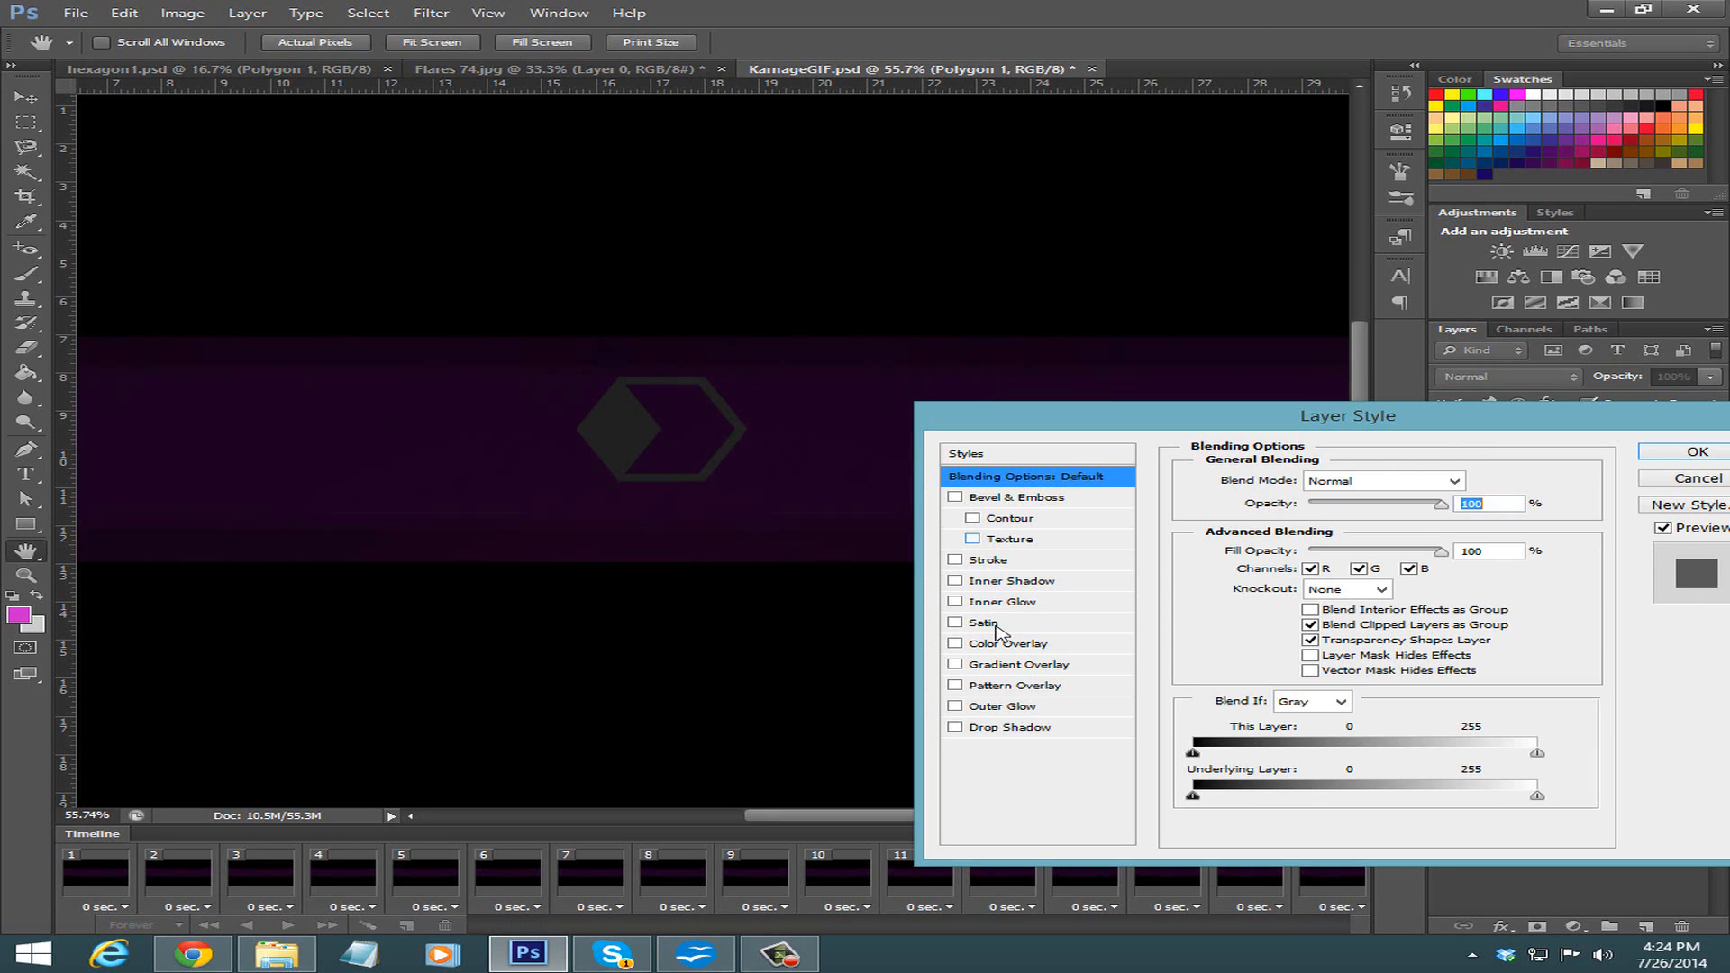
{"action": "left_click", "coordinate": [1005, 642]}
{"action": "left_click", "coordinate": [1479, 480]}
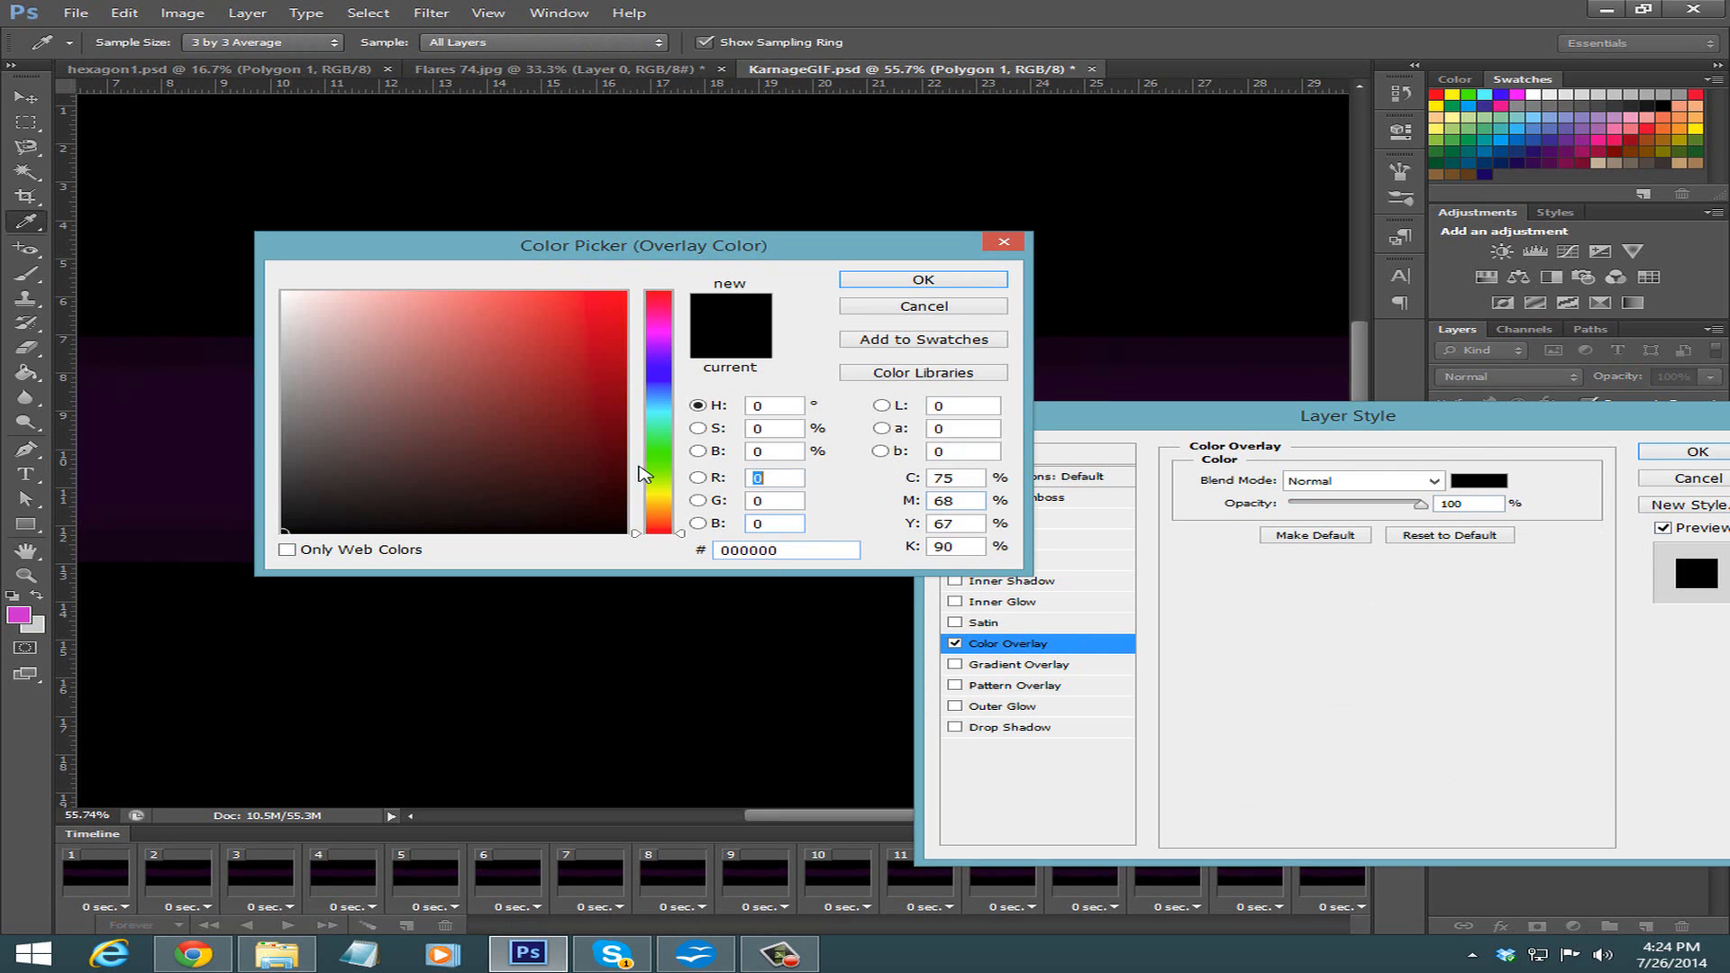
{"action": "left_click", "coordinate": [285, 294]}
{"action": "left_click", "coordinate": [892, 281]}
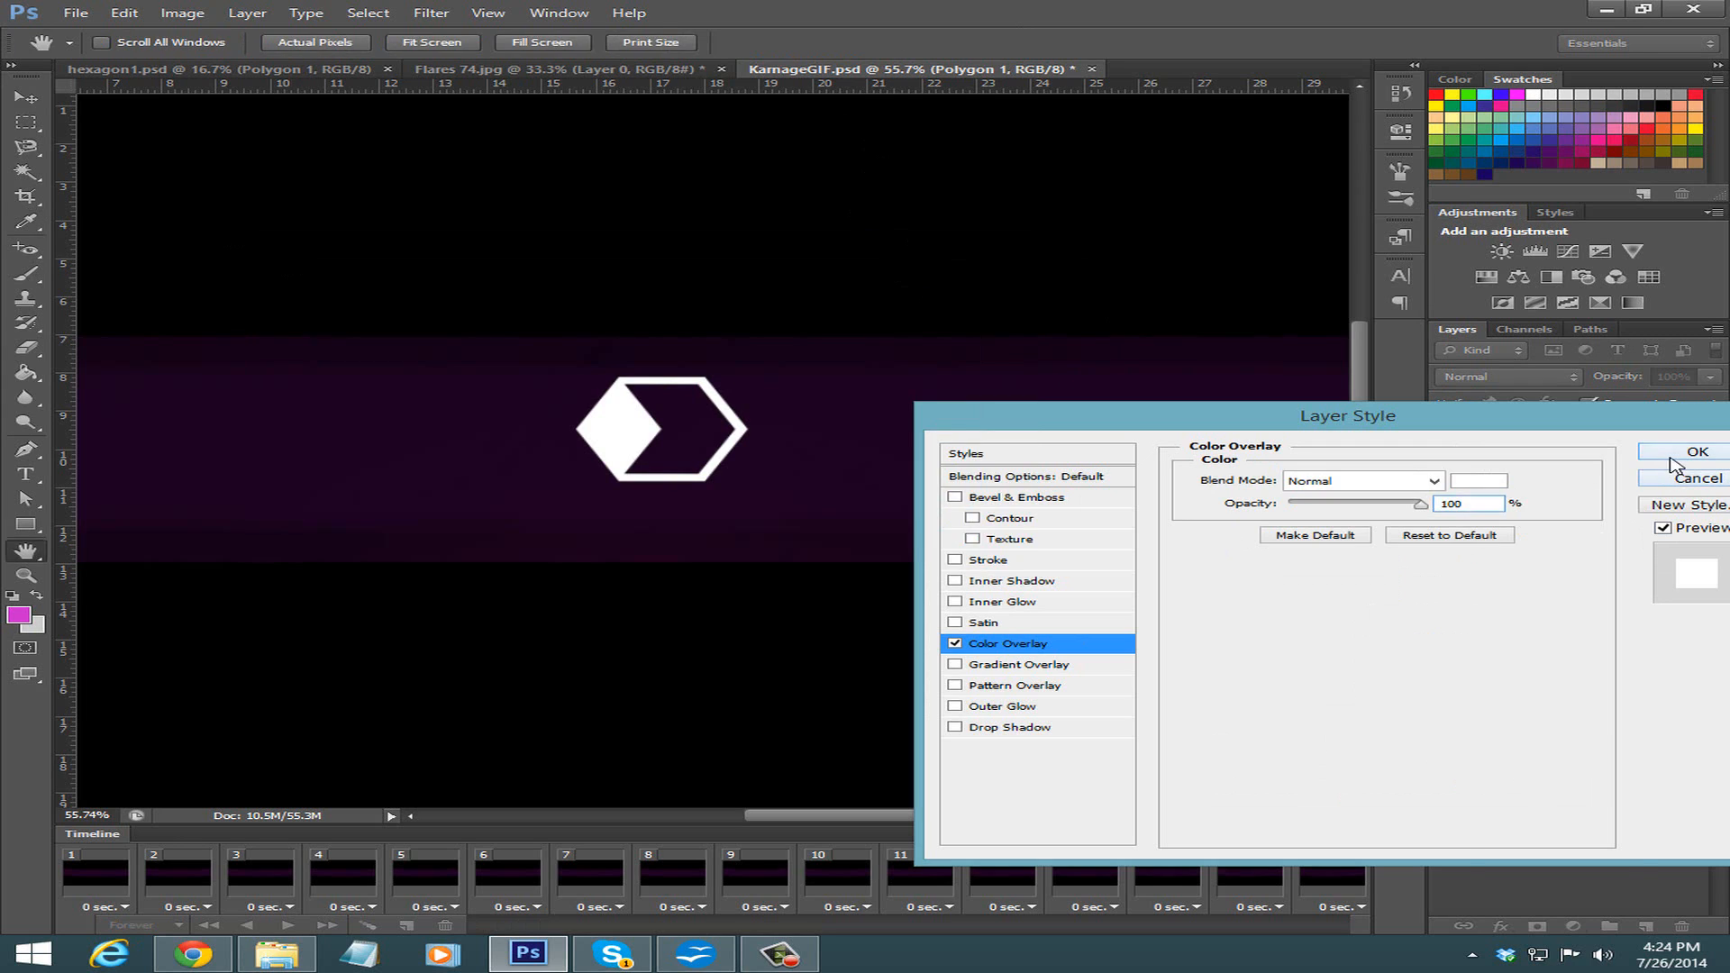
{"action": "left_click", "coordinate": [1698, 452]}
{"action": "left_click", "coordinate": [1701, 454]}
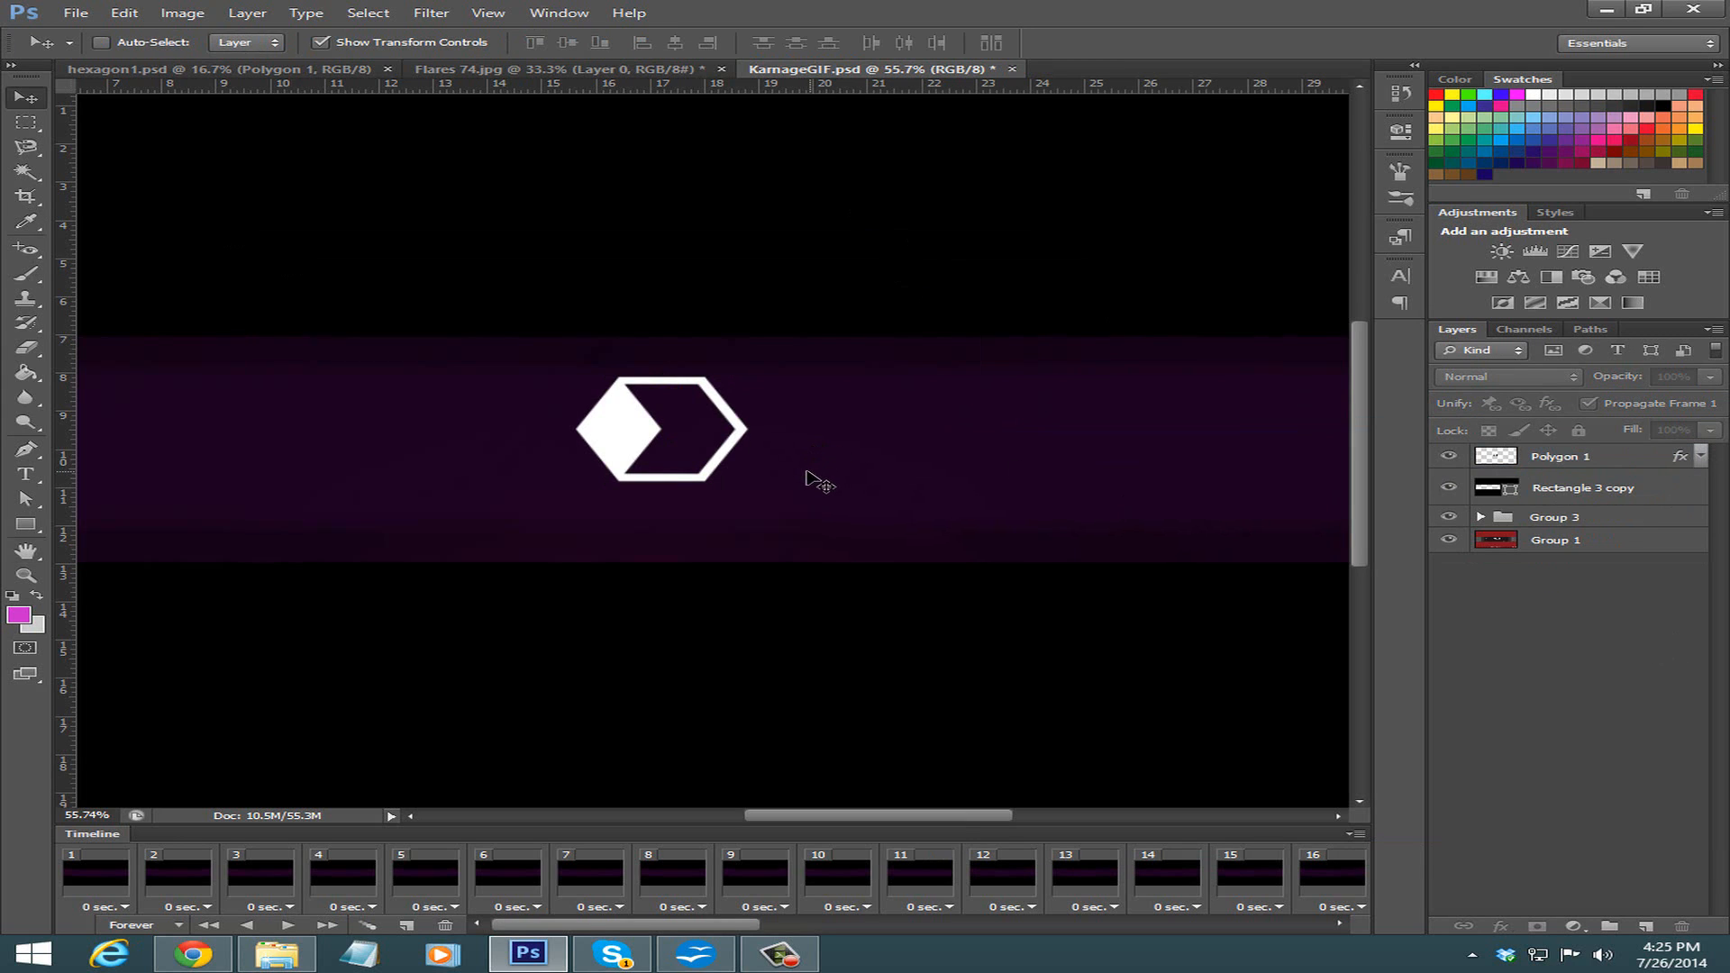
Draw a closed Pen path with a curved lower edge running diagonally across the upper part of the hexagon.
{"action": "key", "text": "p"}
{"action": "left_click", "coordinate": [502, 466]}
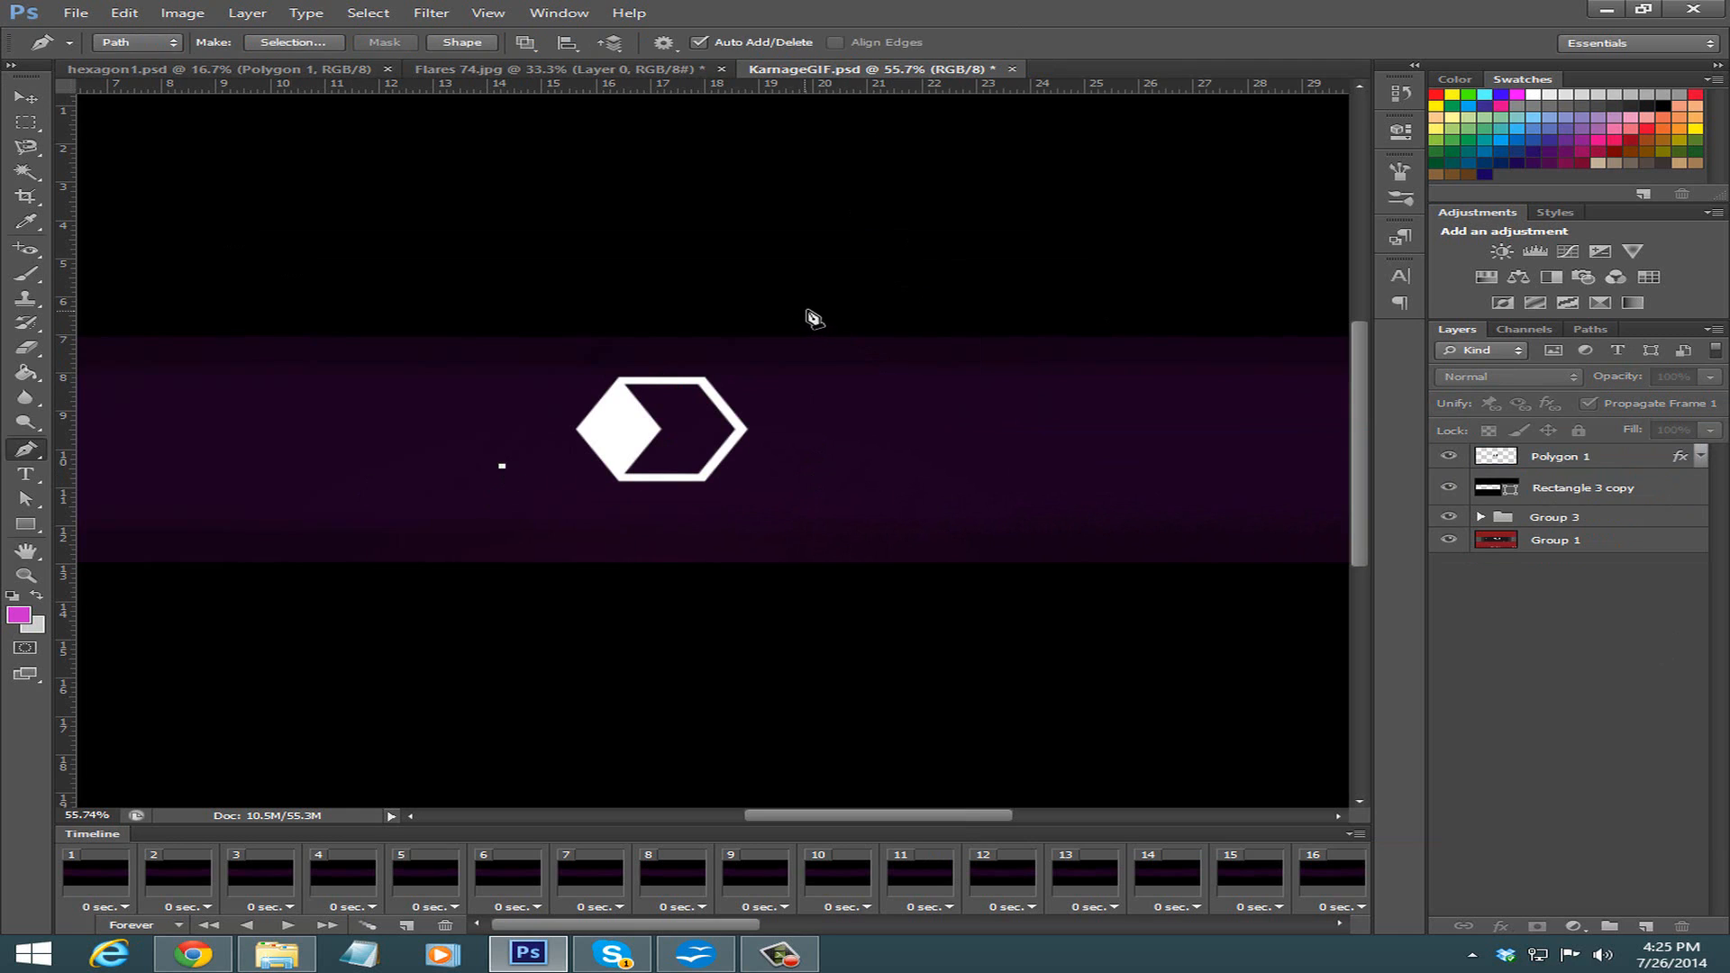
{"action": "left_click_drag", "start_coordinate": [727, 307], "coordinate": [728, 173]}
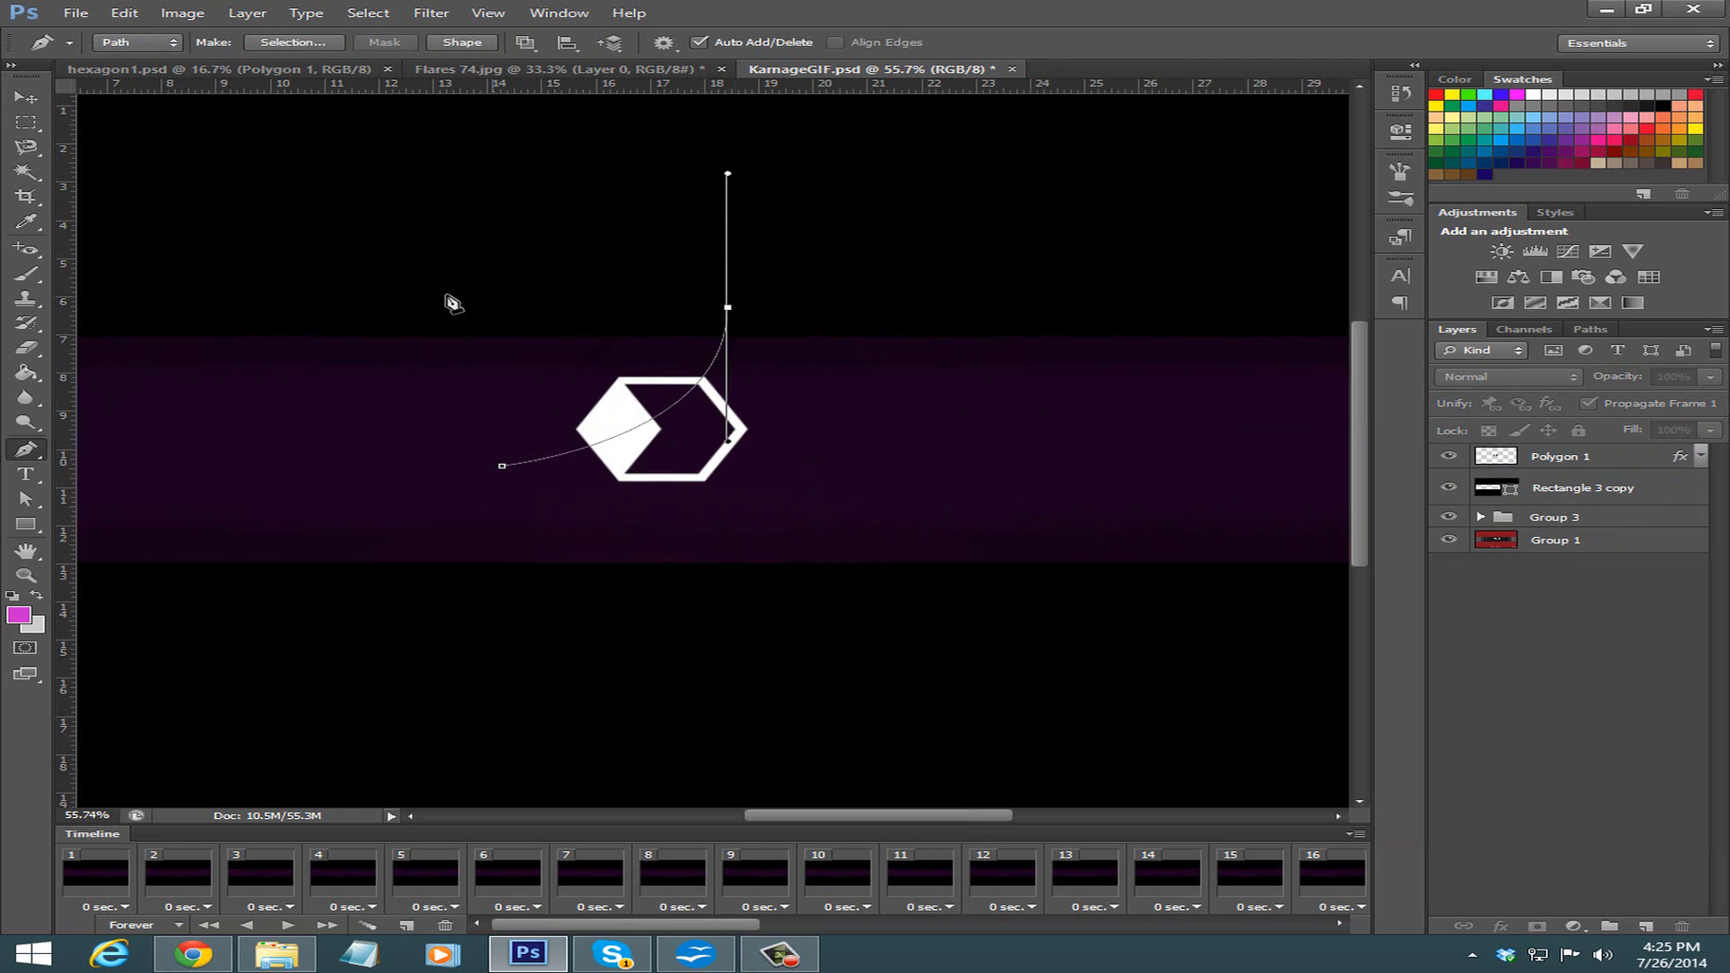
{"action": "left_click", "coordinate": [483, 400]}
{"action": "left_click", "coordinate": [501, 465]}
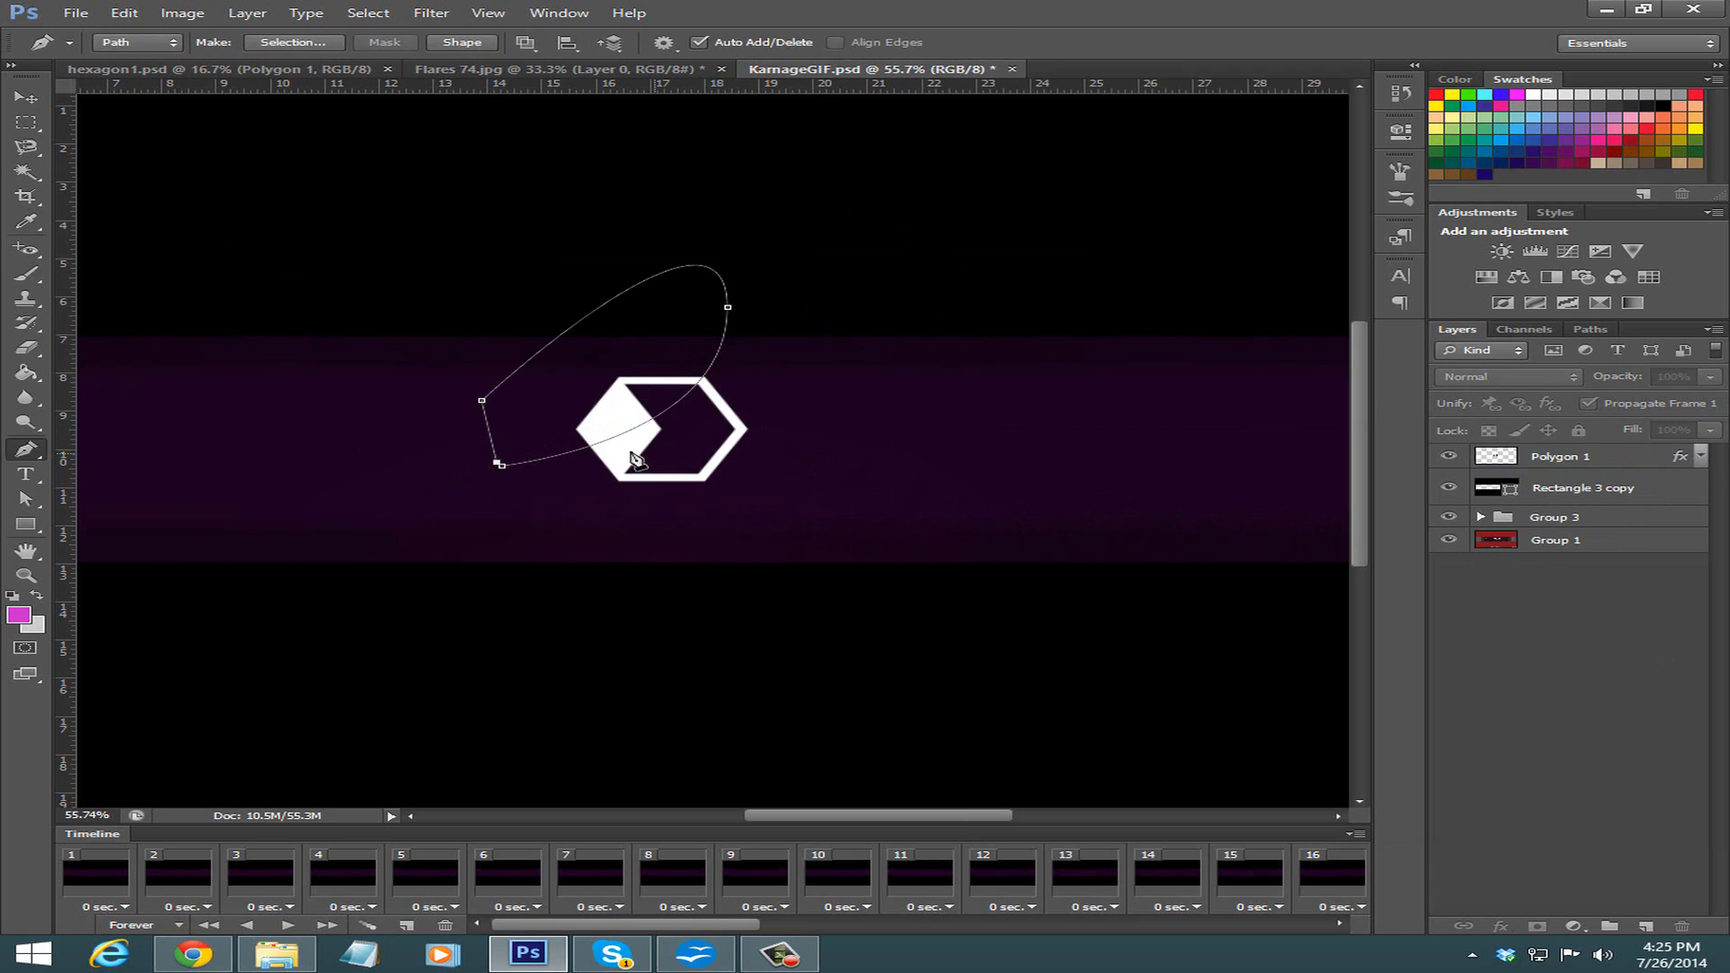
{"action": "left_click", "coordinate": [502, 466]}
Fill the path with the background color on a new layer, then reset the foreground and background colors to their defaults.
{"action": "left_click", "coordinate": [1646, 927]}
{"action": "right_click", "coordinate": [665, 362]}
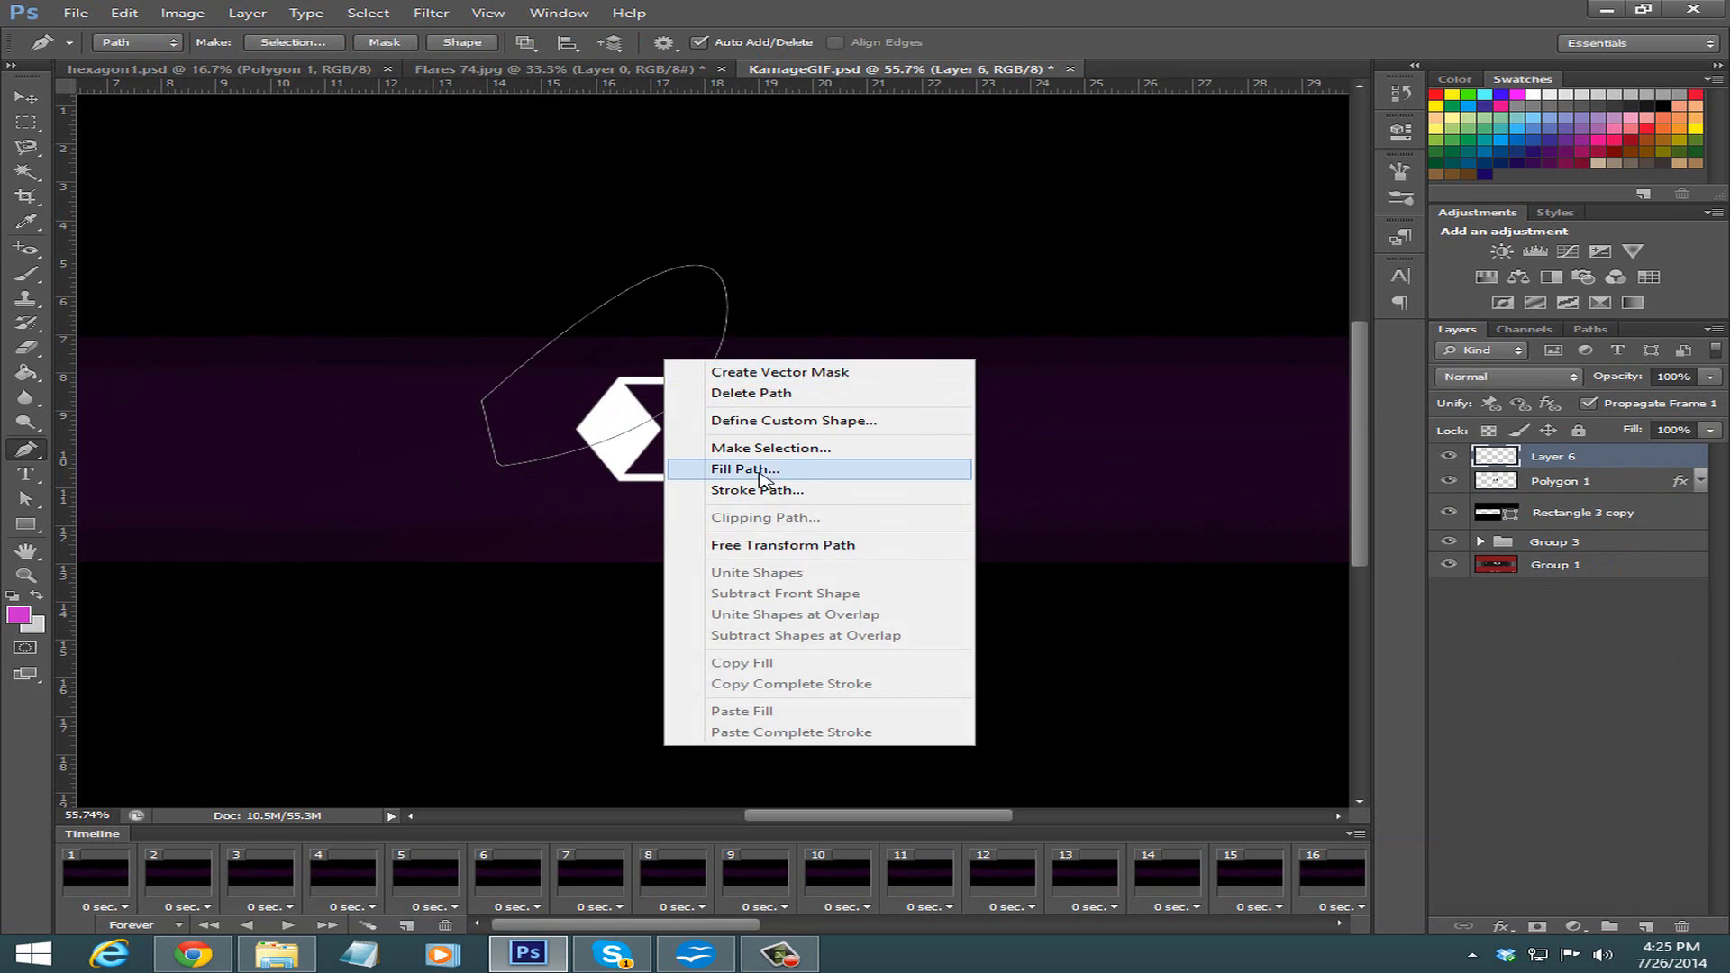
{"action": "left_click", "coordinate": [760, 477]}
{"action": "left_click", "coordinate": [568, 261]}
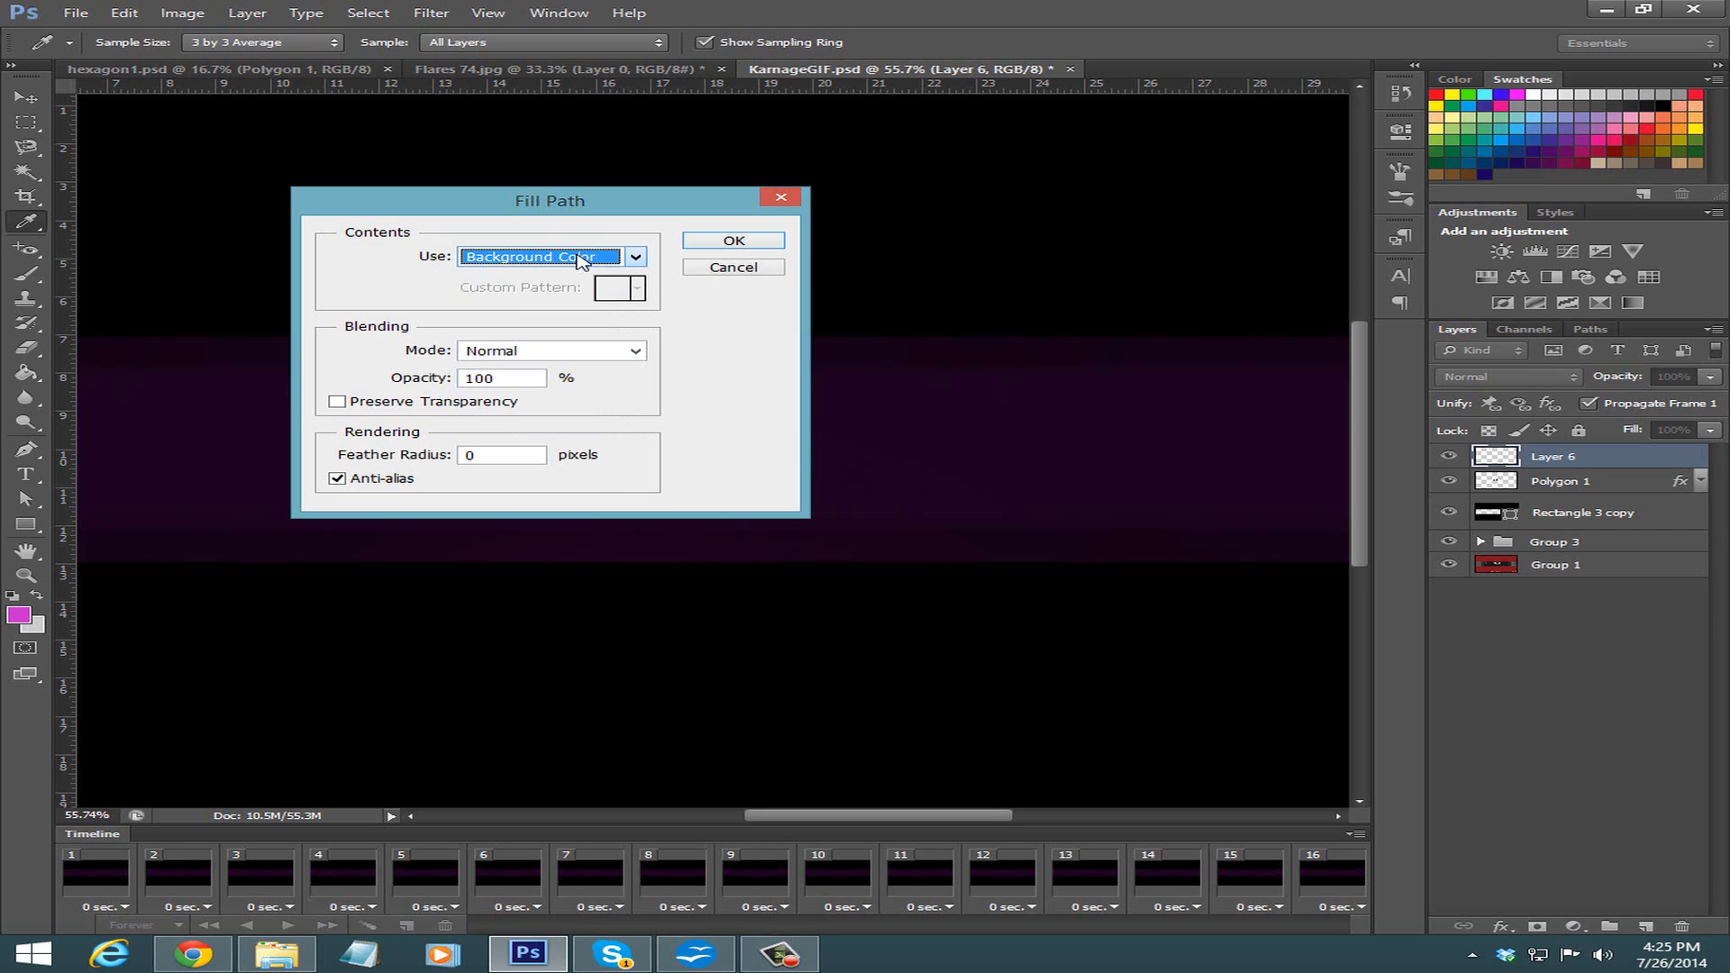
{"action": "left_click", "coordinate": [732, 241]}
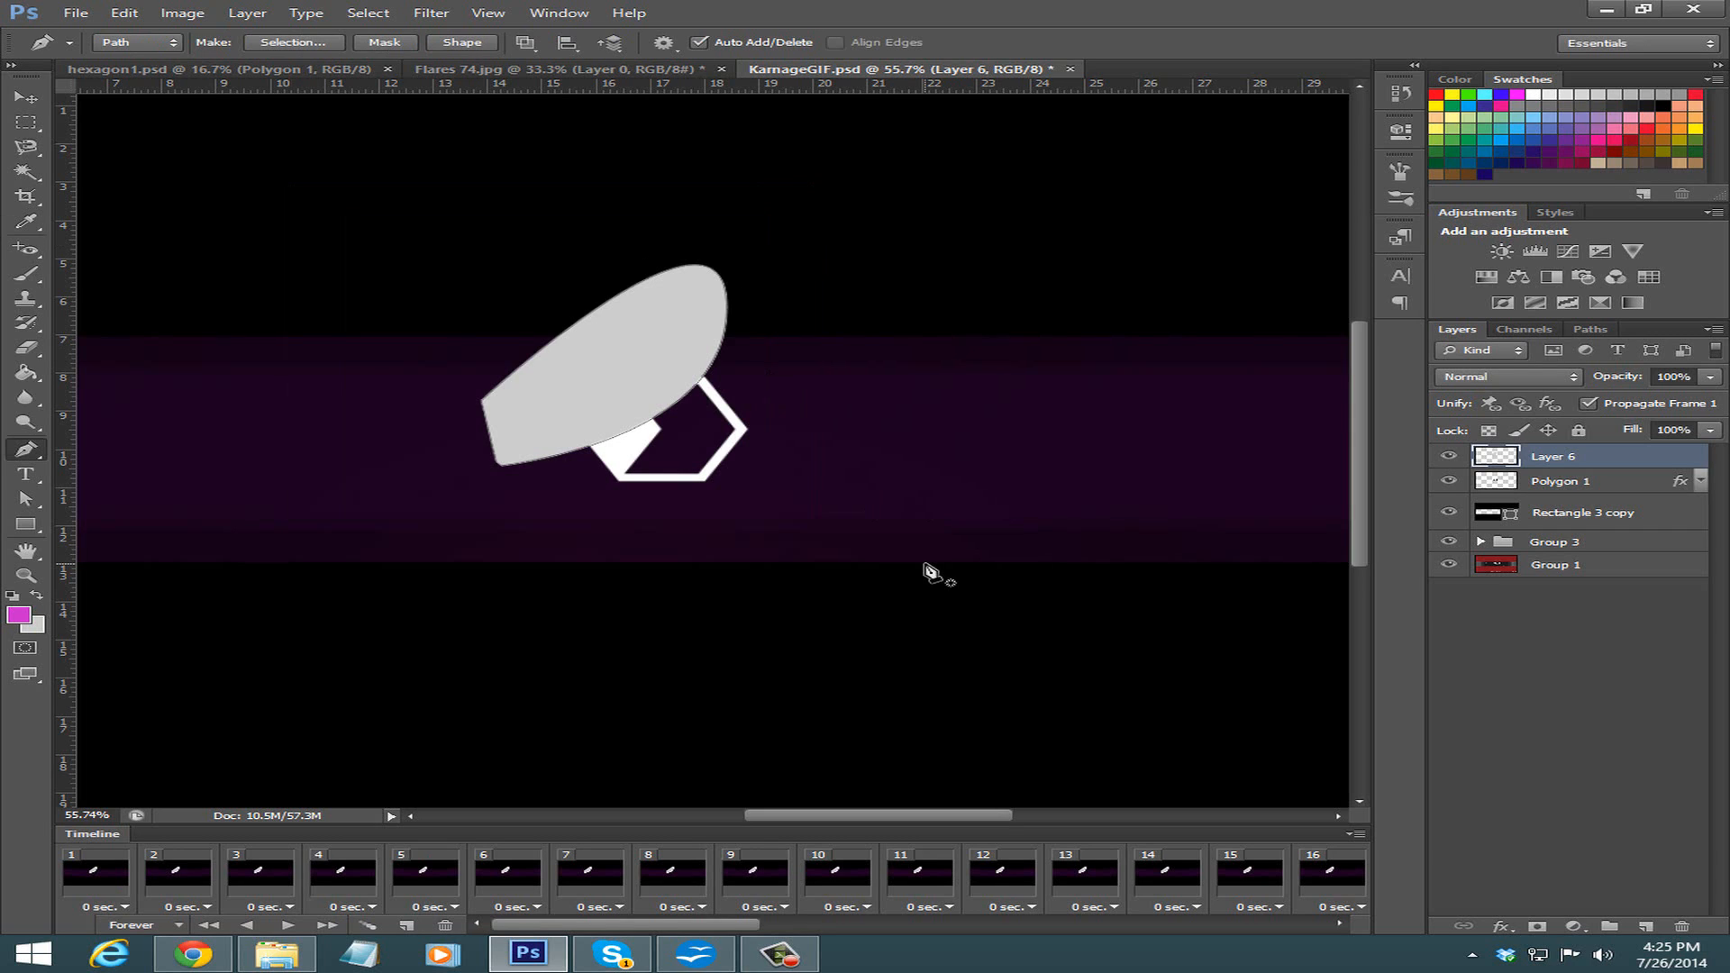
{"action": "key", "text": "d"}
{"action": "key", "text": "Return"}
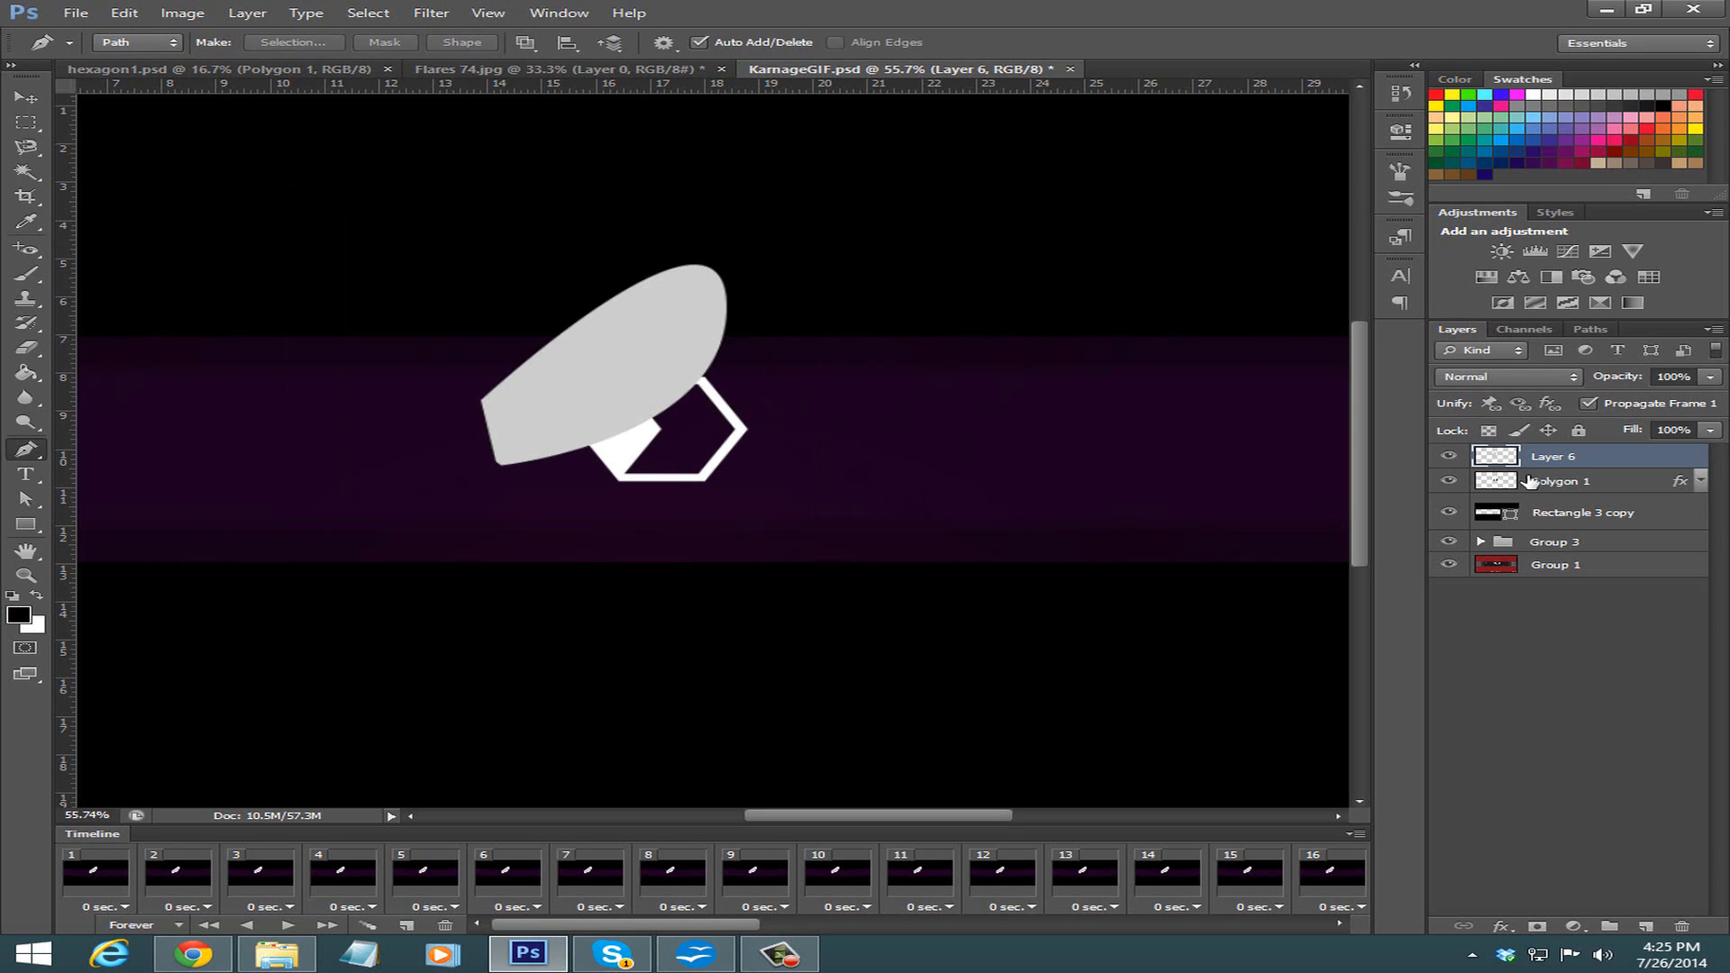
Clip the light grey shape layer to the hexagon and rasterize the layer style of Polygon 1.
{"action": "right_click", "coordinate": [1586, 458]}
{"action": "left_click", "coordinate": [1550, 506]}
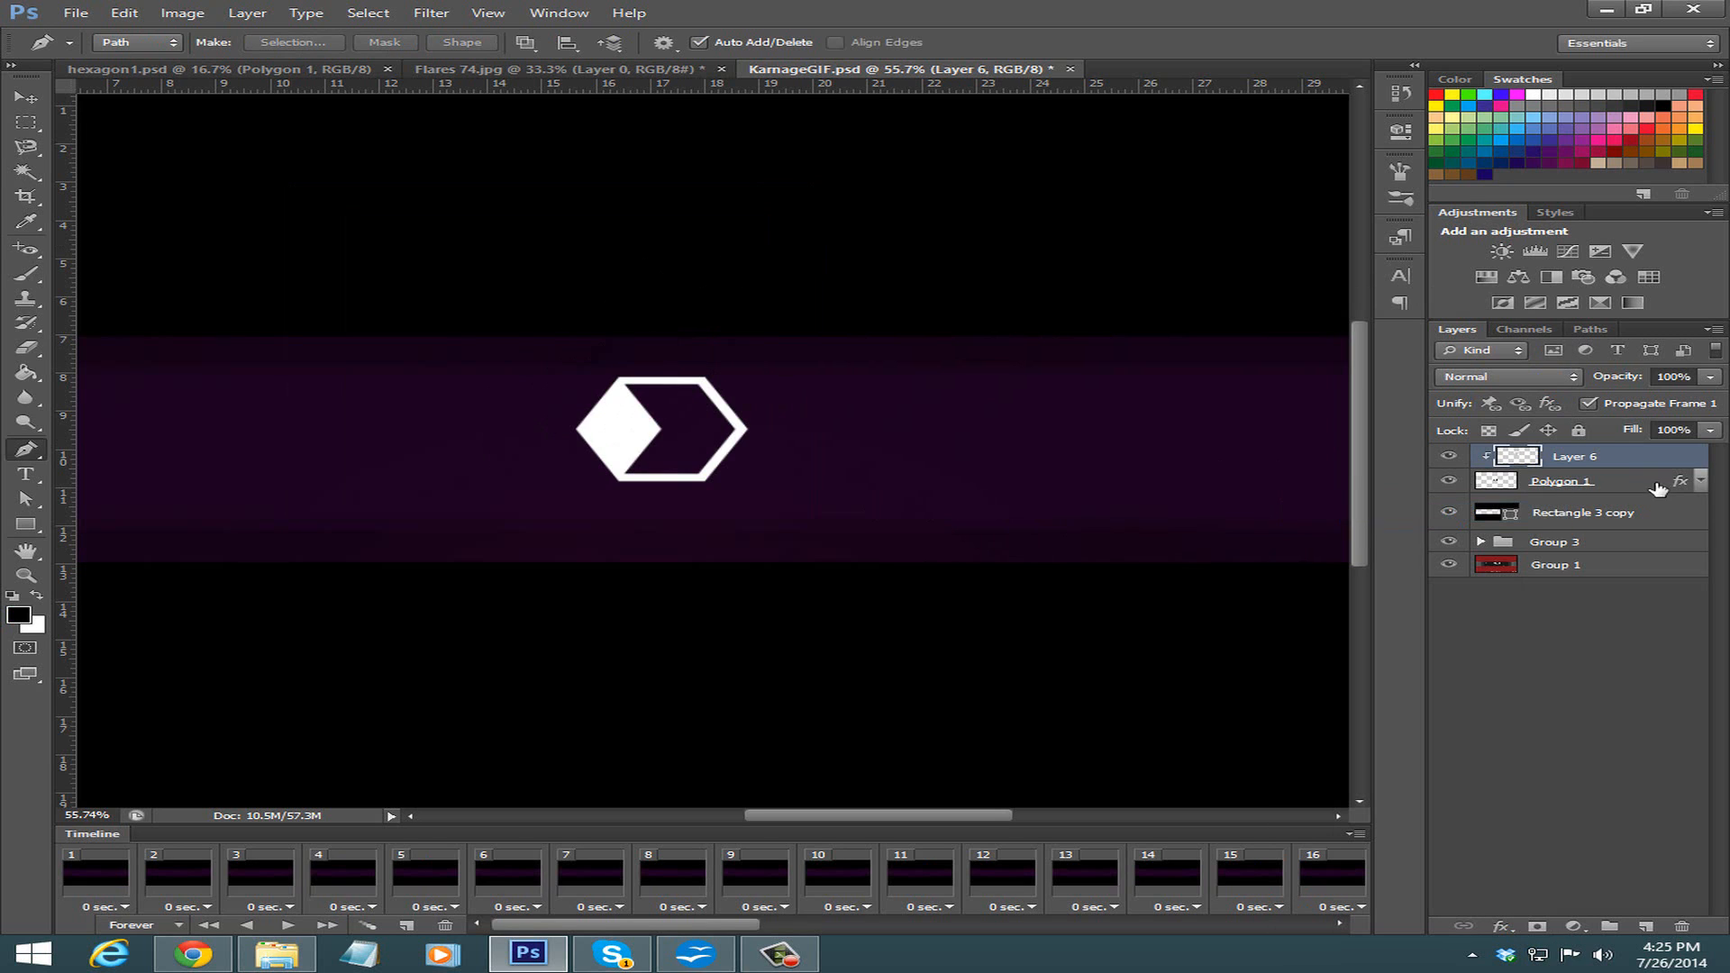
{"action": "left_click", "coordinate": [1626, 478]}
{"action": "right_click", "coordinate": [1626, 478]}
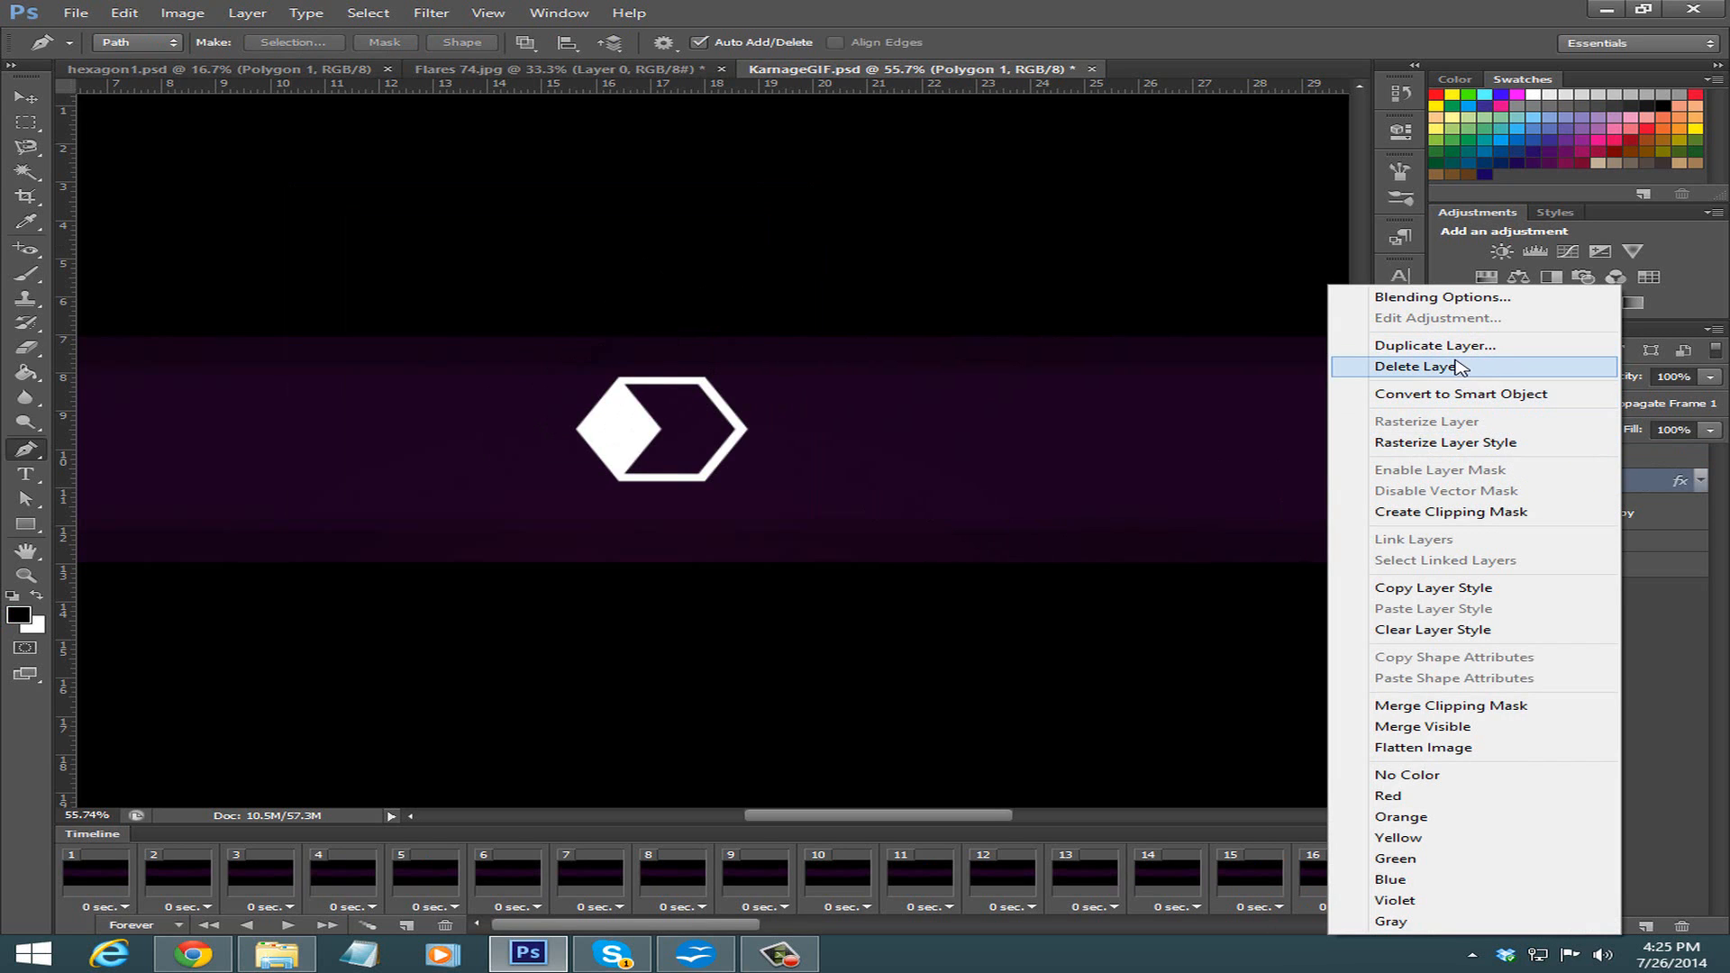
{"action": "left_click", "coordinate": [1442, 442]}
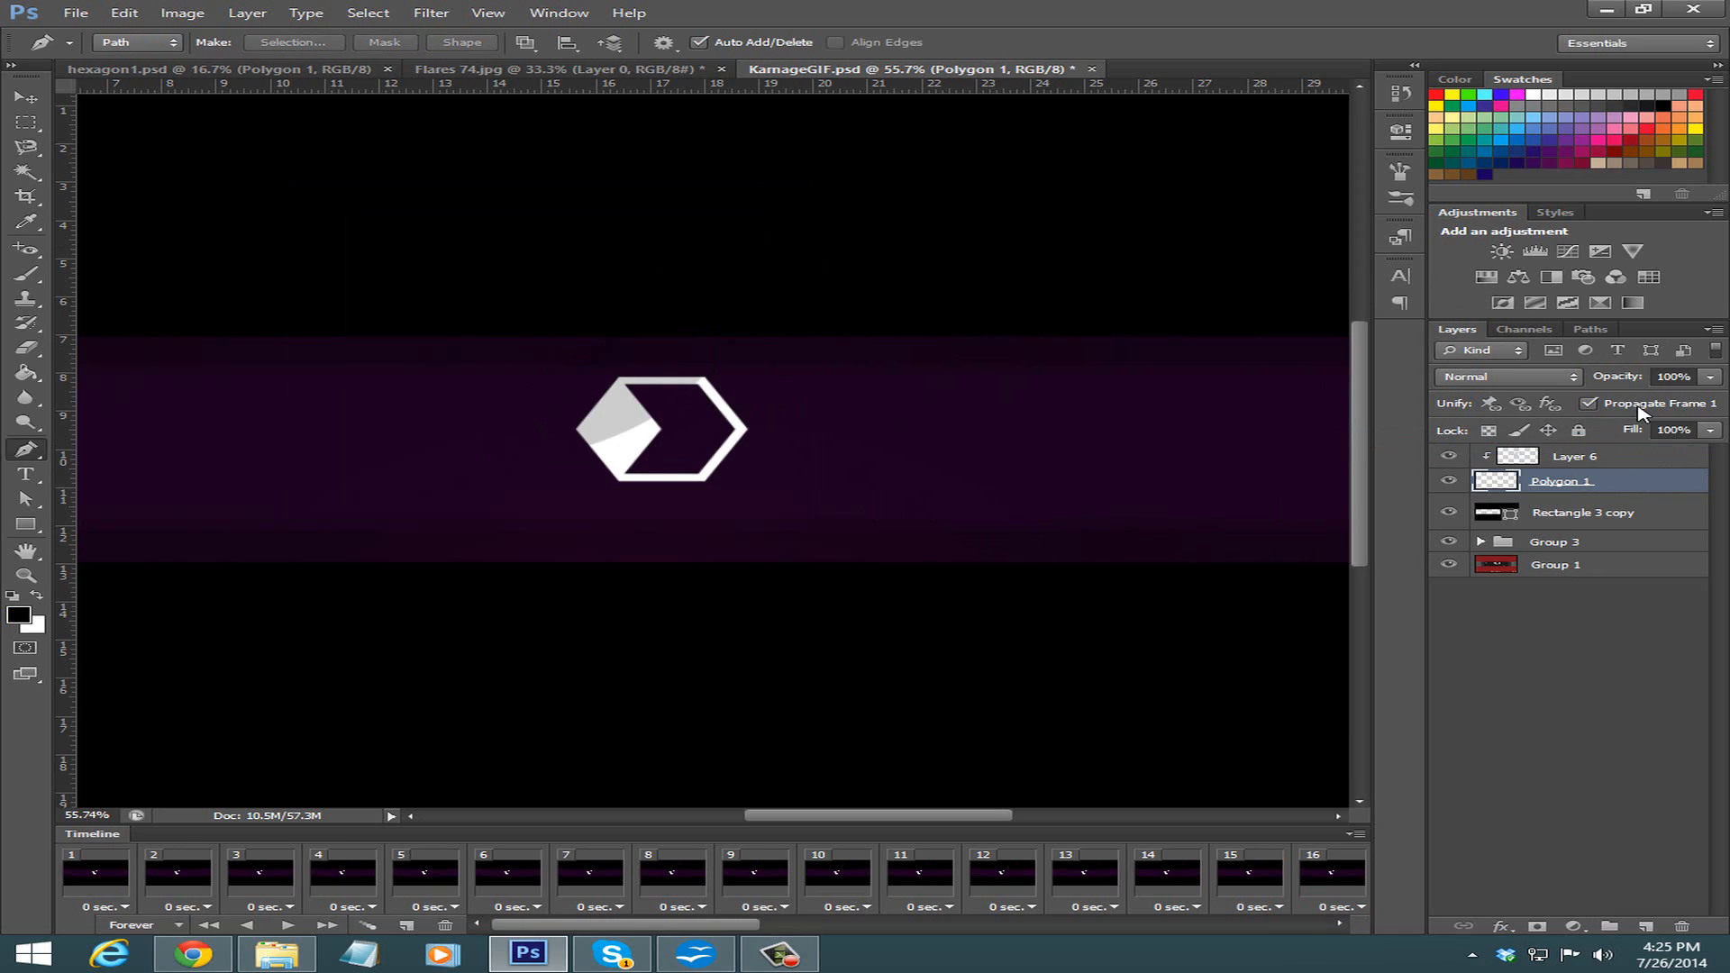
{"action": "left_click", "coordinate": [1684, 379]}
{"action": "type", "text": "50"}
{"action": "key", "text": "Return"}
{"action": "type", "text": "100"}
{"action": "key", "text": "Return"}
Set the opacity of the clipped Layer 6 to 50%.
{"action": "left_click", "coordinate": [1656, 456]}
{"action": "type", "text": "50"}
{"action": "key", "text": "Return"}
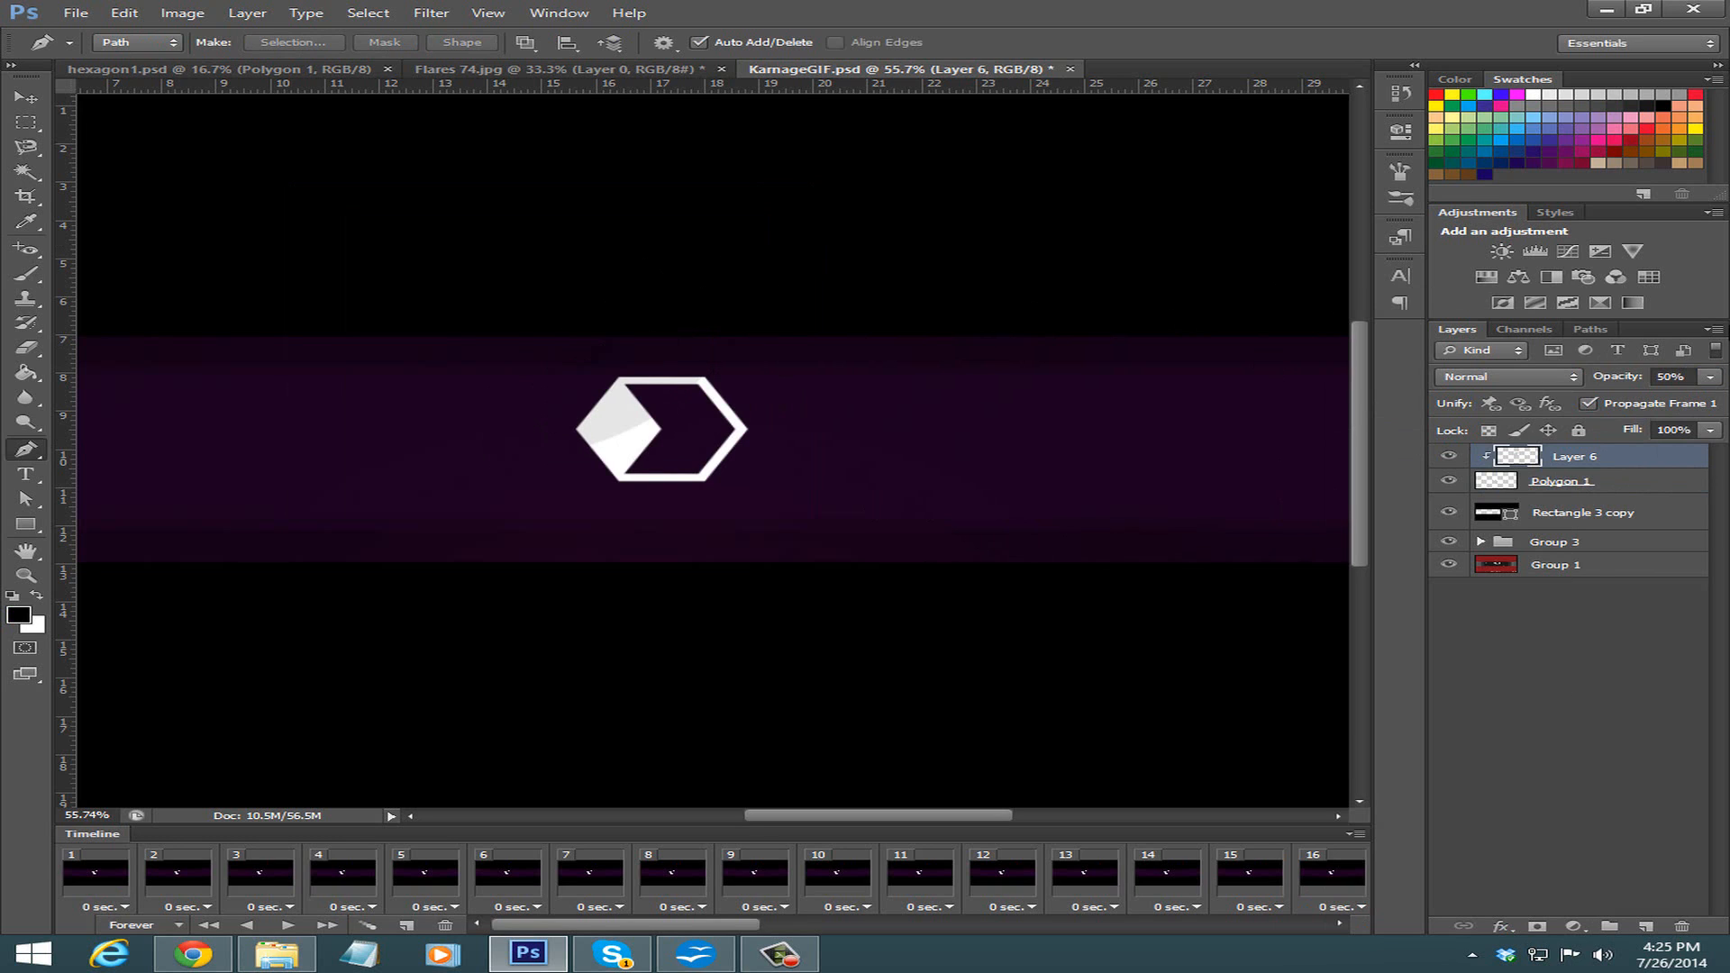
{"action": "left_click", "coordinate": [1616, 644]}
Show the document's guides.
{"action": "scroll", "coordinate": [442, 547], "scroll_direction": "down", "scroll_amount": 5}
{"action": "scroll", "coordinate": [498, 525], "scroll_direction": "up", "scroll_amount": 6}
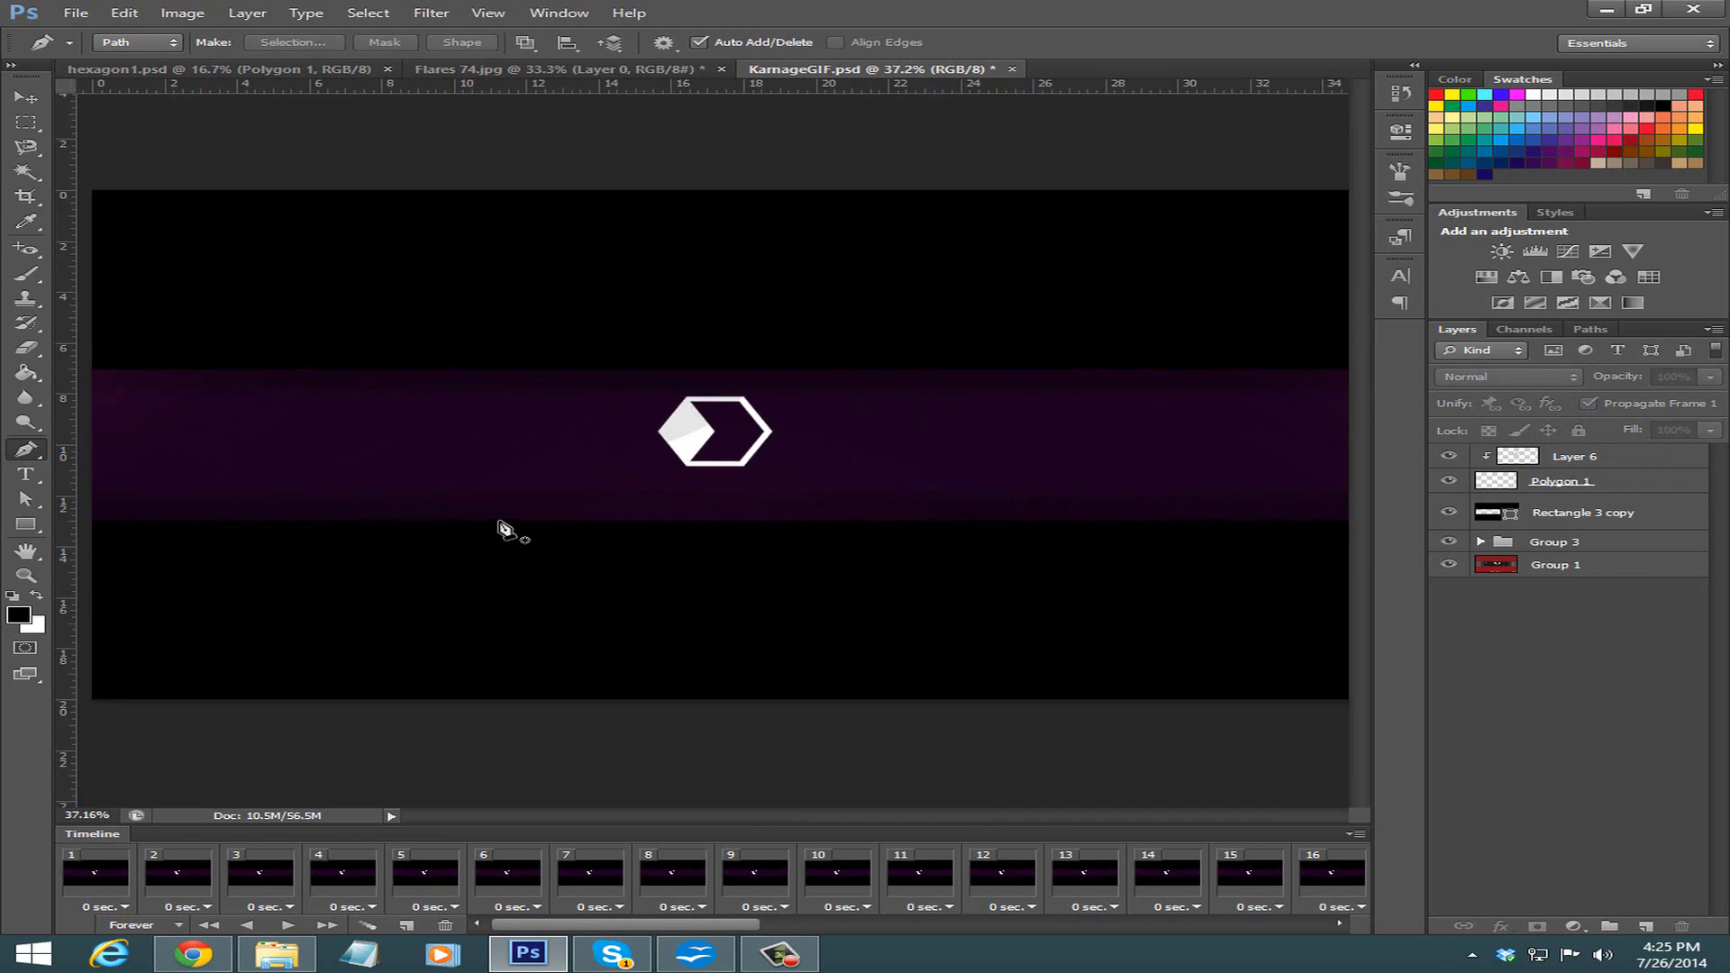
{"action": "scroll", "coordinate": [996, 425], "scroll_direction": "up", "scroll_amount": 4}
{"action": "key", "text": "ctrl+semicolon"}
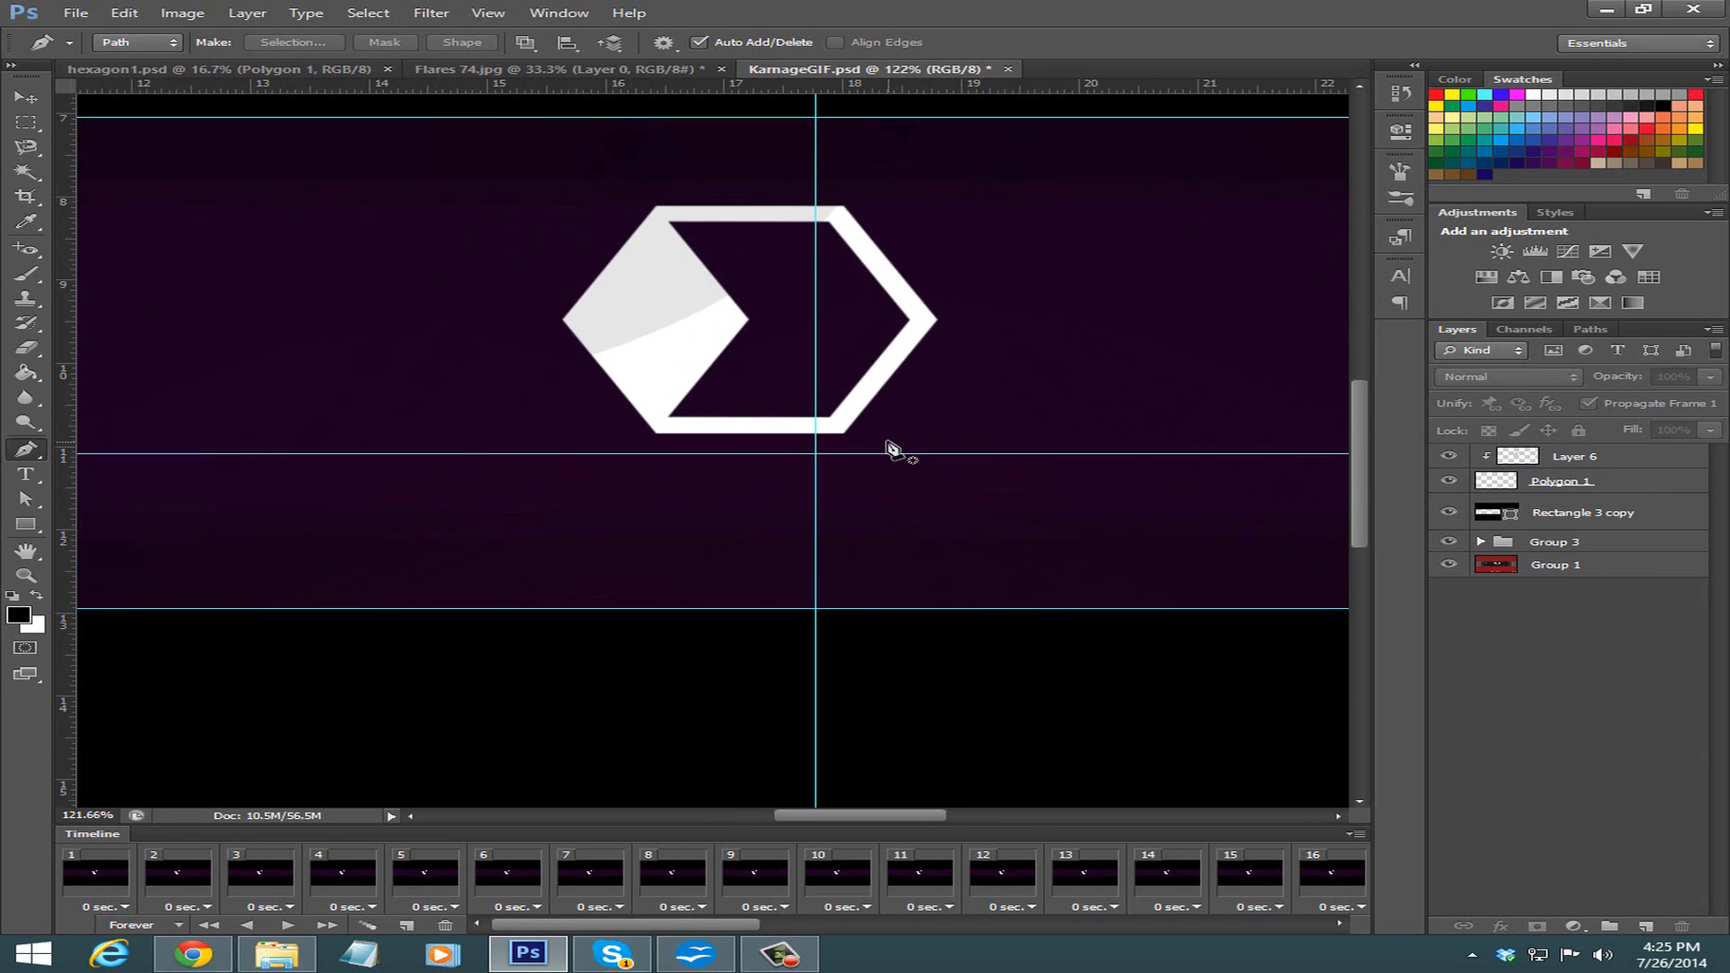
{"action": "scroll", "coordinate": [1031, 317], "scroll_direction": "down", "scroll_amount": 3}
Merge Layer 6 and Polygon 1 into one layer.
{"action": "key", "text": "v"}
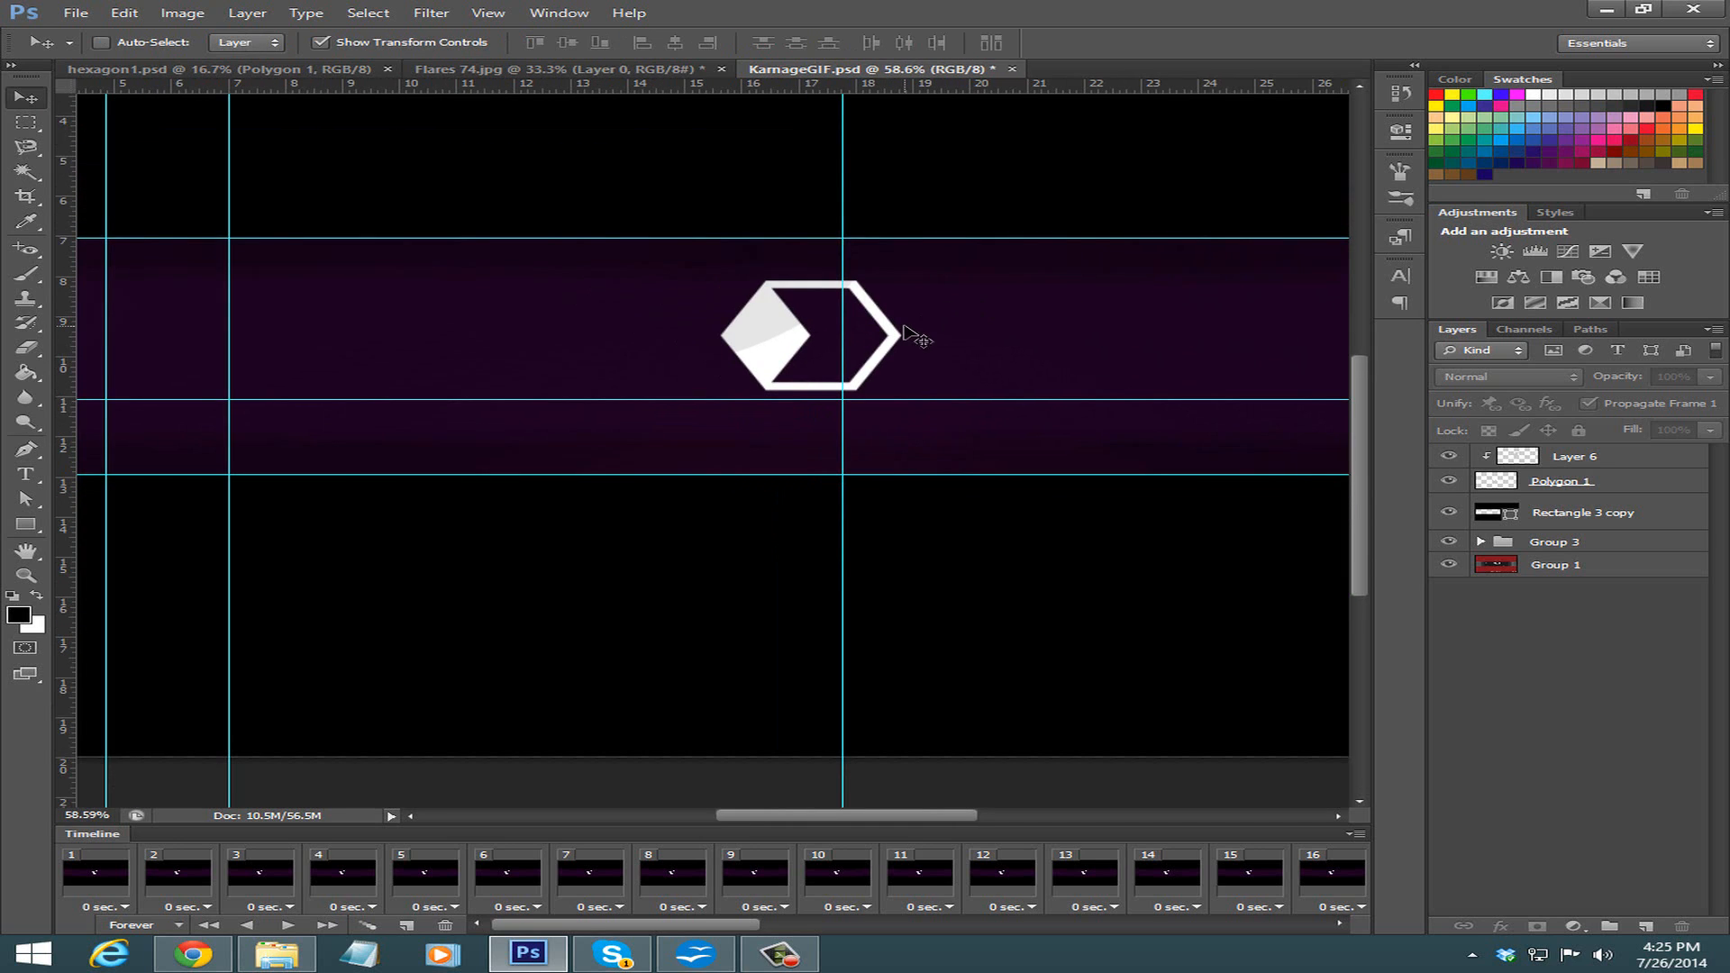
{"action": "left_click", "coordinate": [1668, 481]}
{"action": "left_click", "coordinate": [1662, 456], "text": "shift"}
{"action": "right_click", "coordinate": [1663, 456]}
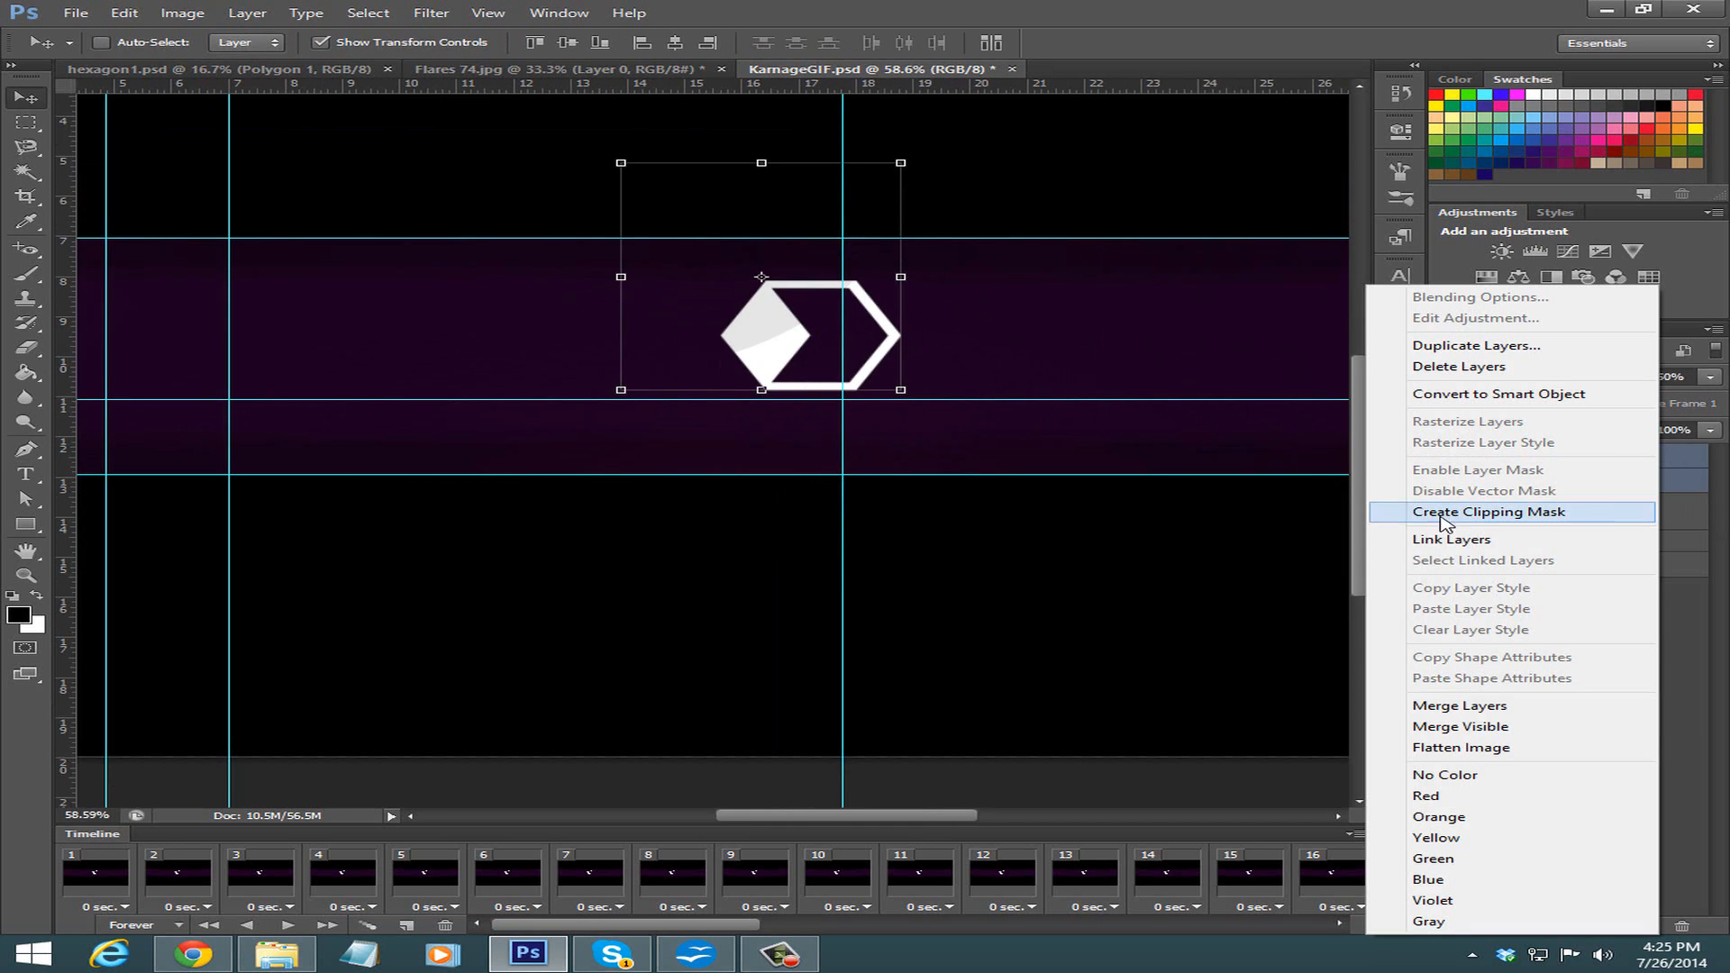
{"action": "left_click", "coordinate": [1415, 706]}
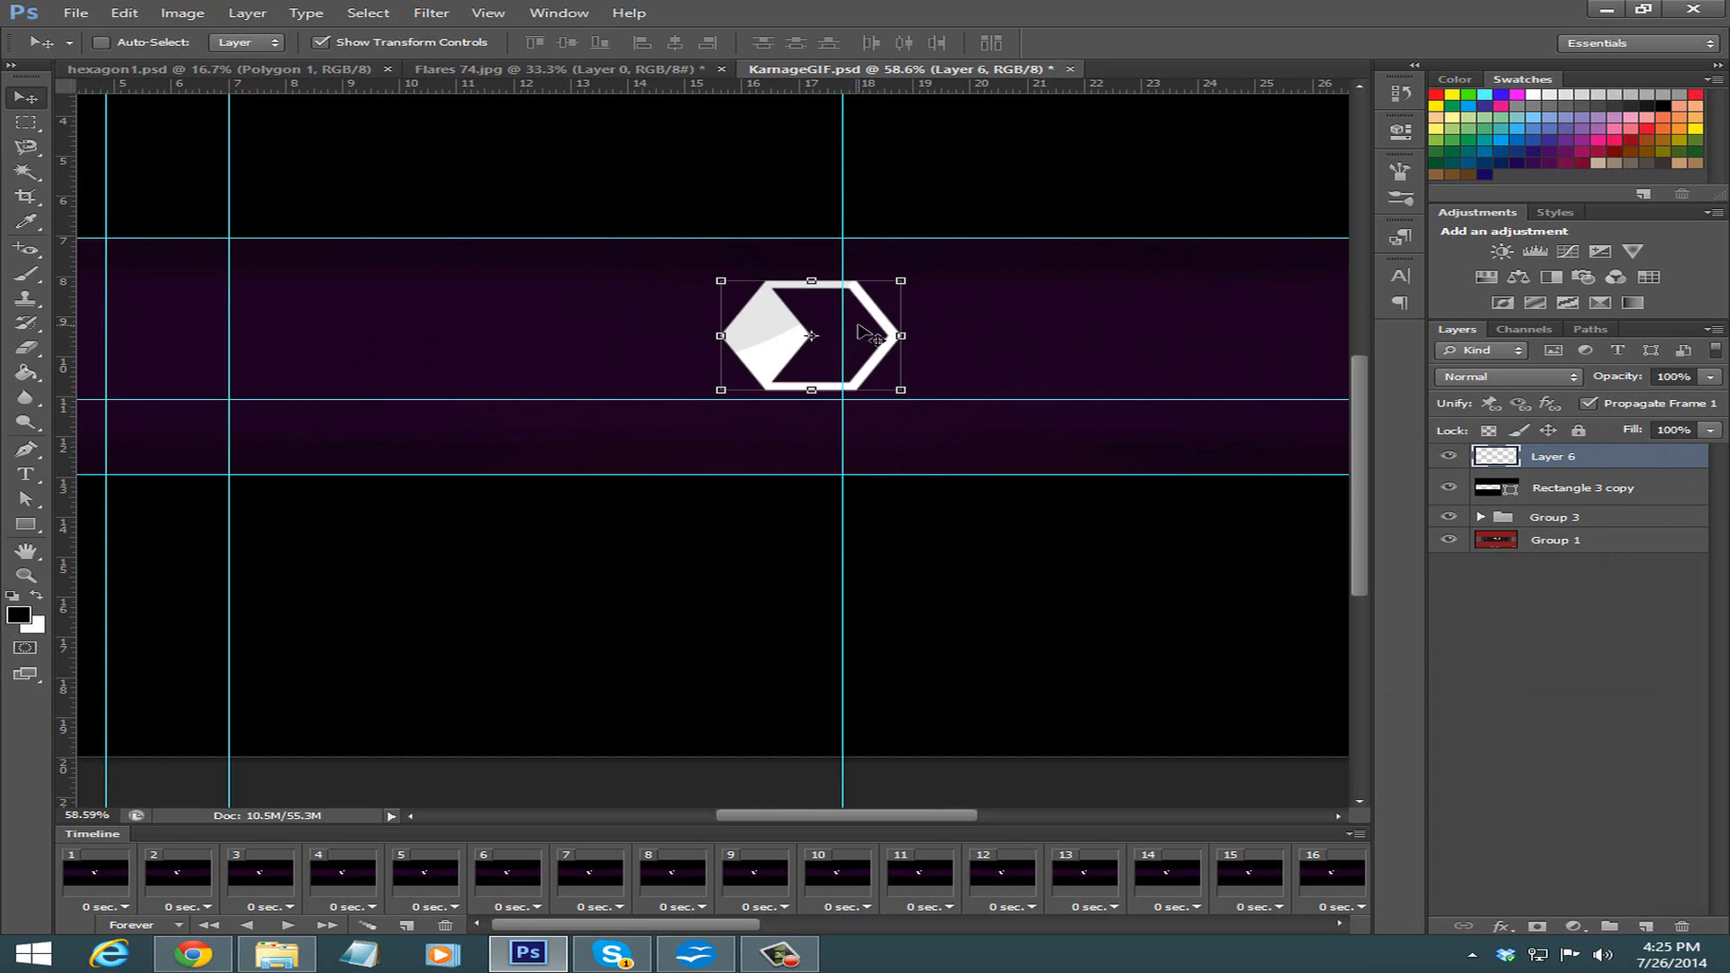
Move the merged hexagon so it is centred on the vertical guide within the purple band.
{"action": "left_click_drag", "start_coordinate": [881, 310], "coordinate": [845, 319]}
{"action": "key", "text": "Left"}
{"action": "key", "text": "Left"}
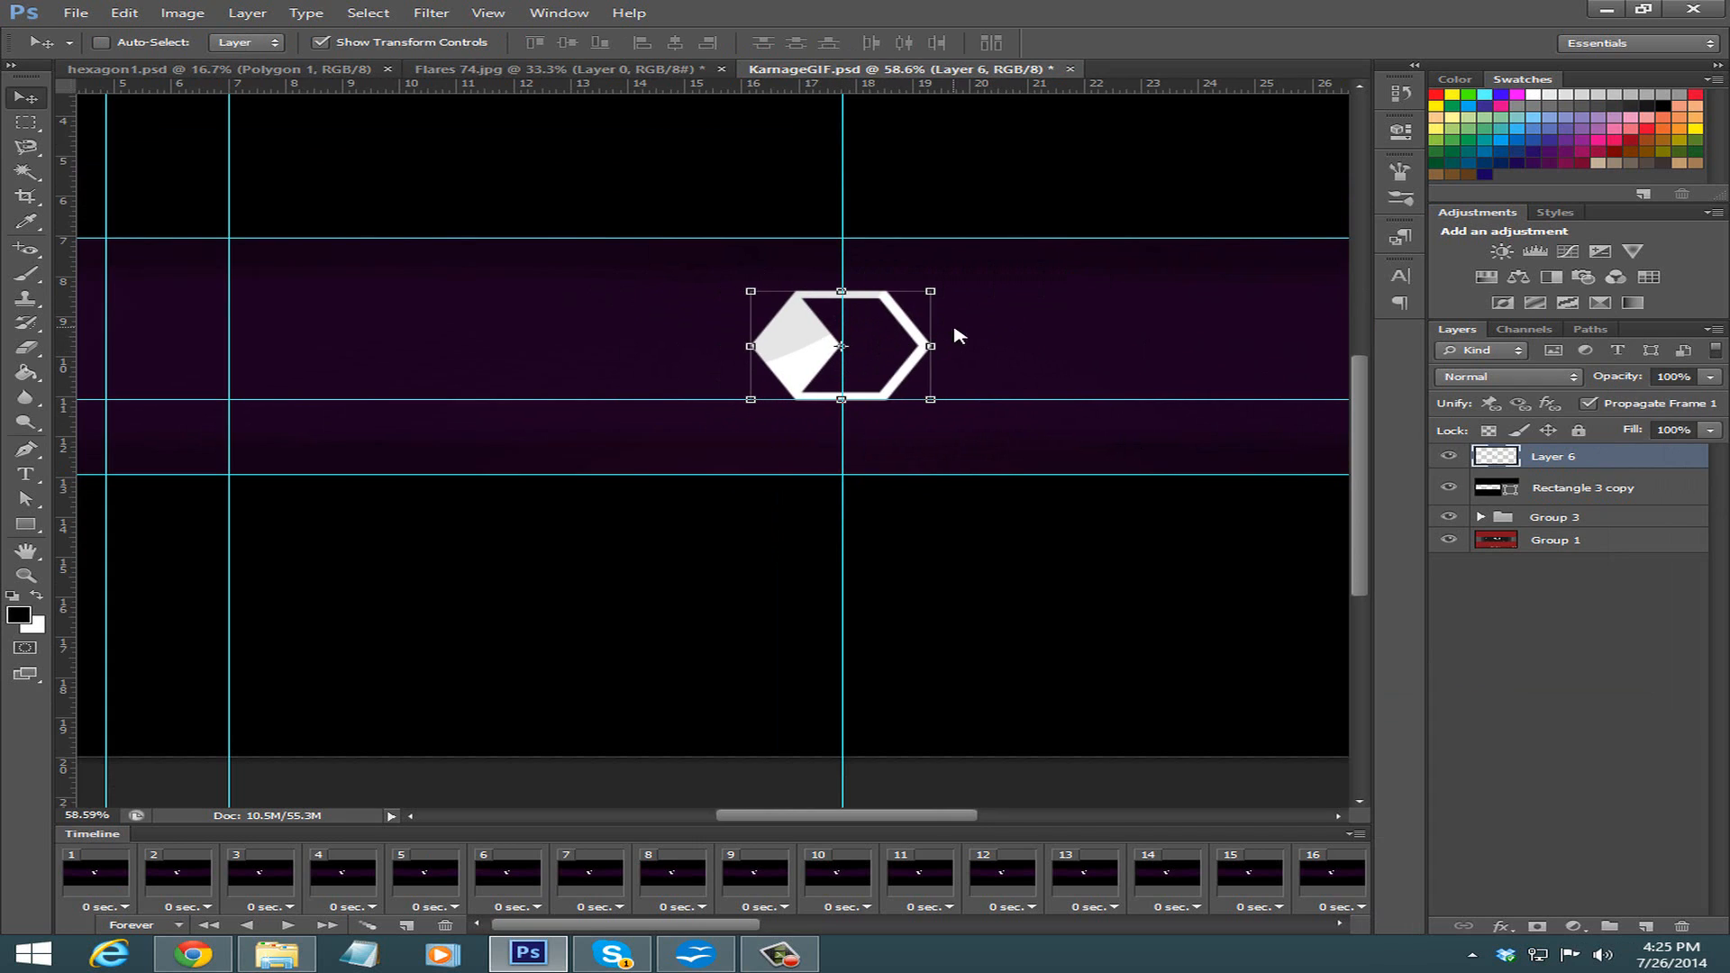
{"action": "left_click", "coordinate": [1451, 638]}
{"action": "scroll", "coordinate": [770, 385], "scroll_direction": "down", "scroll_amount": 5}
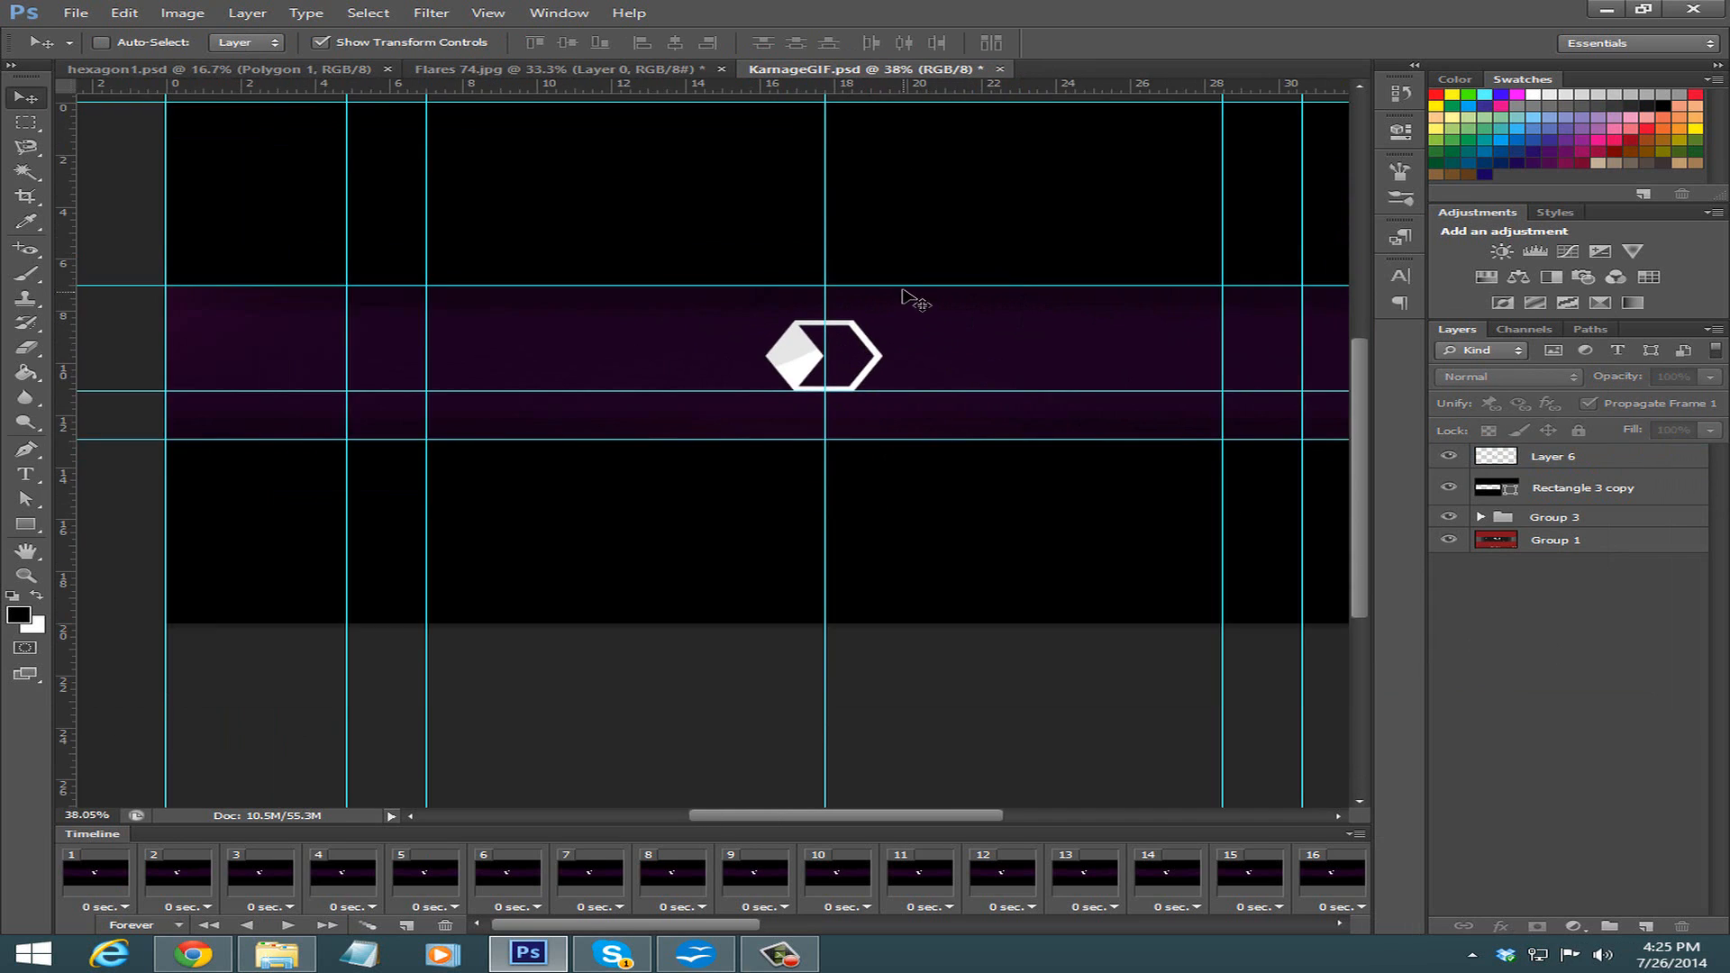
{"action": "scroll", "coordinate": [901, 293], "scroll_direction": "up", "scroll_amount": 10}
{"action": "scroll", "coordinate": [685, 474], "scroll_direction": "down", "scroll_amount": 3}
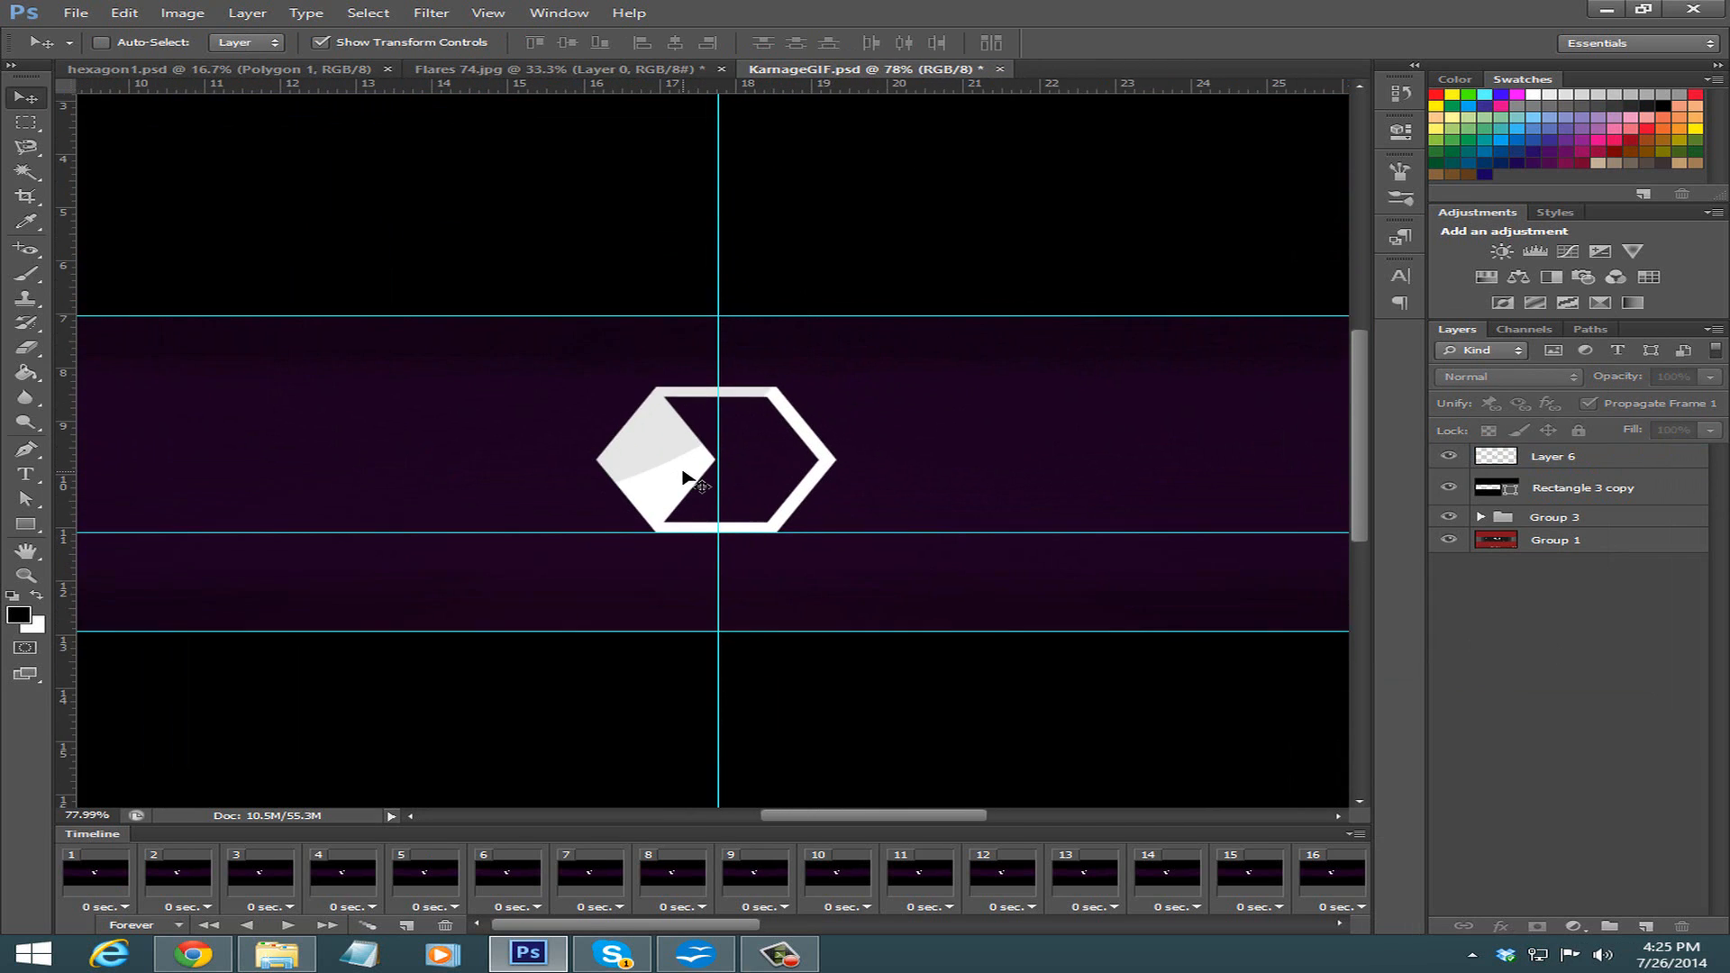
Add a horizontal guide through the vertical centre of the hexagon.
{"action": "left_click", "coordinate": [1624, 462]}
{"action": "left_click_drag", "start_coordinate": [879, 88], "coordinate": [865, 463]}
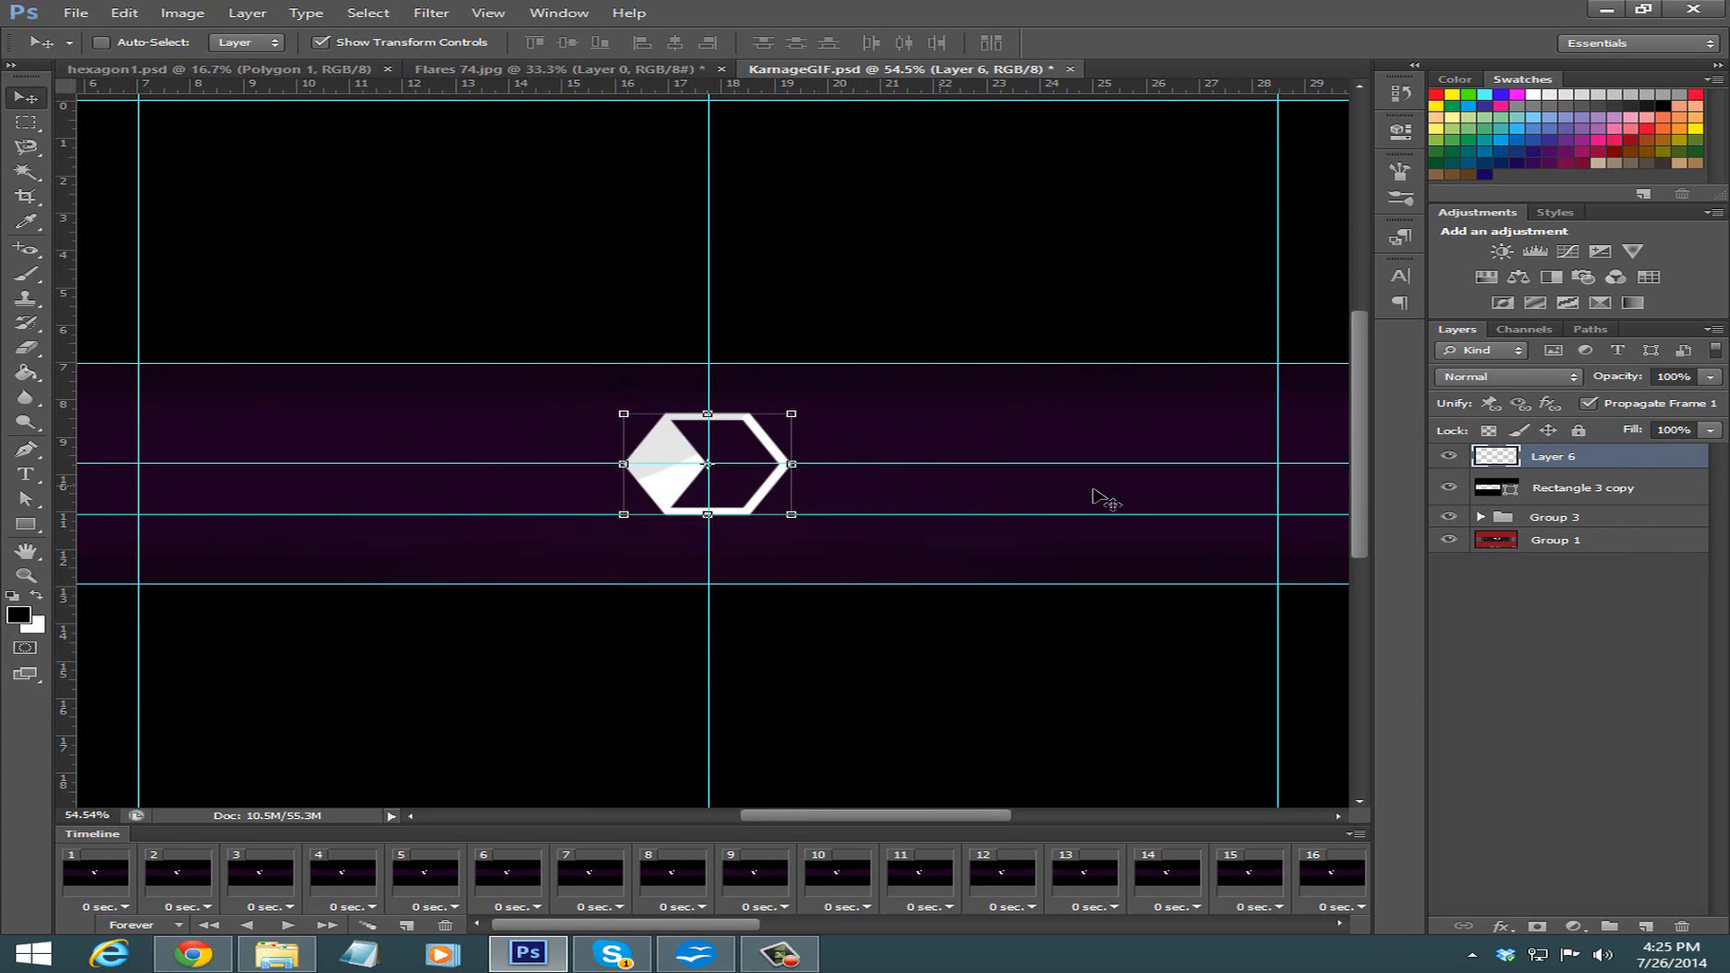
{"action": "left_click", "coordinate": [1471, 571]}
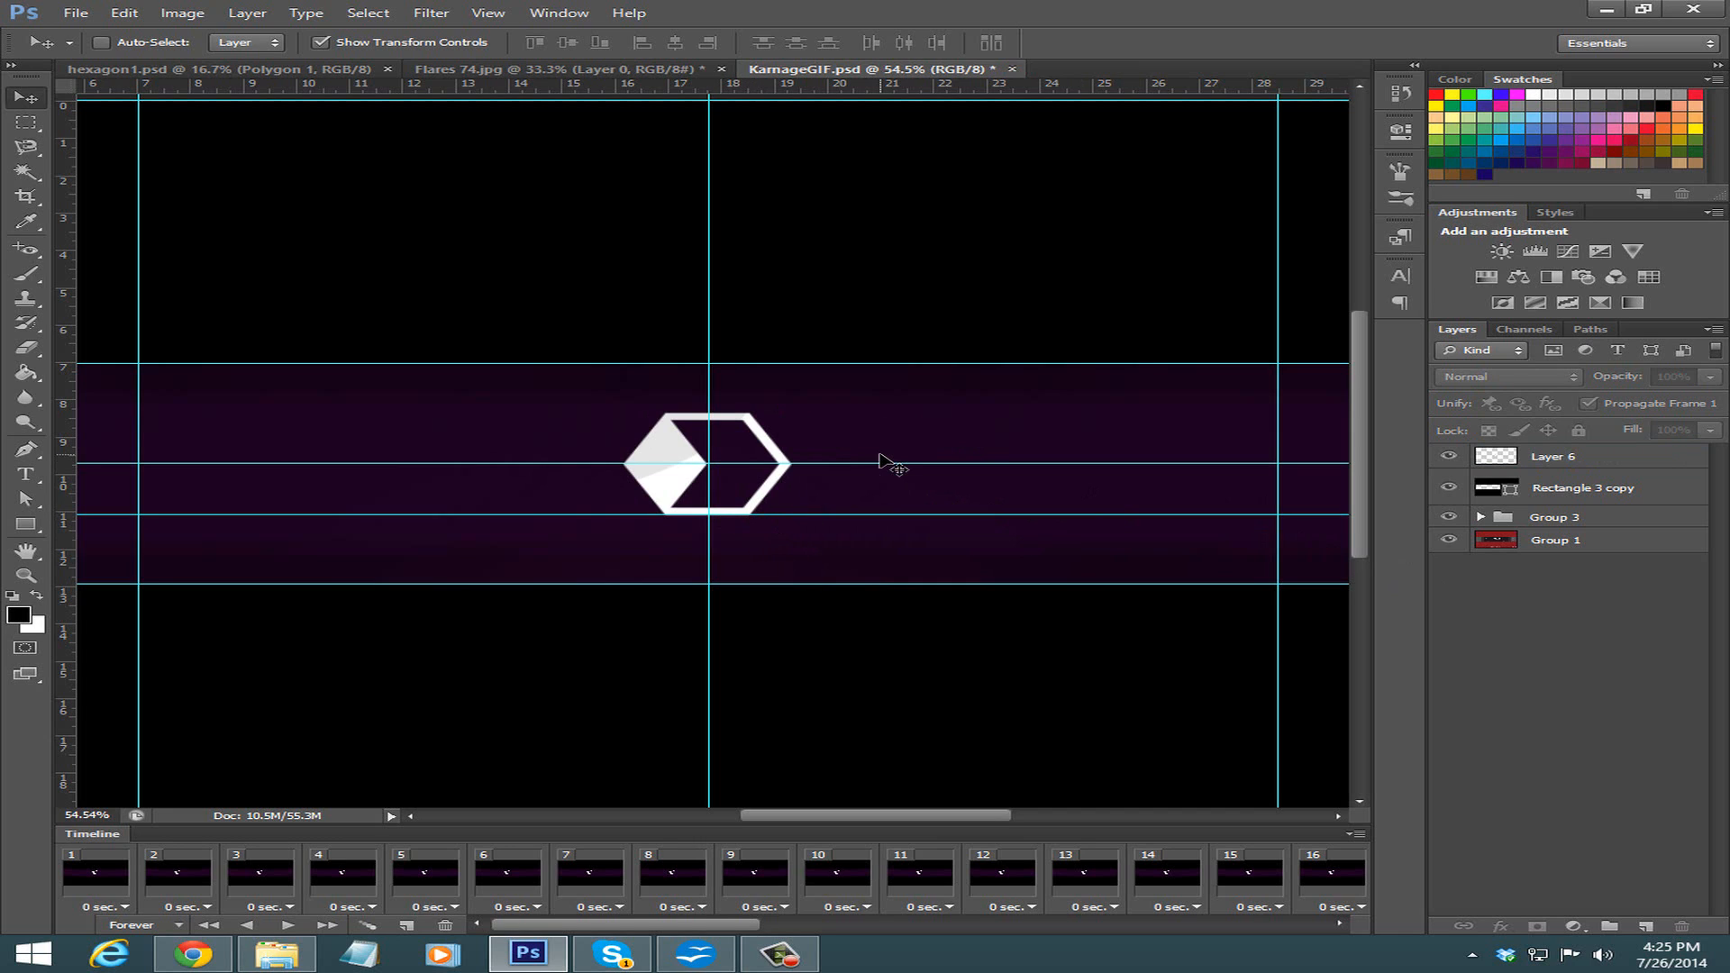
Delete all of the animation frames after the first, from frame 2 to frame 49.
{"action": "scroll", "coordinate": [1242, 881], "scroll_direction": "down", "scroll_amount": 5}
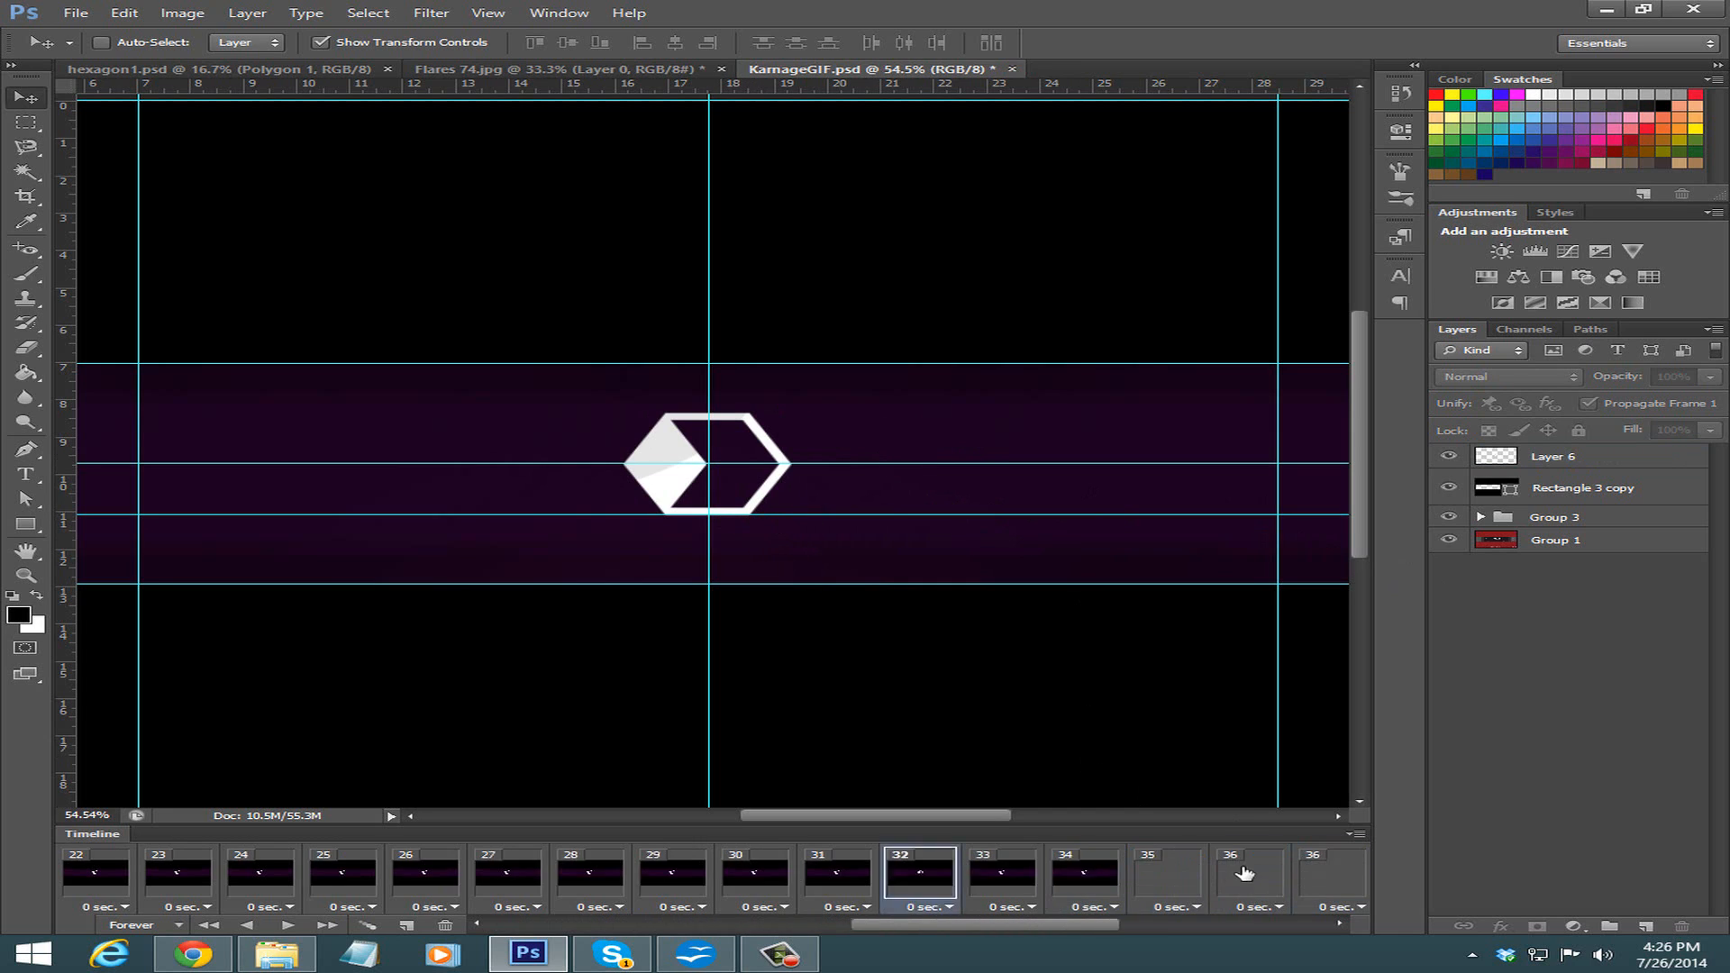
{"action": "scroll", "coordinate": [167, 882], "scroll_direction": "up", "scroll_amount": 12}
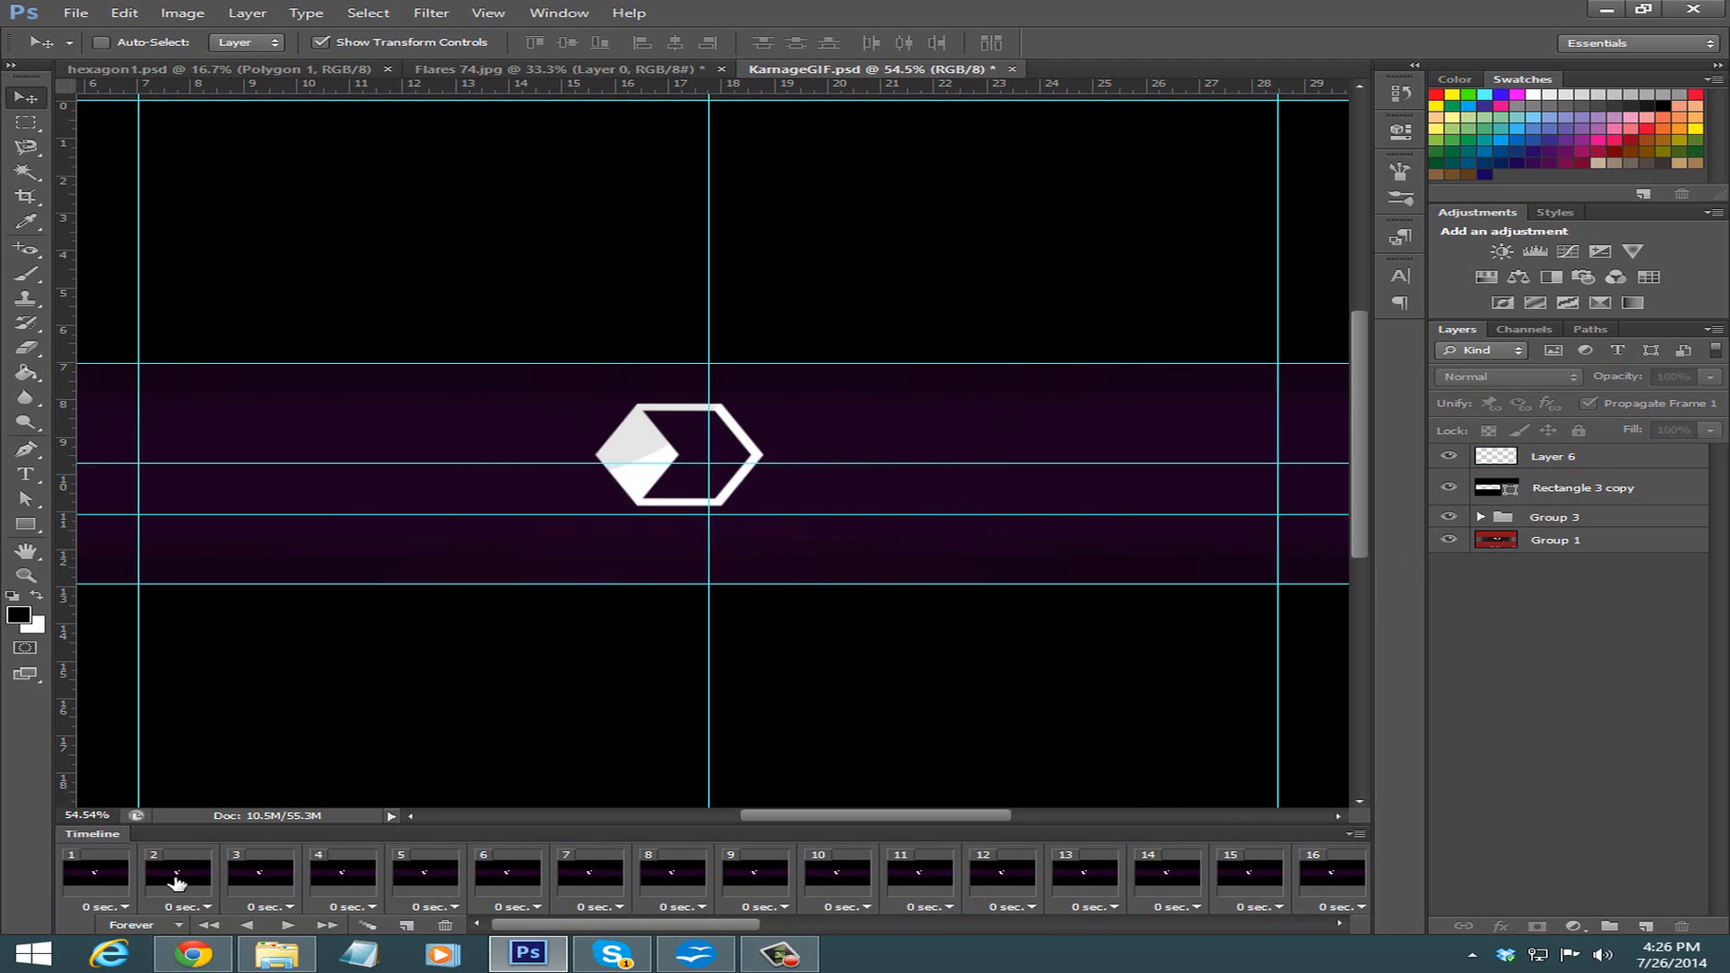
{"action": "left_click", "coordinate": [177, 879]}
{"action": "scroll", "coordinate": [728, 890], "scroll_direction": "down", "scroll_amount": 12}
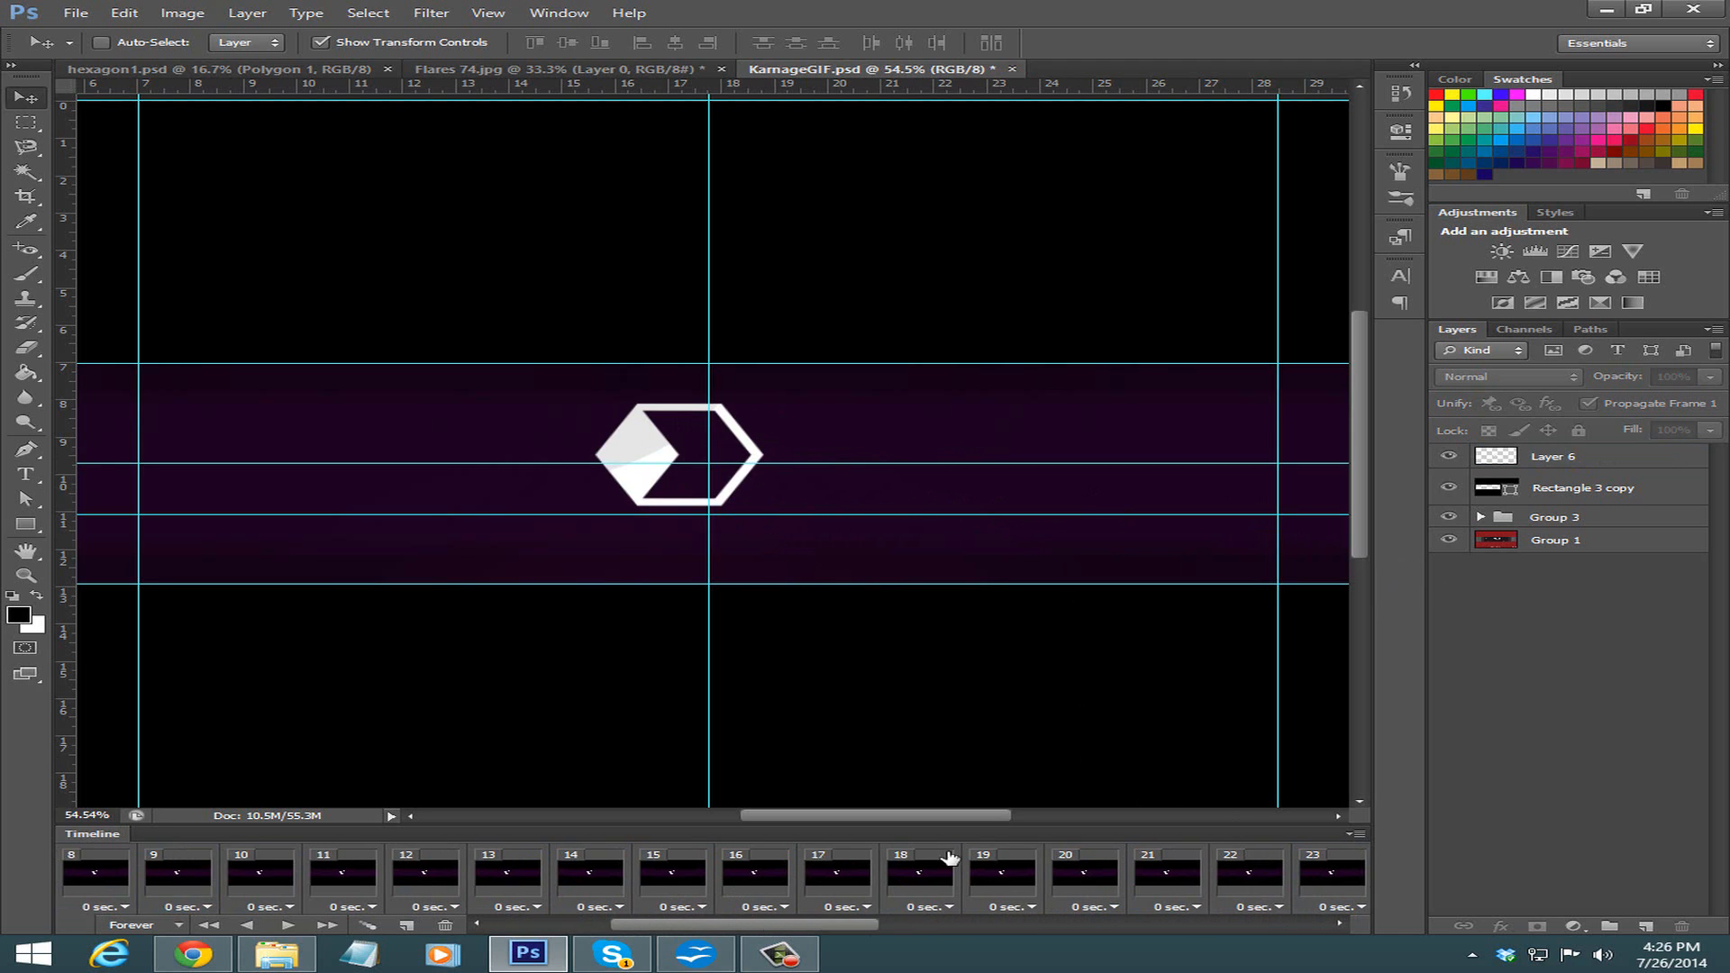
{"action": "left_click", "coordinate": [1327, 890], "text": "shift"}
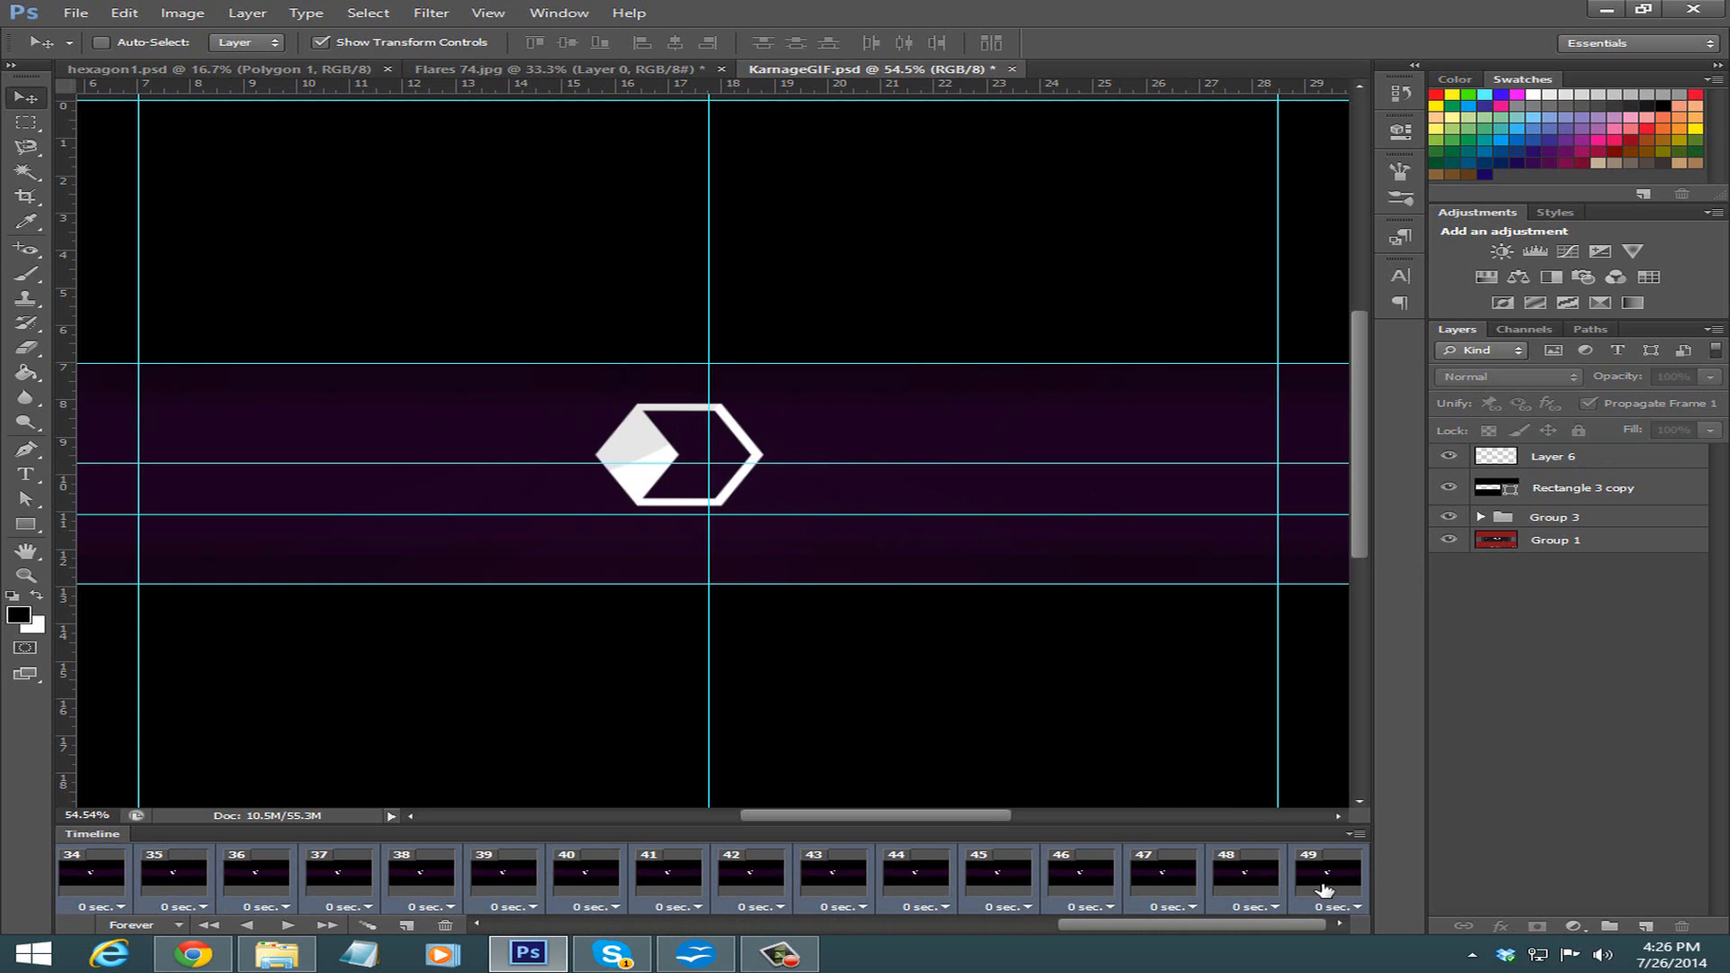
{"action": "left_click", "coordinate": [446, 926]}
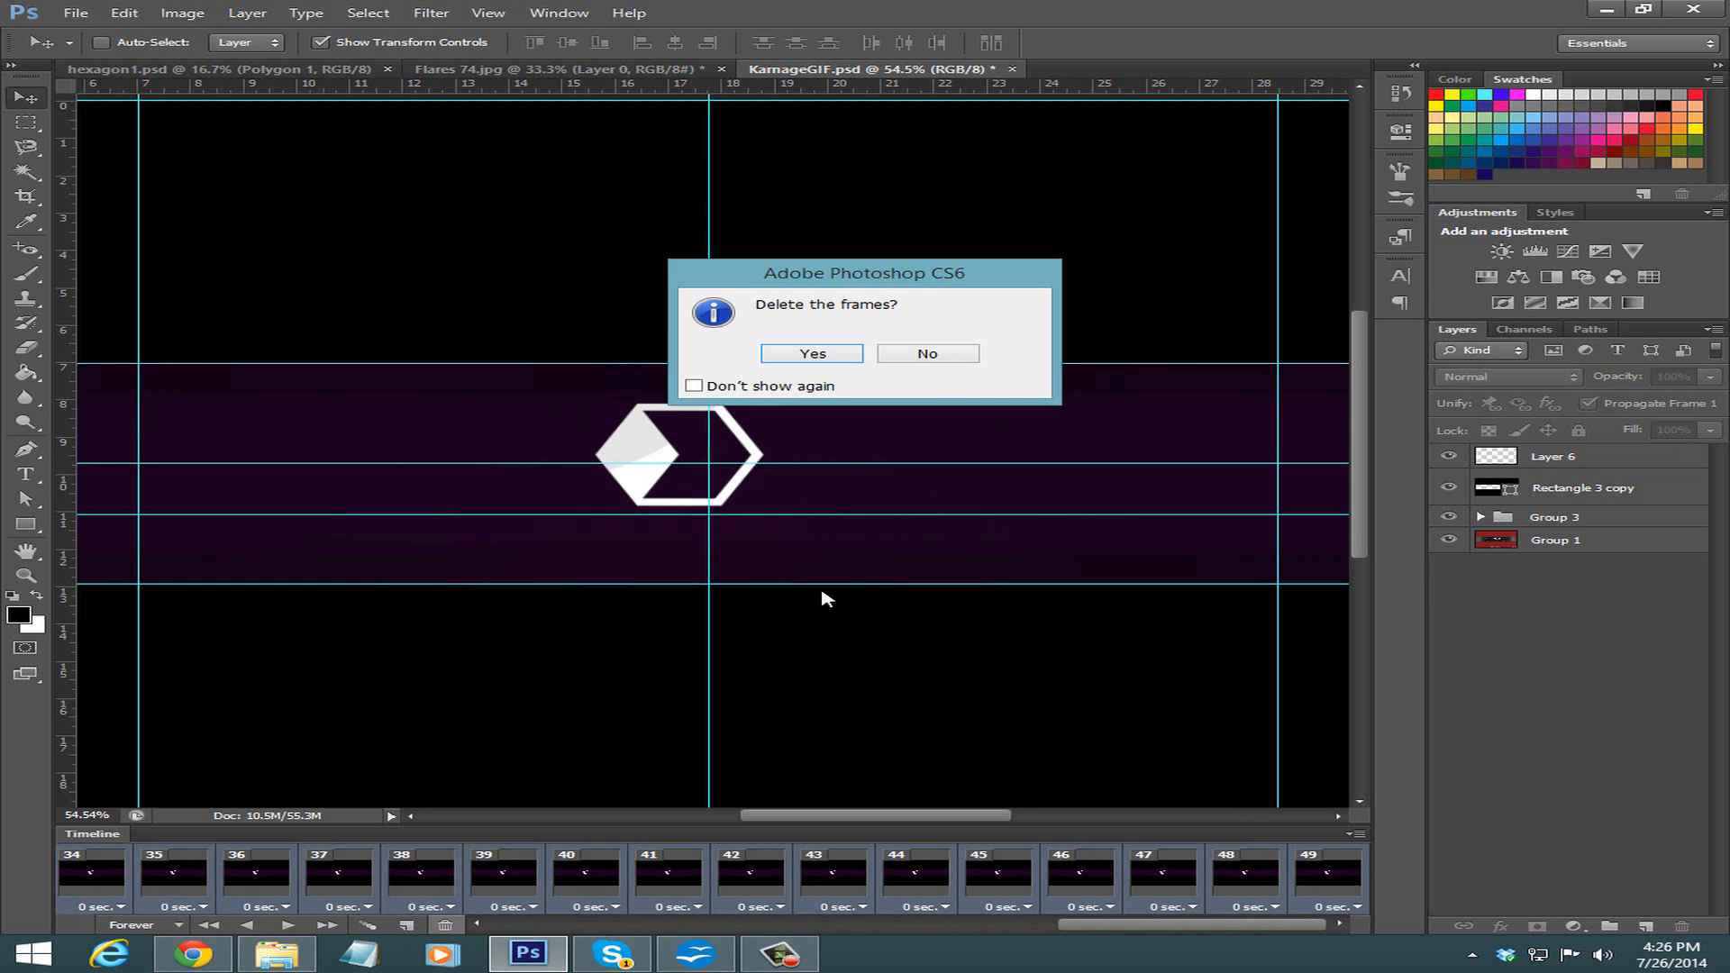
{"action": "left_click", "coordinate": [844, 353]}
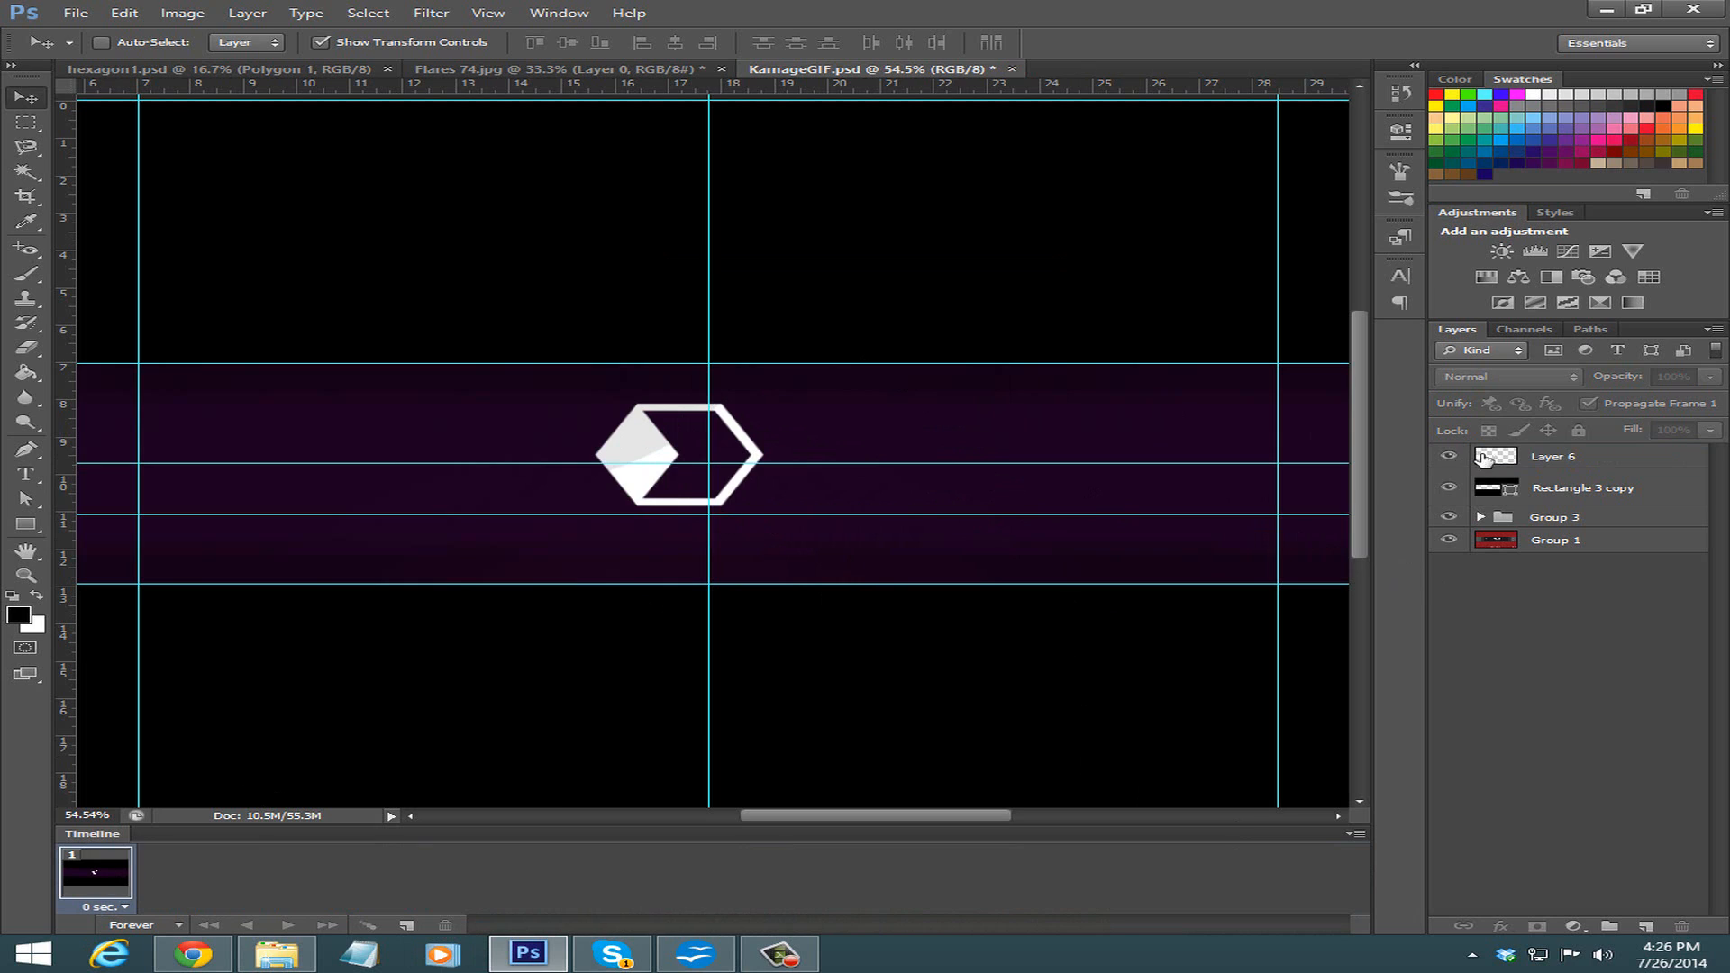
Move Layer 6's hexagon so it is centred where the vertical guide crosses the horizontal guide in the middle of the purple band.
{"action": "left_click", "coordinate": [1496, 457]}
{"action": "mouse_move", "coordinate": [740, 440]}
{"action": "left_mouse_down"}
{"action": "mouse_move", "coordinate": [771, 448]}
{"action": "mouse_move", "coordinate": [750, 441]}
{"action": "left_mouse_up"}
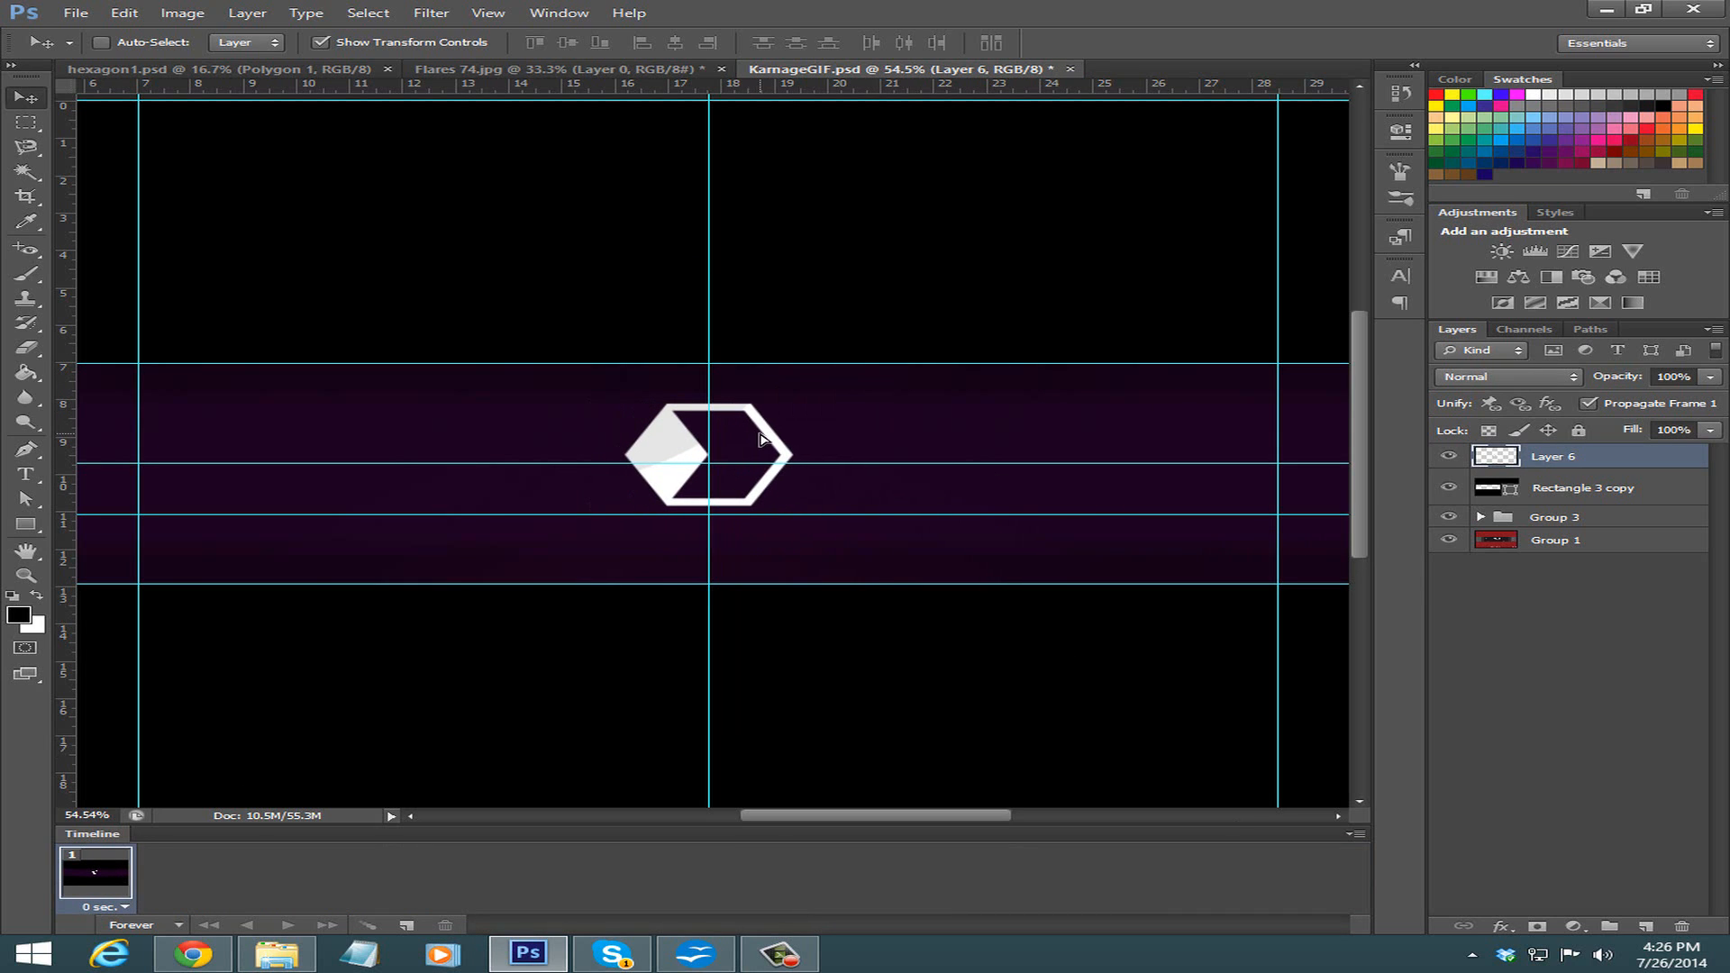
{"action": "left_click", "coordinate": [1469, 628]}
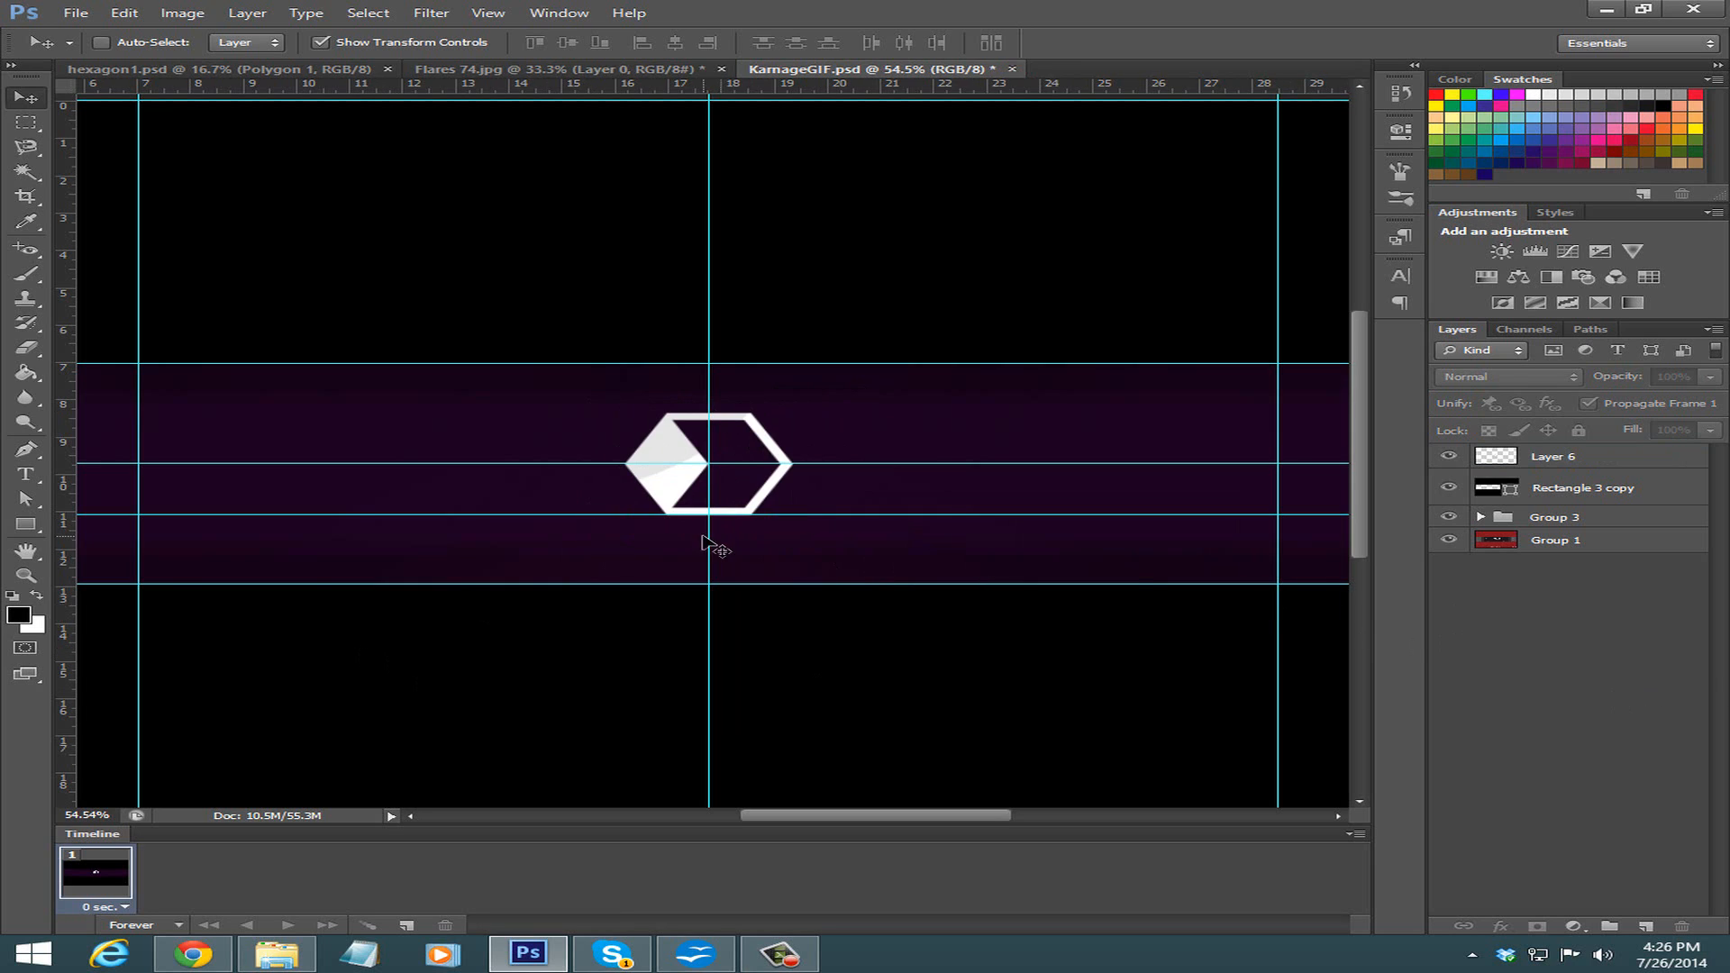
{"action": "scroll", "coordinate": [707, 541], "scroll_direction": "up", "scroll_amount": 1}
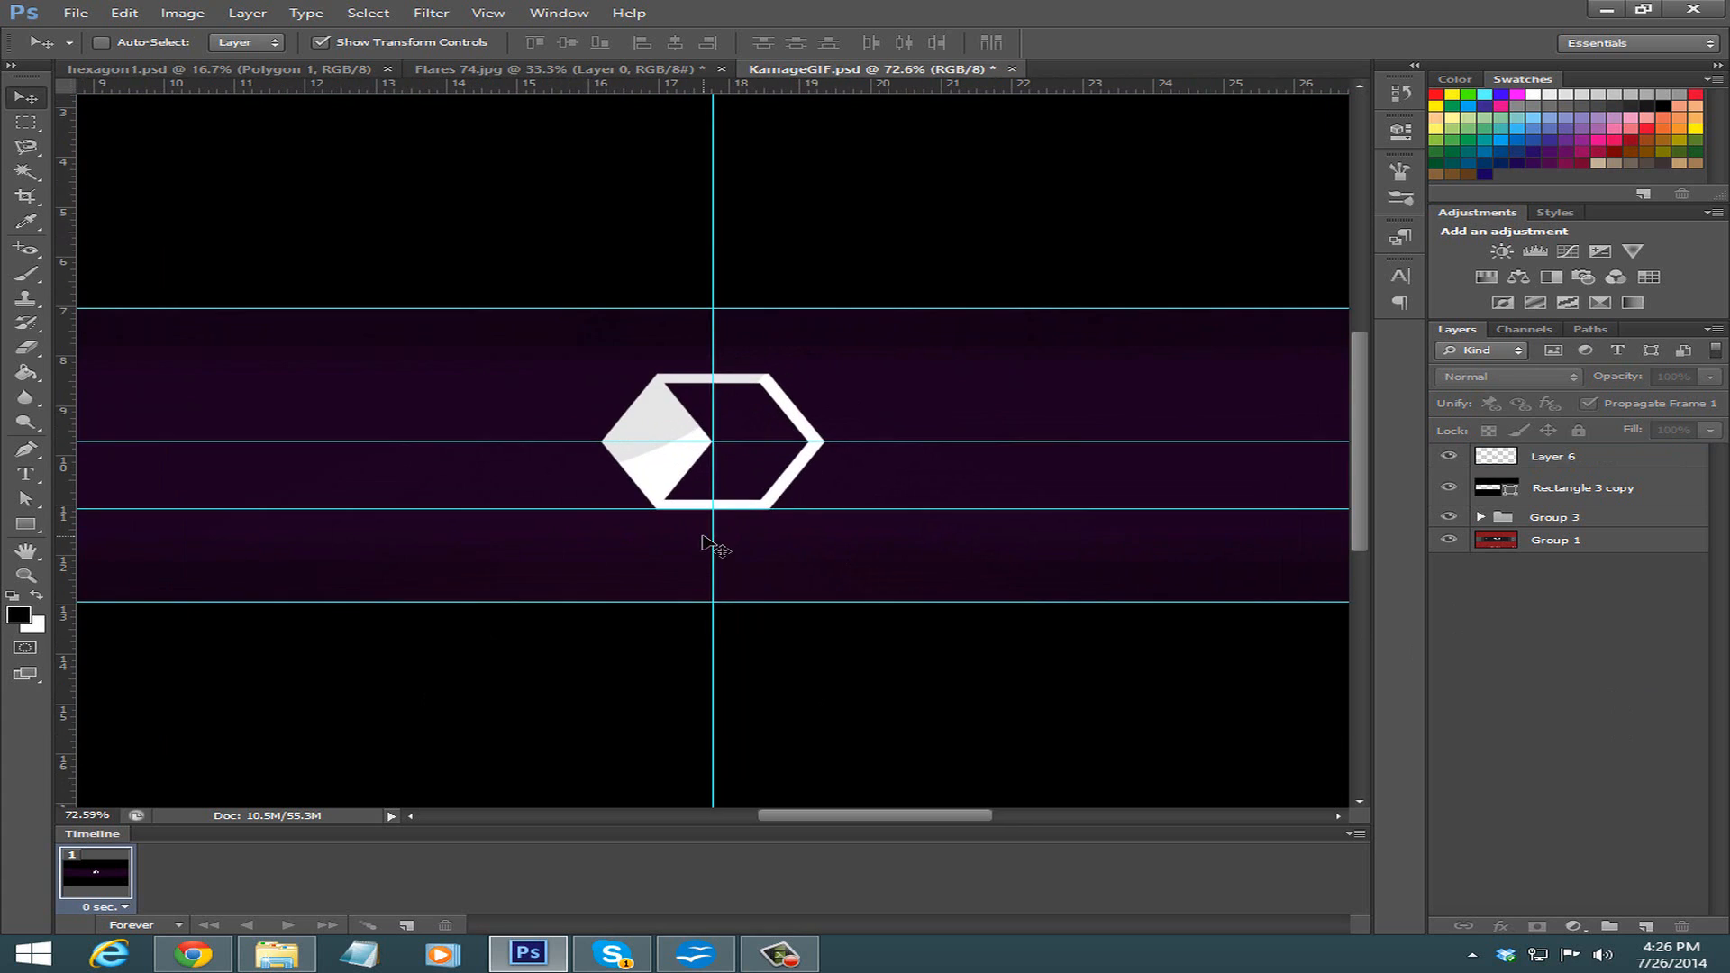
Move the hexagon straight up along the vertical guide until its lower edge rests on the purple band's upper guide.
{"action": "left_click", "coordinate": [1543, 461]}
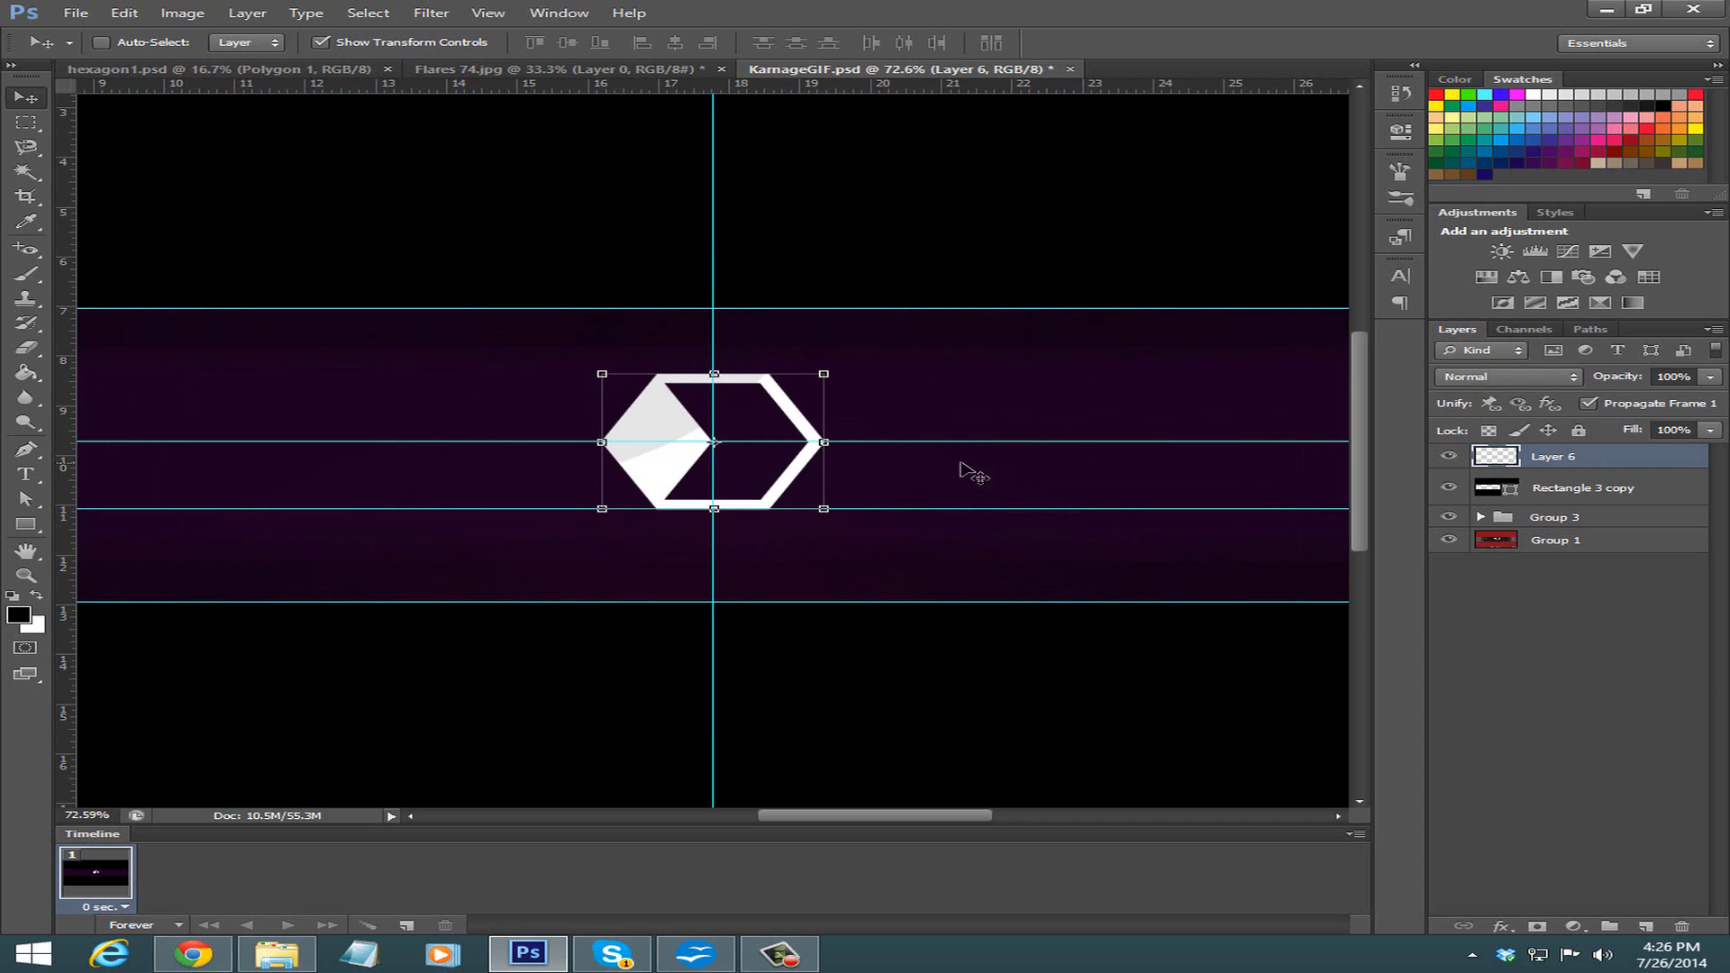
{"action": "left_click_drag", "start_coordinate": [784, 489], "coordinate": [789, 291]}
{"action": "scroll", "coordinate": [784, 297], "scroll_direction": "up", "scroll_amount": 2}
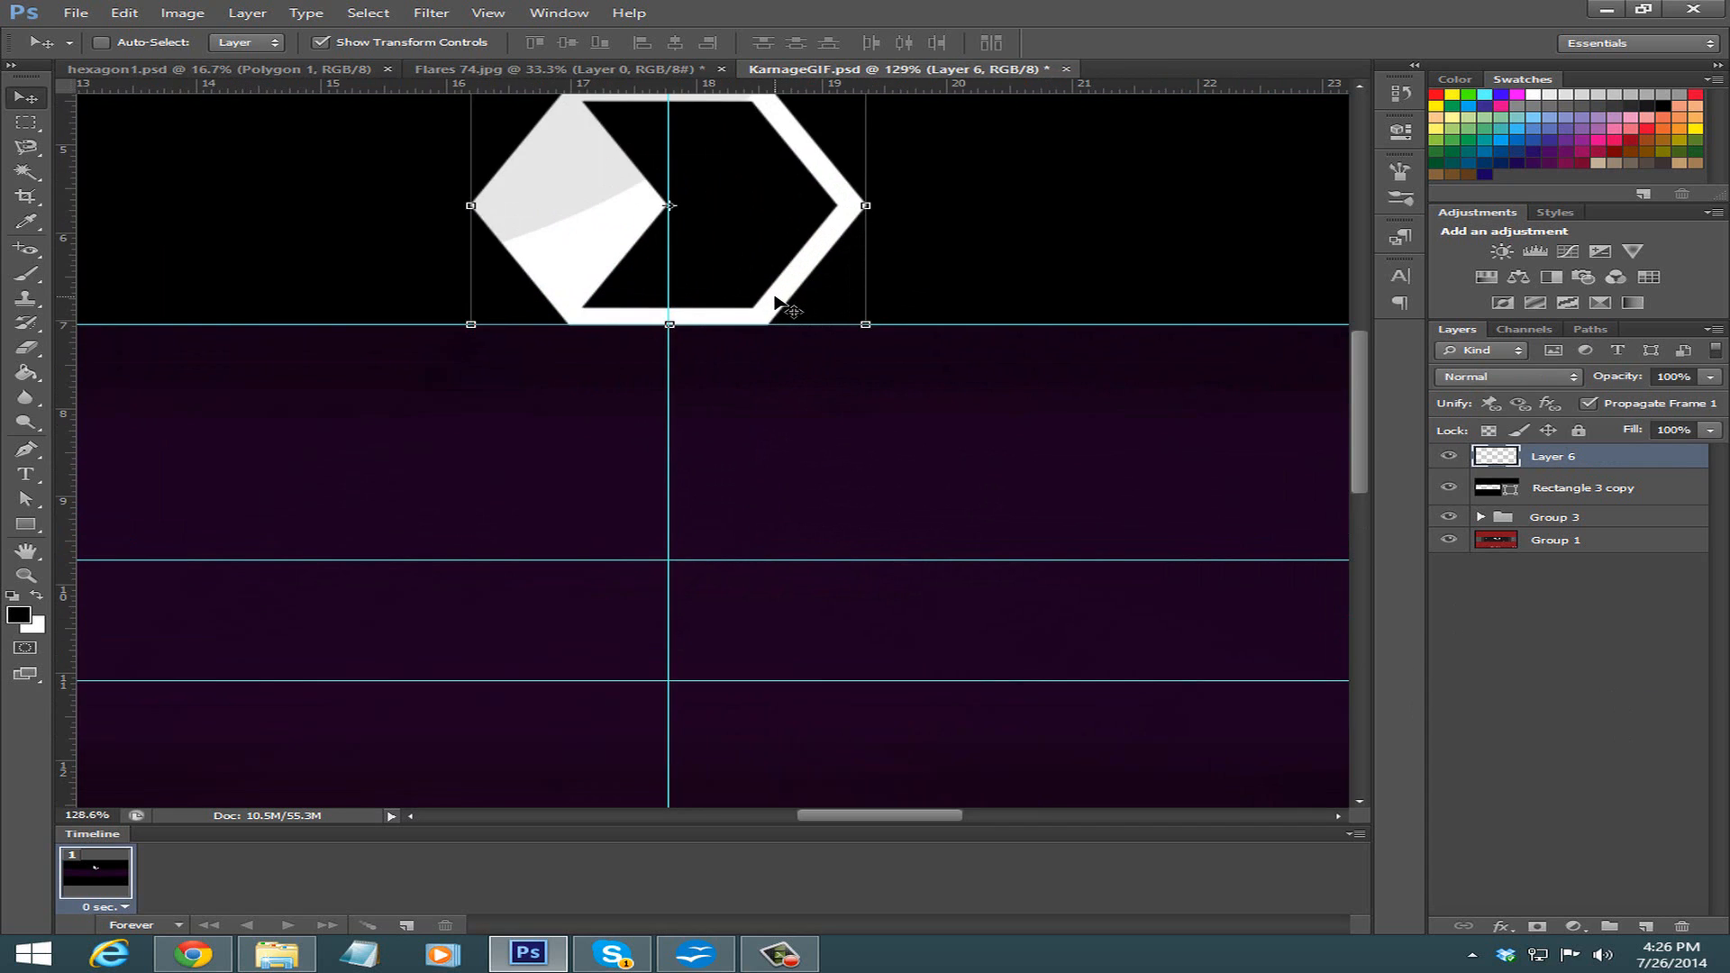
{"action": "scroll", "coordinate": [789, 307], "scroll_direction": "down", "scroll_amount": 4}
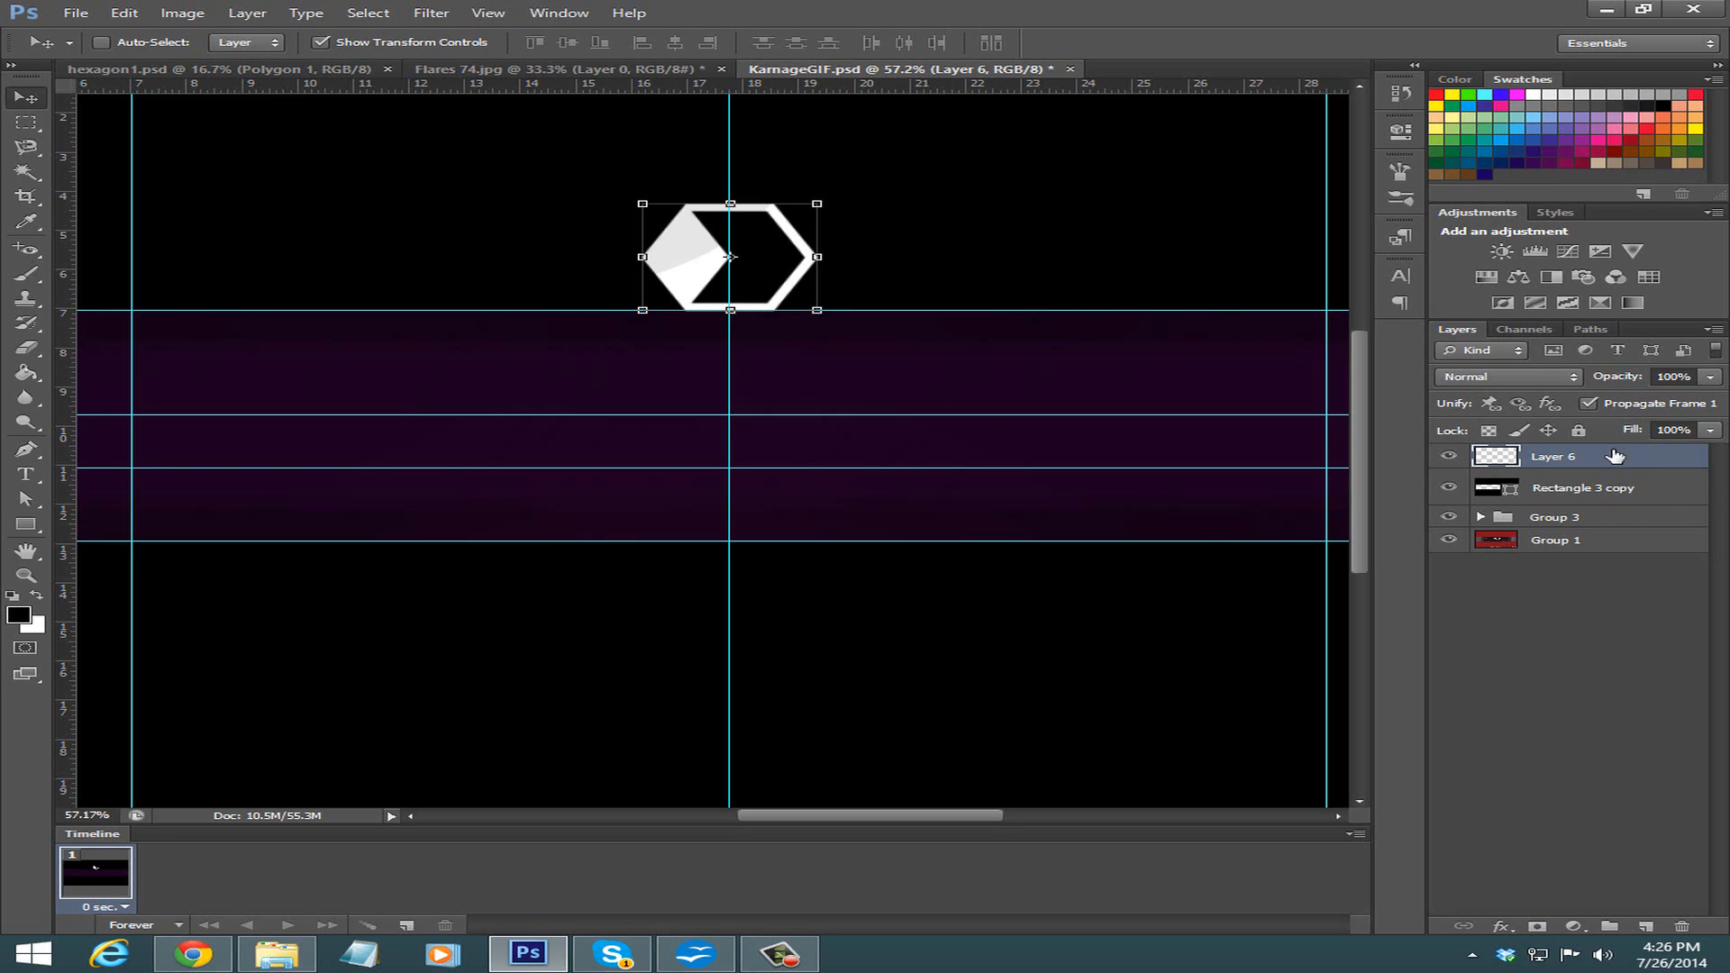
{"action": "mouse_move", "coordinate": [1615, 456]}
{"action": "left_mouse_down"}
{"action": "mouse_move", "coordinate": [1616, 495]}
{"action": "mouse_move", "coordinate": [1633, 458]}
{"action": "left_mouse_up"}
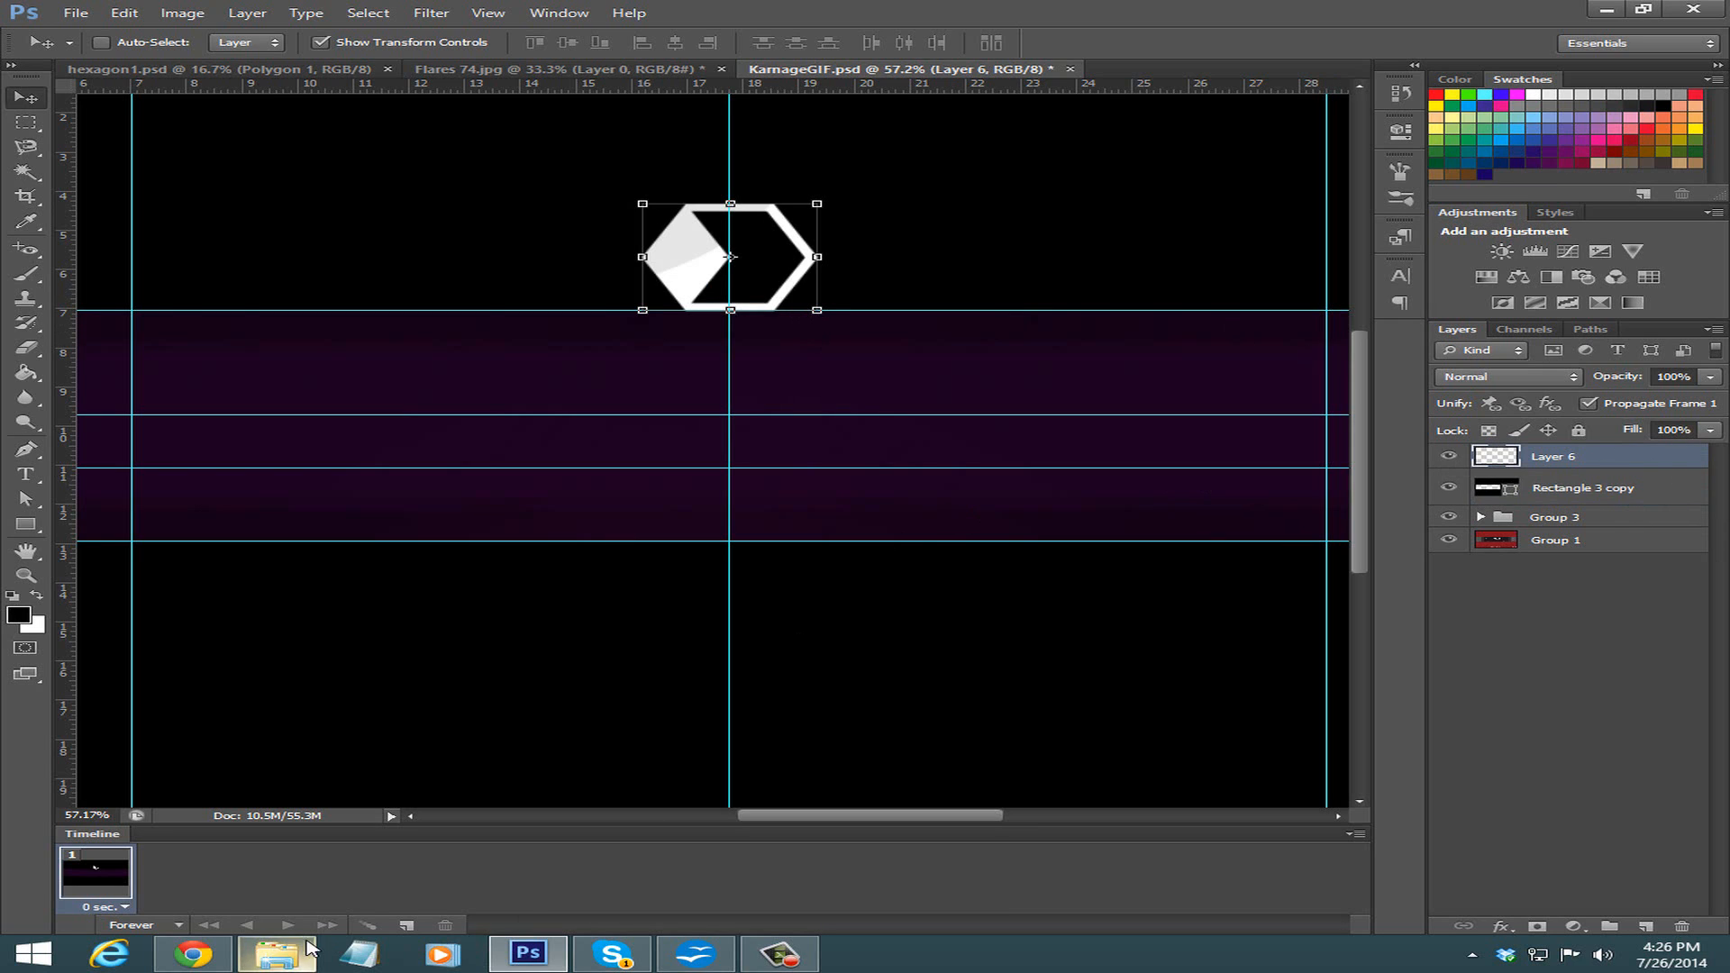
Add animation frames 2 to 11, repositioning the hexagon between them so it travels from above the band down to the guides' central crossing.
{"action": "left_click", "coordinate": [406, 926]}
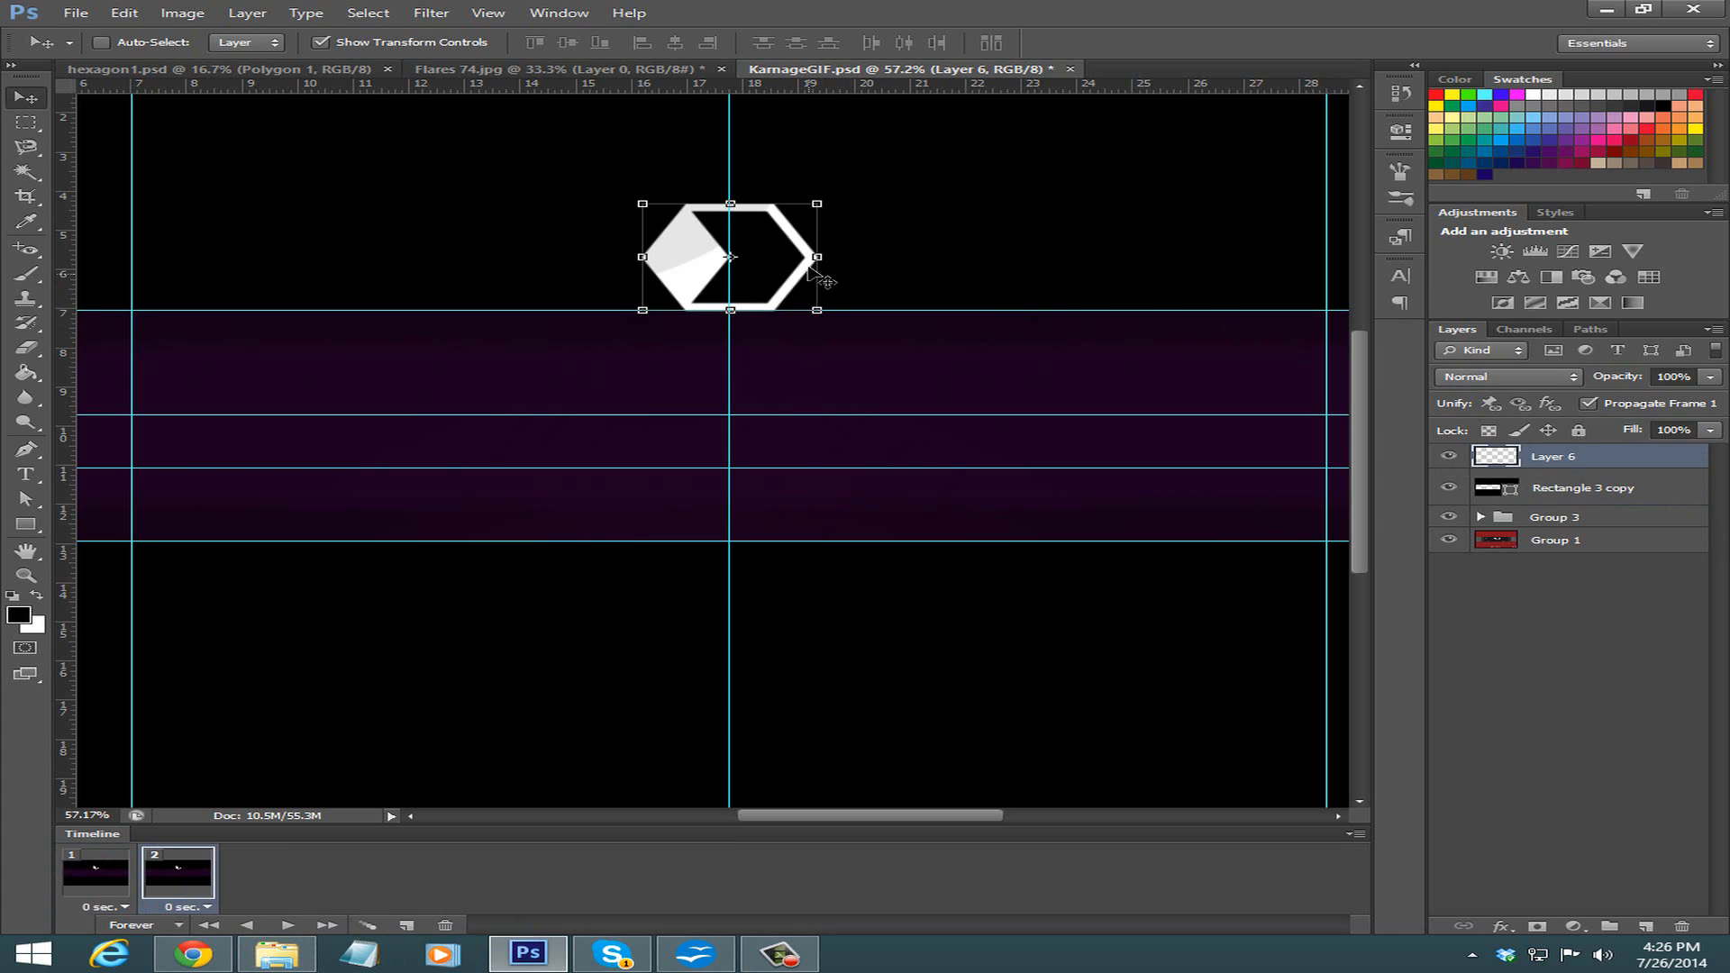
{"action": "left_click_drag", "start_coordinate": [767, 230], "coordinate": [767, 250]}
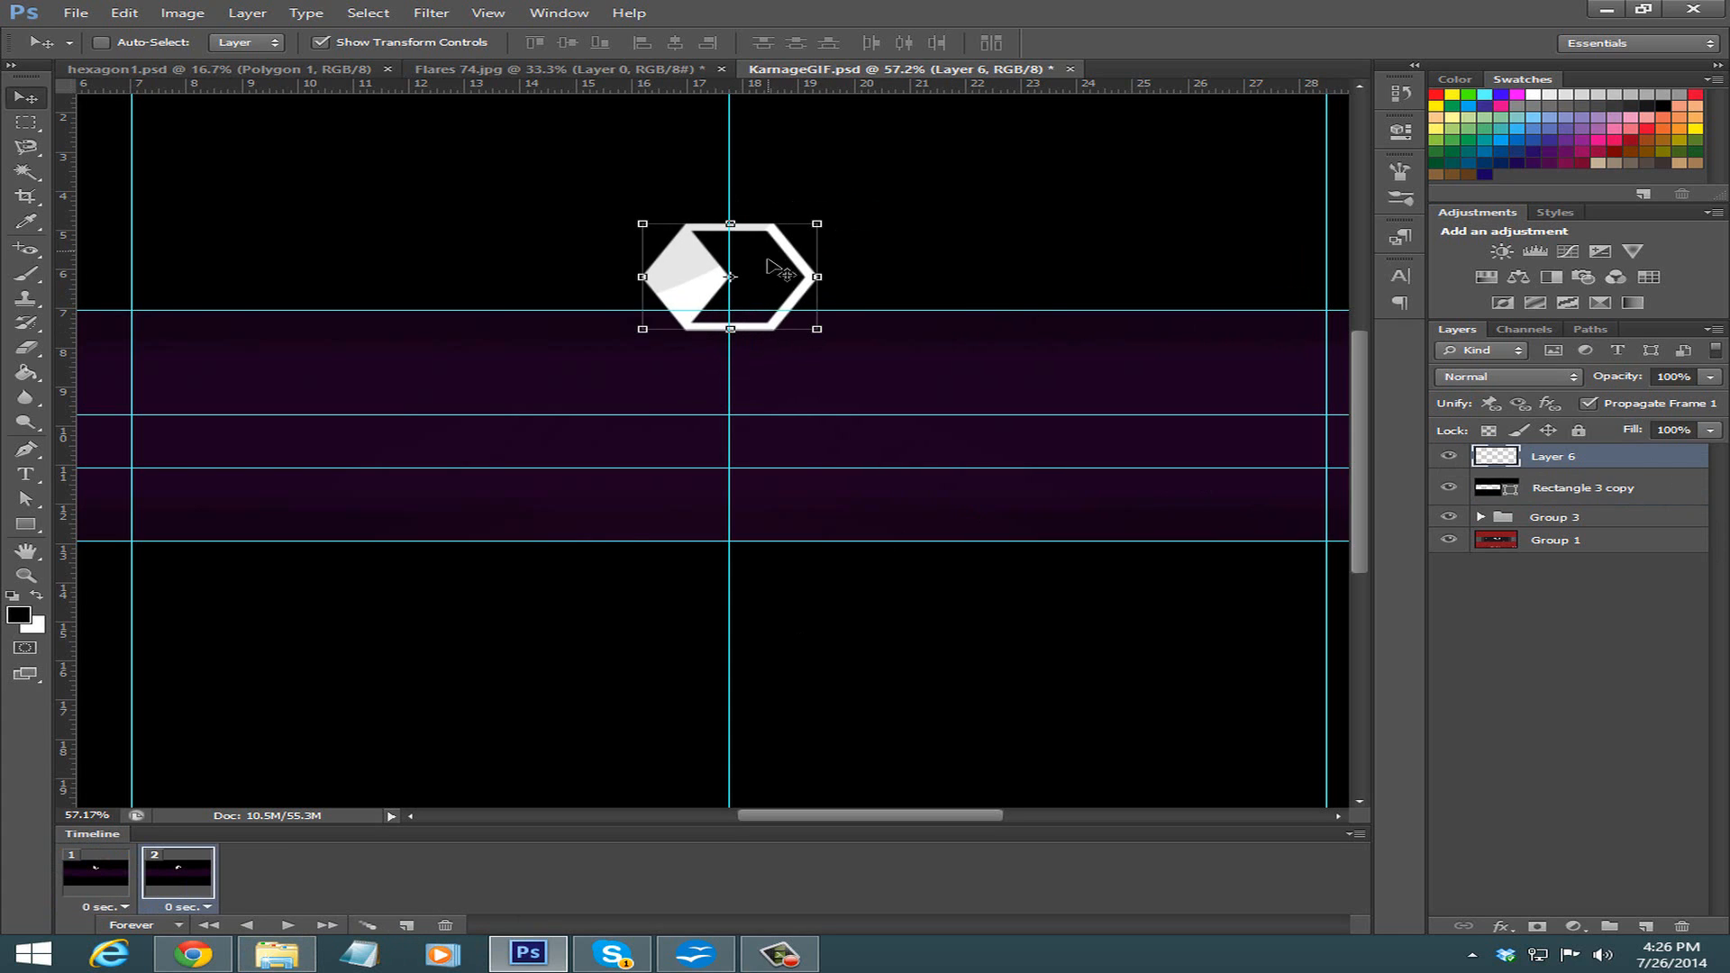
{"action": "left_click", "coordinate": [406, 925]}
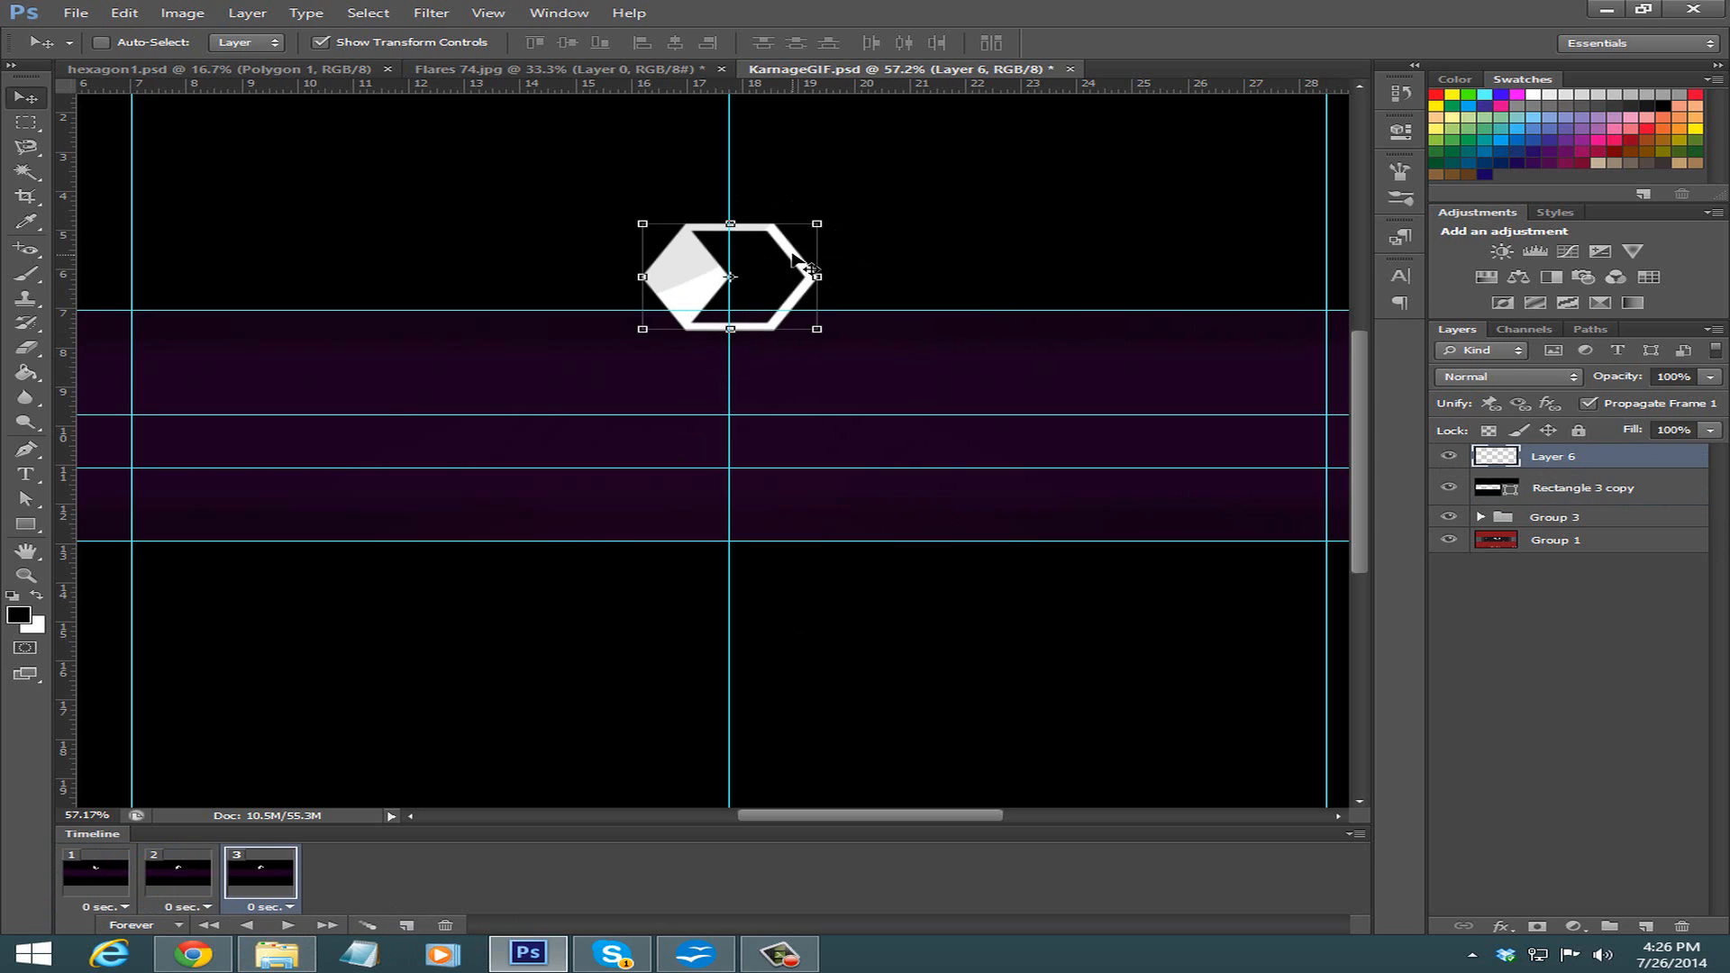
{"action": "left_click_drag", "start_coordinate": [791, 256], "coordinate": [789, 410]}
{"action": "left_click", "coordinate": [407, 925]}
{"action": "left_click", "coordinate": [407, 926]}
{"action": "left_click", "coordinate": [406, 926]}
{"action": "left_click", "coordinate": [407, 925]}
{"action": "left_click", "coordinate": [406, 926]}
{"action": "left_click", "coordinate": [407, 926]}
{"action": "left_click", "coordinate": [406, 925]}
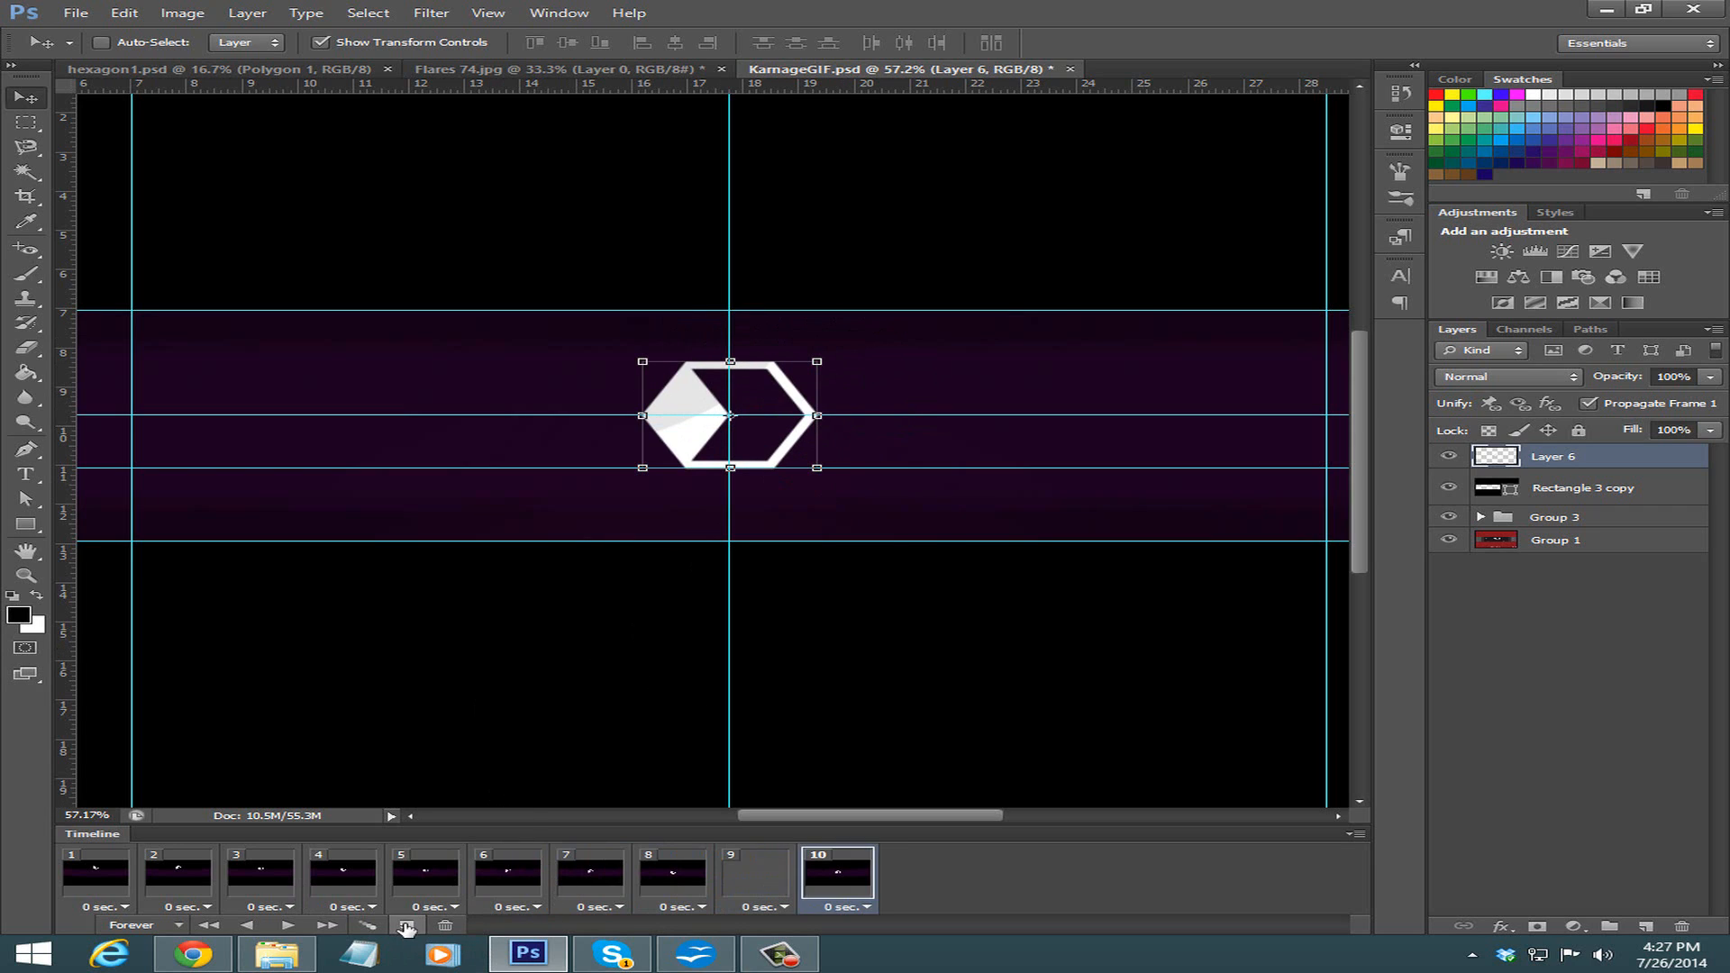
{"action": "left_click", "coordinate": [406, 926]}
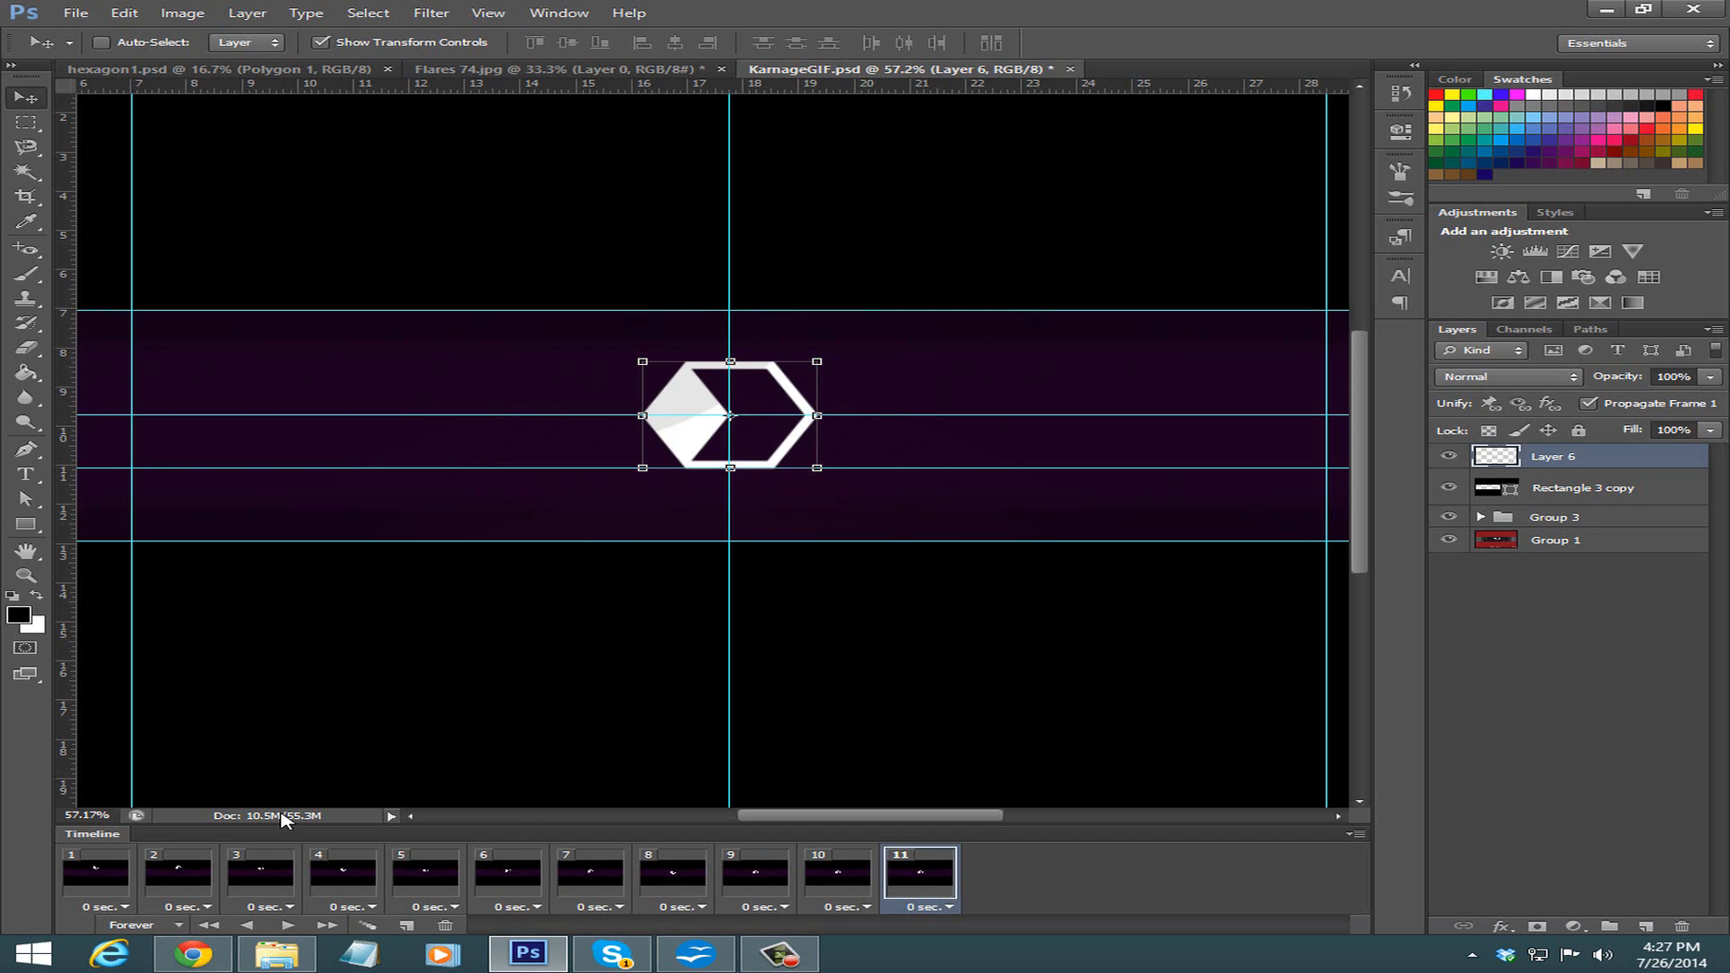
With frame 1 active, place Layer 6 below Rectangle 3 copy and play the animation.
{"action": "left_click", "coordinate": [99, 874]}
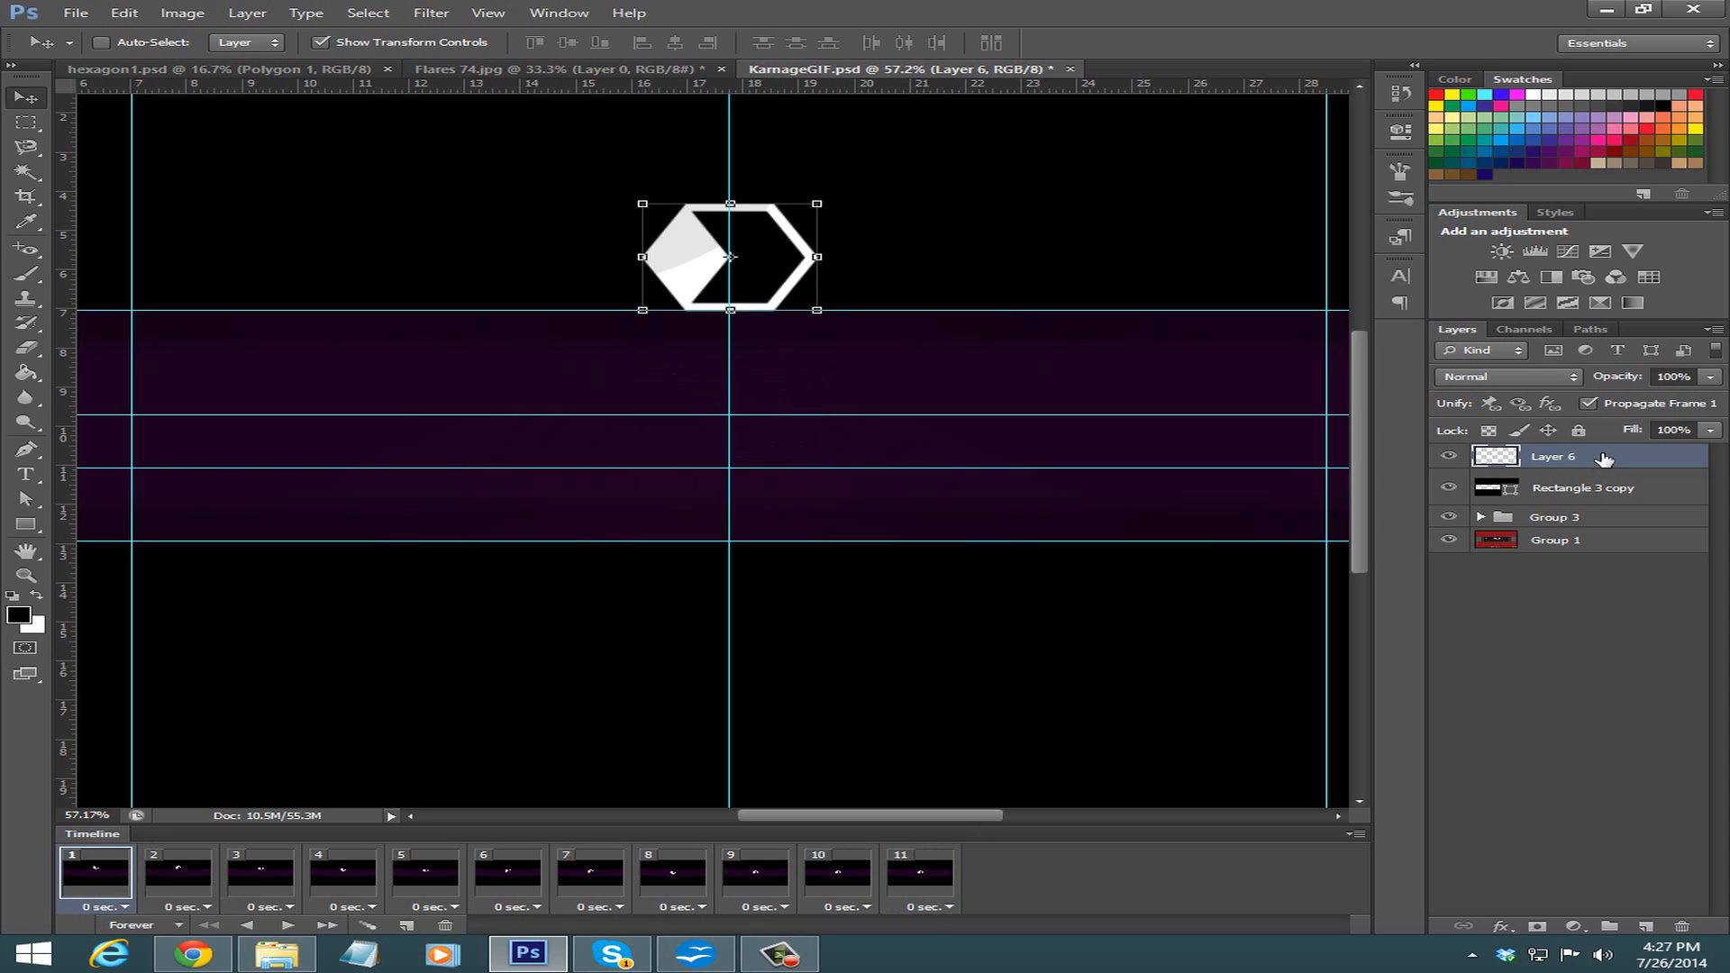
{"action": "left_click_drag", "start_coordinate": [1605, 461], "coordinate": [1607, 498]}
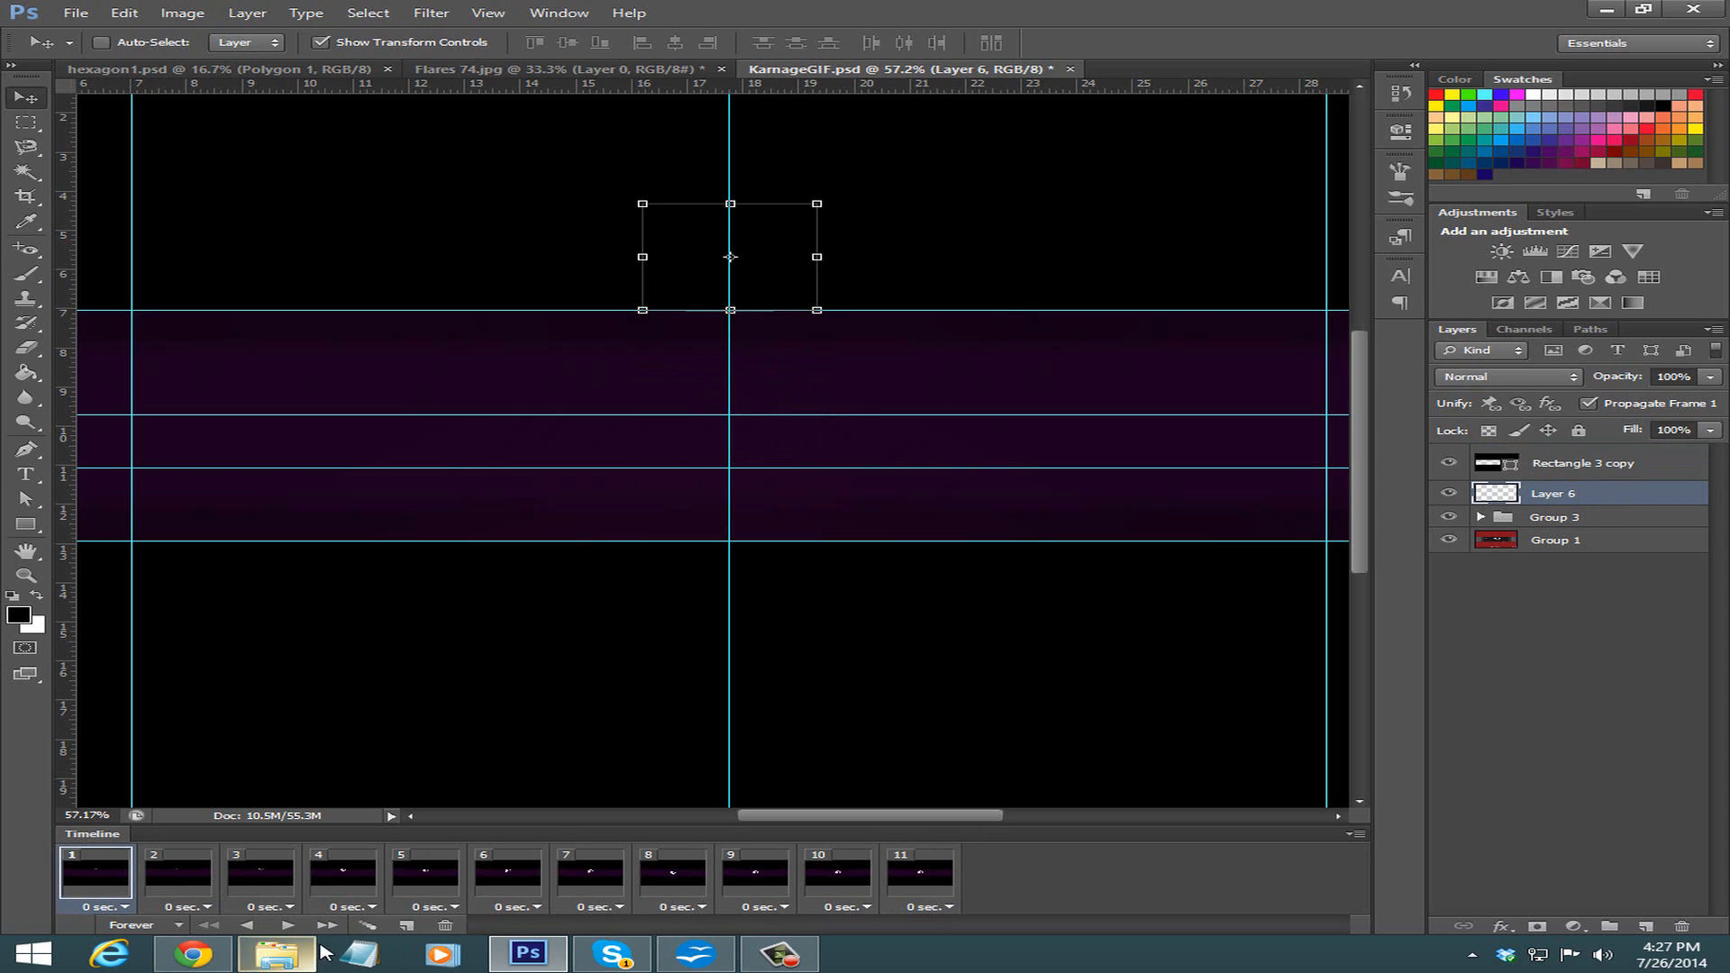
{"action": "left_click", "coordinate": [290, 925]}
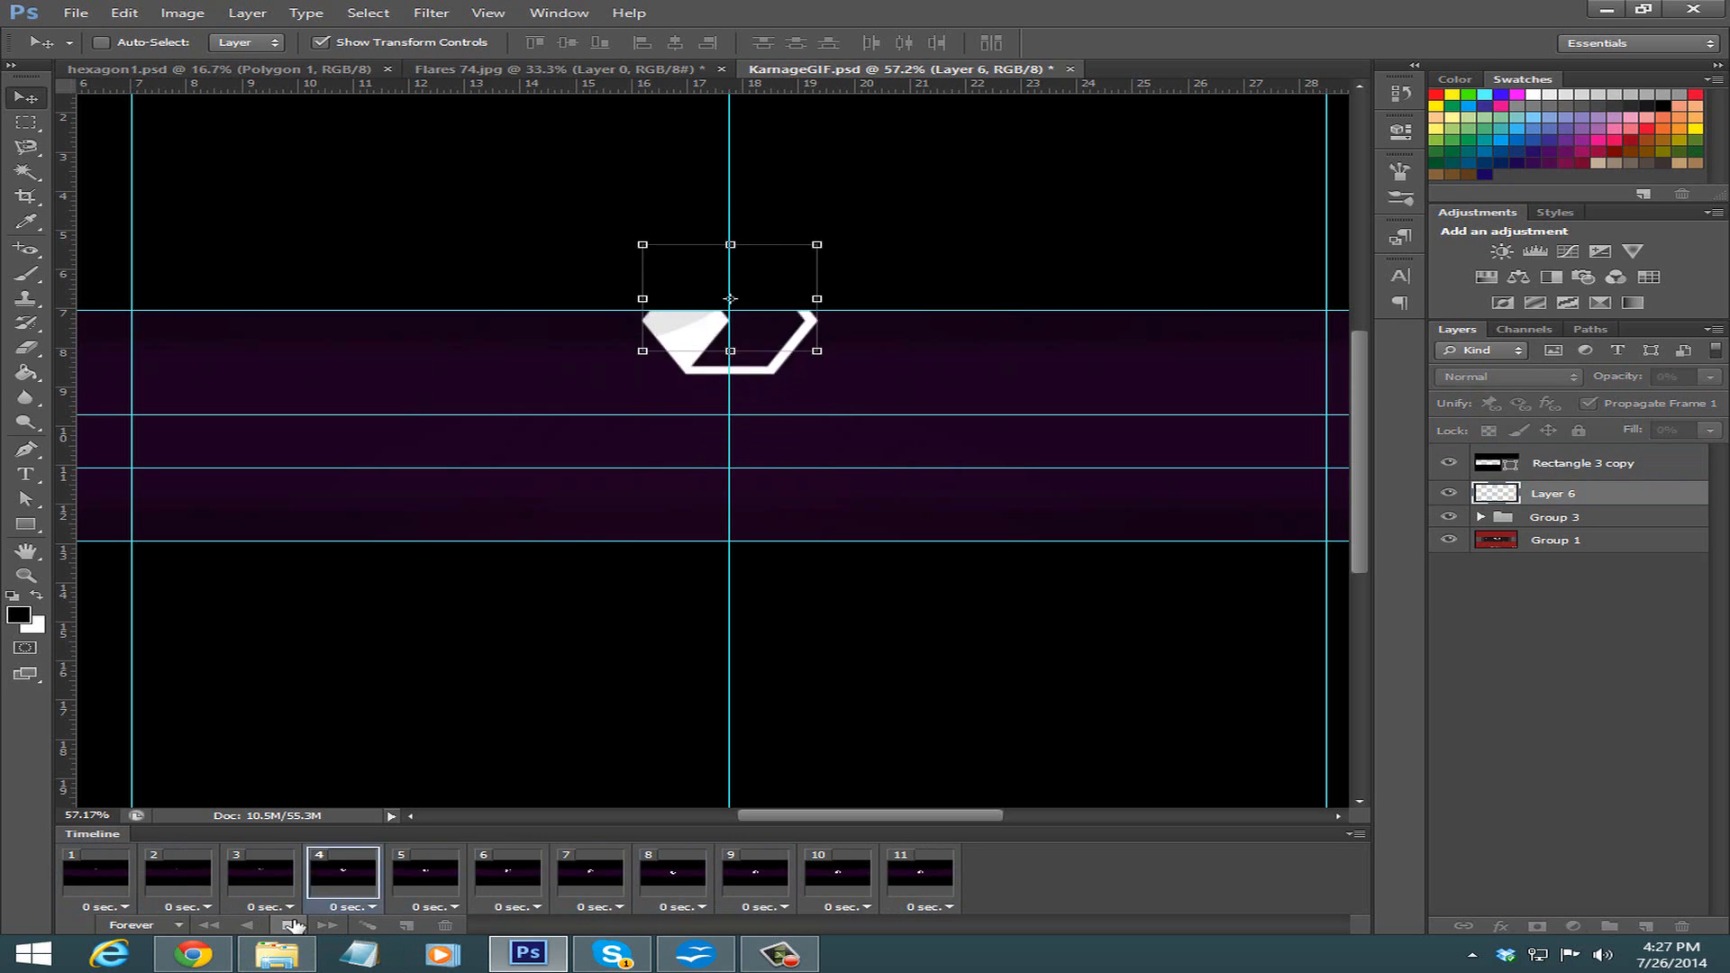
{"action": "scroll", "coordinate": [667, 572], "scroll_direction": "down", "scroll_amount": 2}
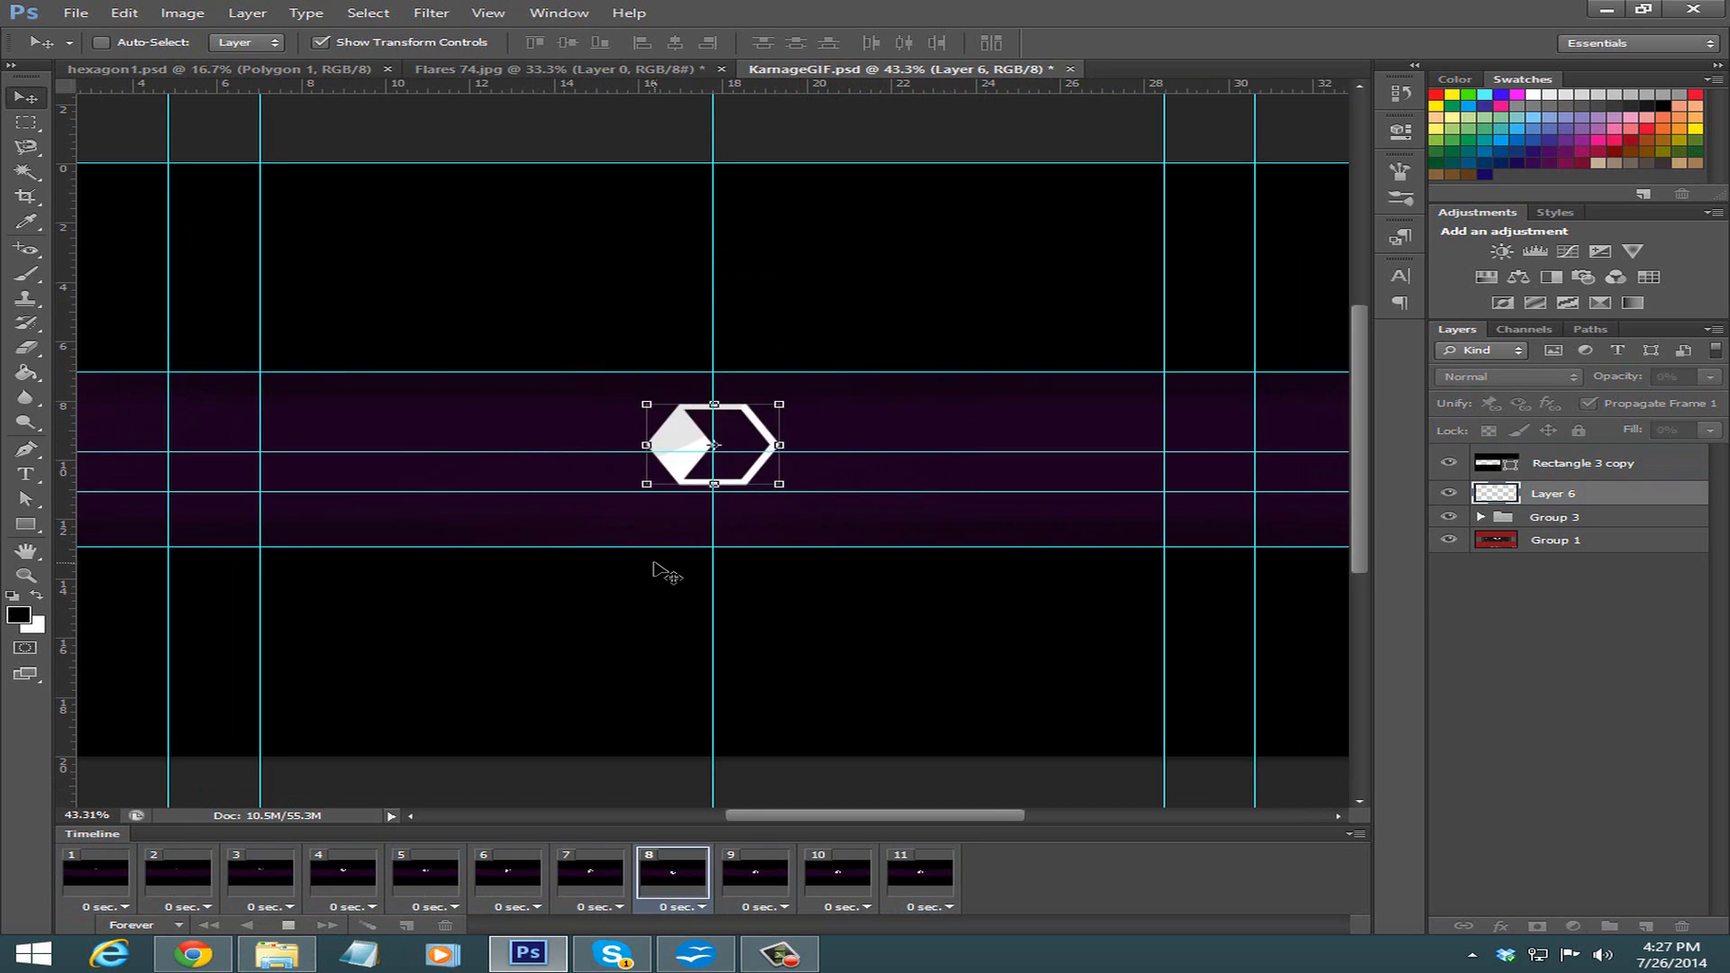
{"action": "left_click", "coordinate": [289, 927]}
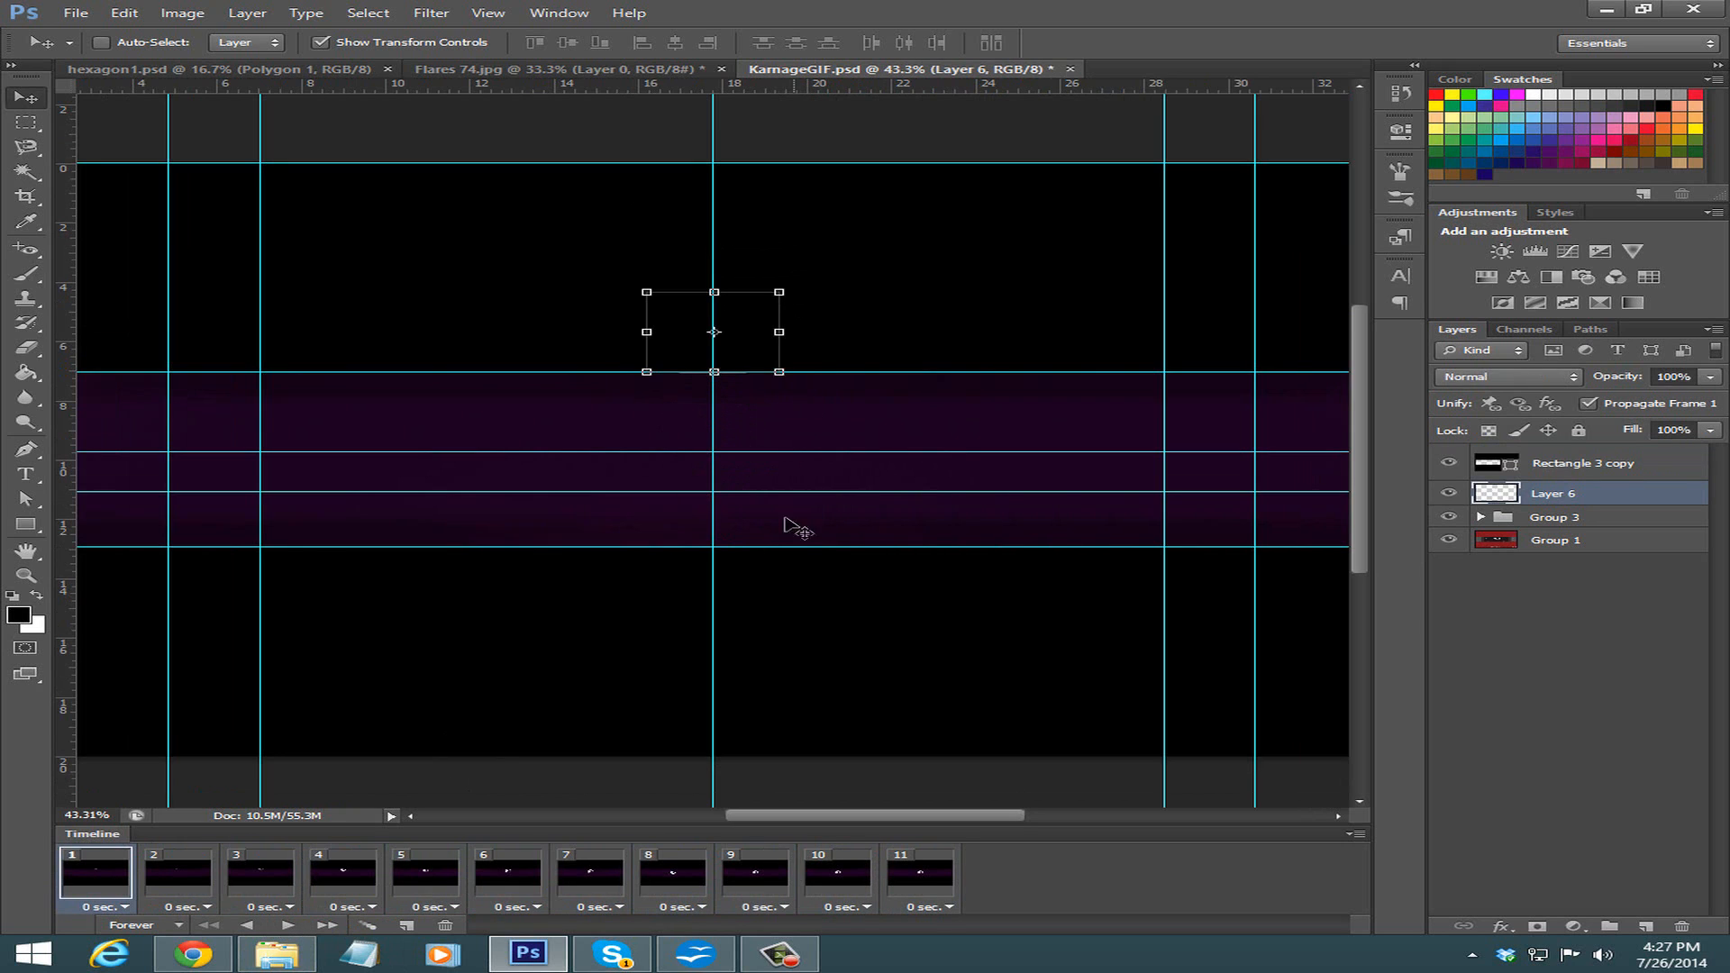
Compare the hexagon's position in the first and last animation frames and several frames between them.
{"action": "left_click", "coordinate": [912, 879]}
{"action": "left_click", "coordinate": [827, 881]}
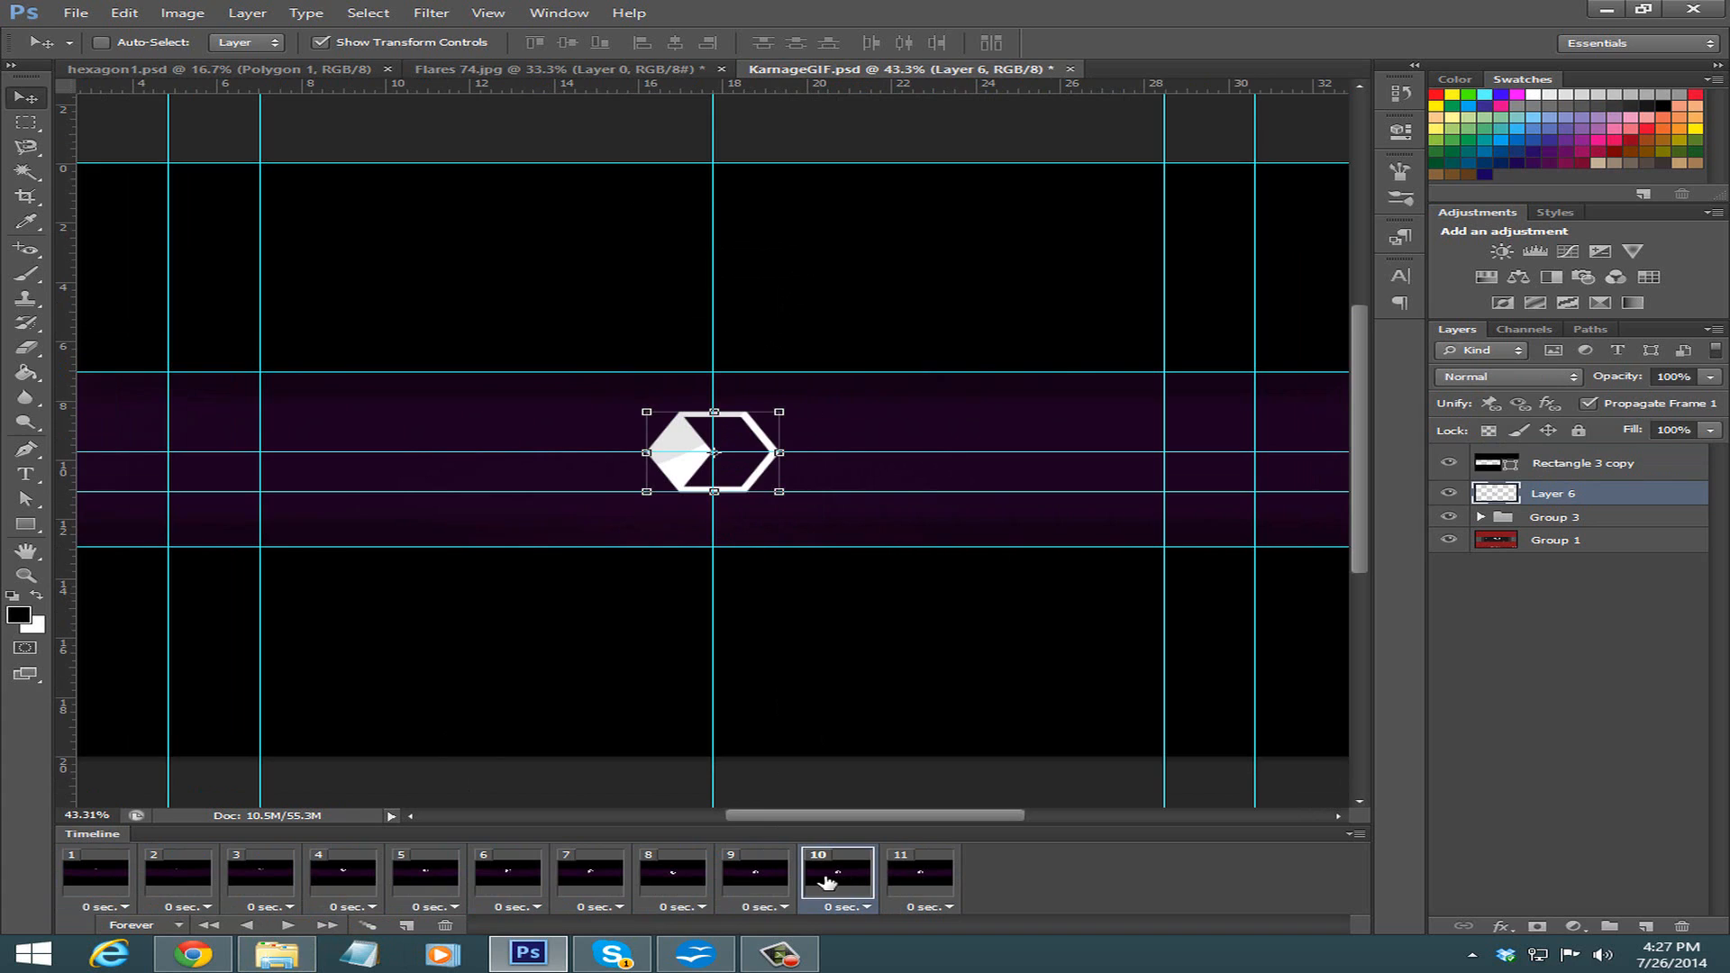
{"action": "left_click", "coordinate": [757, 881]}
{"action": "left_click", "coordinate": [590, 879]}
{"action": "left_click", "coordinate": [957, 882]}
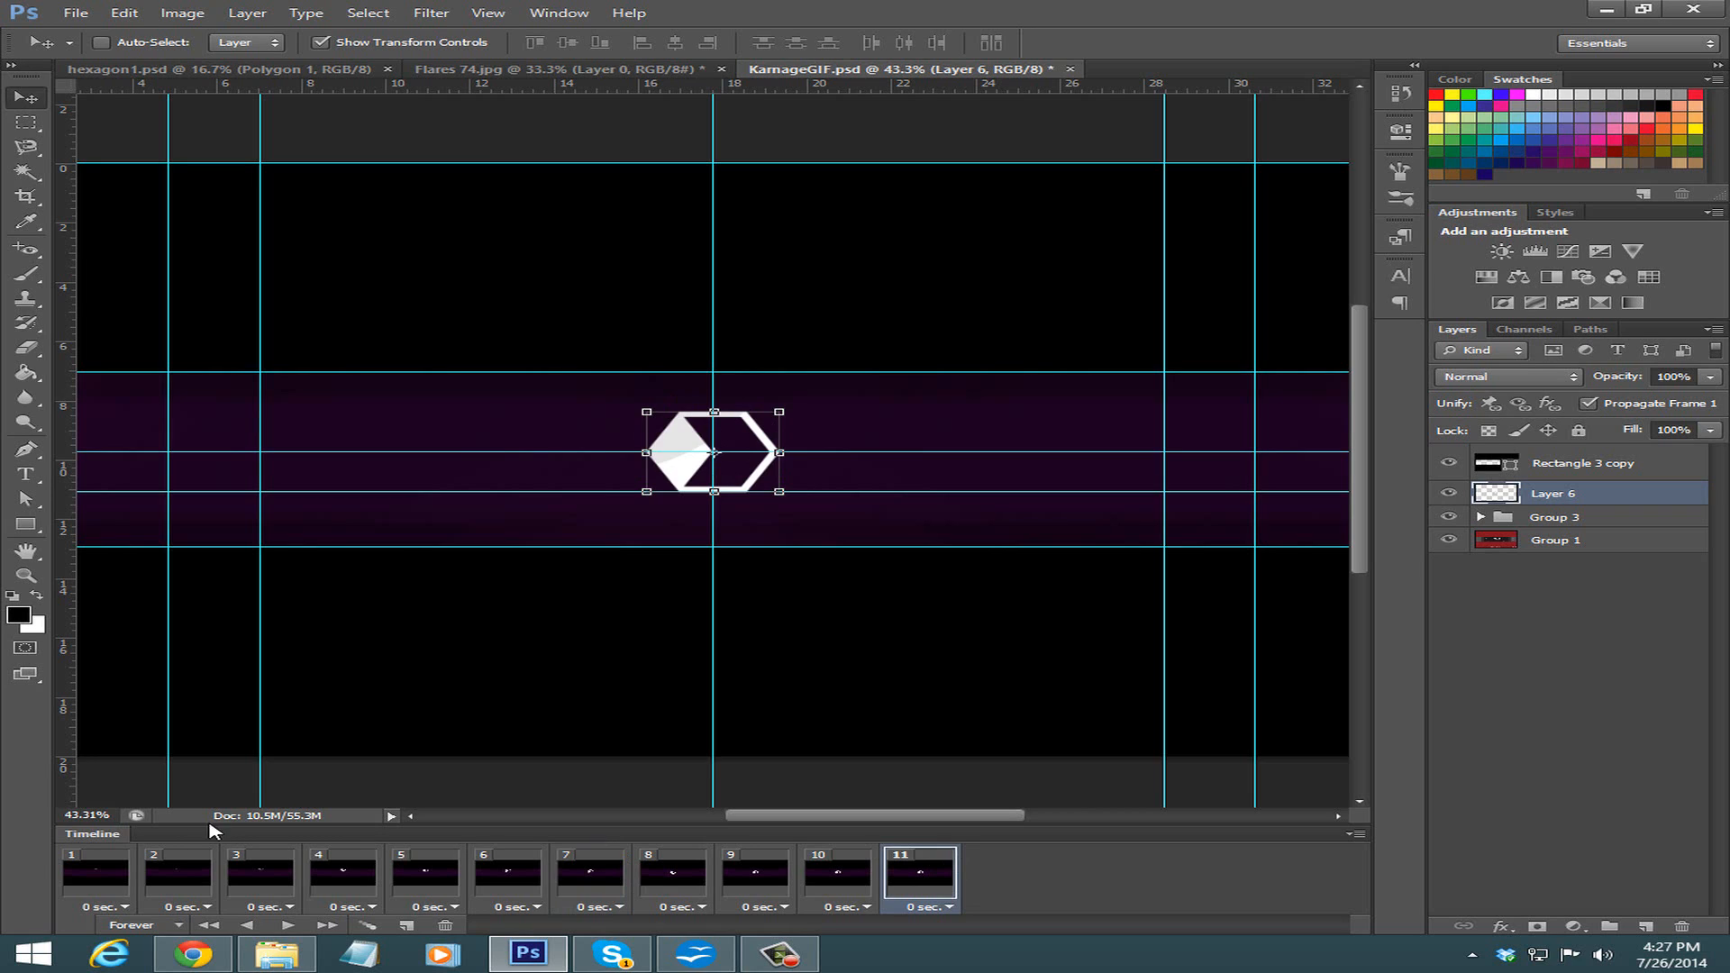
{"action": "left_click", "coordinate": [95, 856]}
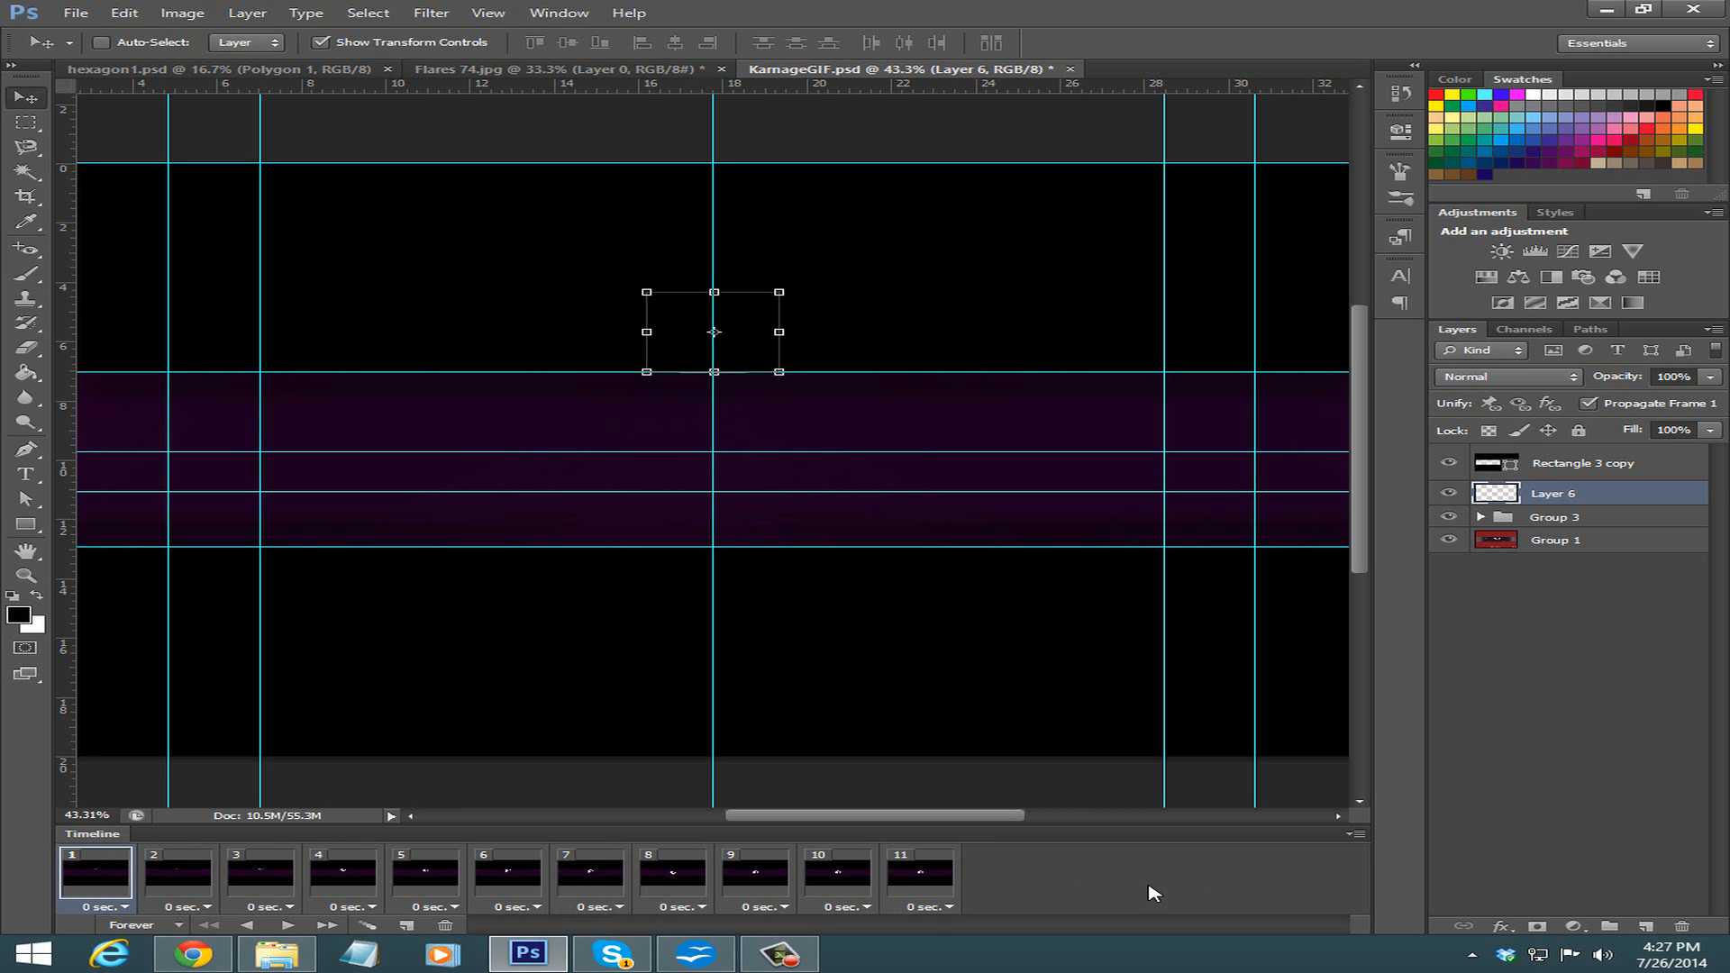
{"action": "left_click", "coordinate": [928, 888]}
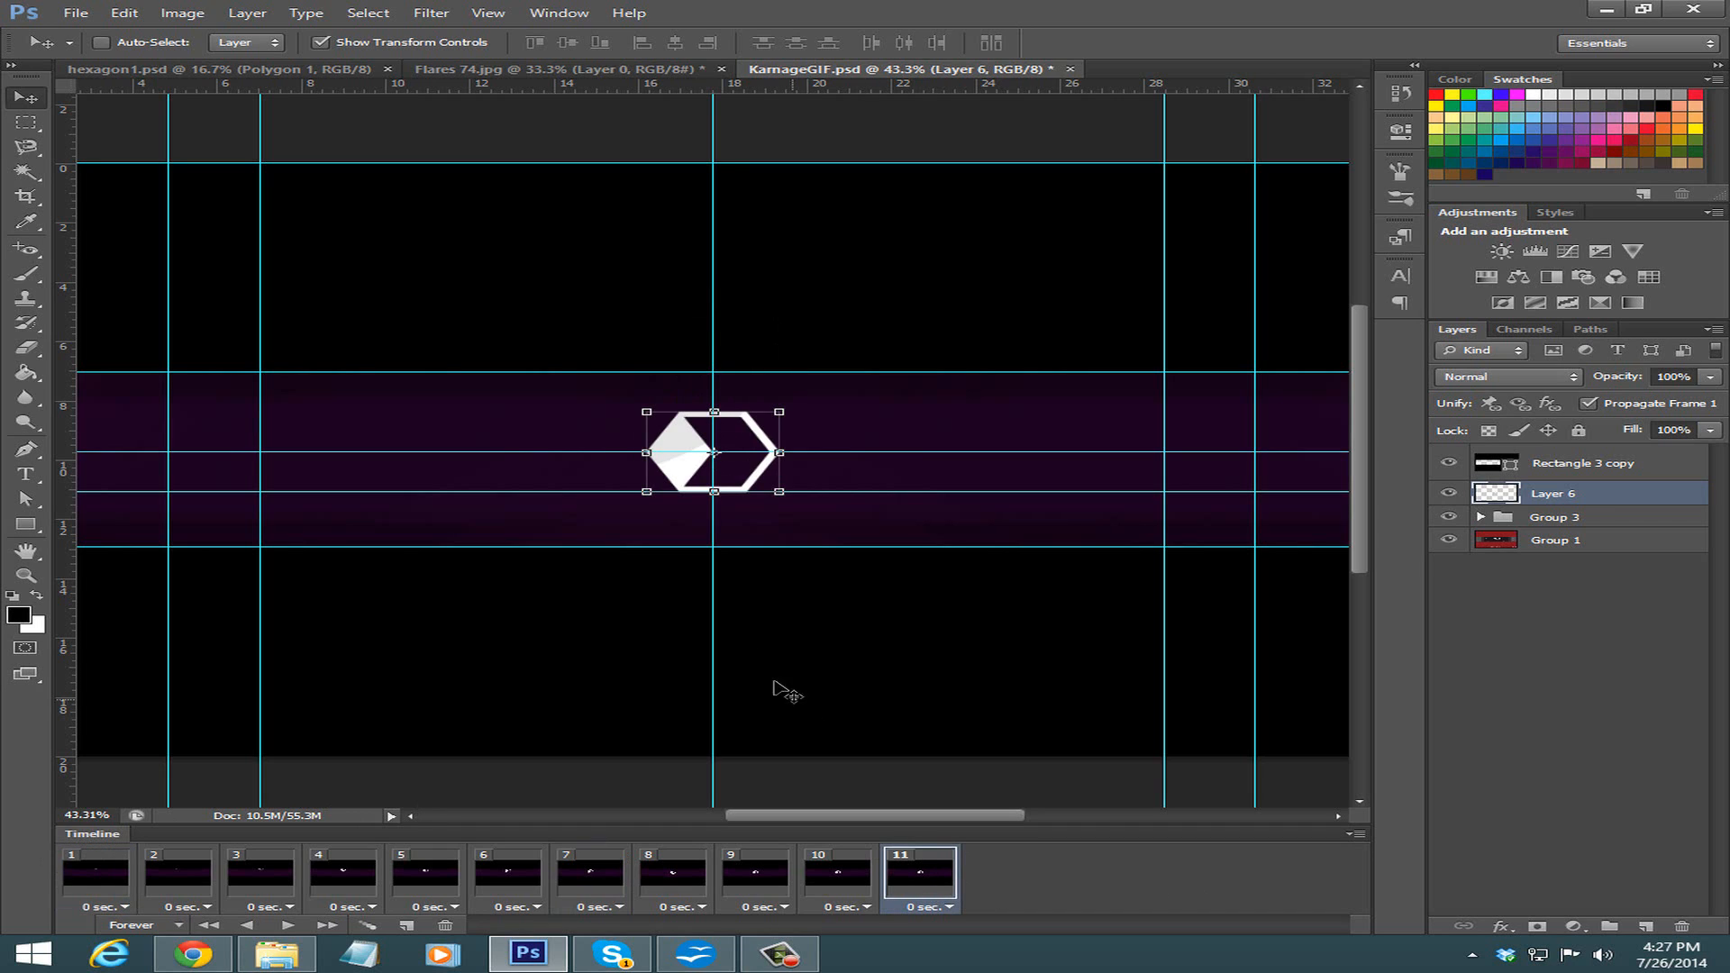
Try moving the hexagon off the guide crossing in frame 11, and play the animation.
{"action": "left_click_drag", "start_coordinate": [752, 486], "coordinate": [856, 454]}
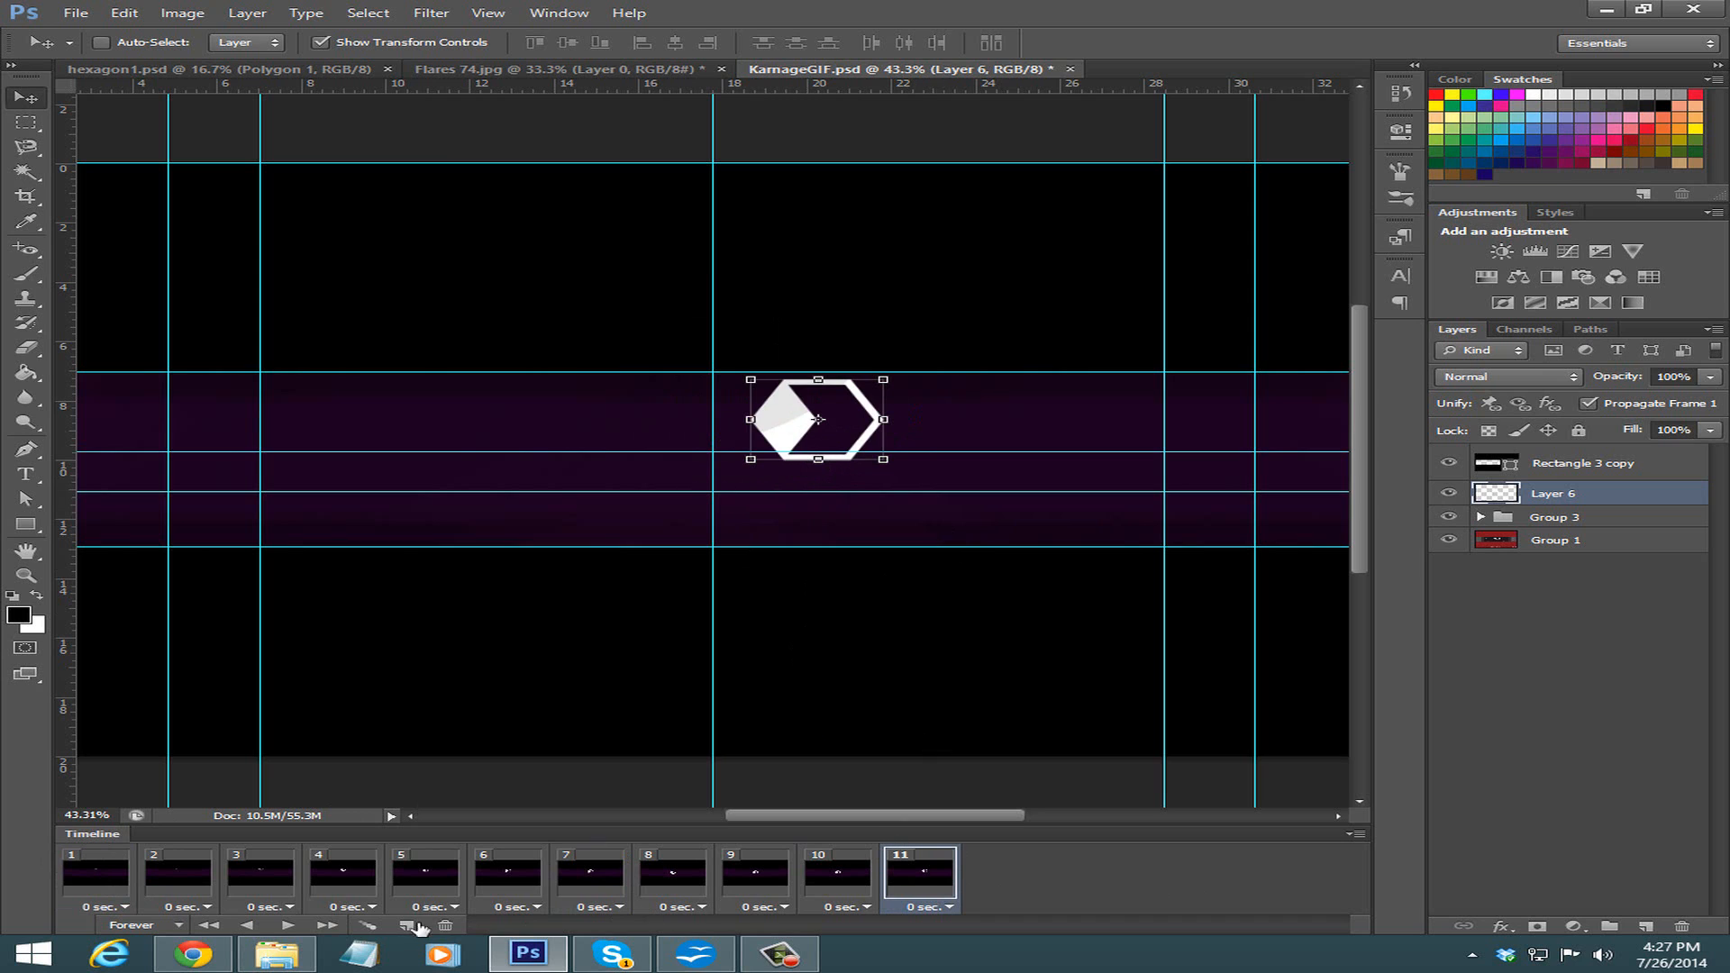
{"action": "left_click", "coordinate": [288, 927]}
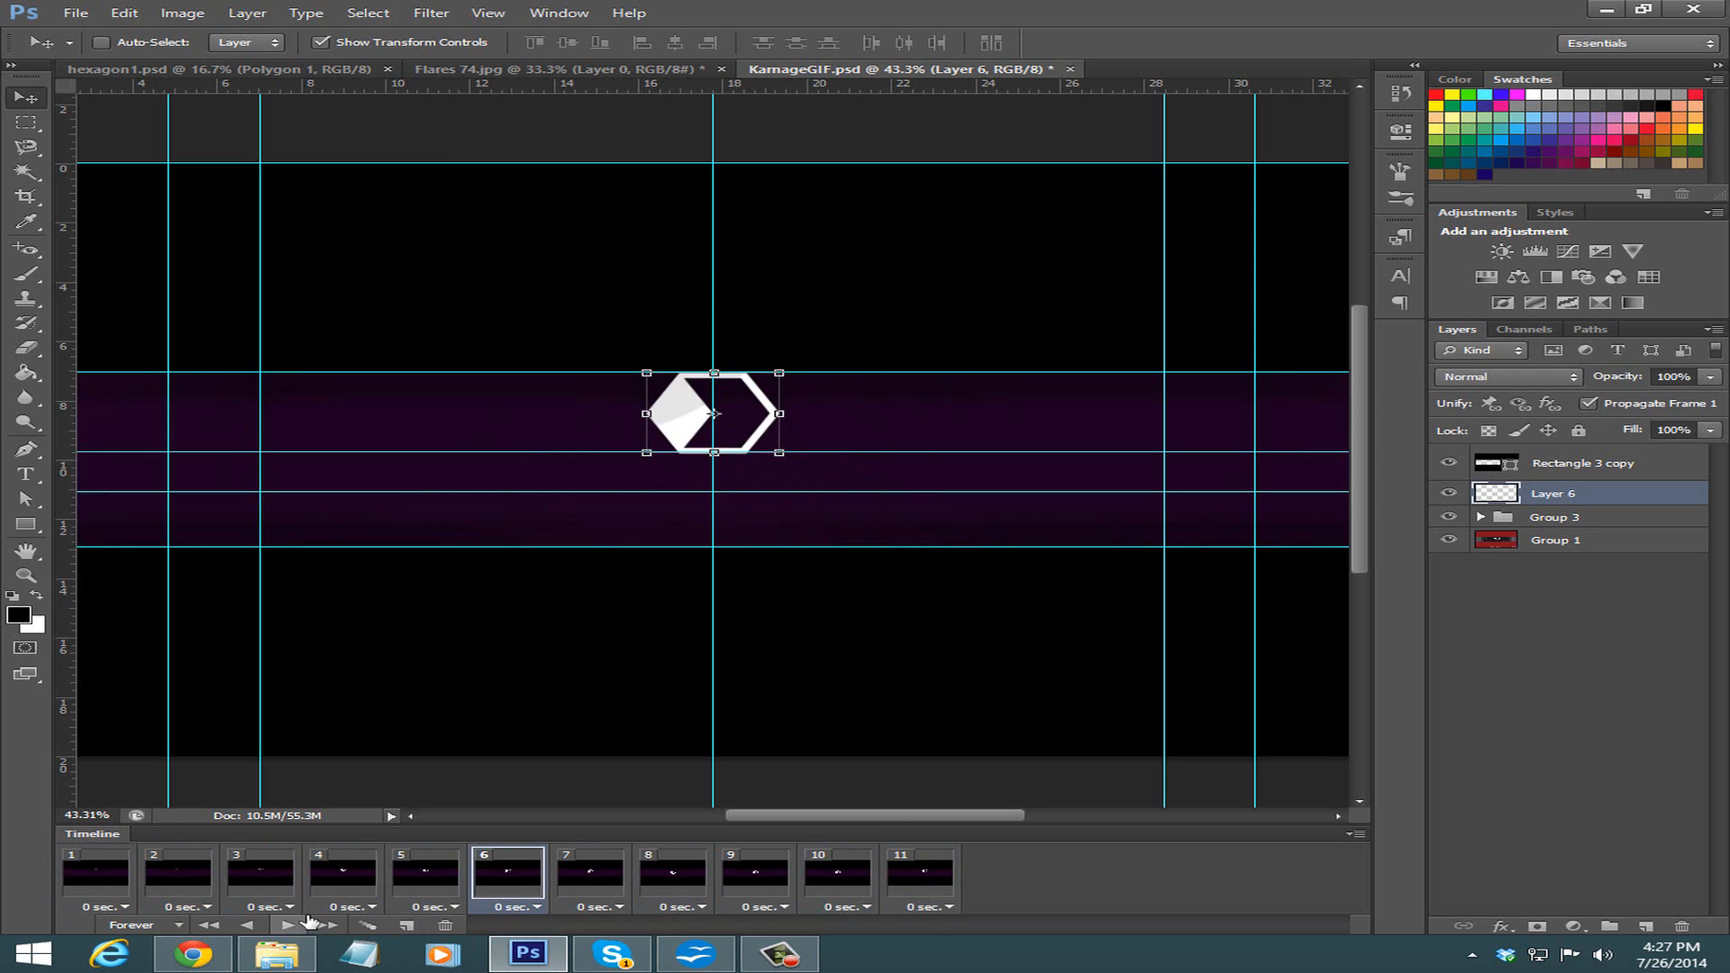
{"action": "left_click", "coordinate": [290, 926]}
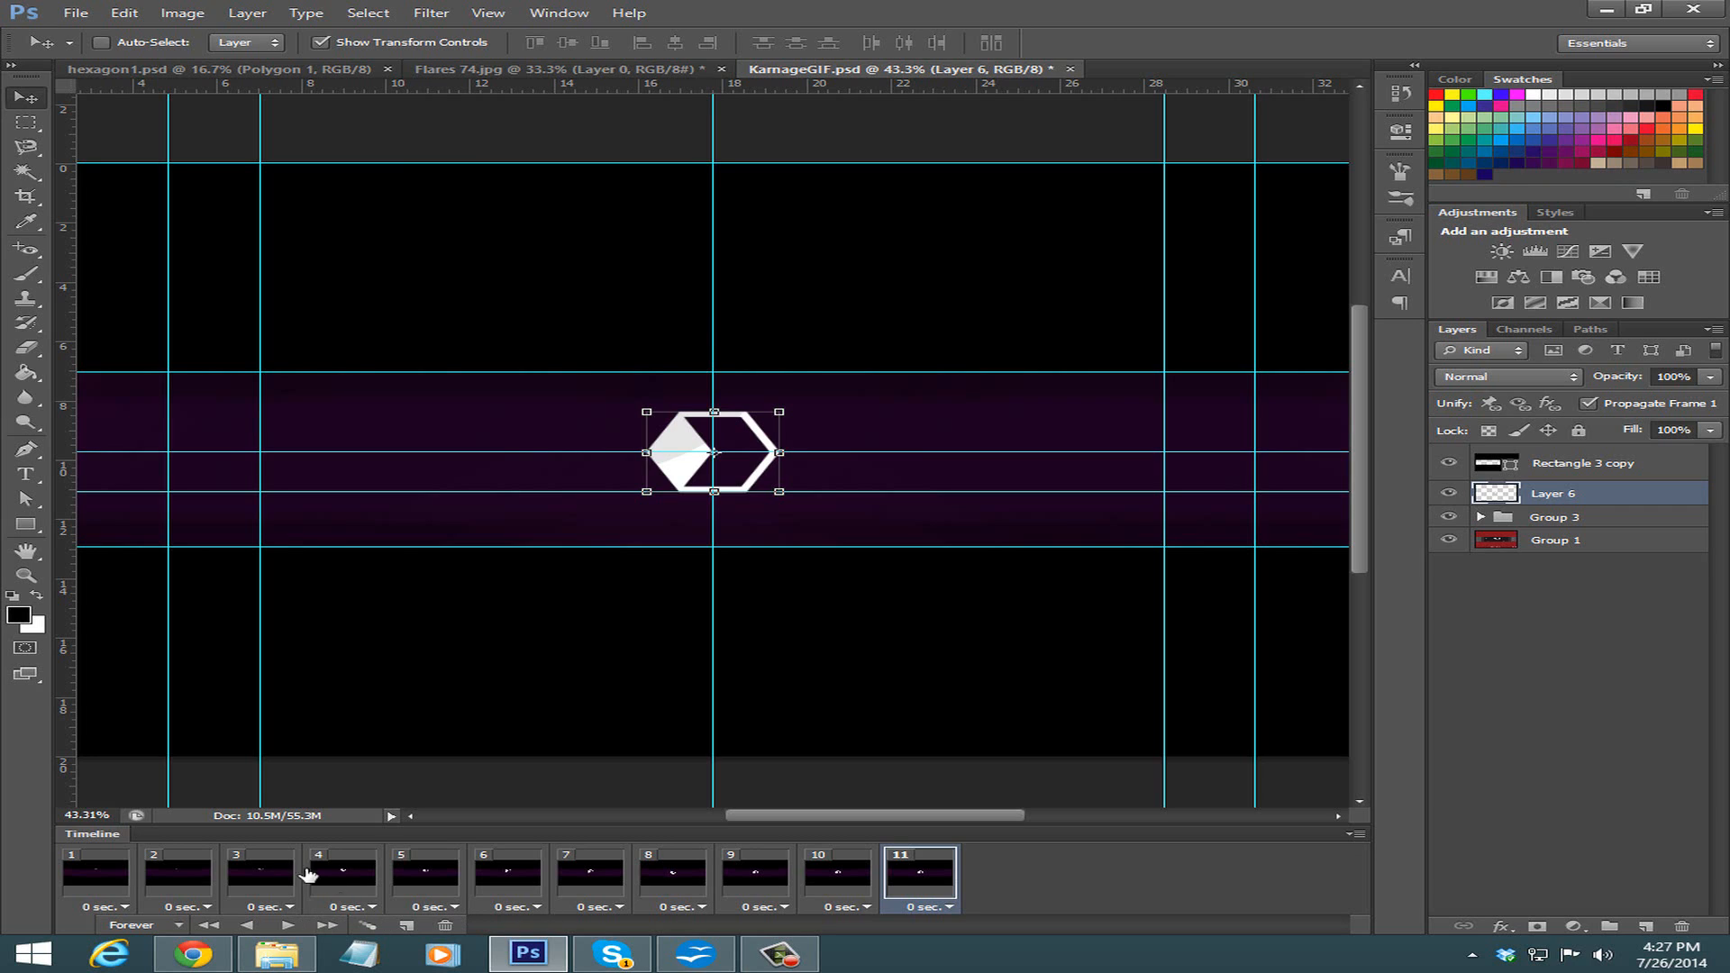
Try moving the hexagon up and to the right of the vertical guide in frame 1, and preview the animation.
{"action": "left_click", "coordinate": [281, 877]}
{"action": "left_click", "coordinate": [91, 882]}
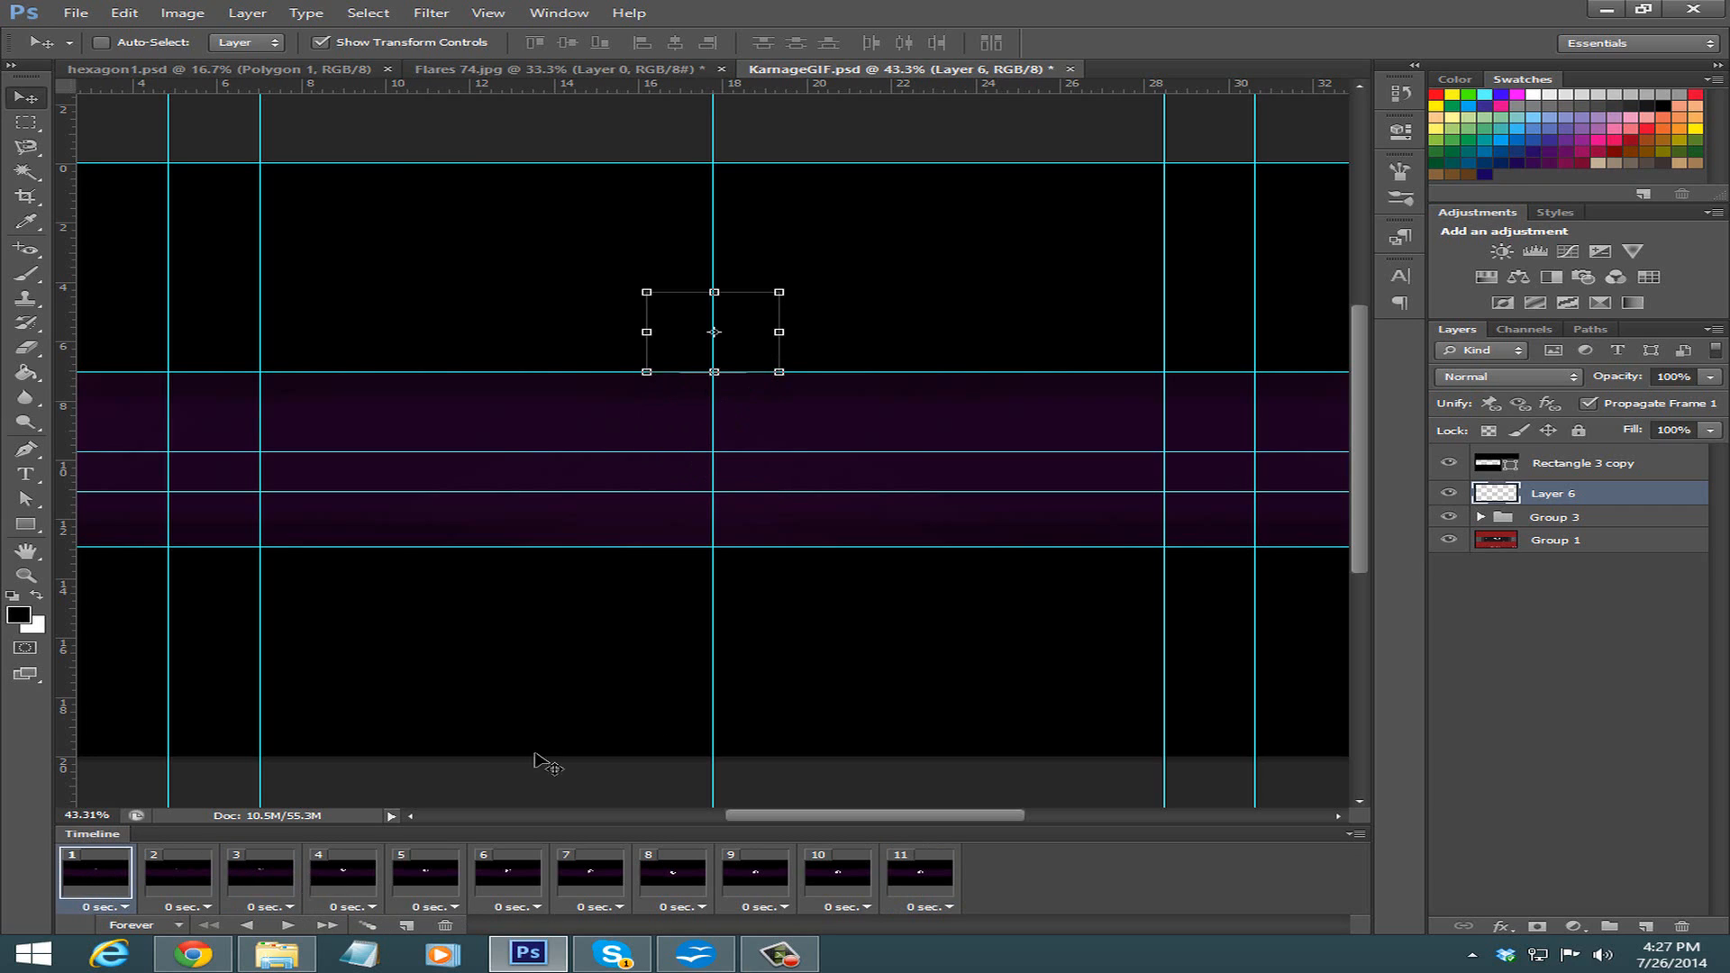
{"action": "left_click_drag", "start_coordinate": [753, 340], "coordinate": [841, 317]}
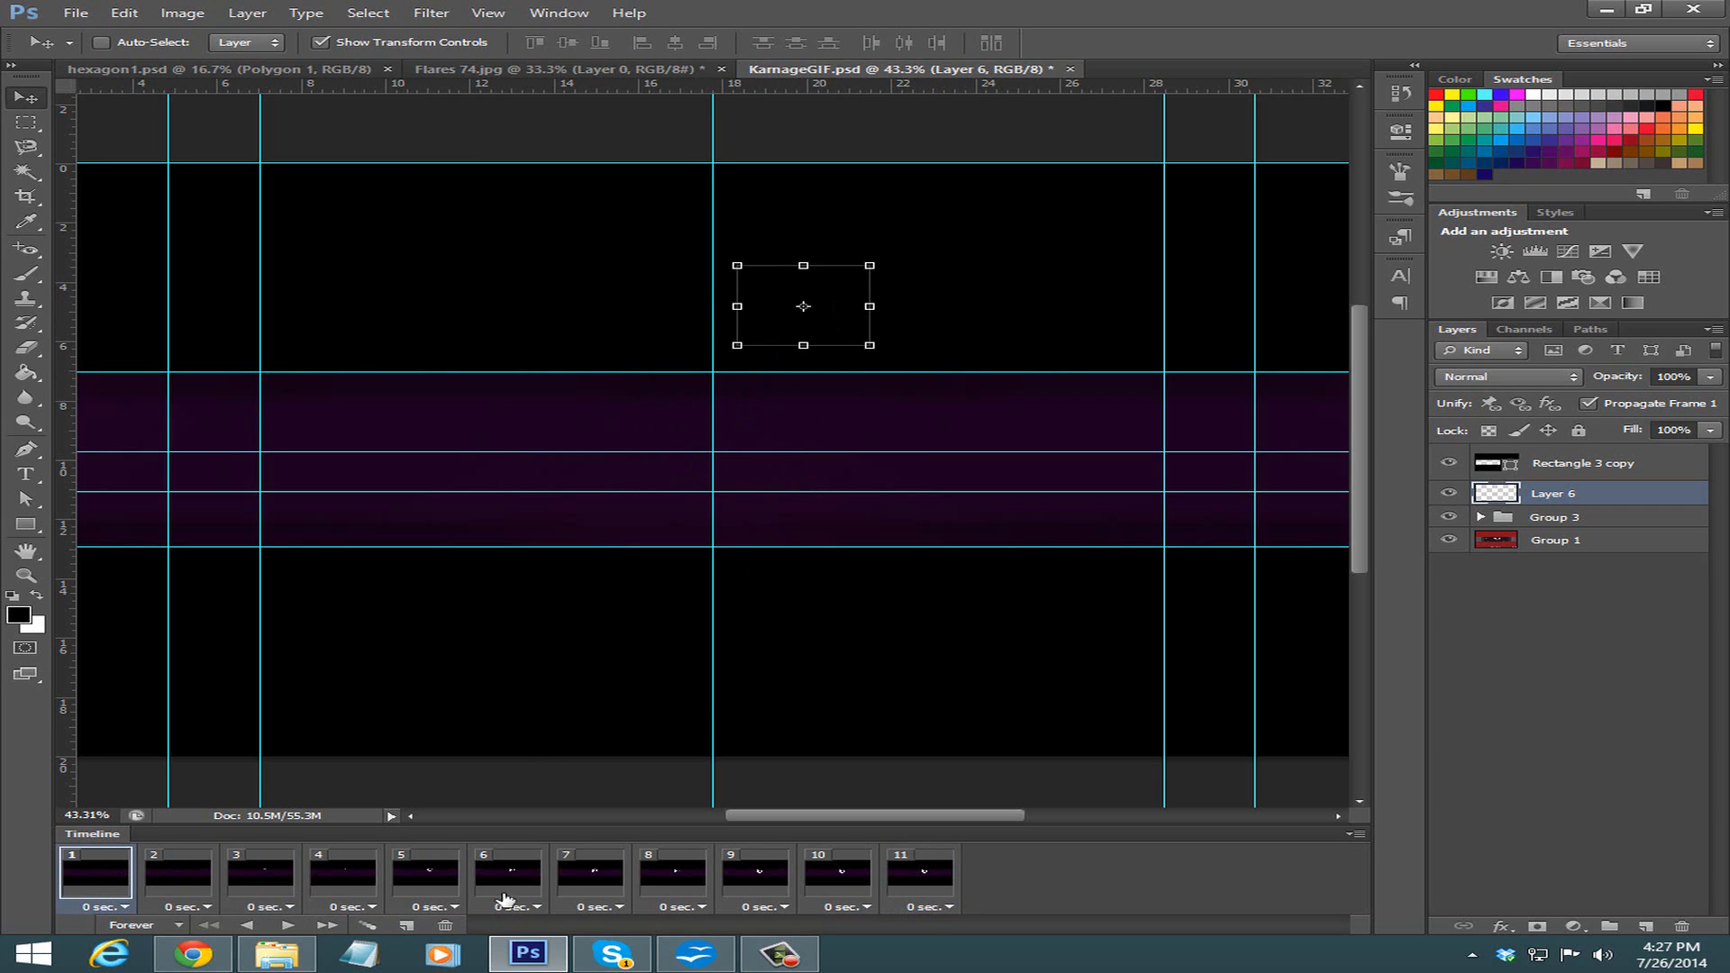
{"action": "left_click", "coordinate": [289, 925]}
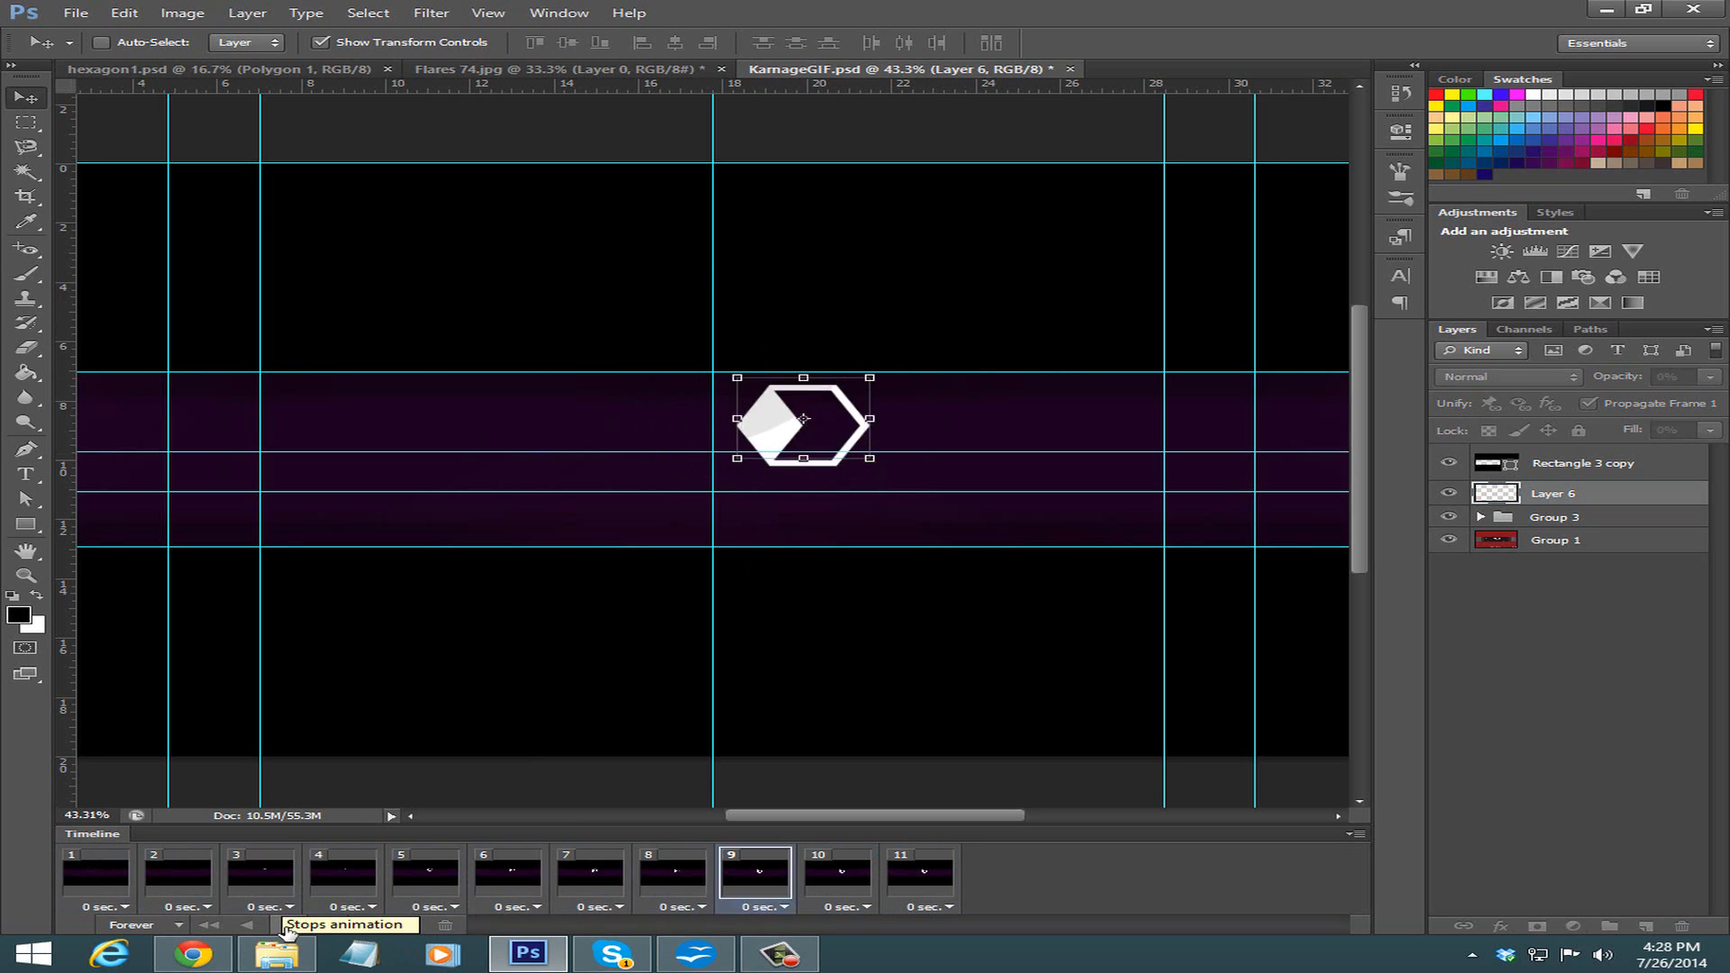
{"action": "left_click", "coordinate": [288, 925]}
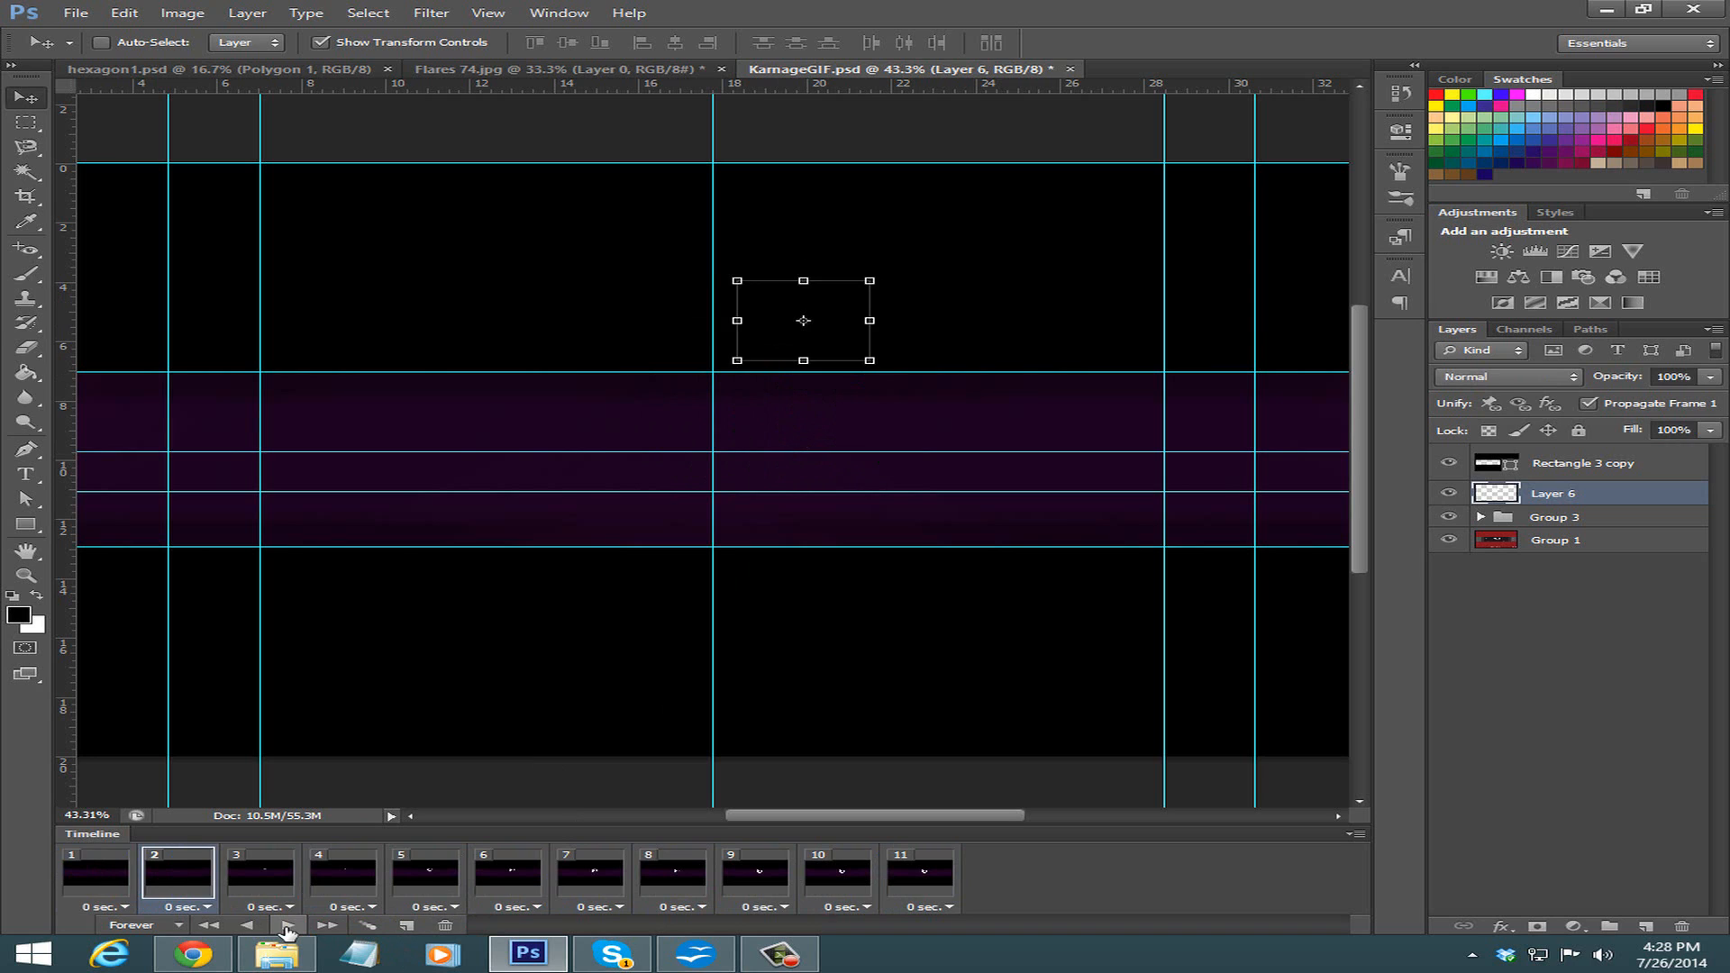
{"action": "left_click", "coordinate": [209, 926]}
{"action": "left_click", "coordinate": [780, 953]}
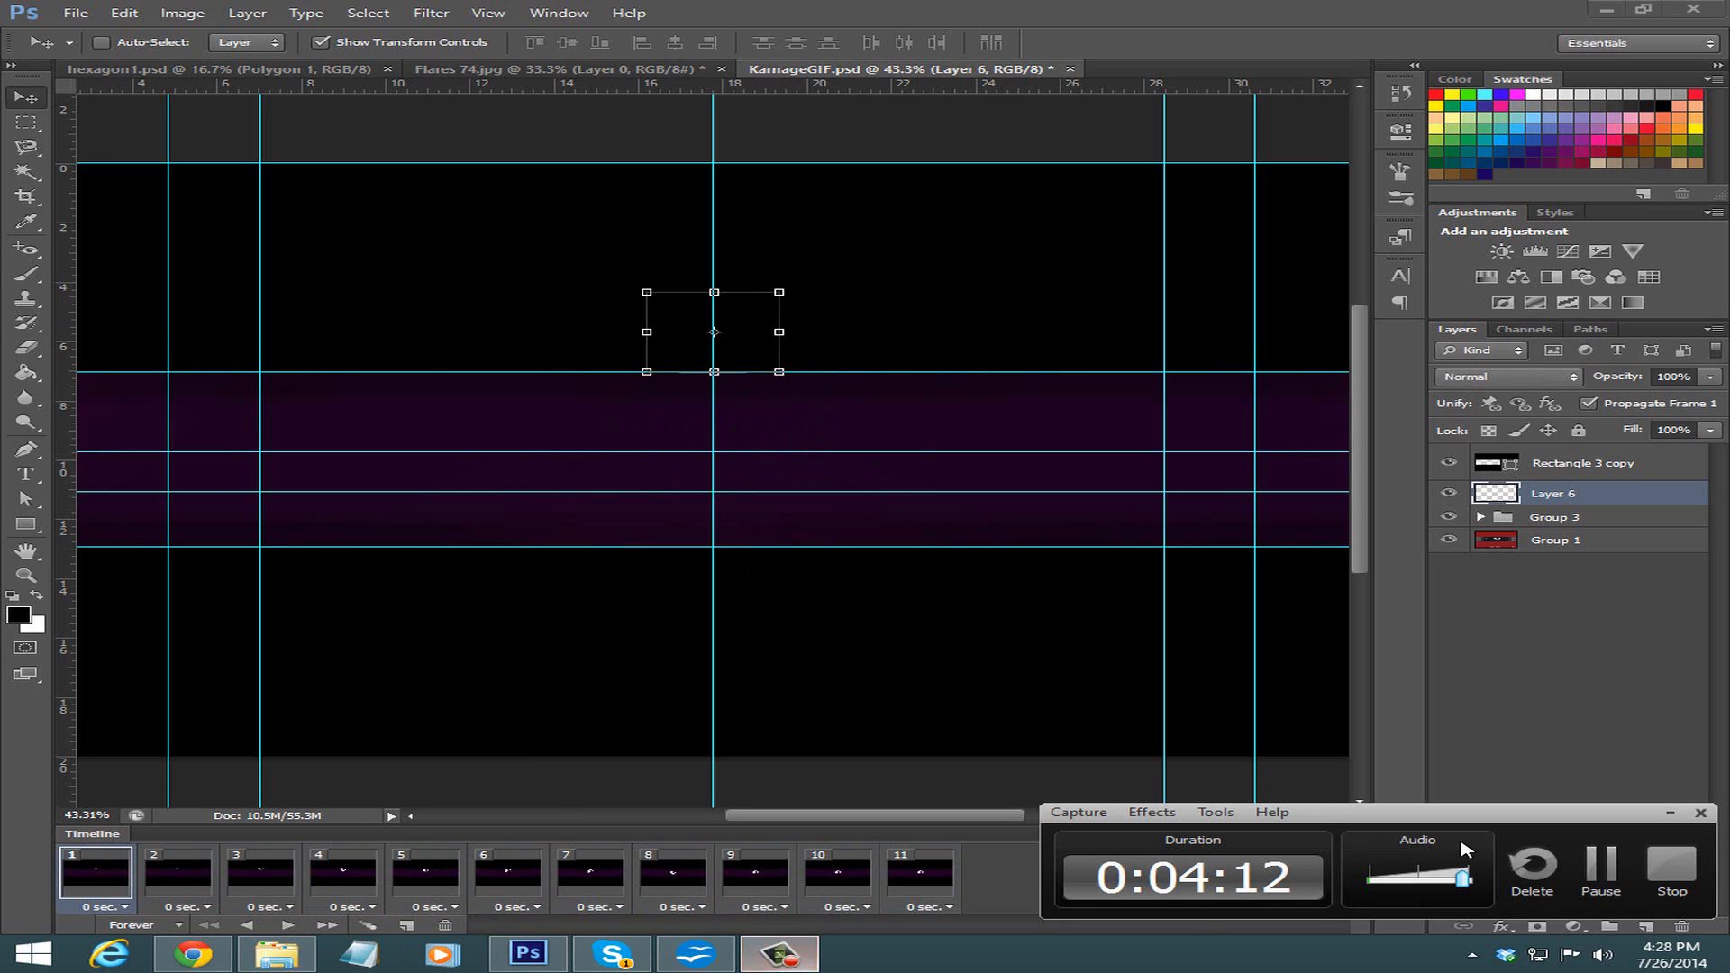
Play the animation and compare the hexagon's position in the last frame with the first.
{"action": "left_click", "coordinate": [1595, 868]}
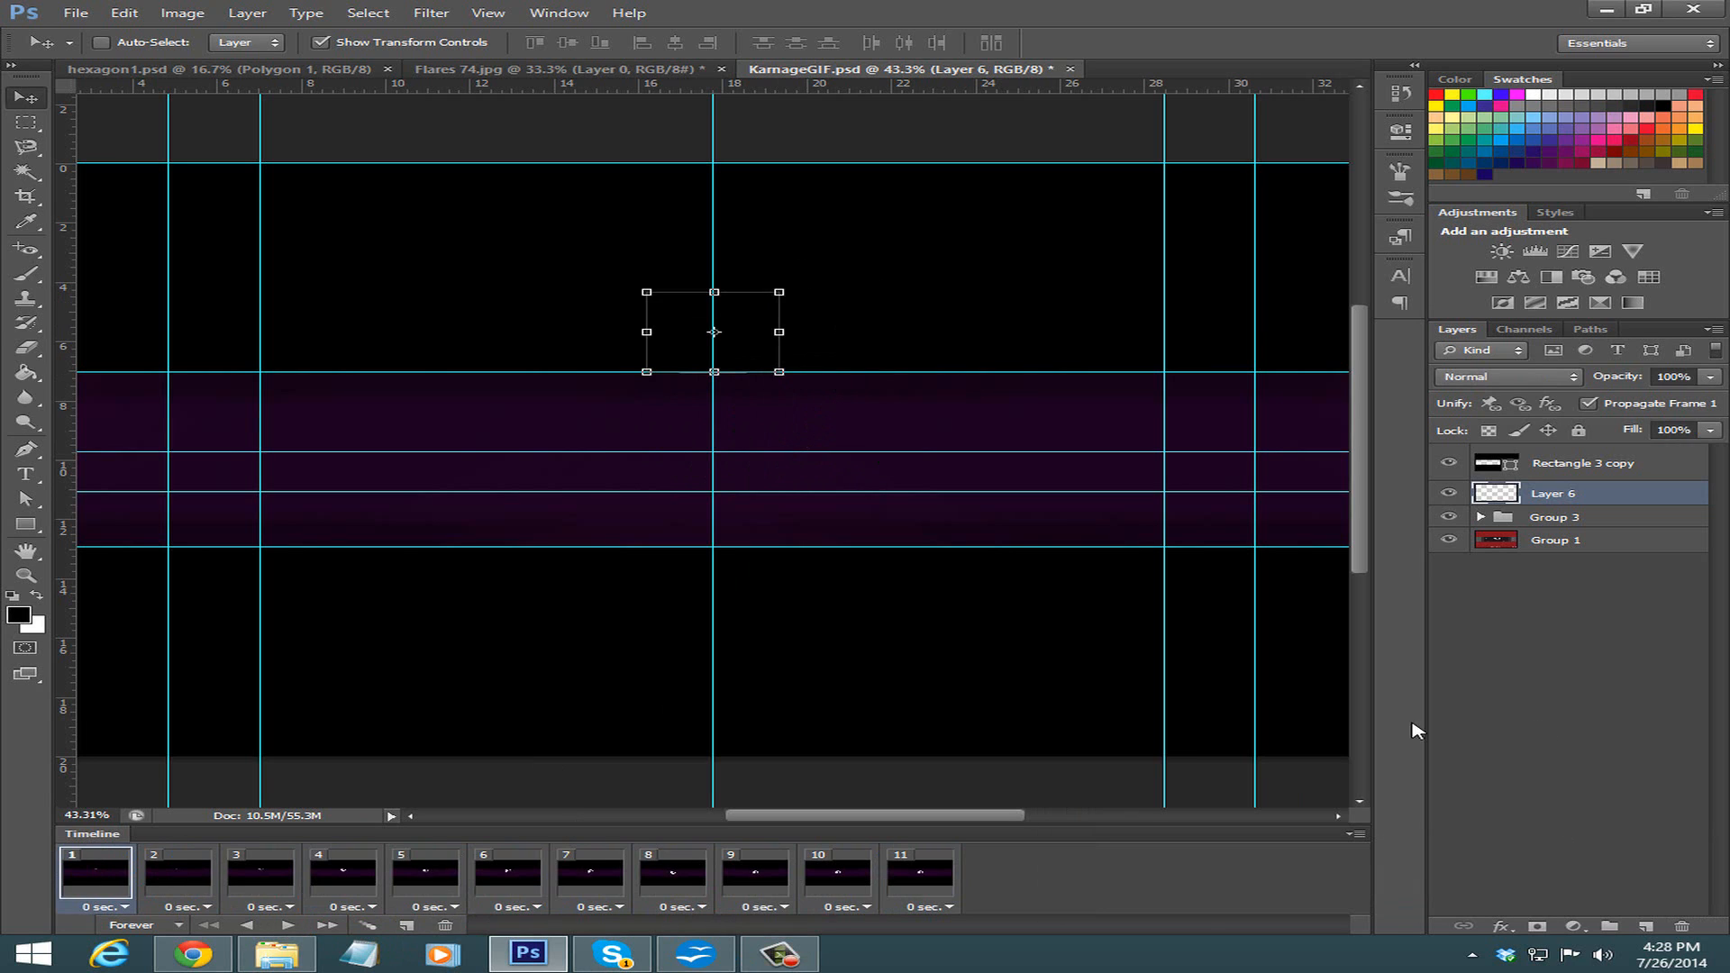
{"action": "left_click", "coordinate": [289, 925]}
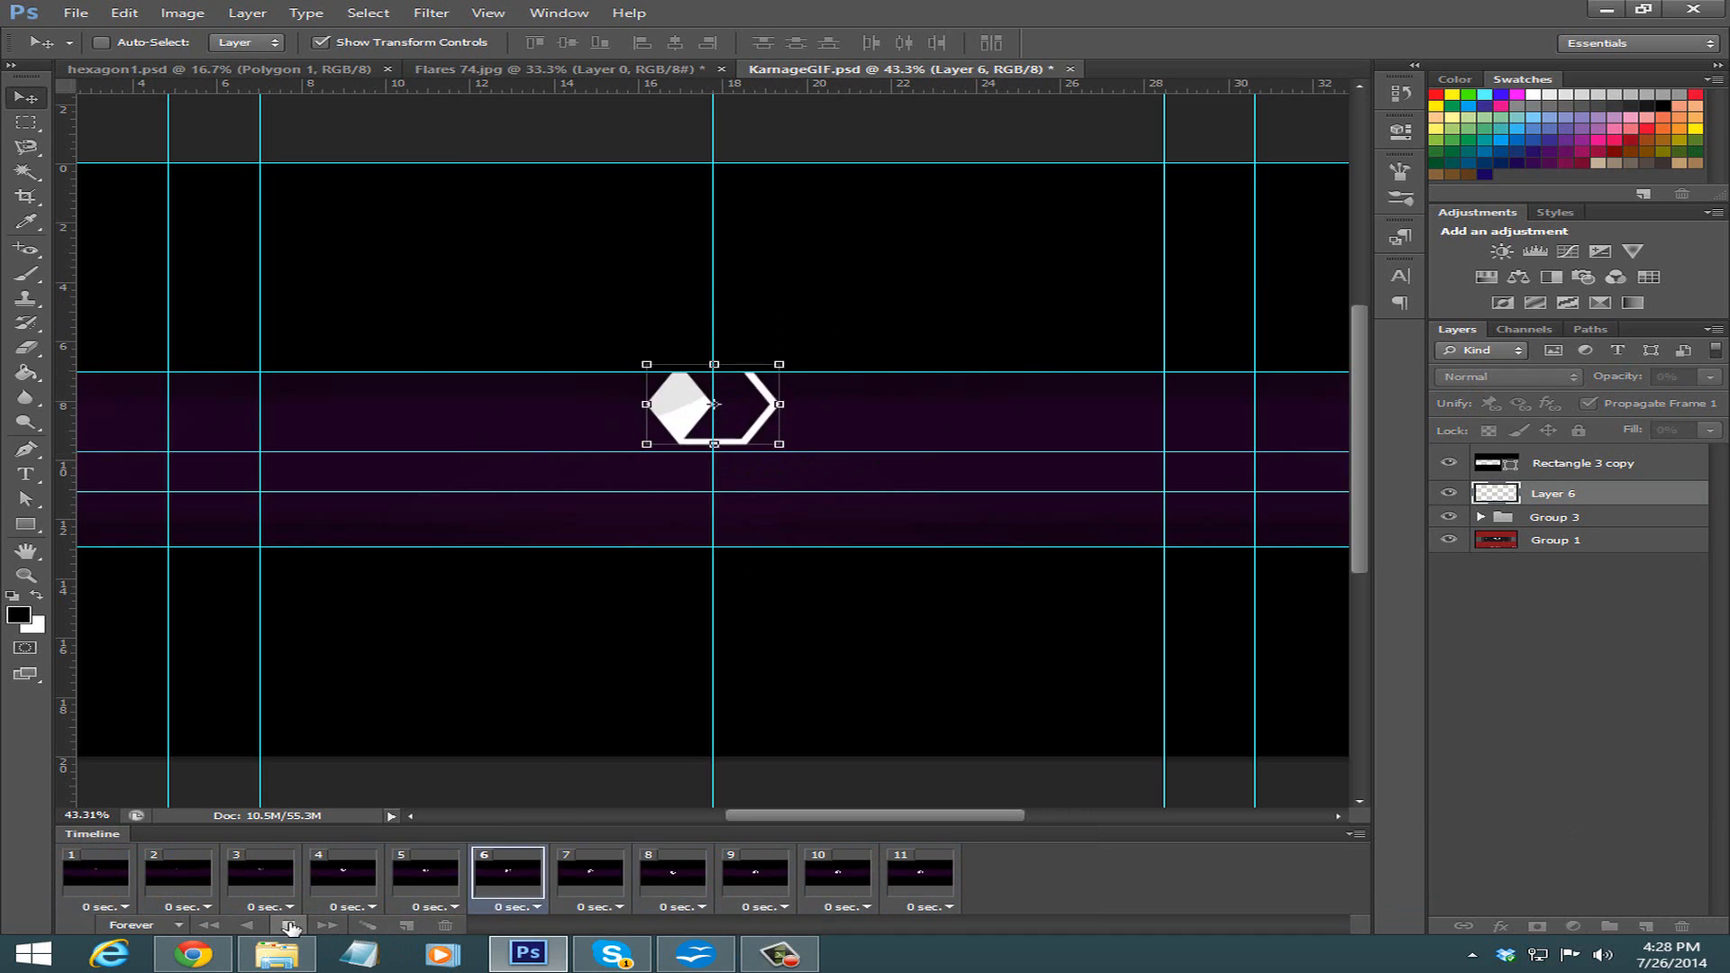
{"action": "left_click", "coordinate": [288, 926]}
{"action": "left_click", "coordinate": [944, 879]}
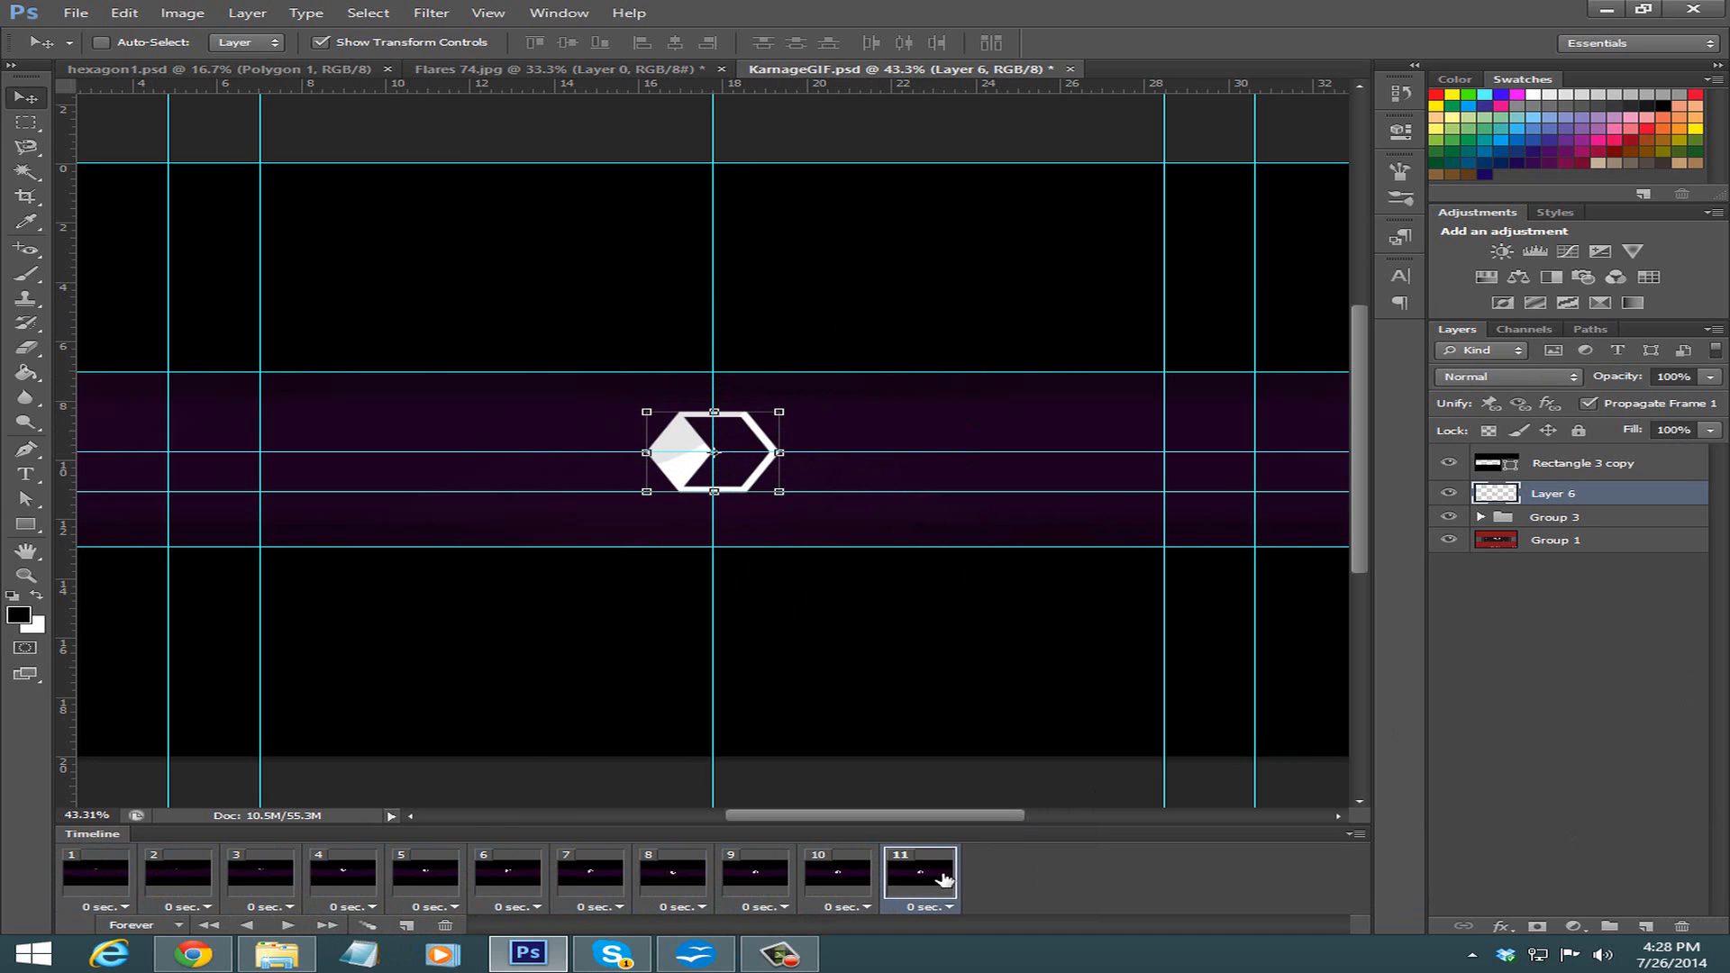
{"action": "left_click", "coordinate": [126, 876]}
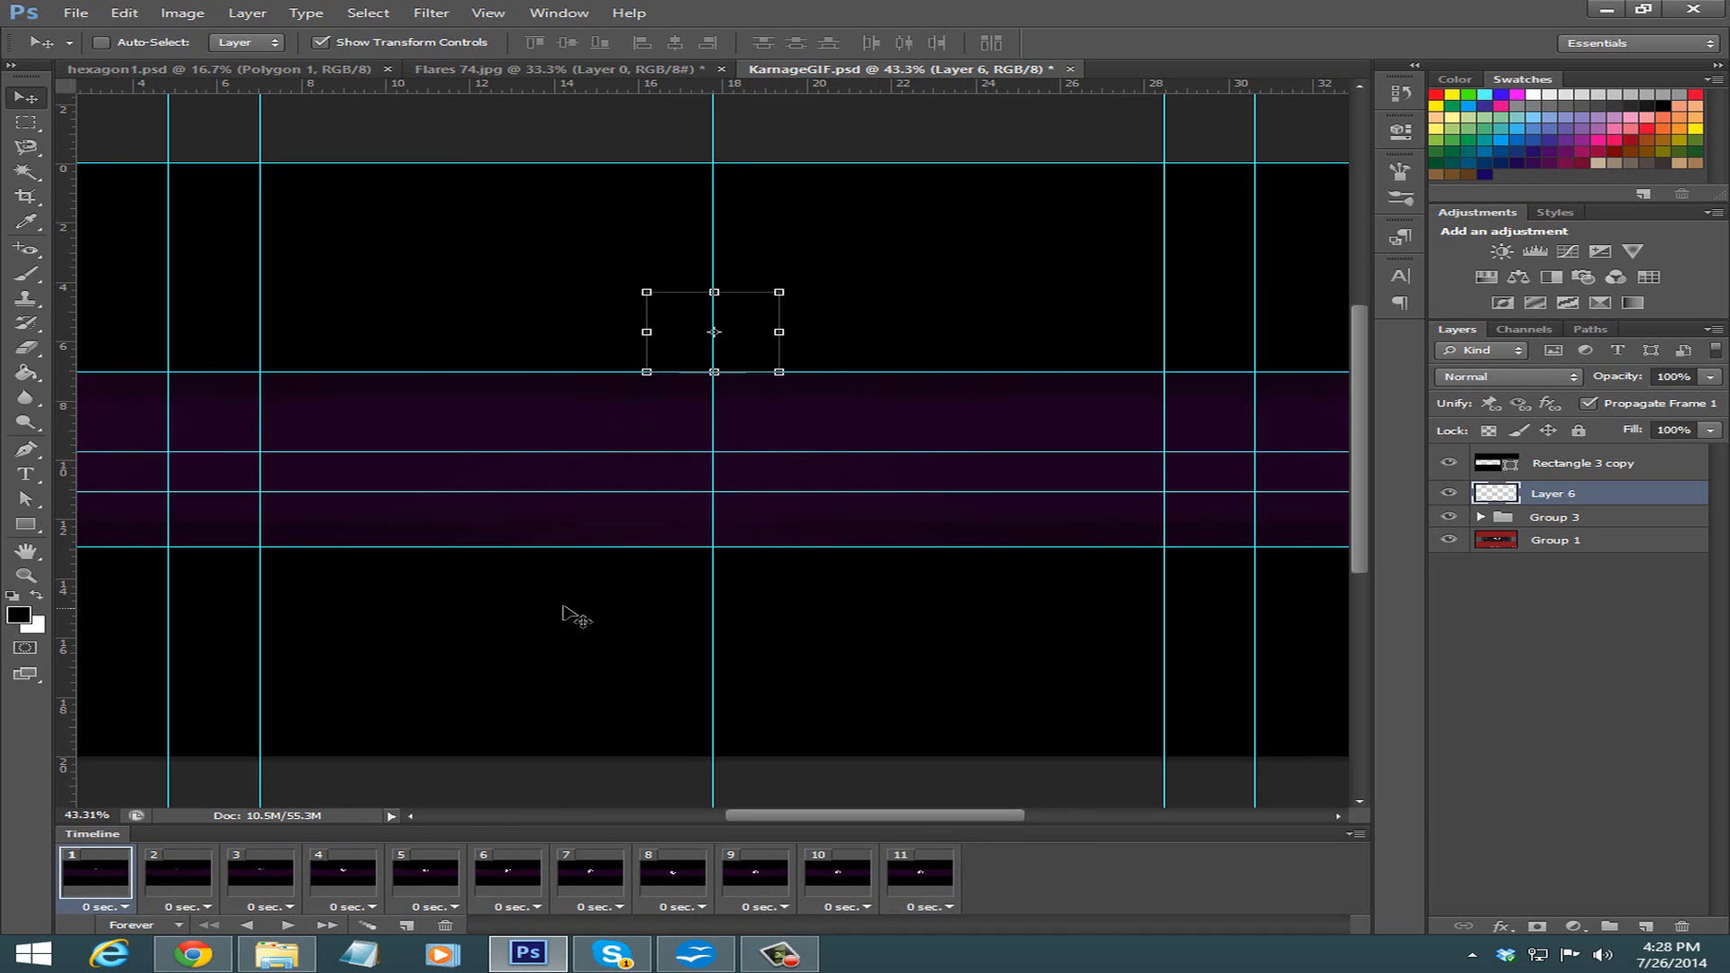
Add the text "Rezidu" at 150 pt in the lower part of the purple band, with frame 1 active.
{"action": "key", "text": "t"}
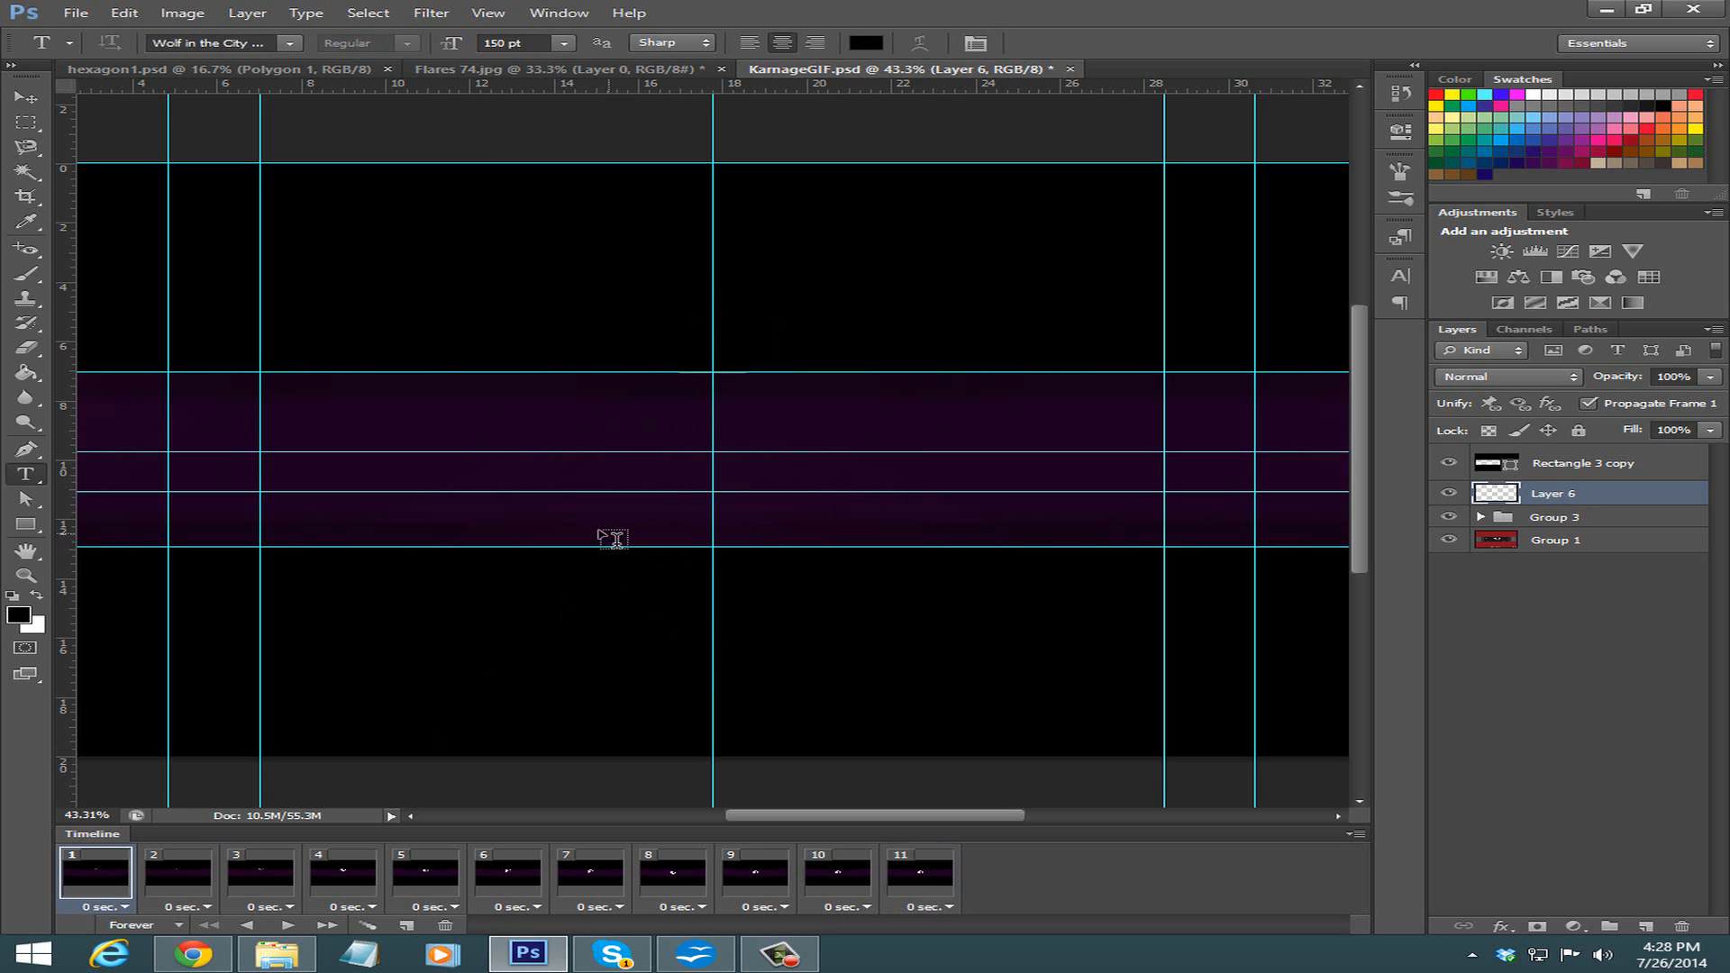
{"action": "left_click", "coordinate": [615, 538]}
{"action": "type", "text": "Da"}
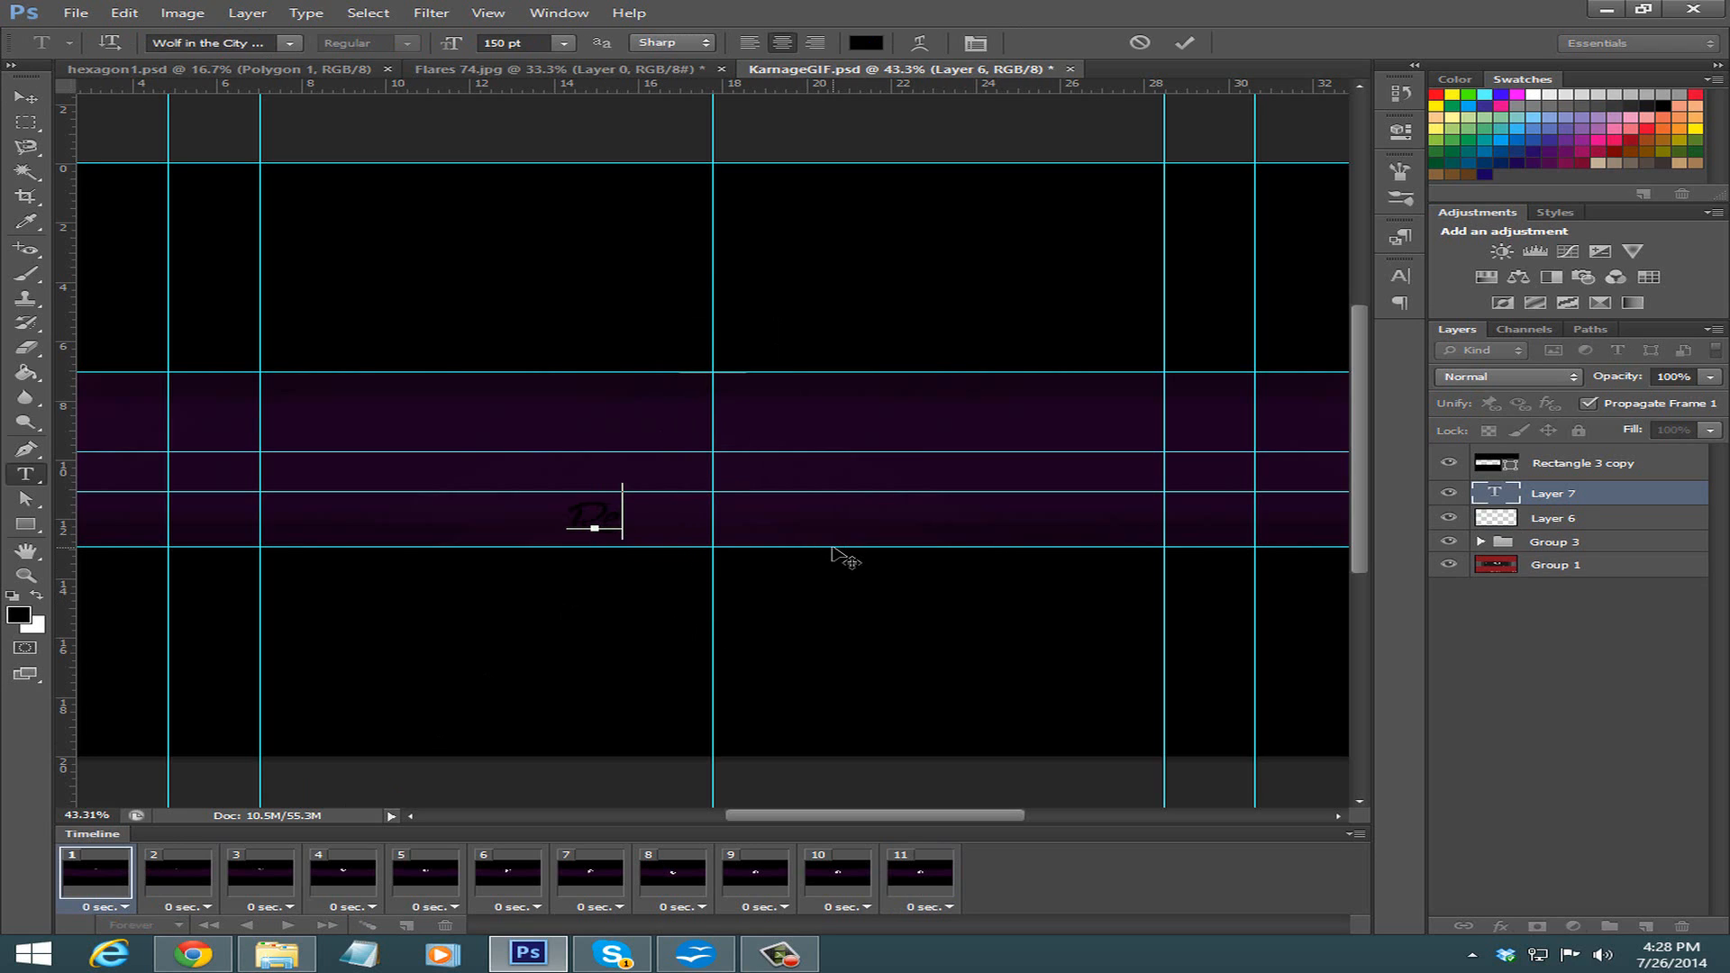
{"action": "type", "text": "zidu"}
Recolour the whole "Rezidu" text white (ffffff) and commit the text edit.
{"action": "double_click", "coordinate": [1495, 493]}
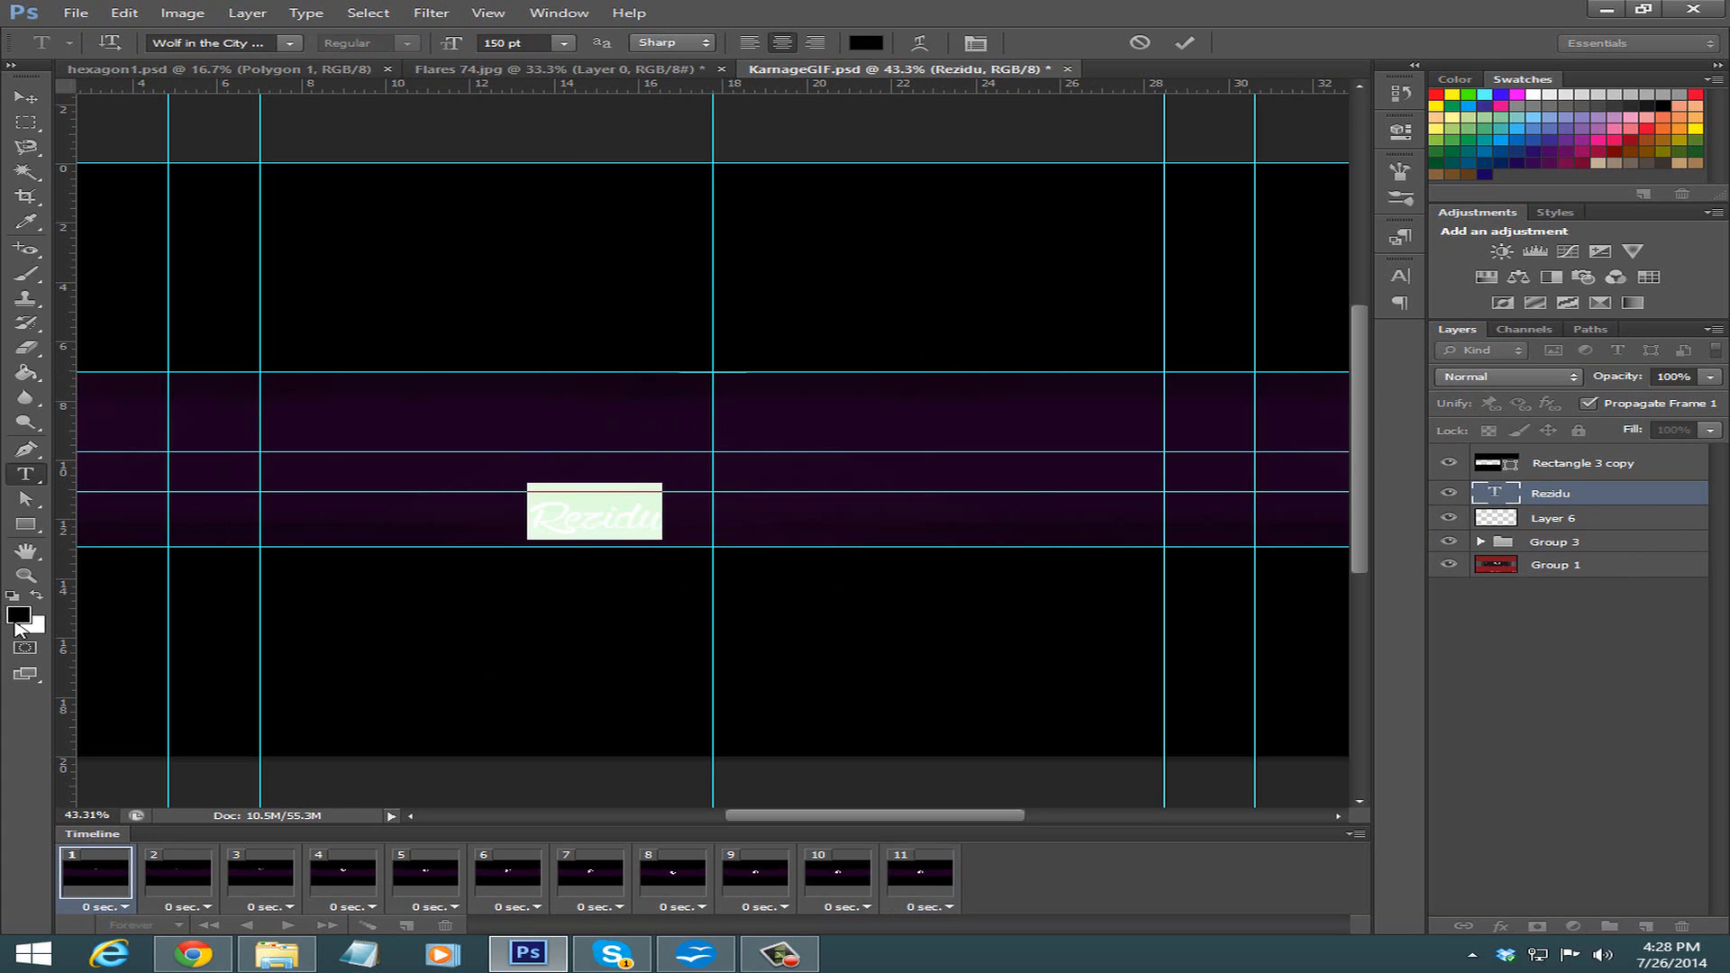
{"action": "left_click", "coordinate": [38, 597]}
{"action": "left_click", "coordinate": [20, 614]}
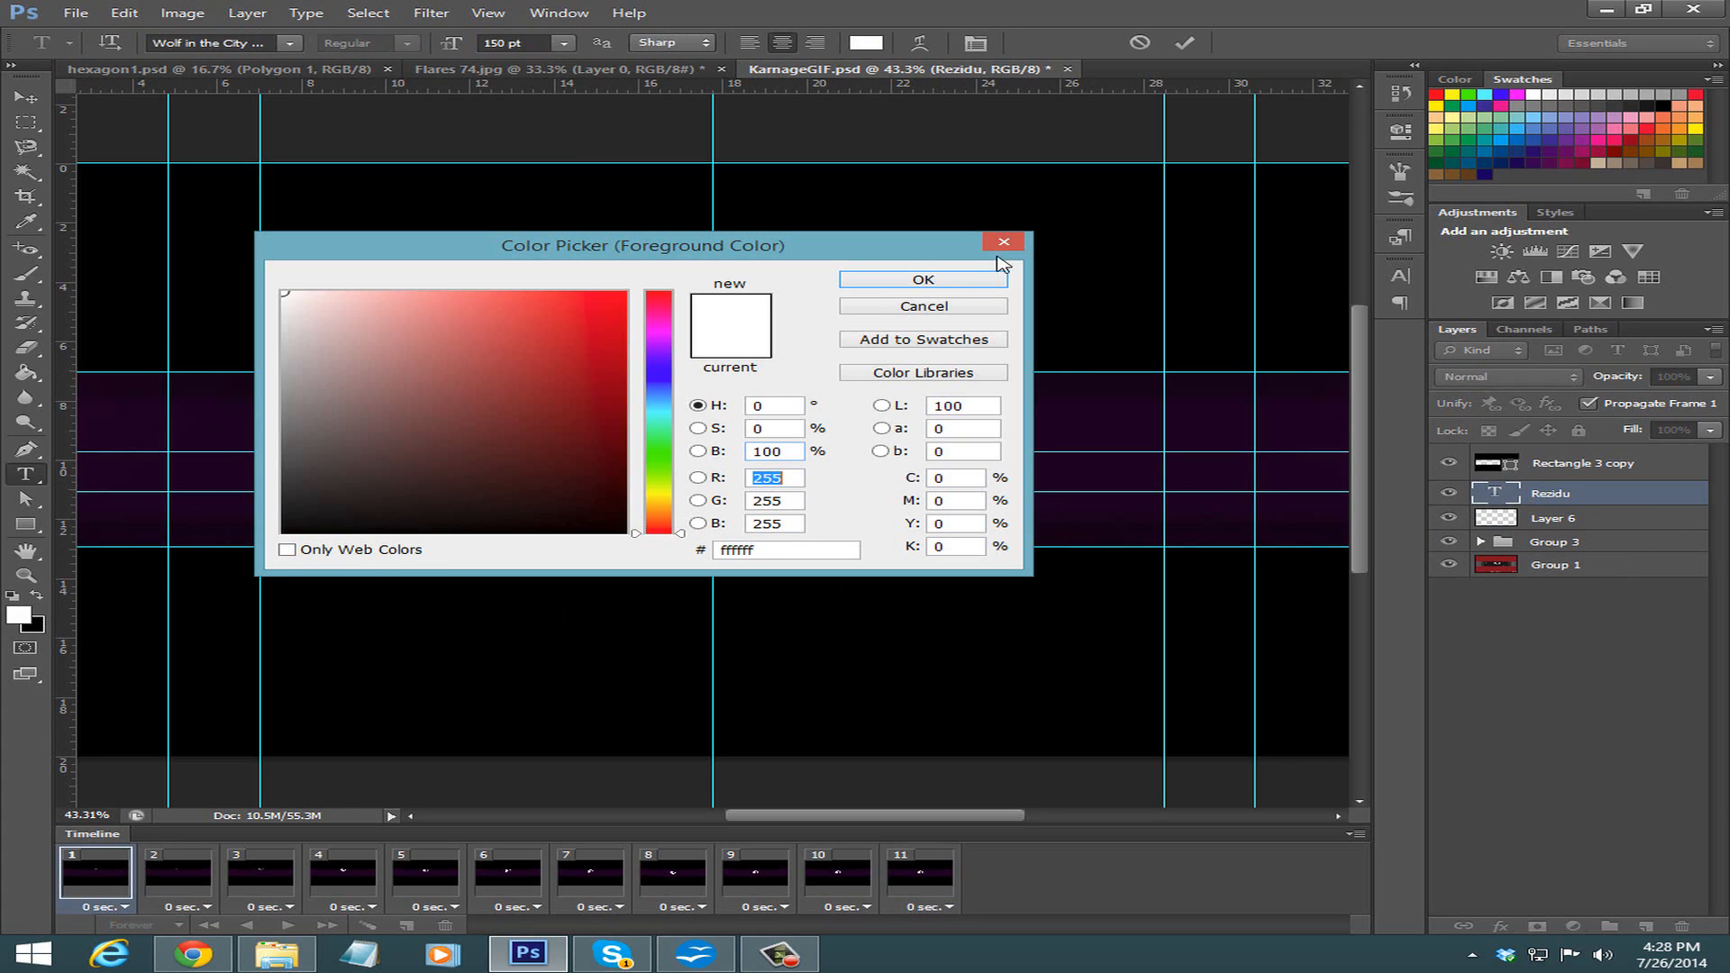
{"action": "left_click", "coordinate": [929, 280]}
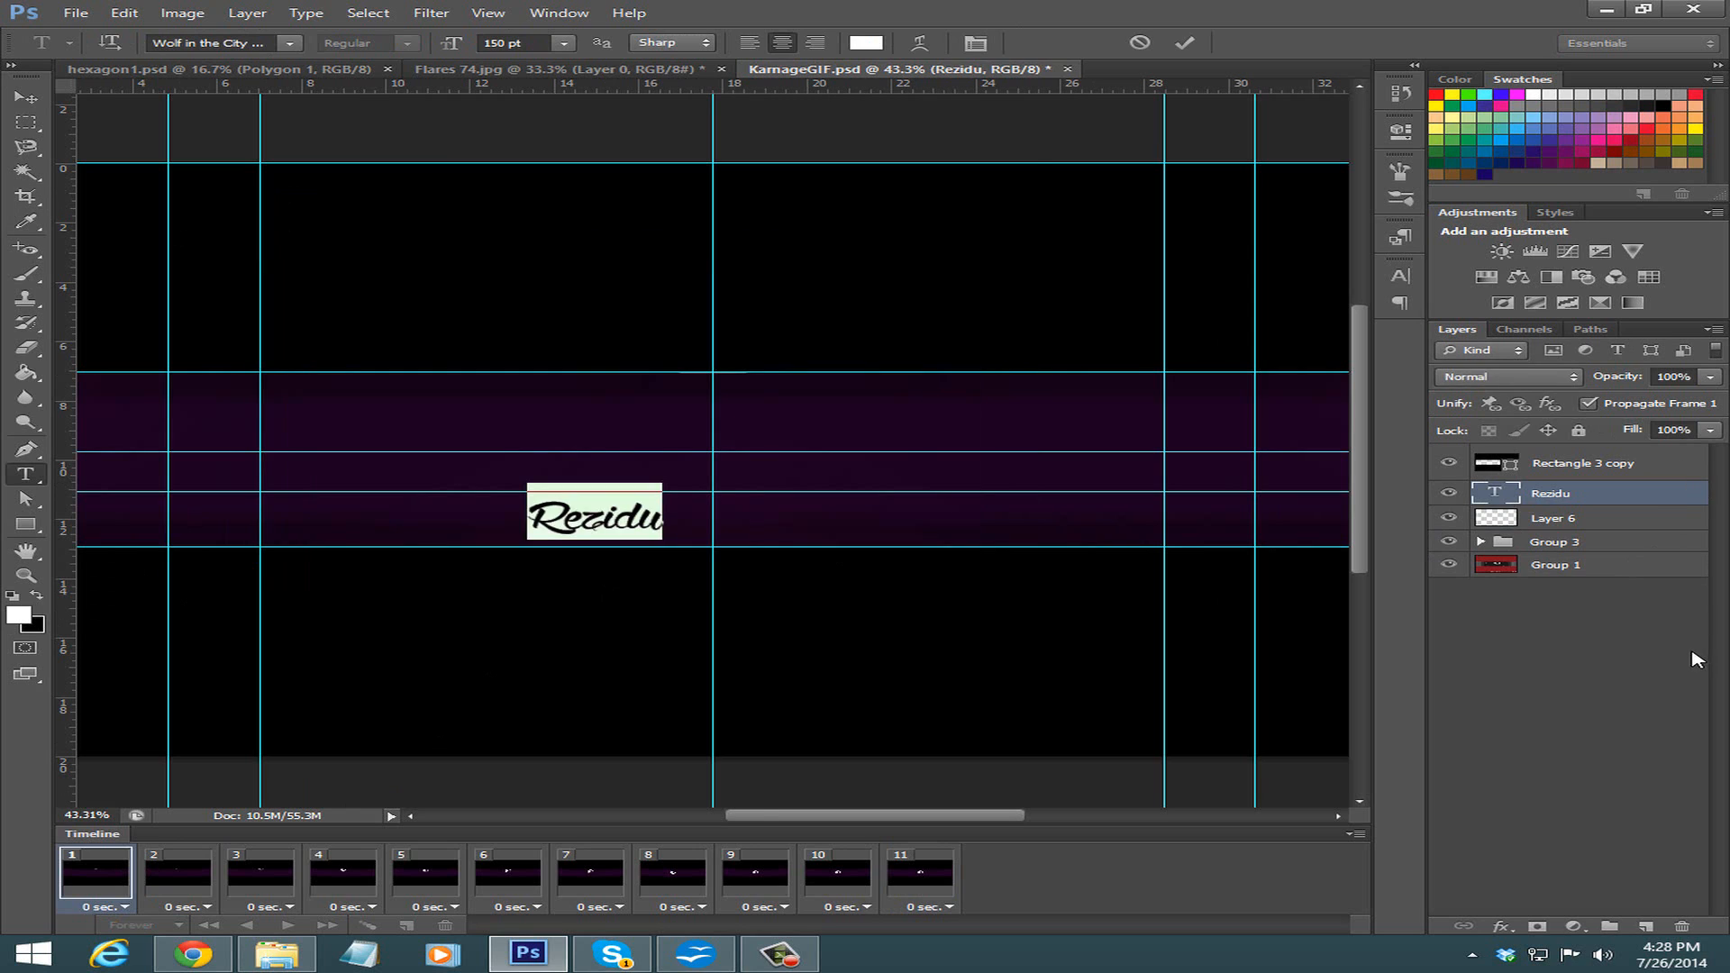
{"action": "left_click", "coordinate": [1690, 653]}
Move the Rezidu text horizontally so it is centred on the middle vertical guide.
{"action": "scroll", "coordinate": [912, 600], "scroll_direction": "up", "scroll_amount": 4}
{"action": "key", "text": "v"}
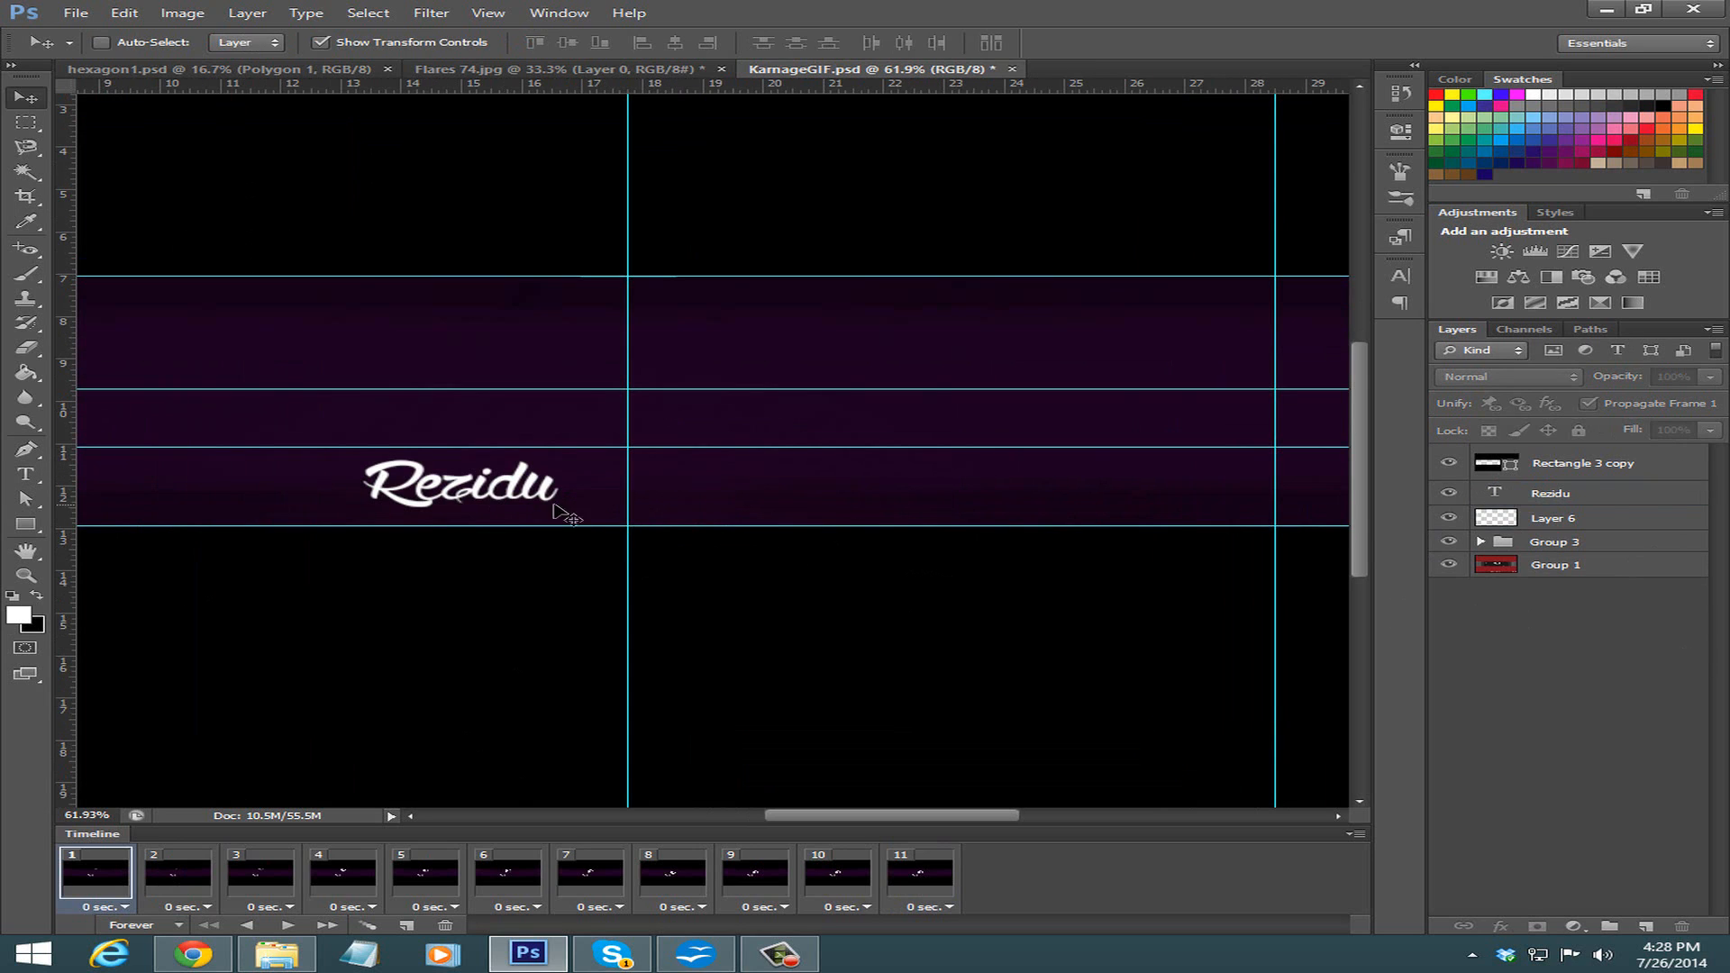
{"action": "left_click", "coordinate": [1519, 495]}
{"action": "left_click_drag", "start_coordinate": [491, 491], "coordinate": [658, 491]}
{"action": "left_click", "coordinate": [1502, 741]}
{"action": "scroll", "coordinate": [321, 735], "scroll_direction": "down", "scroll_amount": 2}
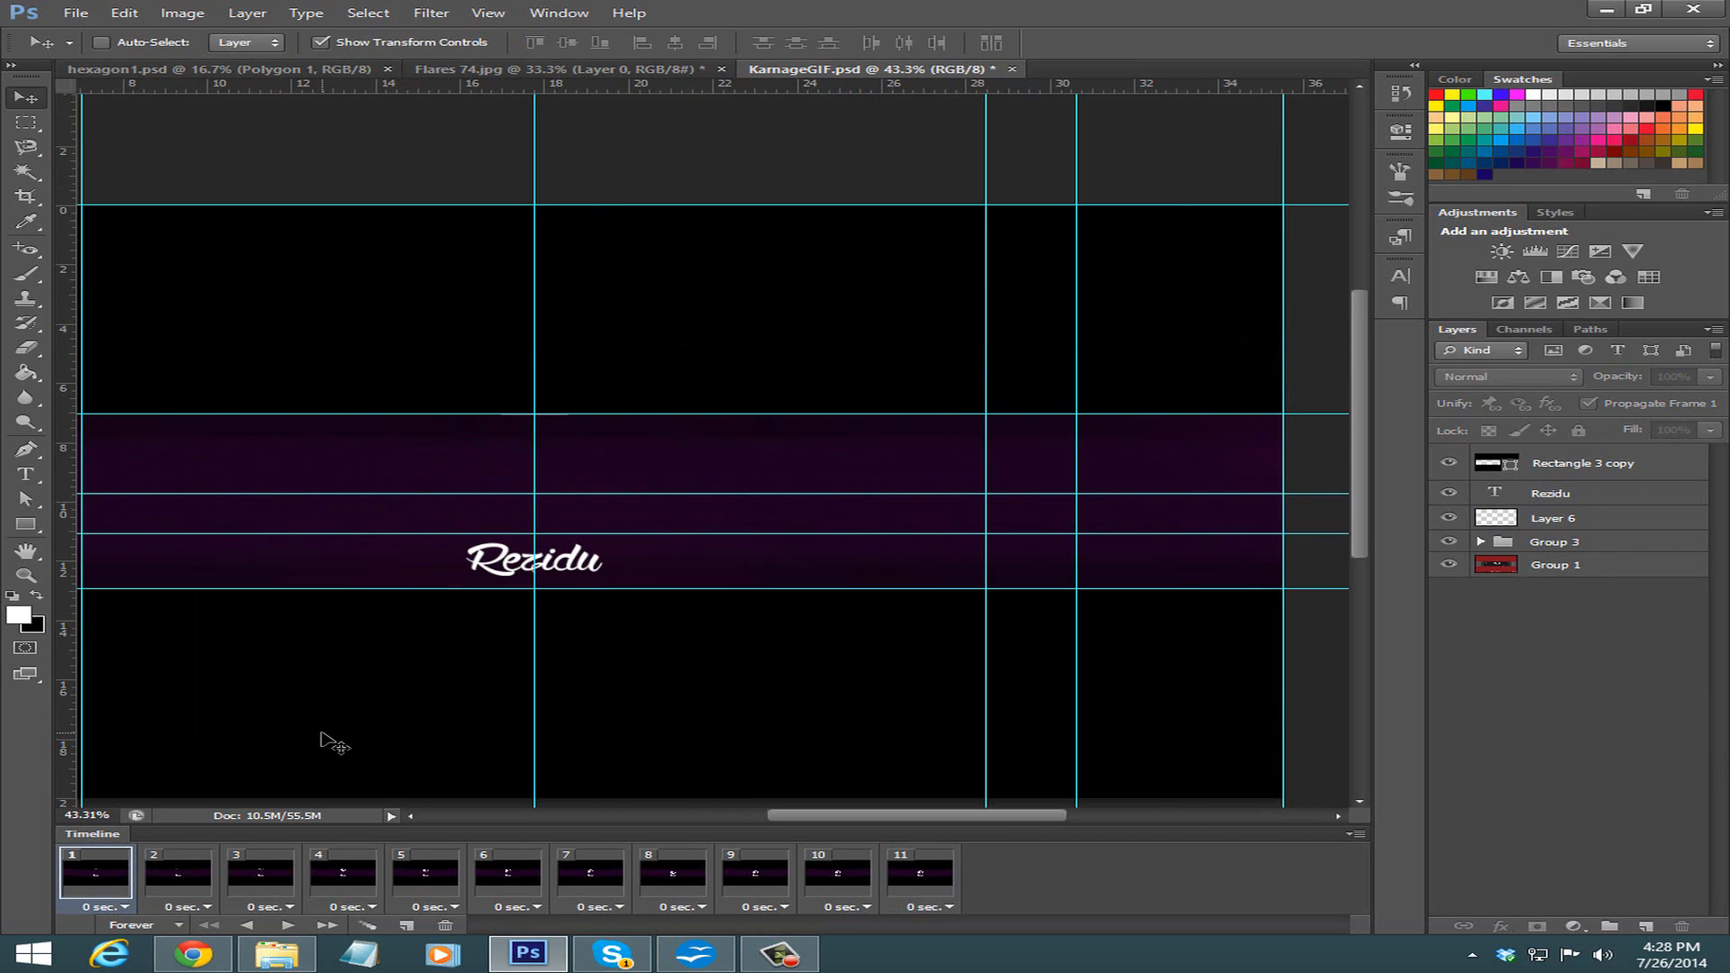
Step through frames 2 to 11 to examine the hexagon's descent above the Rezidu text.
{"action": "left_click", "coordinate": [179, 879]}
{"action": "left_click", "coordinate": [261, 879]}
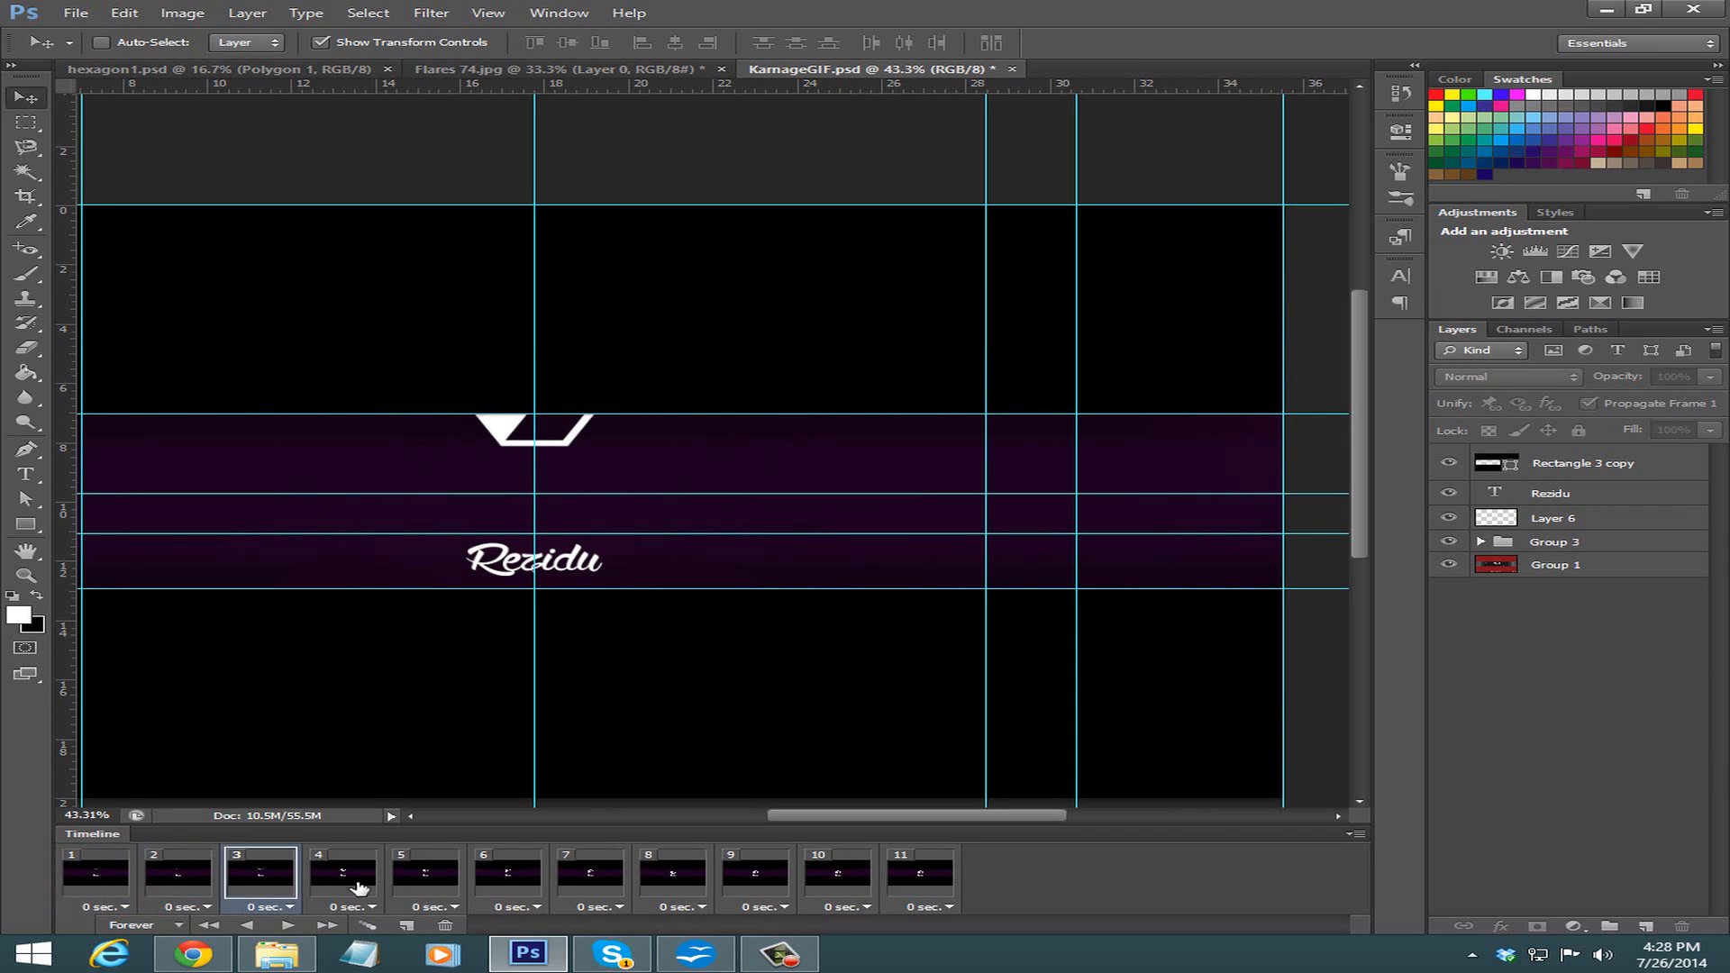
{"action": "left_click", "coordinate": [343, 879]}
{"action": "left_click", "coordinate": [425, 879]}
{"action": "left_click", "coordinate": [495, 871]}
{"action": "left_click", "coordinate": [591, 879]}
{"action": "left_click", "coordinate": [673, 879]}
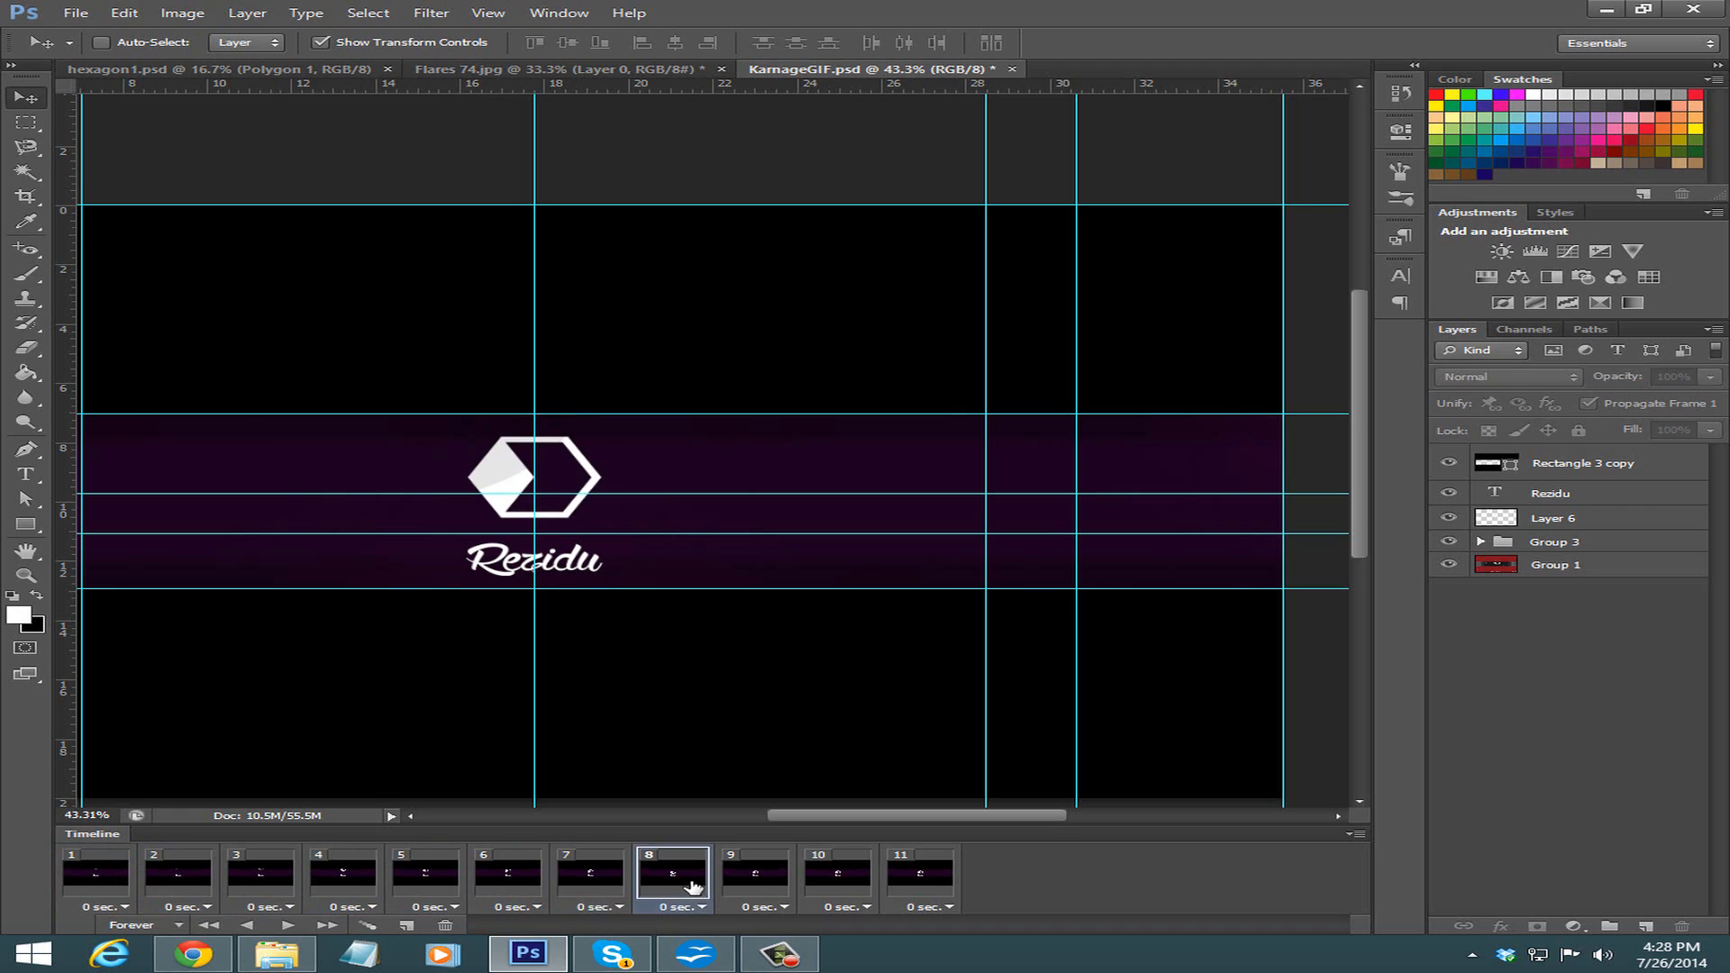
{"action": "left_click", "coordinate": [755, 881]}
{"action": "left_click", "coordinate": [839, 881]}
{"action": "left_click", "coordinate": [903, 881]}
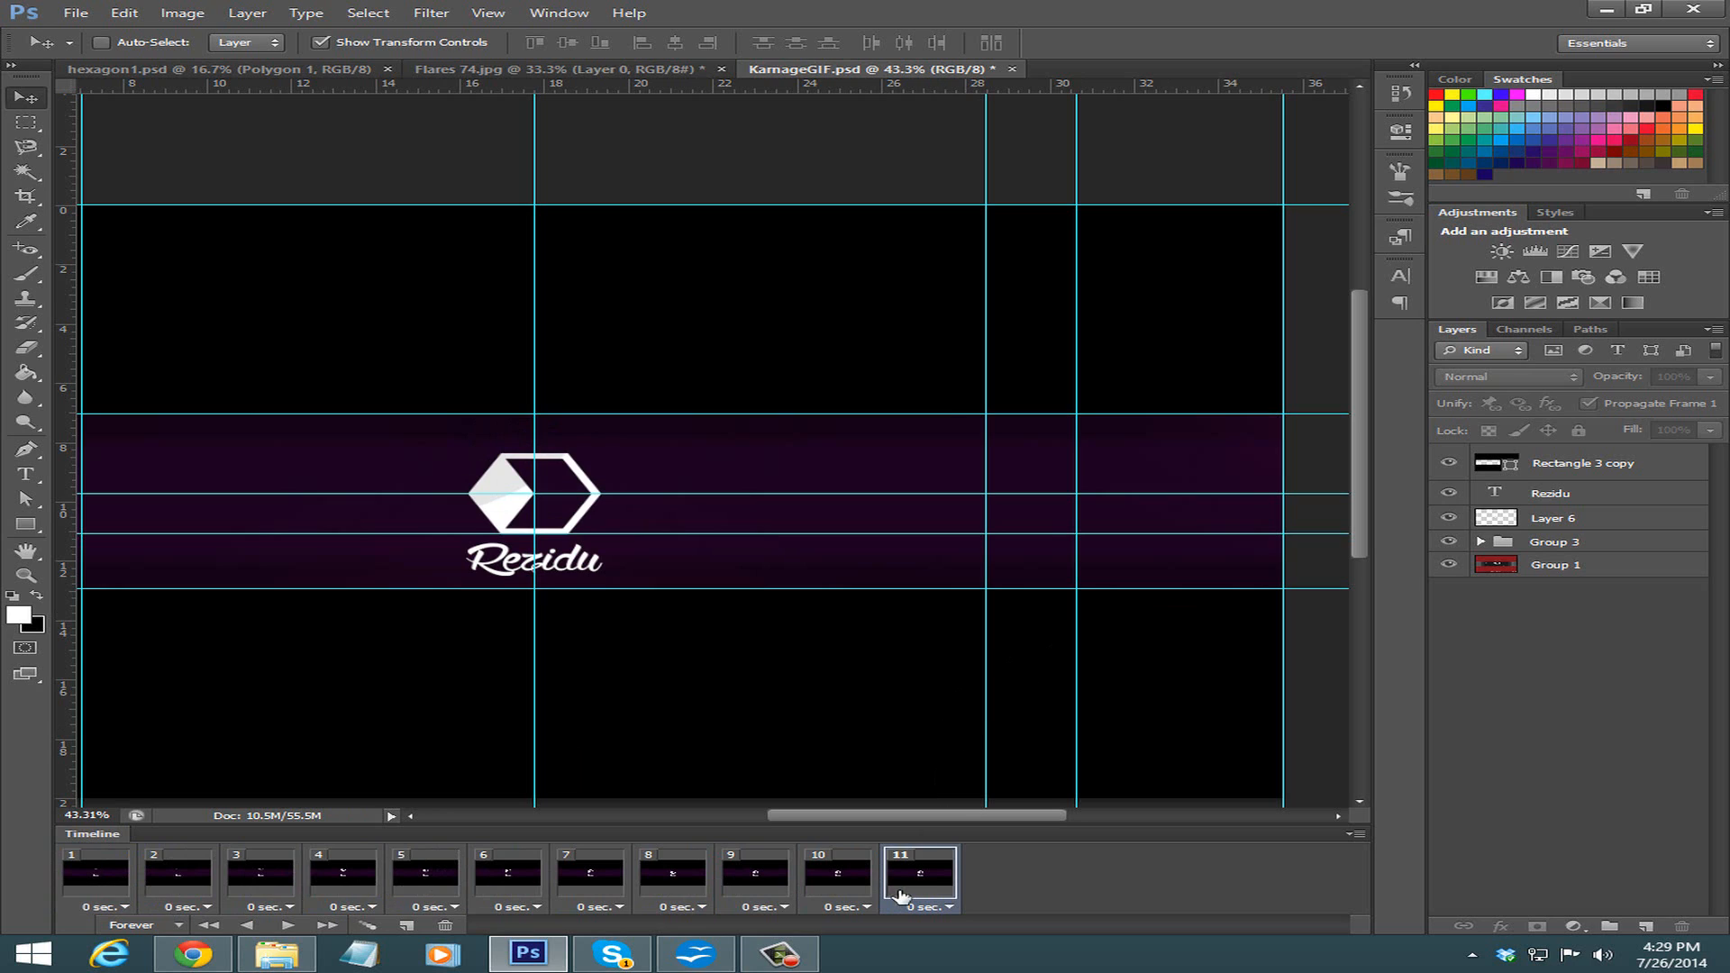
Set the Rezidu text layer's opacity to 90% in frame 10.
{"action": "left_click", "coordinate": [1551, 497]}
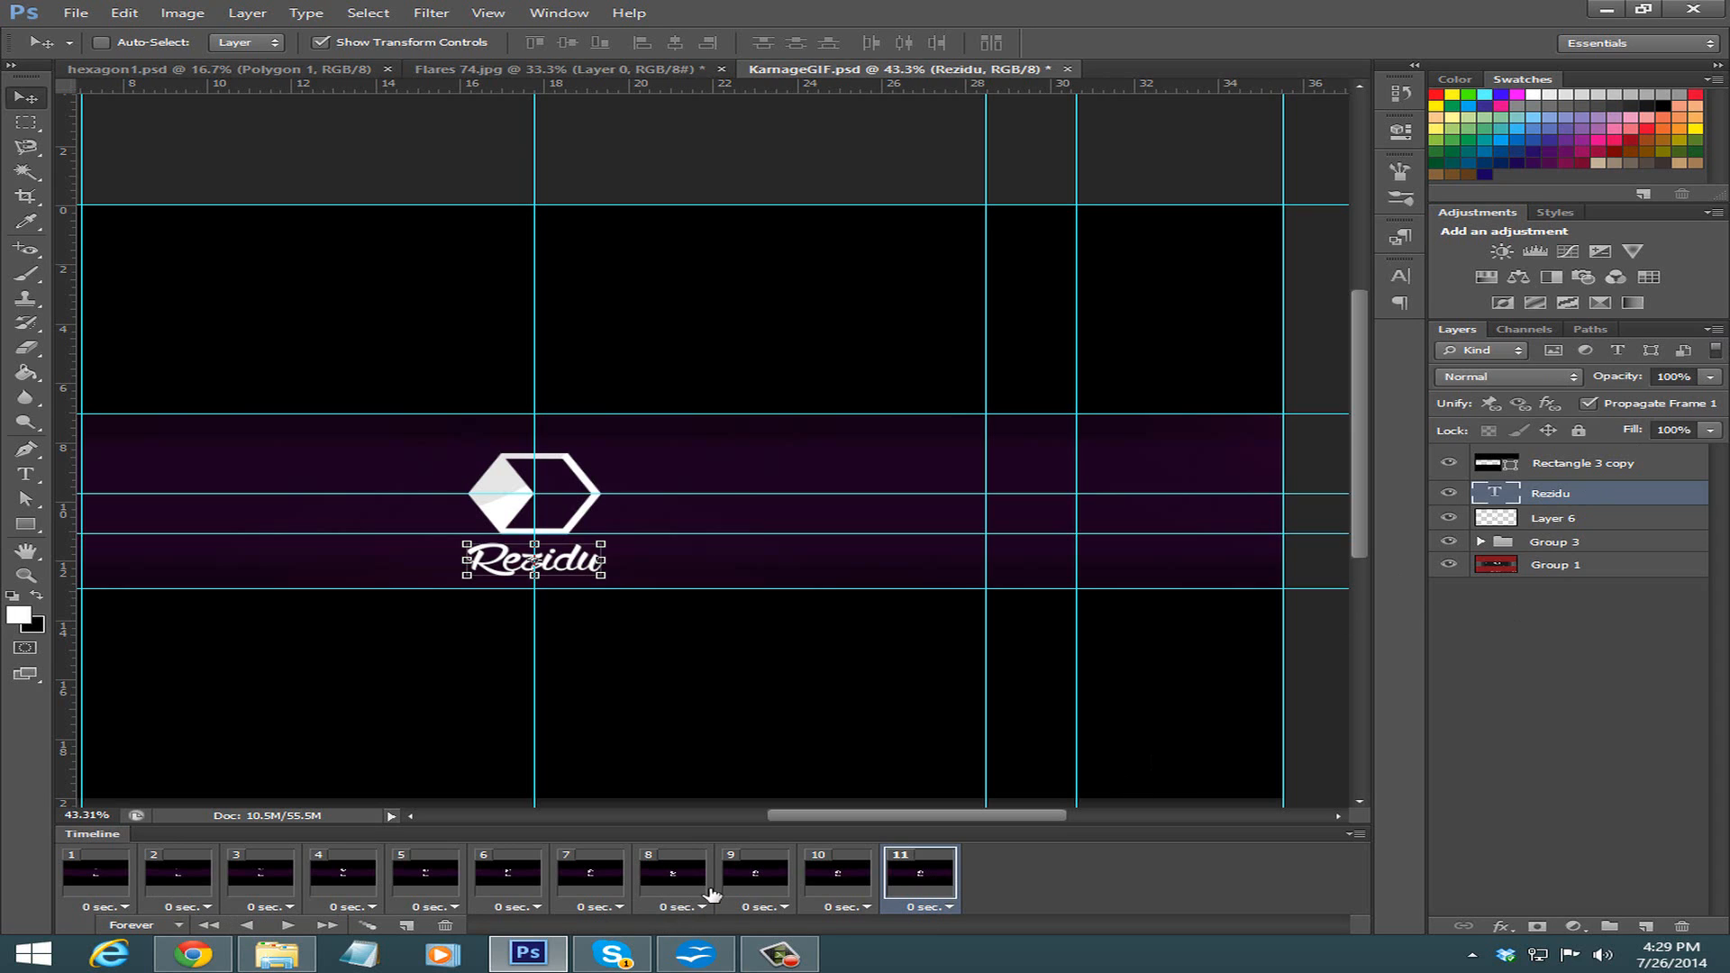
{"action": "left_click", "coordinate": [820, 890]}
{"action": "left_click", "coordinate": [1674, 376]}
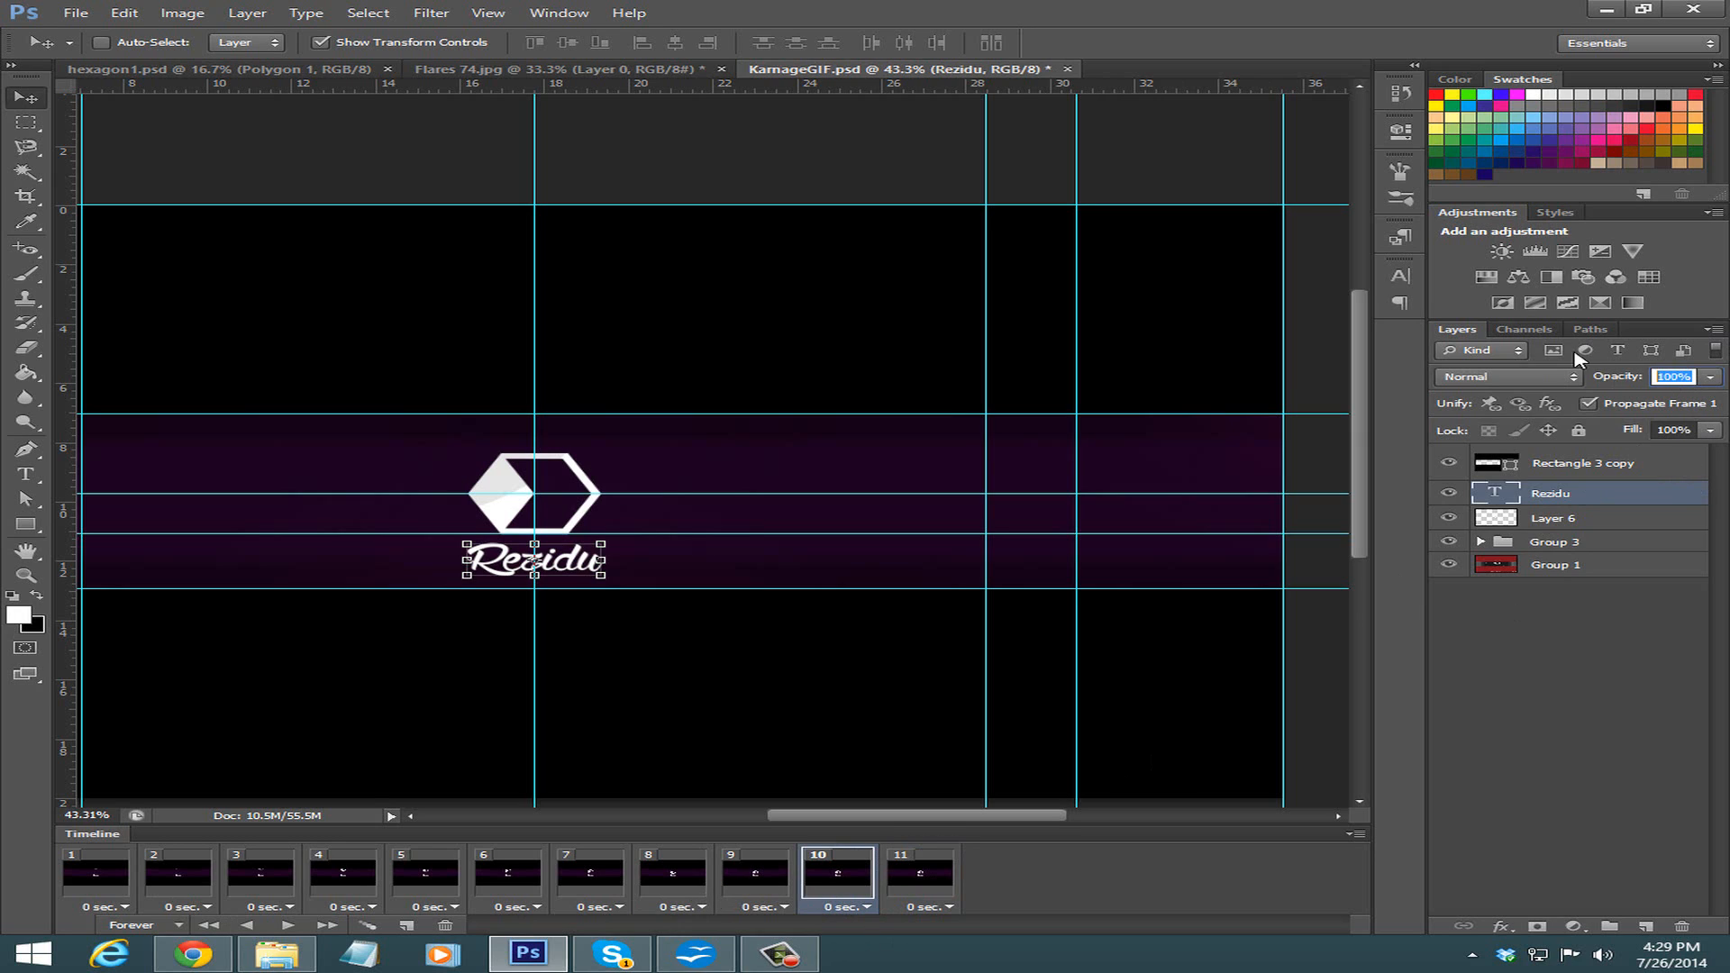
{"action": "type", "text": "8"}
{"action": "key", "text": "Escape"}
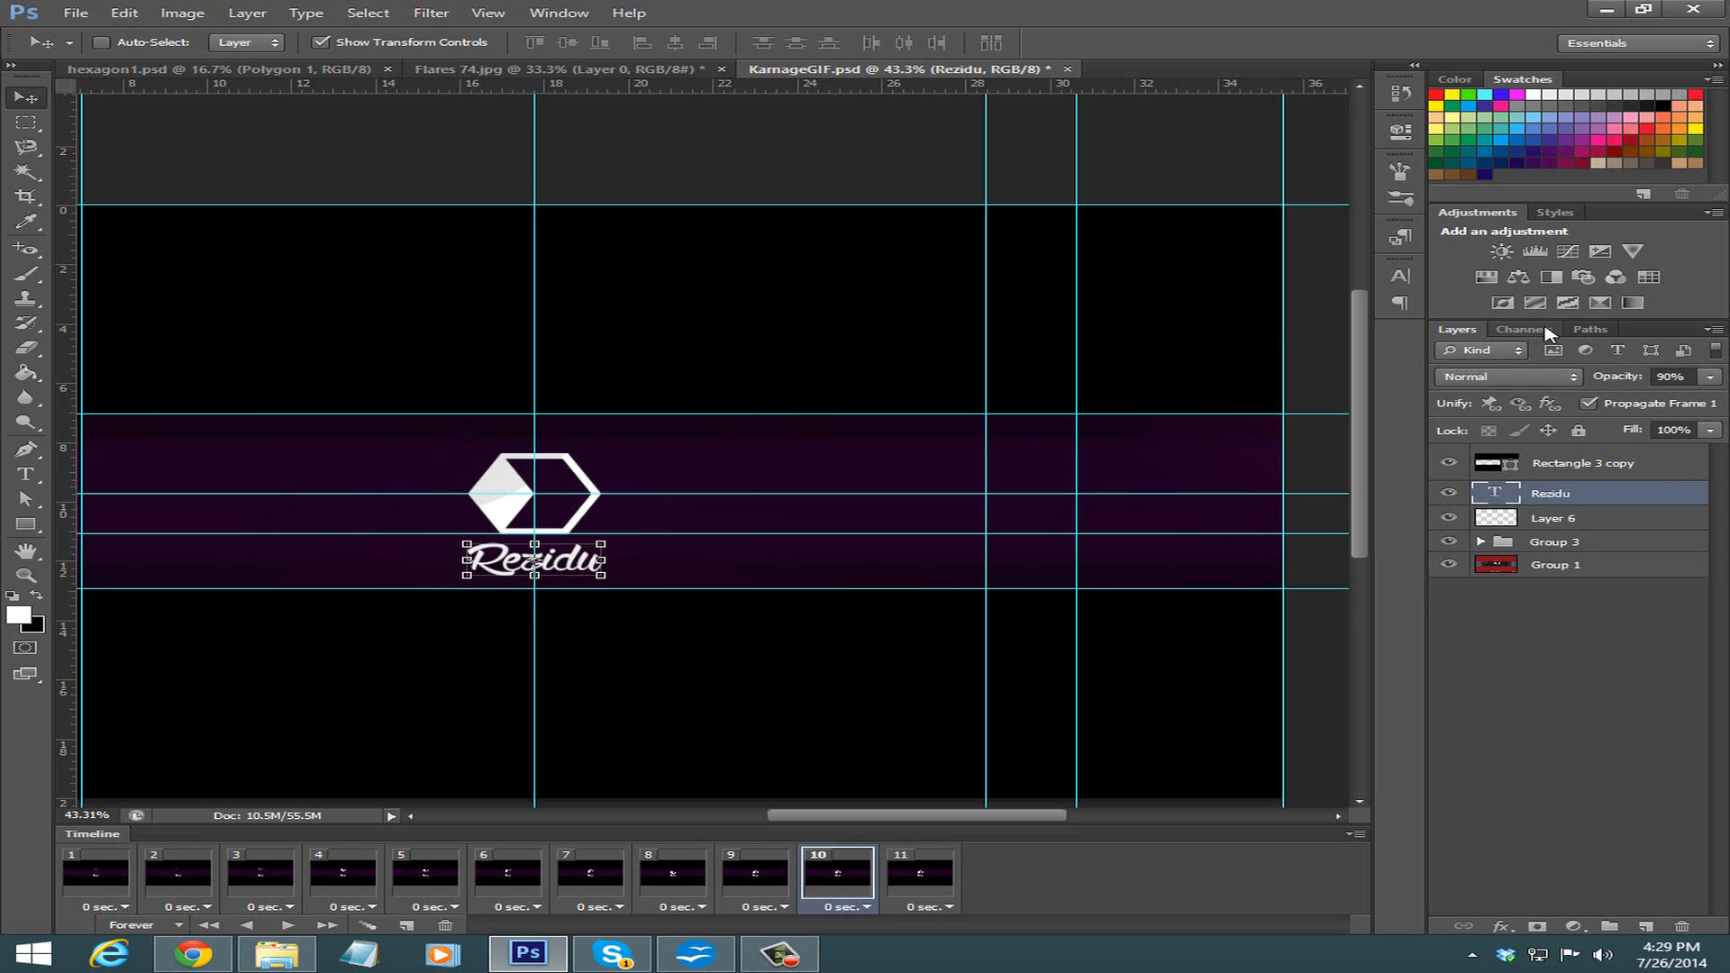
Set the Rezidu layer's opacity to 80% in frame 9 and 70% in frame 8.
{"action": "left_click", "coordinate": [785, 885]}
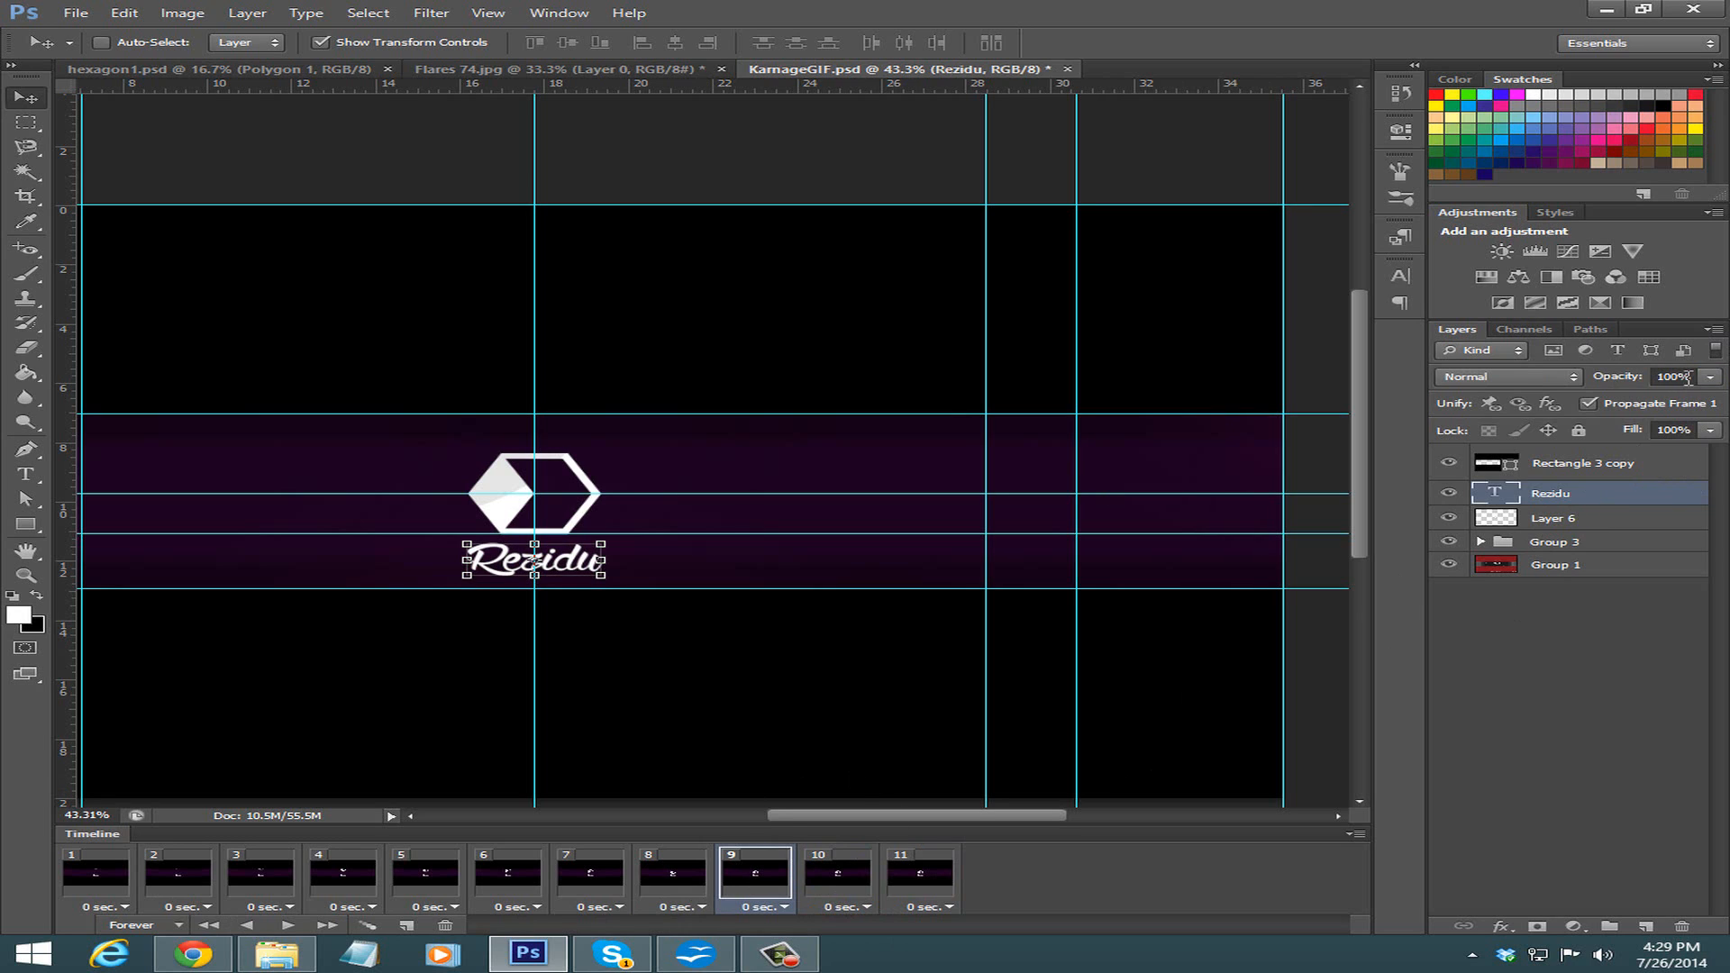
{"action": "left_click", "coordinate": [1677, 377]}
{"action": "type", "text": "80"}
{"action": "key", "text": "Return"}
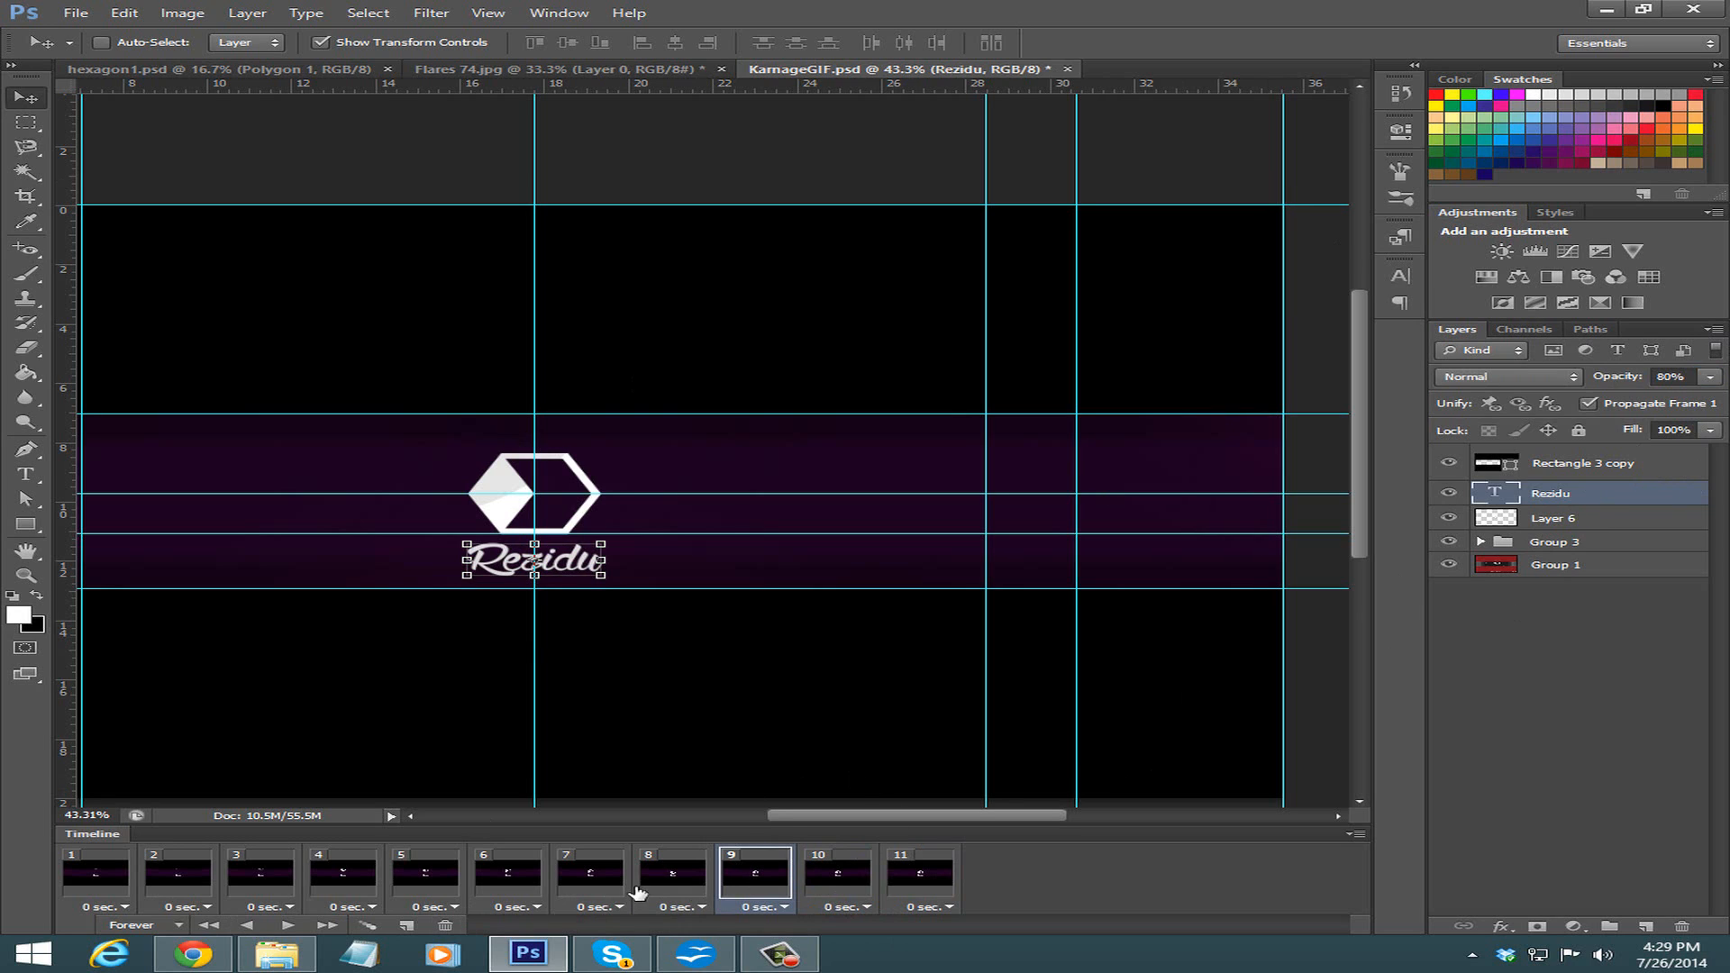
{"action": "left_click", "coordinate": [636, 892]}
{"action": "left_click", "coordinate": [1674, 377]}
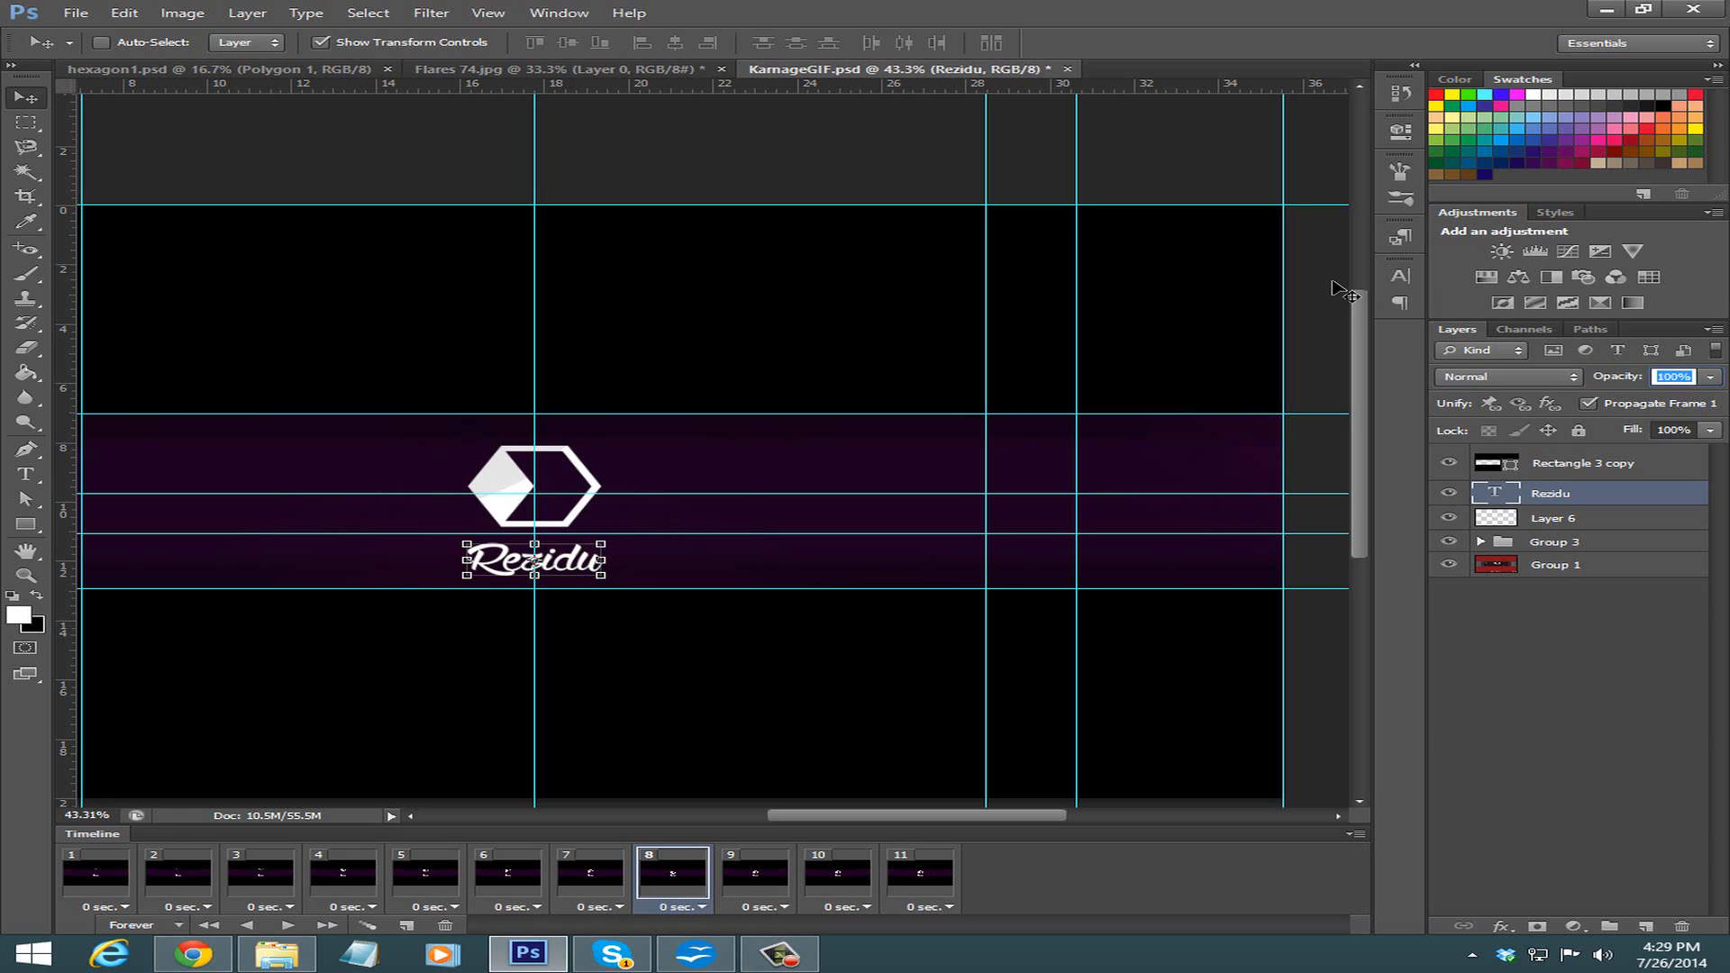
{"action": "type", "text": "70"}
Set the Rezidu layer's opacity to 60% in frame 7.
{"action": "left_click", "coordinate": [618, 879]}
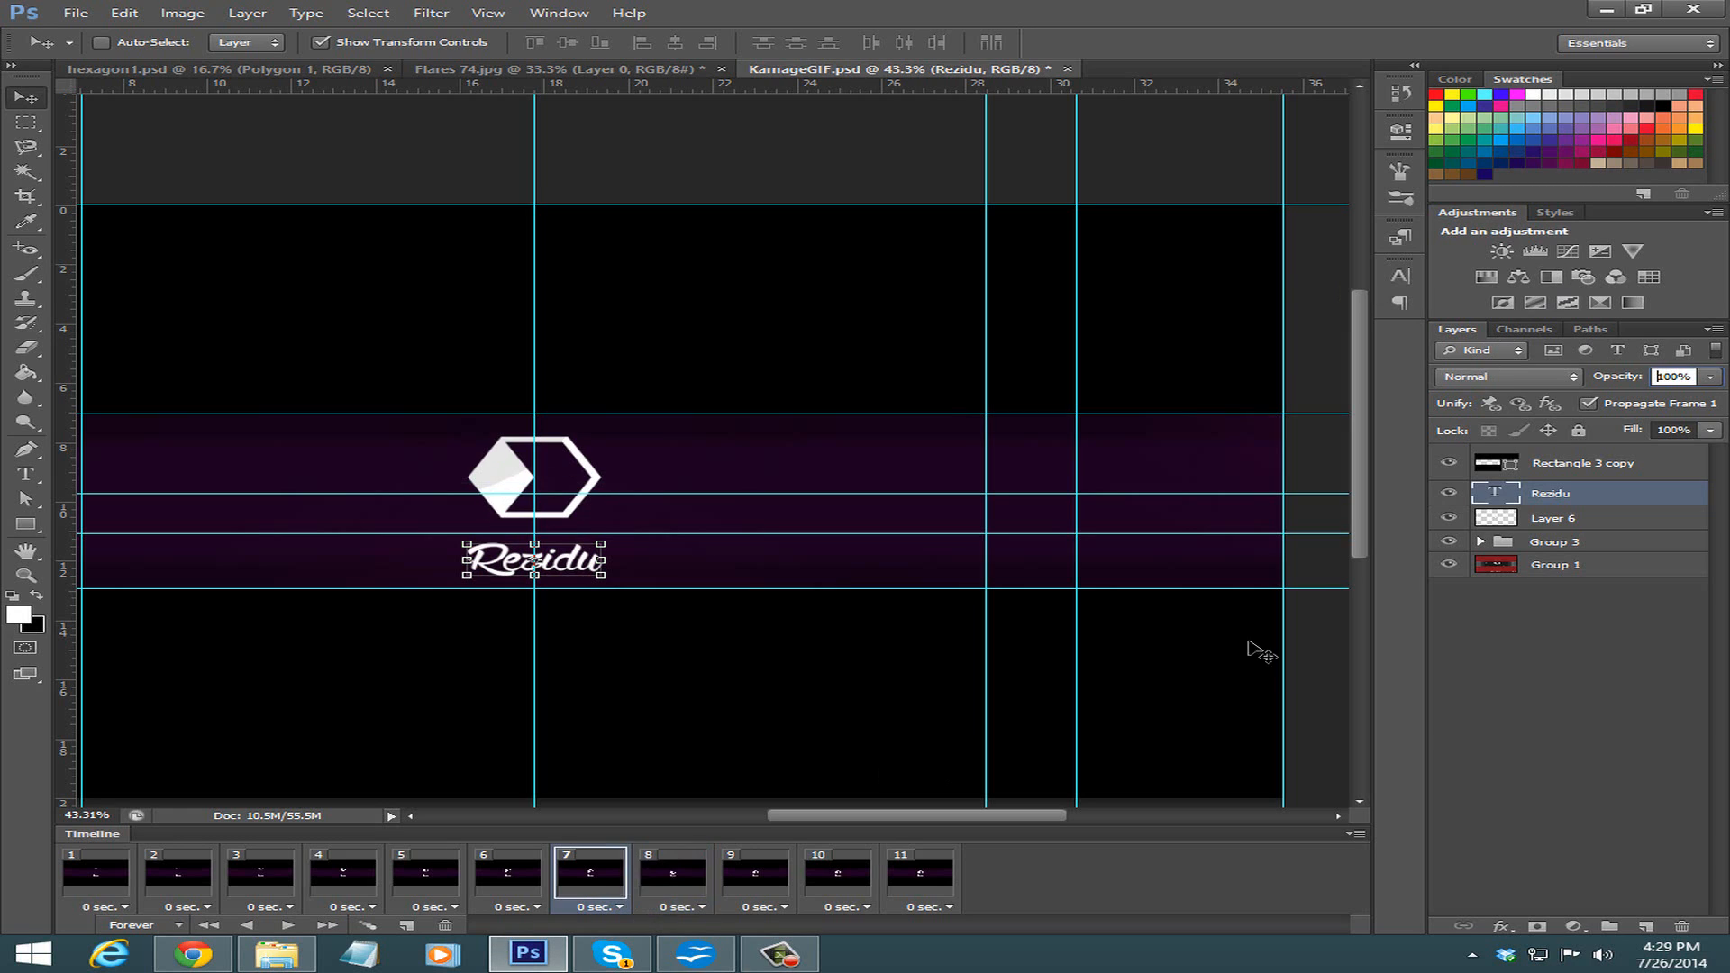
{"action": "left_click", "coordinate": [1684, 376]}
{"action": "key", "text": "BackSpace"}
{"action": "key", "text": "BackSpace"}
{"action": "key", "text": "BackSpace"}
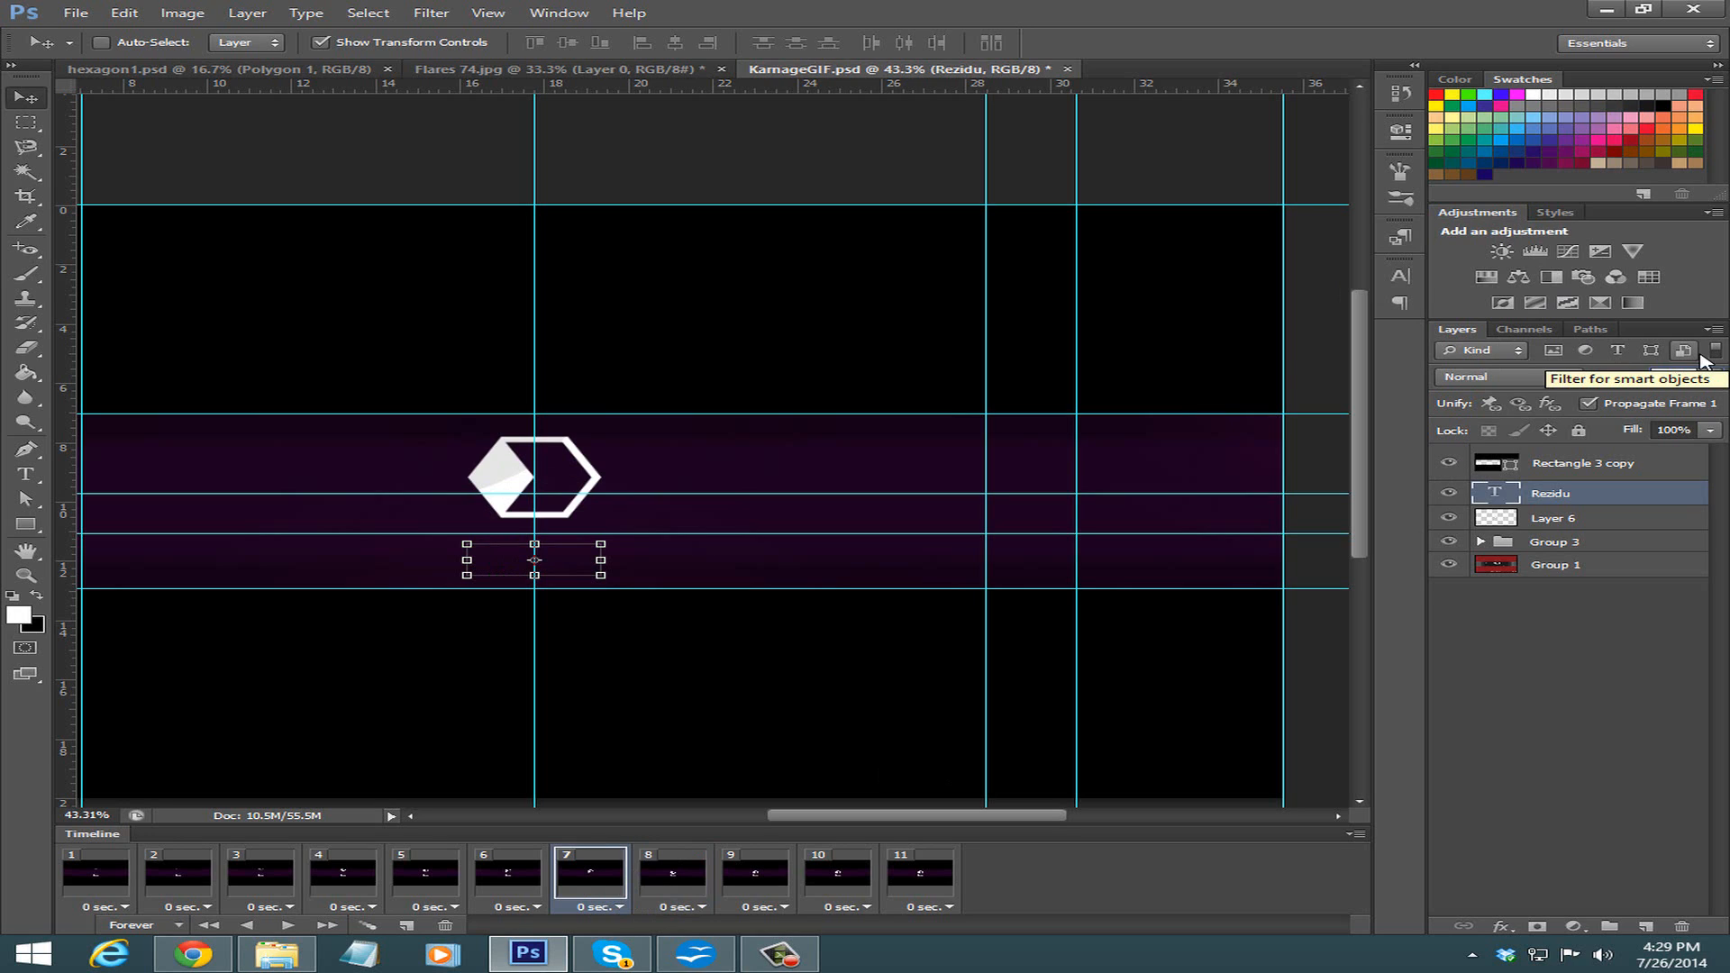
{"action": "type", "text": "60"}
{"action": "key", "text": "Return"}
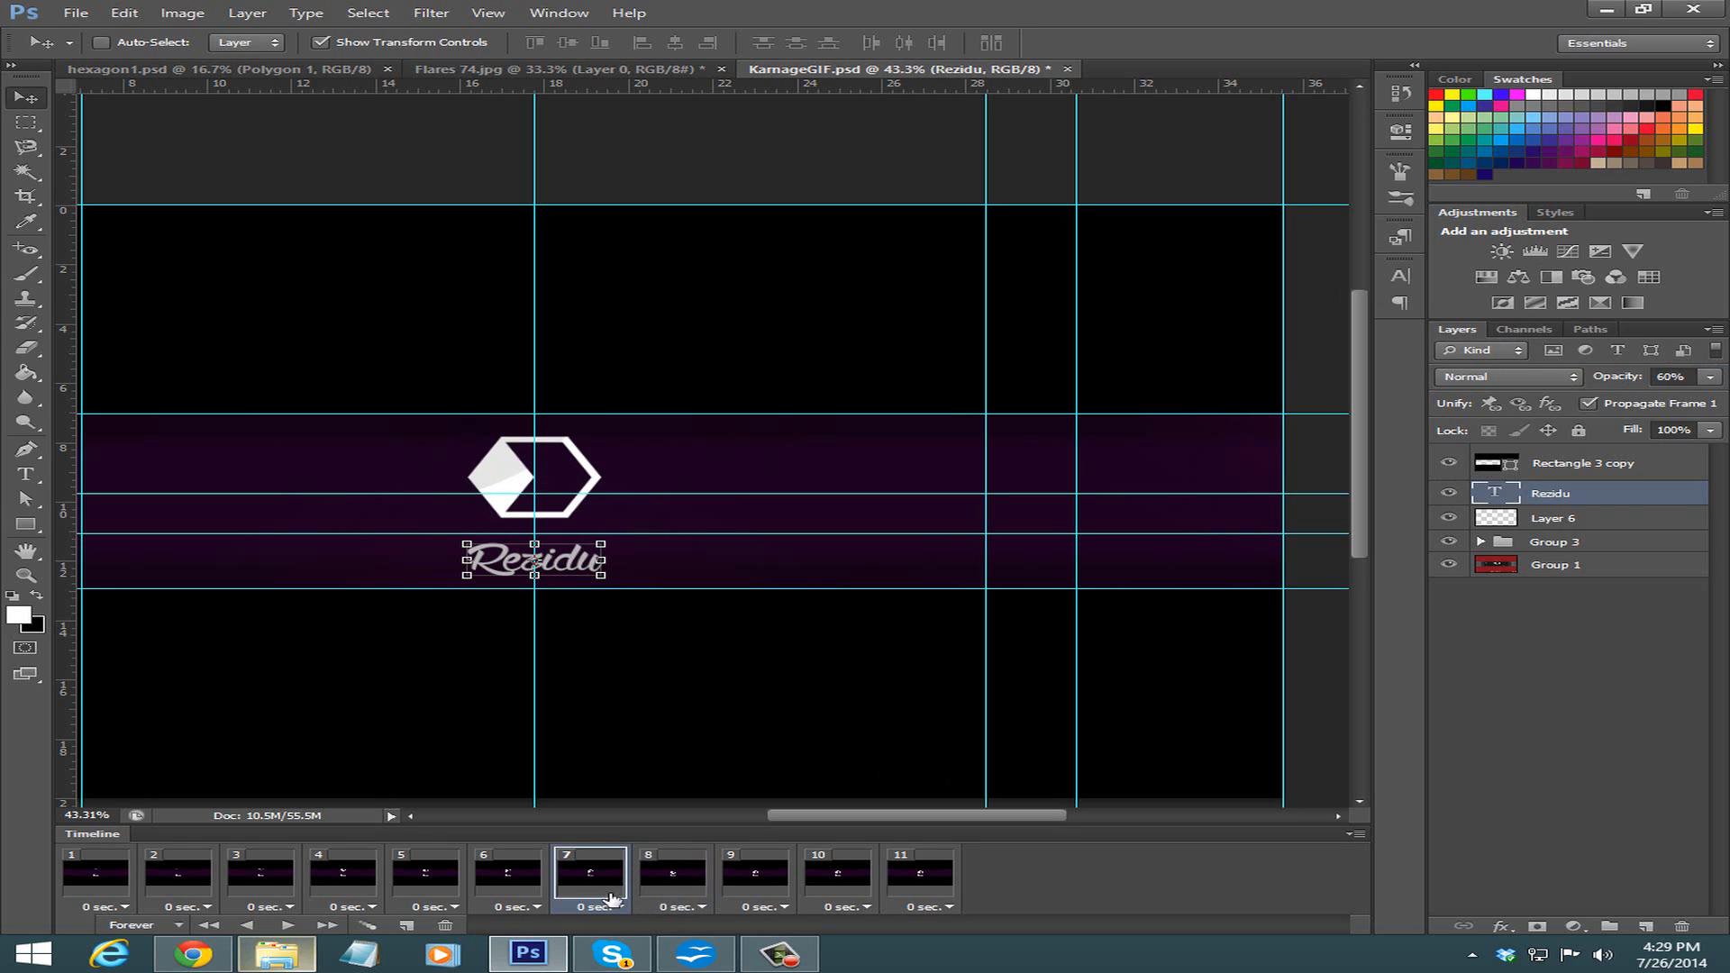
Set the Rezidu layer's opacity to 50% in frame 6.
{"action": "left_click", "coordinate": [525, 882]}
{"action": "left_click", "coordinate": [1697, 377]}
{"action": "key", "text": "BackSpace"}
{"action": "key", "text": "BackSpace"}
{"action": "key", "text": "BackSpace"}
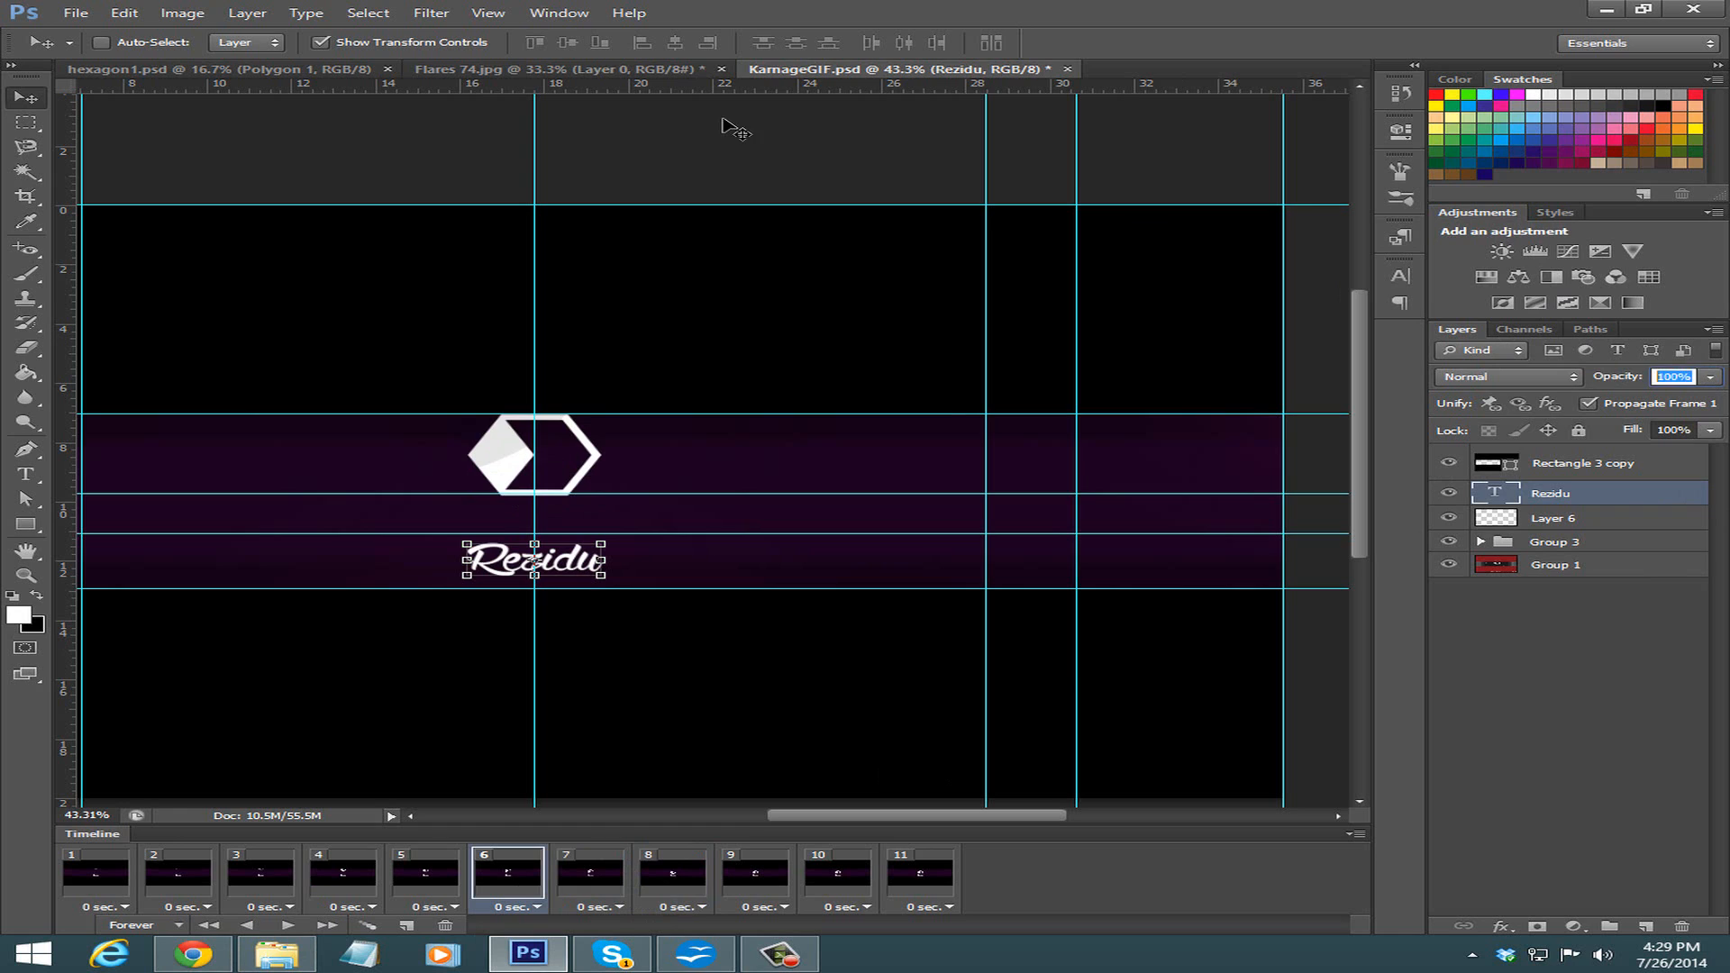
{"action": "type", "text": "50"}
{"action": "key", "text": "Return"}
Set the Rezidu layer's opacity to 40% in frame 5 and 30% in frame 4.
{"action": "left_click", "coordinate": [424, 871]}
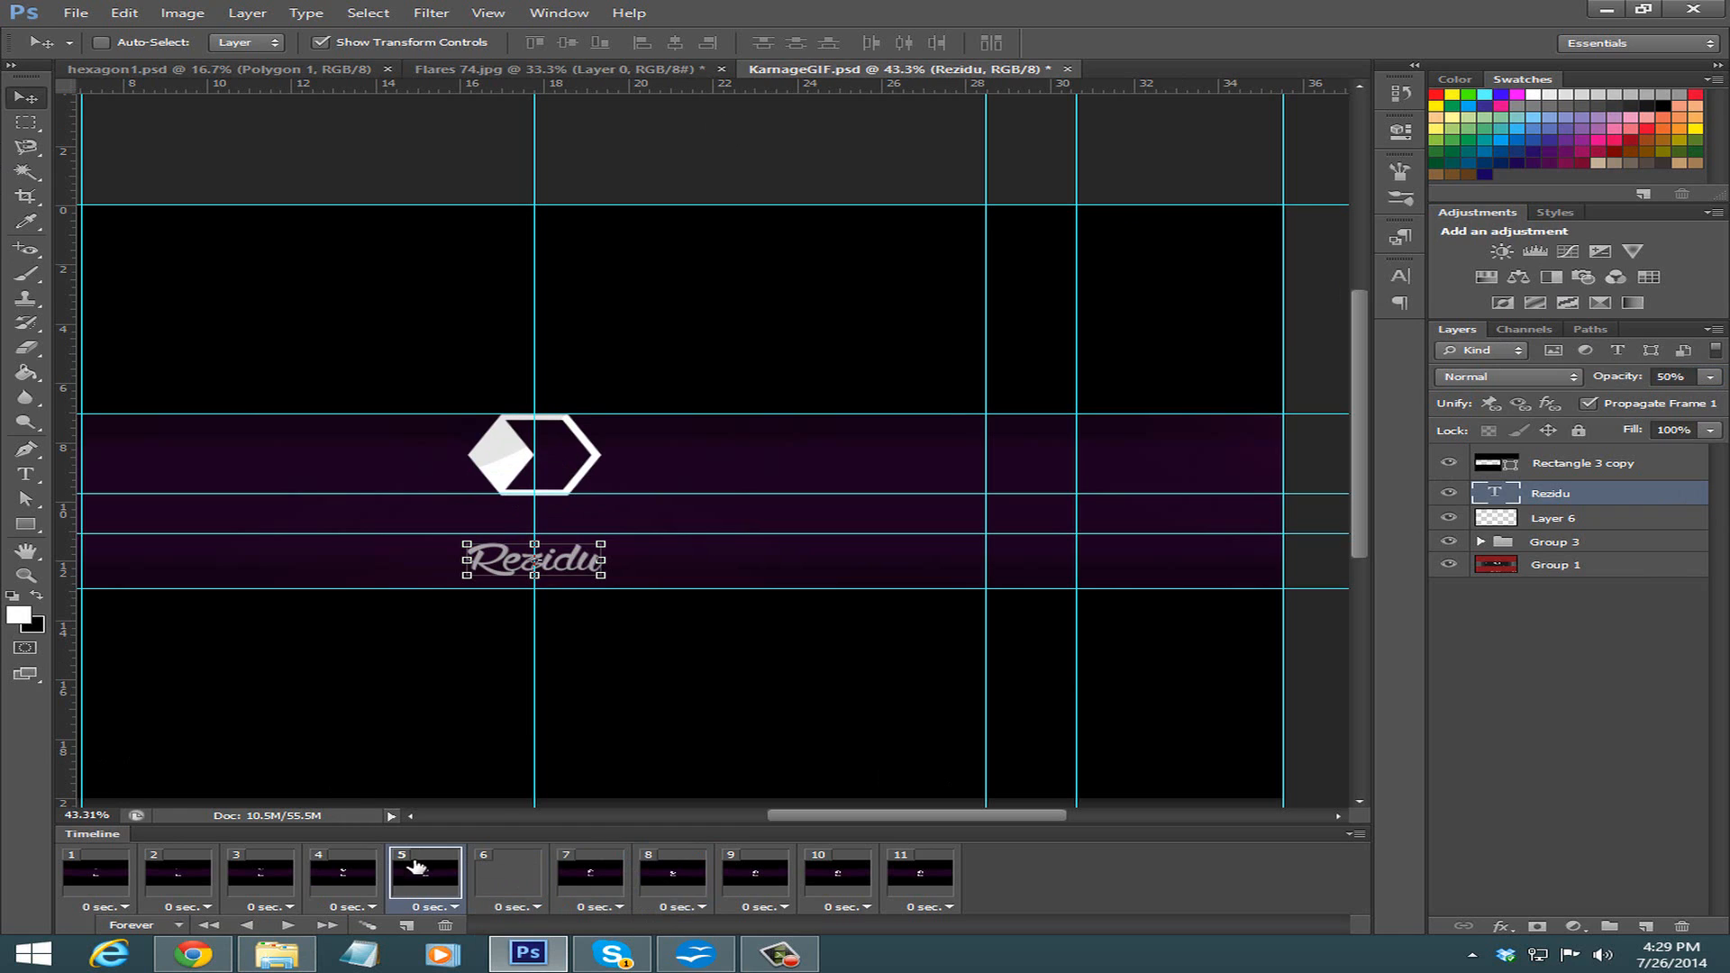
{"action": "left_click", "coordinate": [1677, 377]}
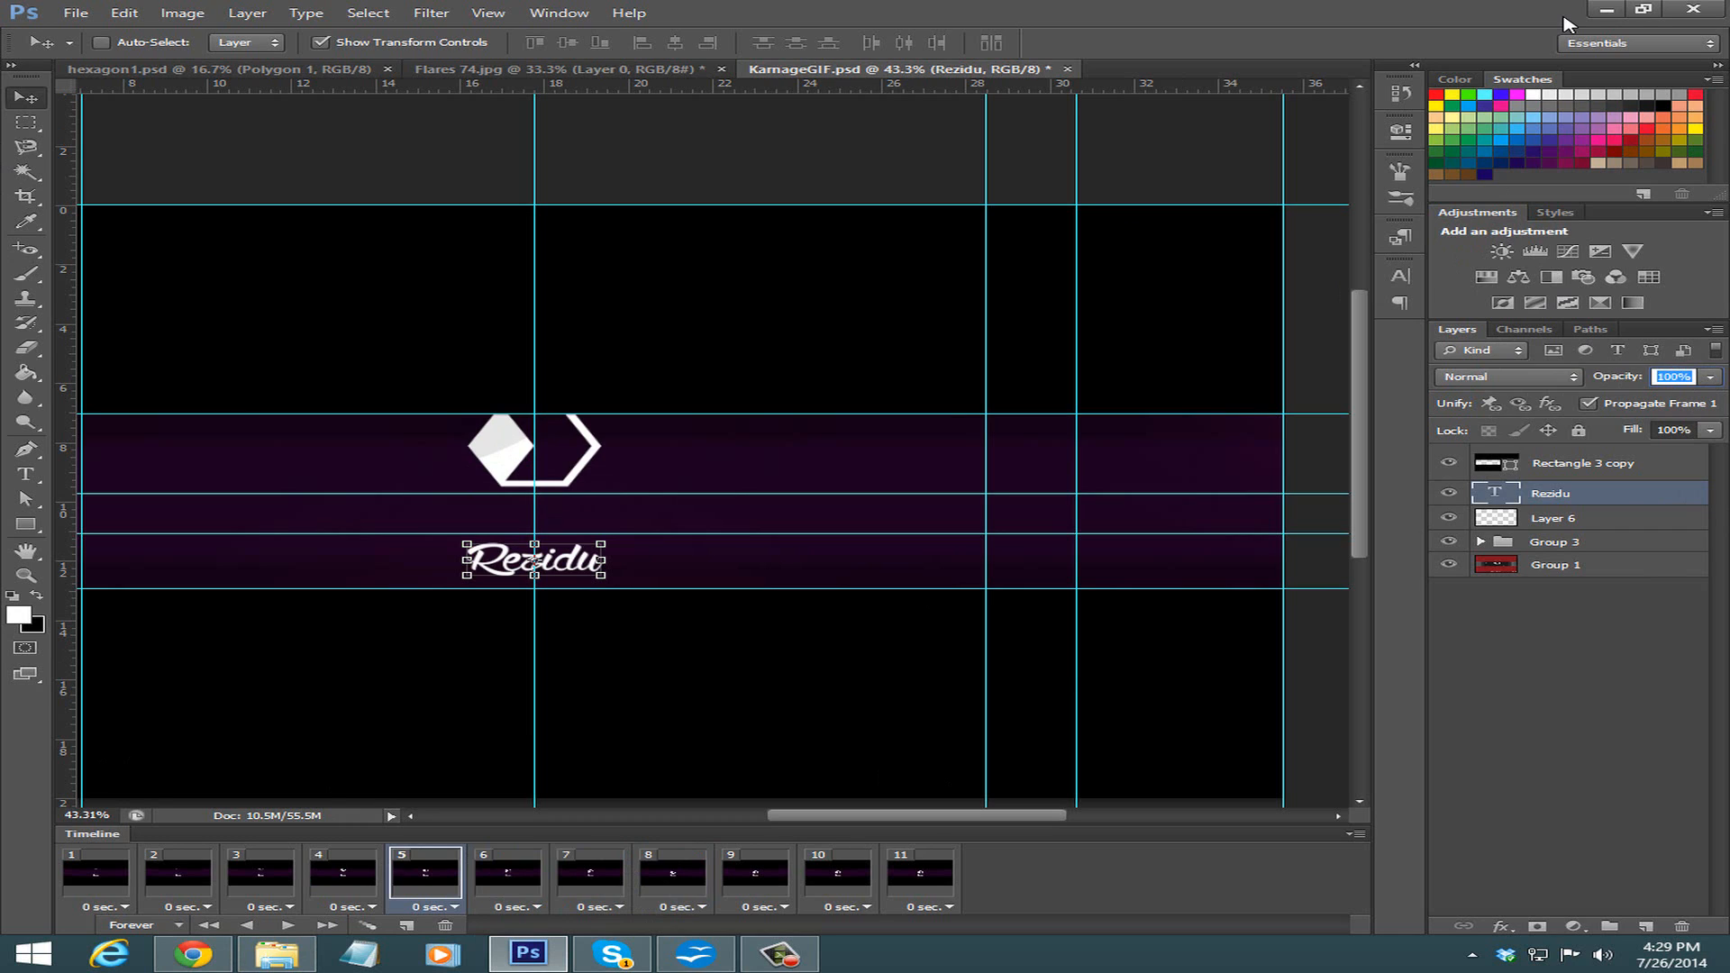
{"action": "type", "text": "40"}
{"action": "key", "text": "Return"}
{"action": "left_click", "coordinate": [360, 871]}
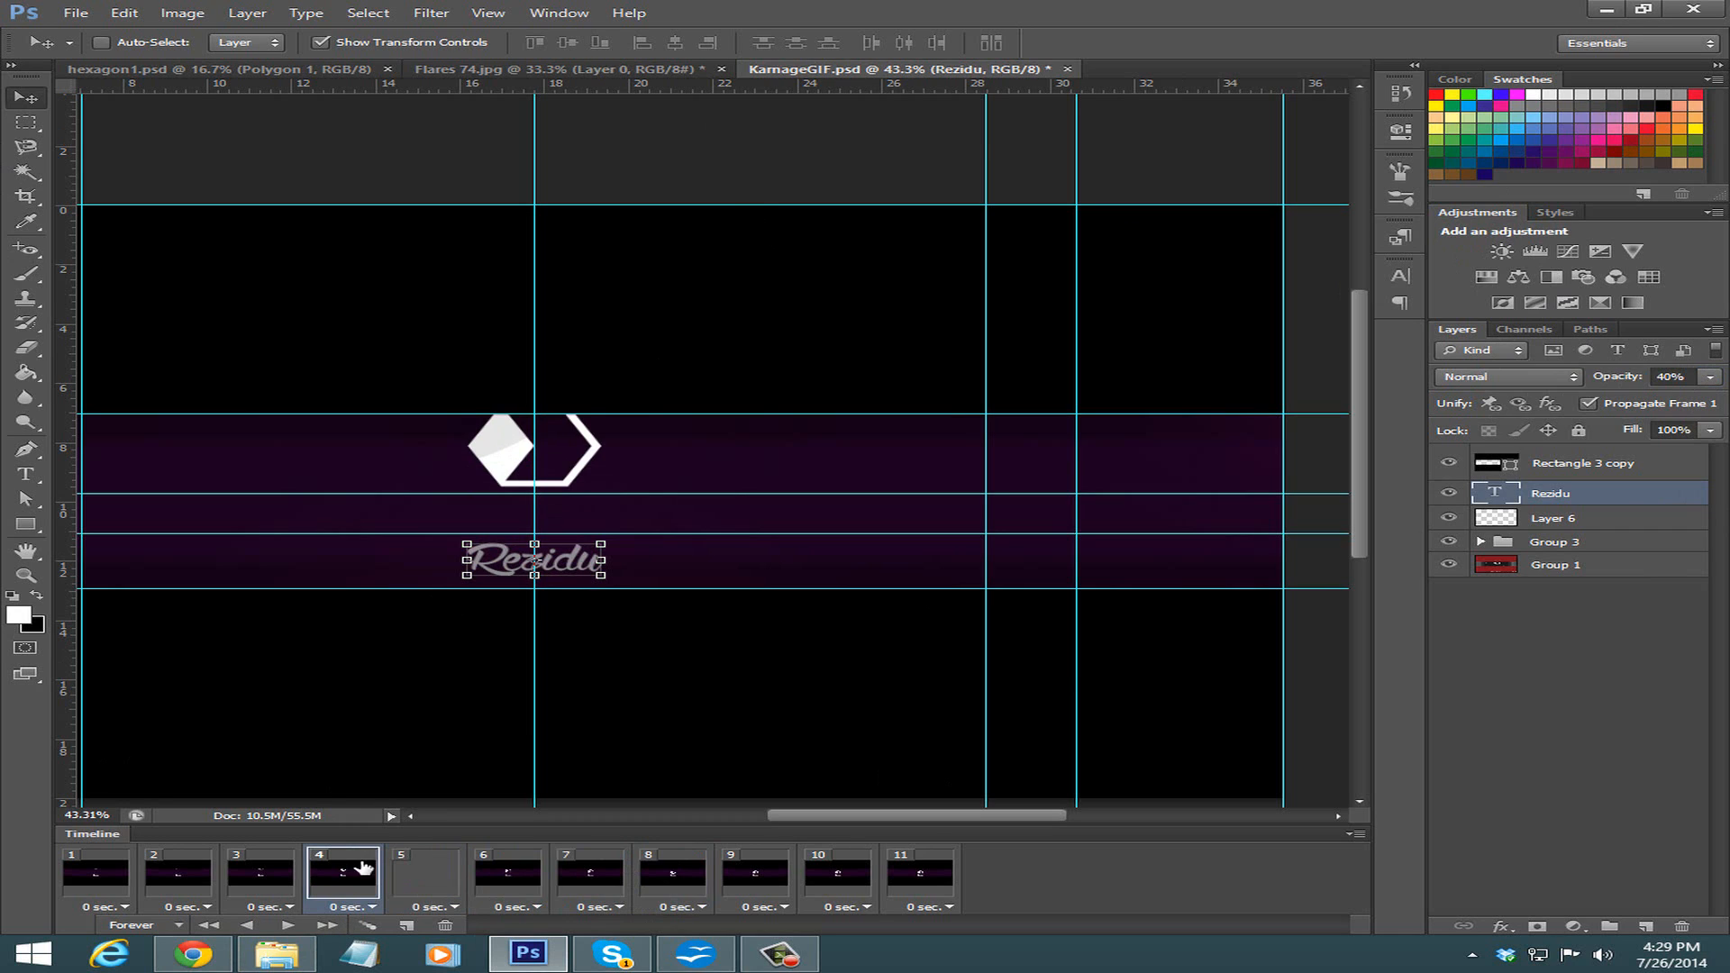
{"action": "left_click", "coordinate": [1674, 376]}
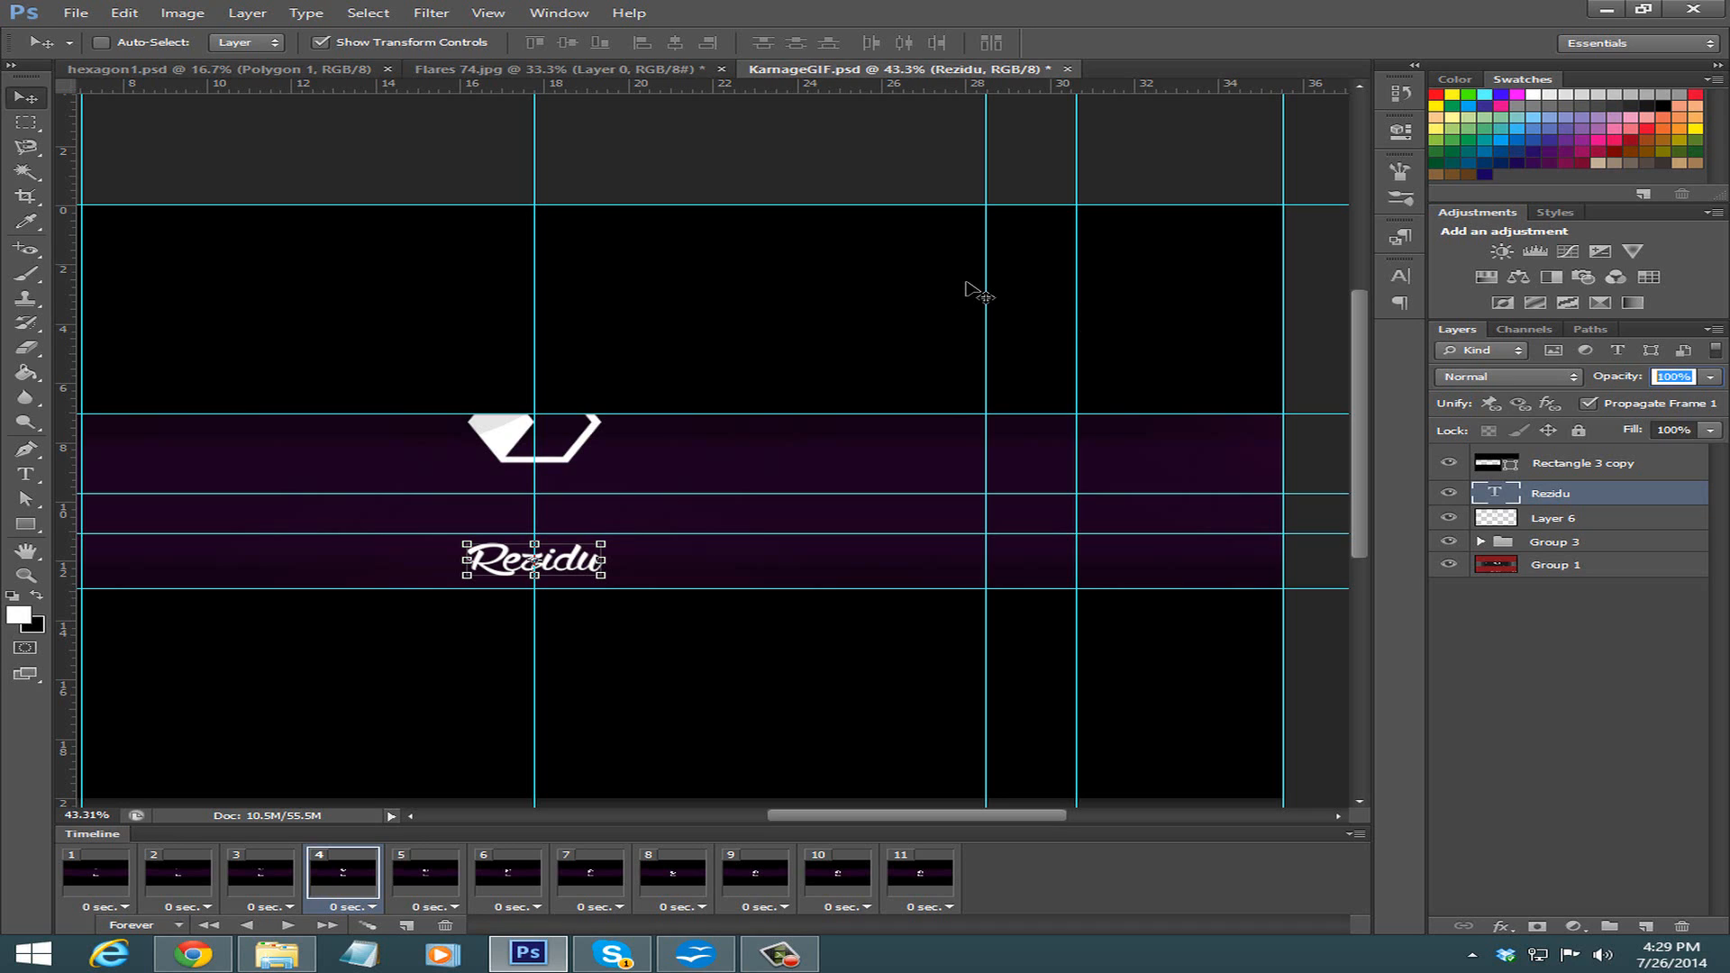
{"action": "type", "text": "30"}
{"action": "key", "text": "Return"}
Set the Rezidu layer's opacity to 20% in frame 3 and 10% in frame 2.
{"action": "left_click", "coordinate": [267, 870]}
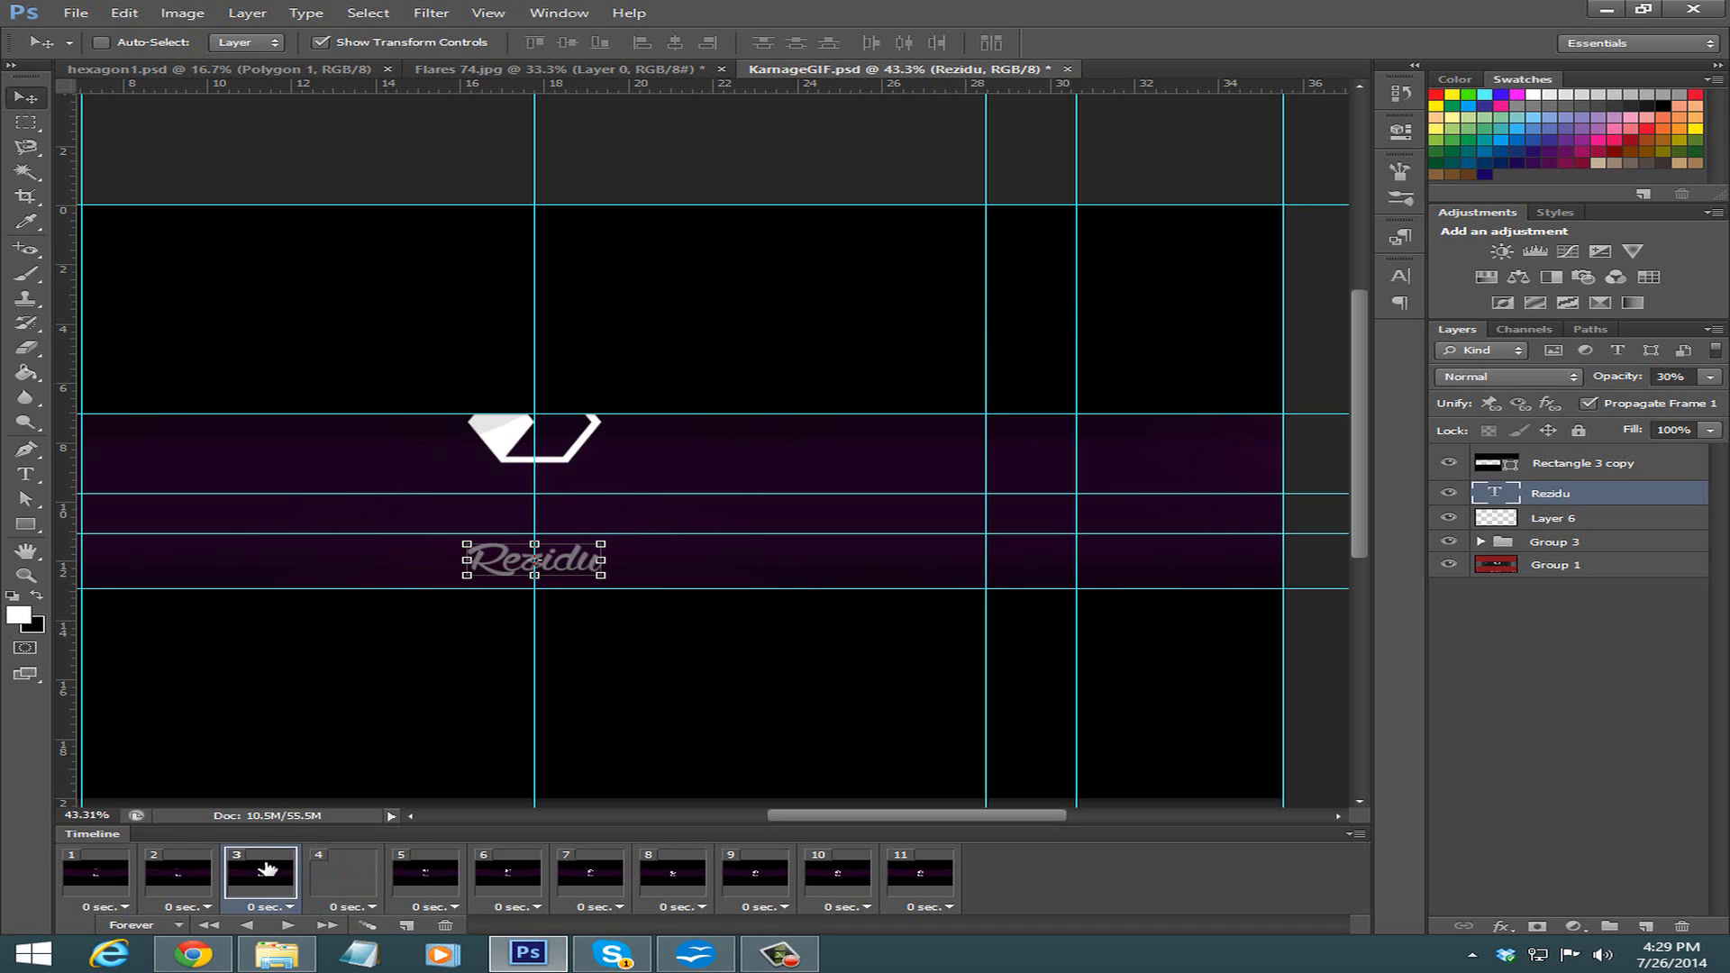
{"action": "left_click", "coordinate": [1706, 377]}
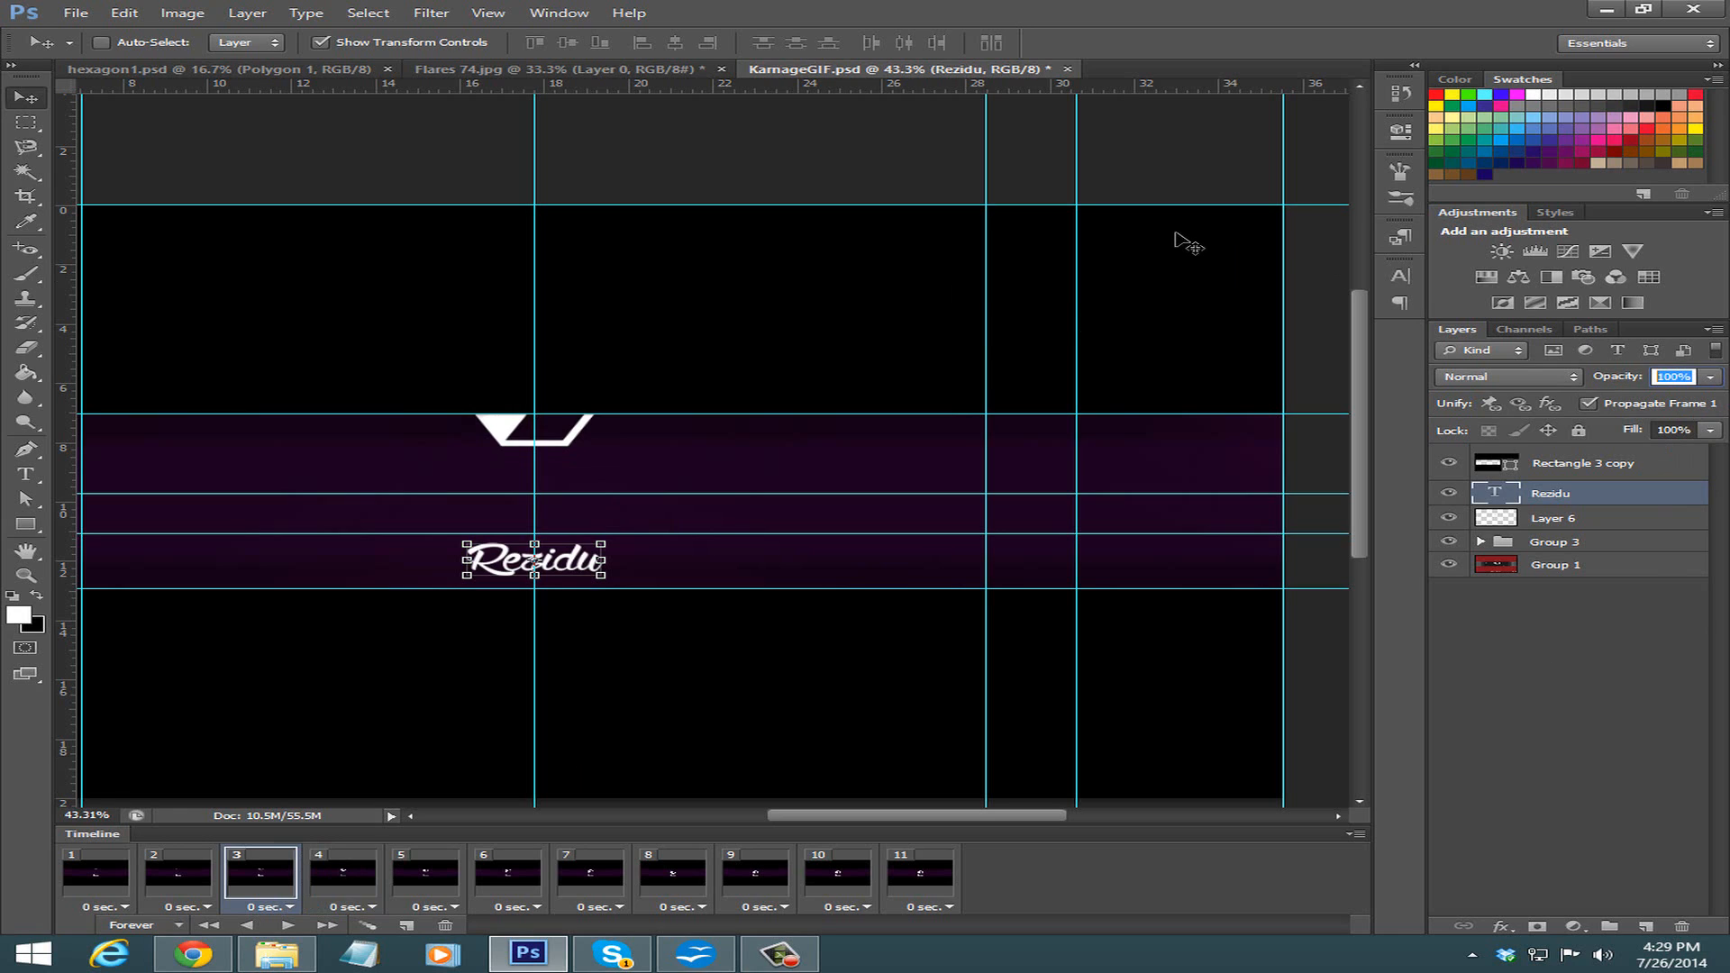
{"action": "type", "text": "30"}
{"action": "key", "text": "Return"}
{"action": "left_click", "coordinate": [122, 867]}
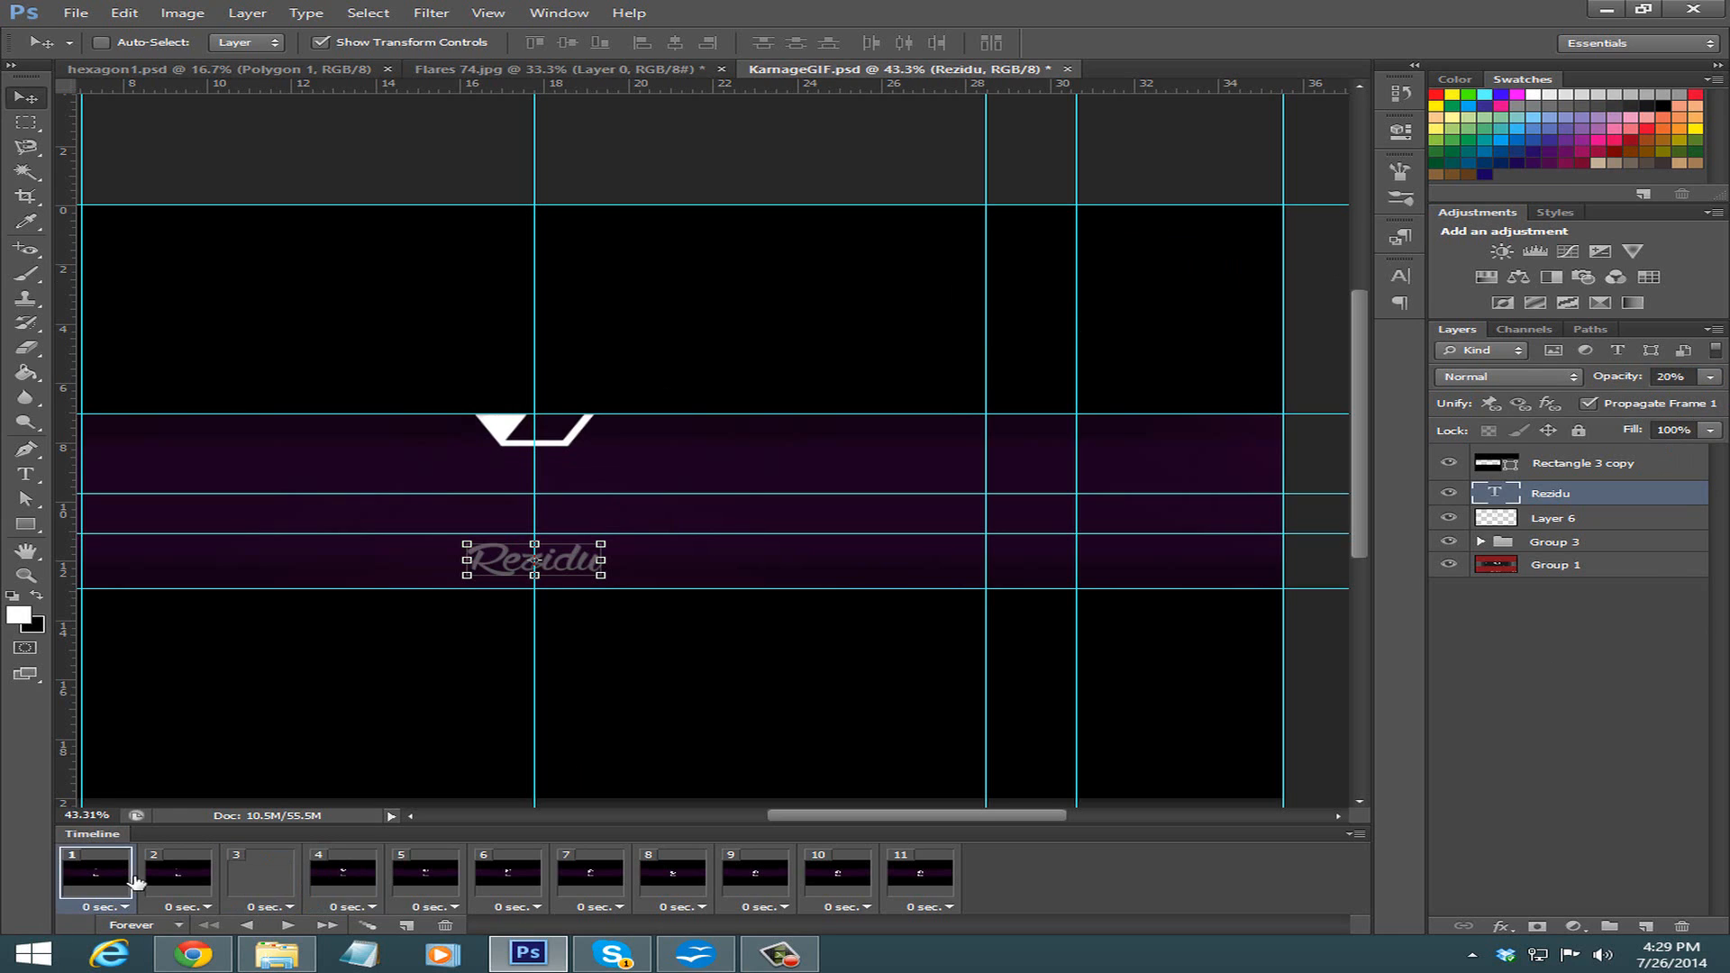
{"action": "left_click", "coordinate": [220, 863]}
{"action": "left_click", "coordinate": [1706, 377]}
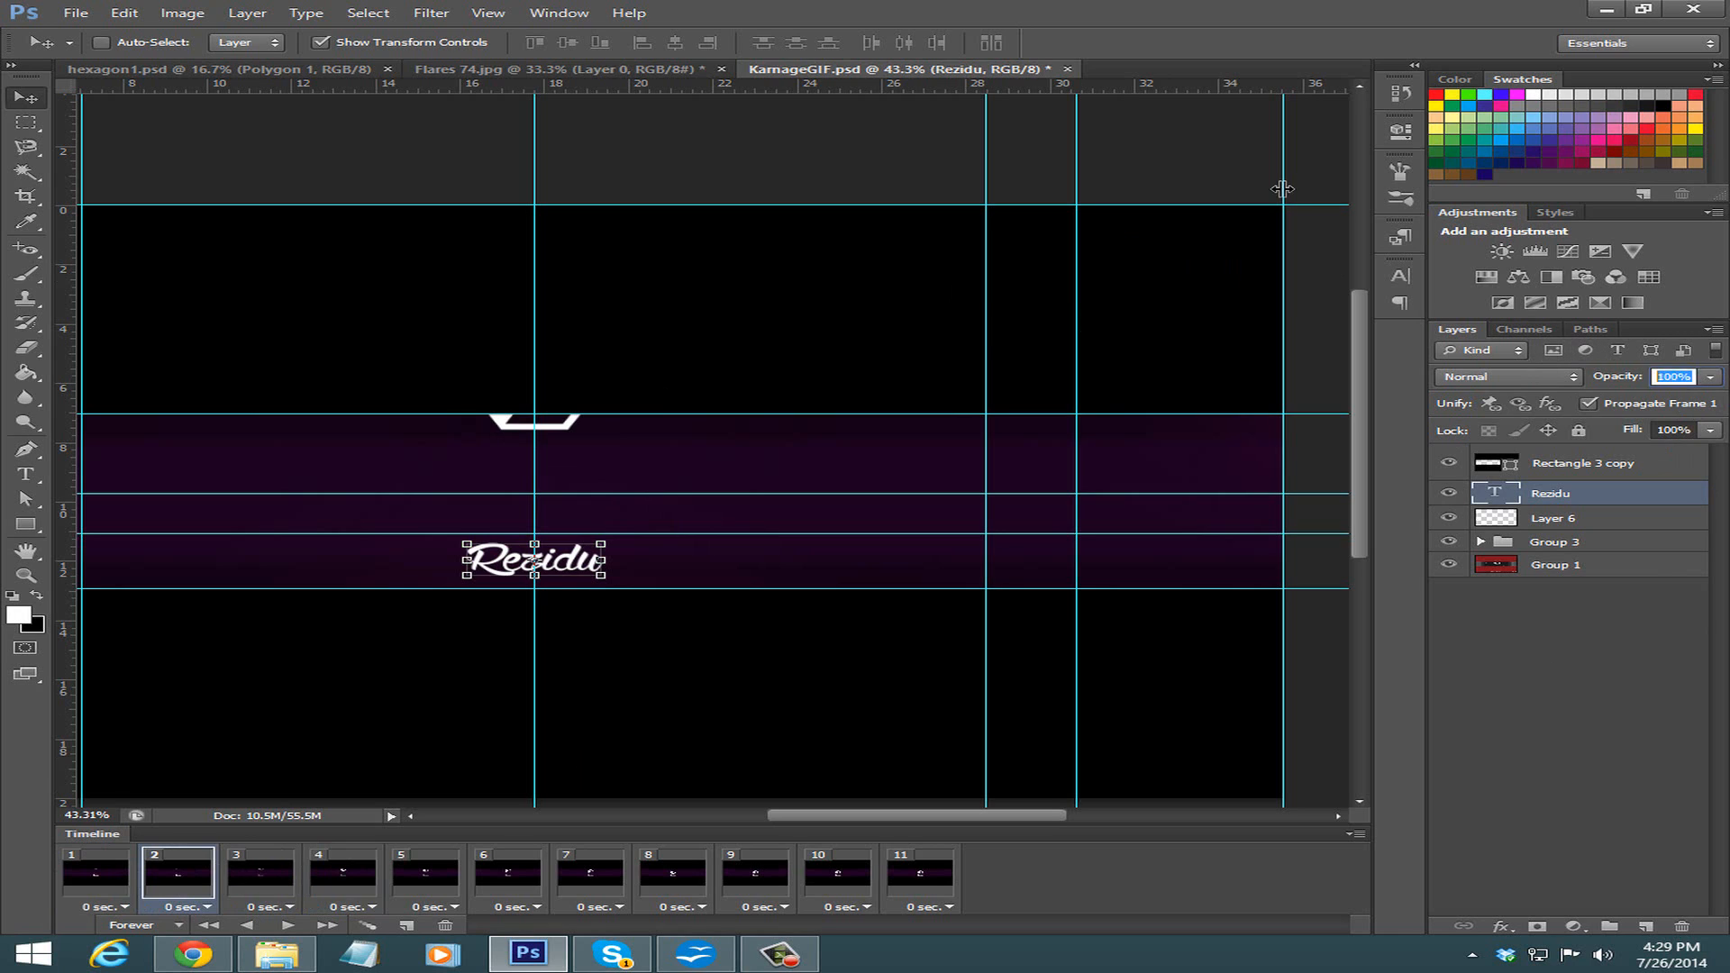
{"action": "type", "text": "10"}
{"action": "key", "text": "Return"}
Set the Rezidu layer's opacity to 0% in frame 1.
{"action": "left_click", "coordinate": [112, 888]}
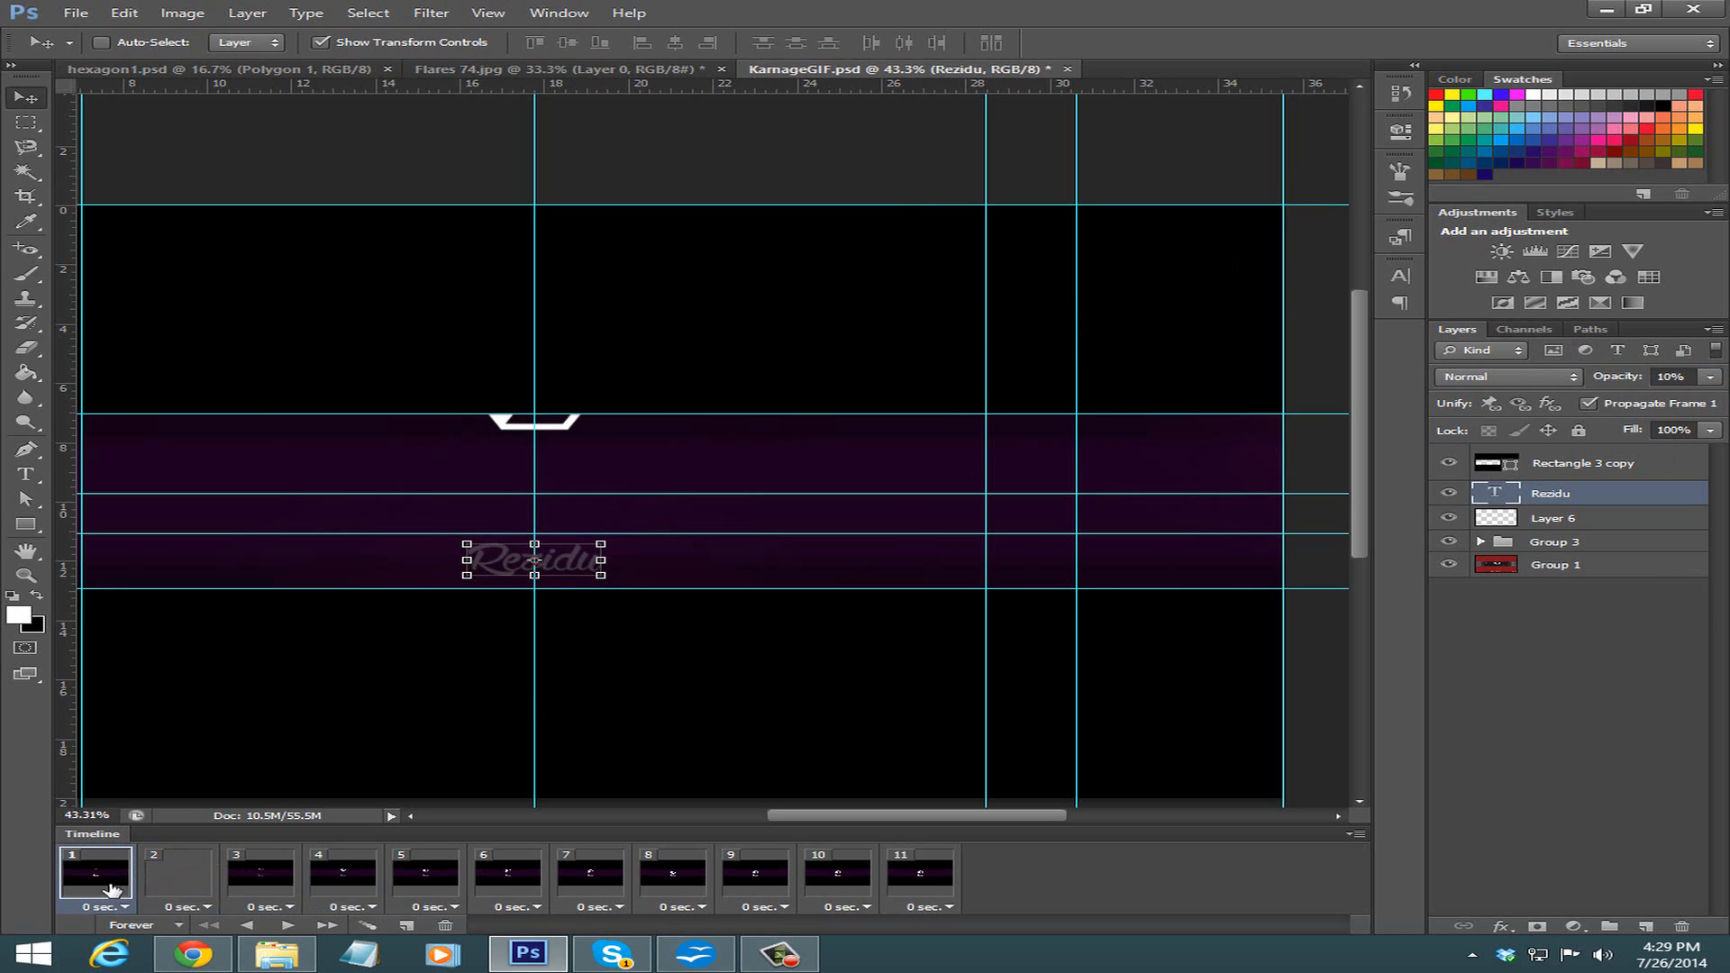
{"action": "left_click_drag", "start_coordinate": [1682, 377], "coordinate": [710, 362]}
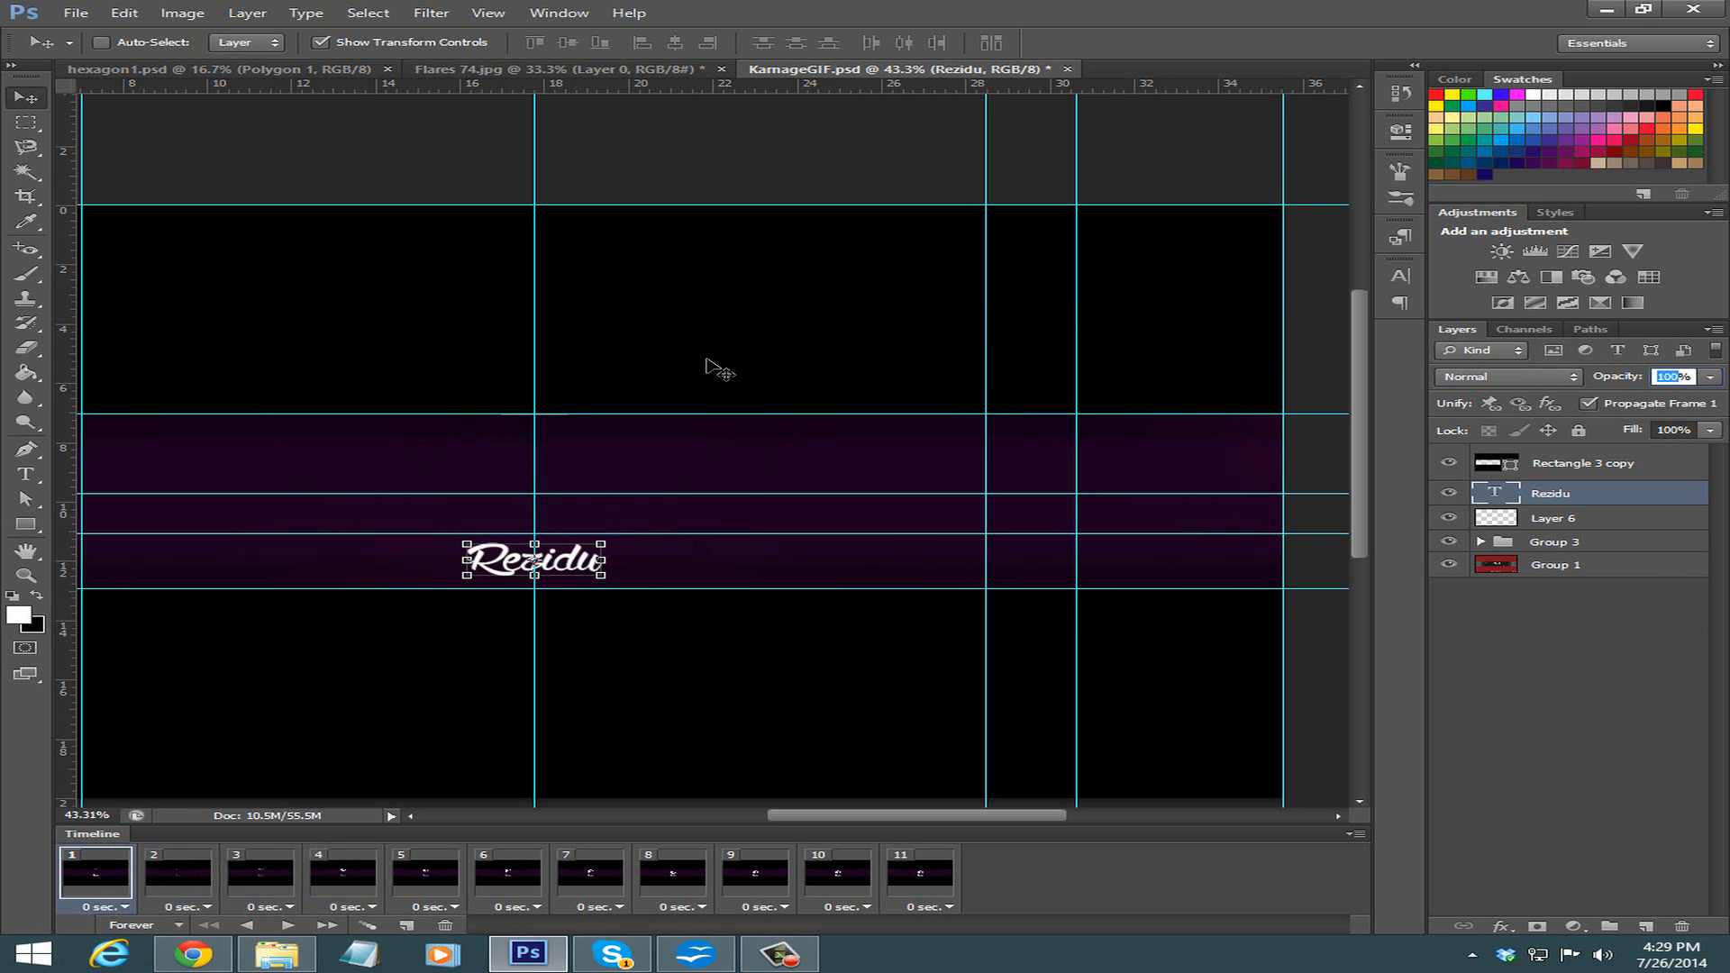
{"action": "type", "text": "0"}
{"action": "key", "text": "Return"}
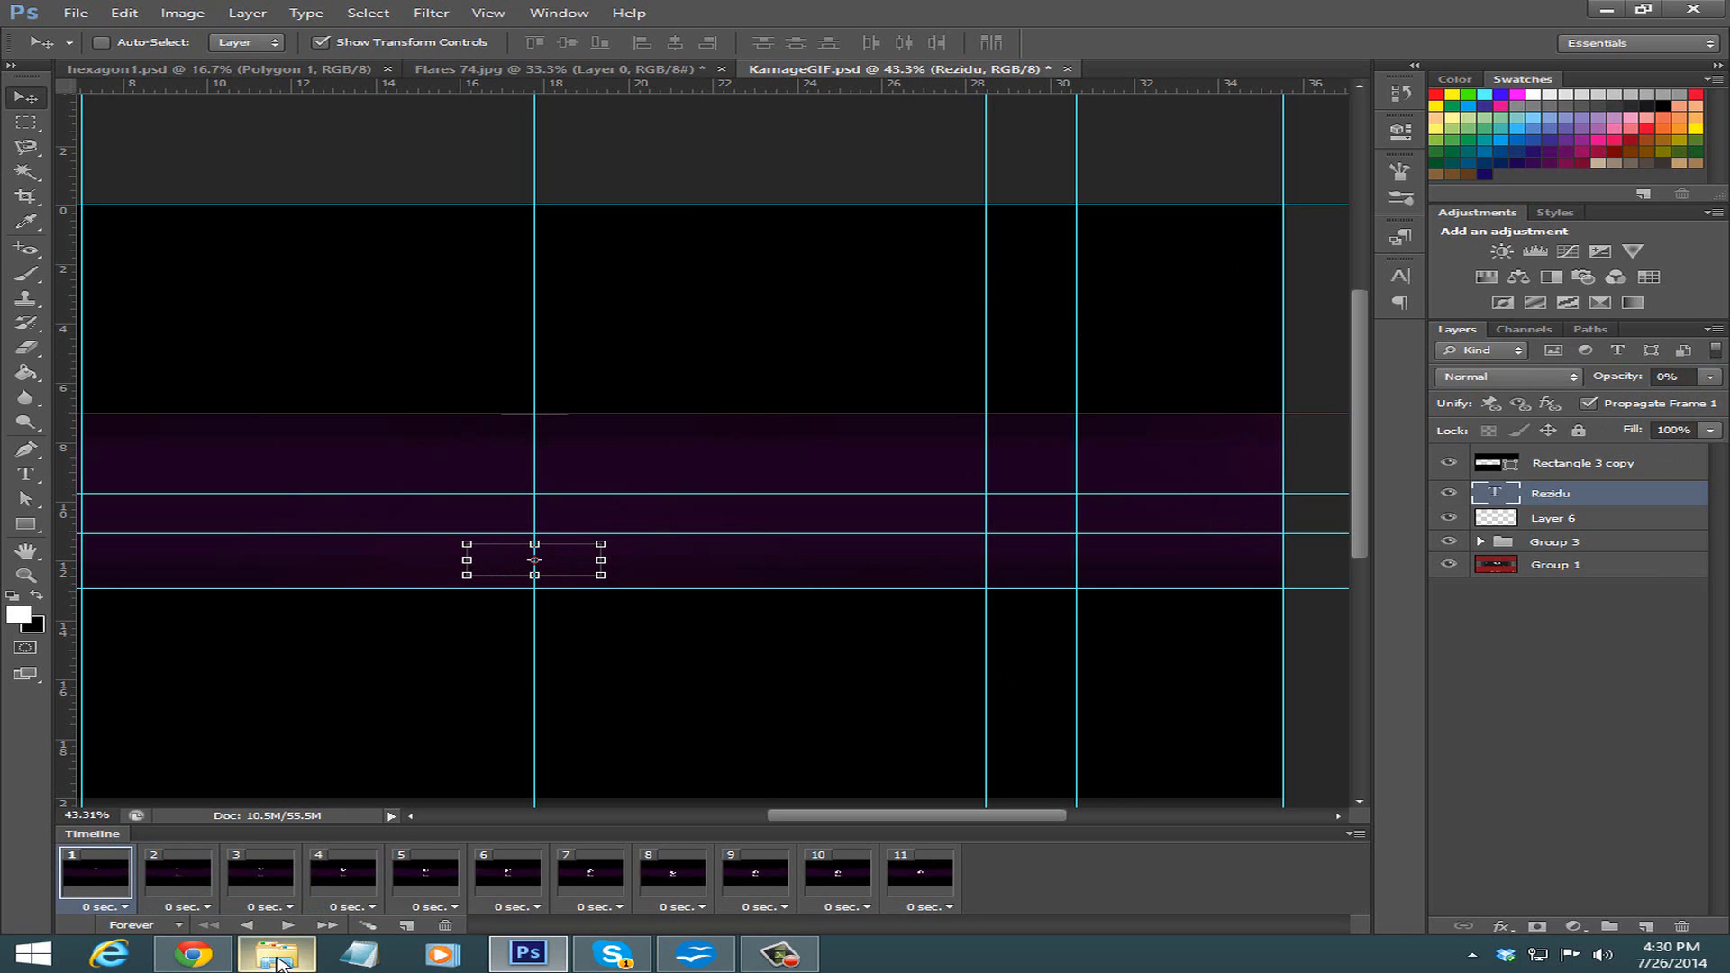
Play the animation preview, then compare the Rezidu text's opacity across frames 11 back to 7.
{"action": "left_click", "coordinate": [289, 926]}
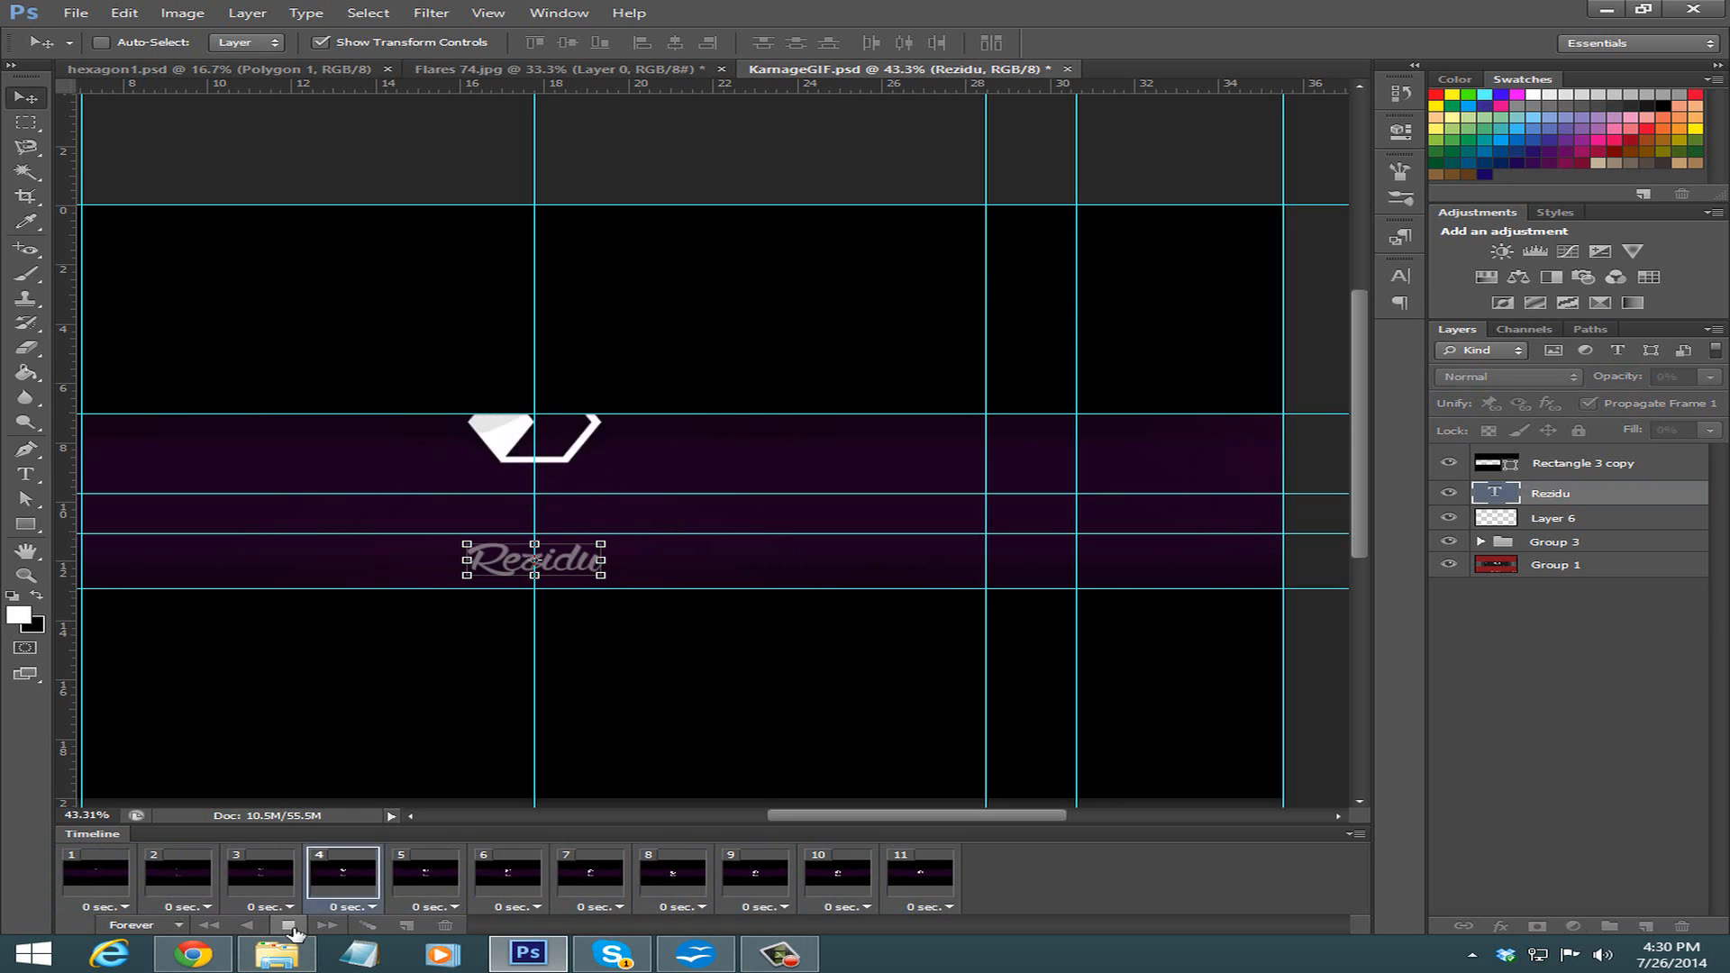
{"action": "left_click", "coordinate": [289, 926]}
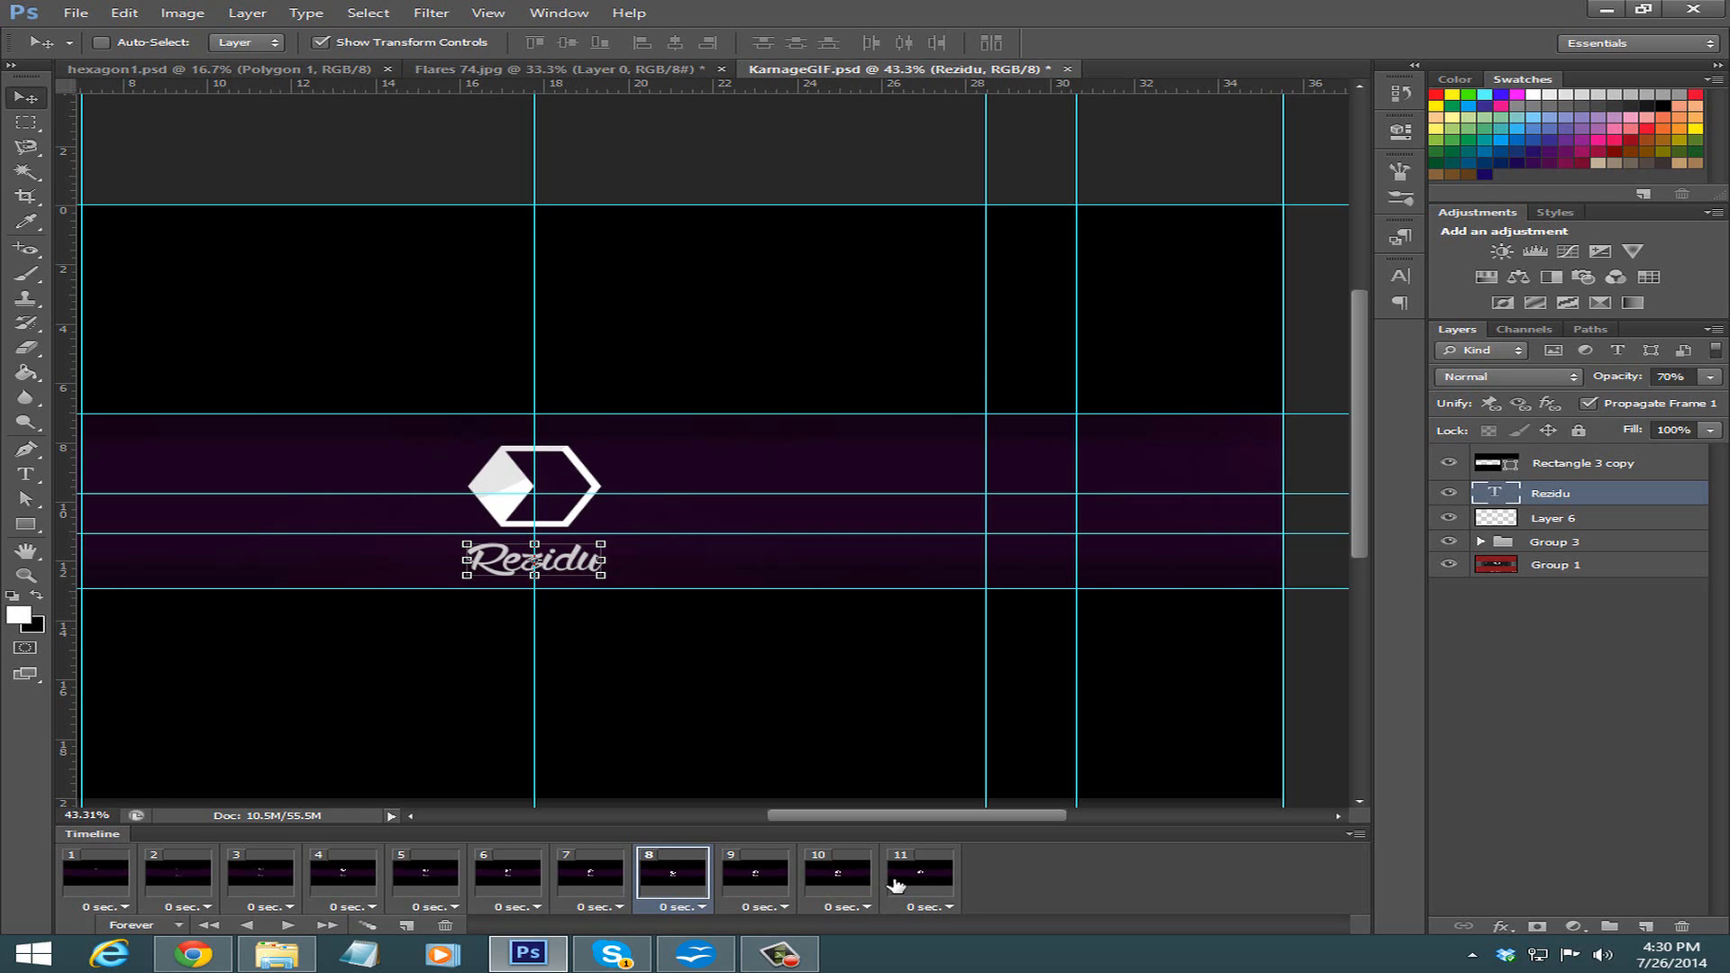
{"action": "left_click", "coordinate": [897, 886]}
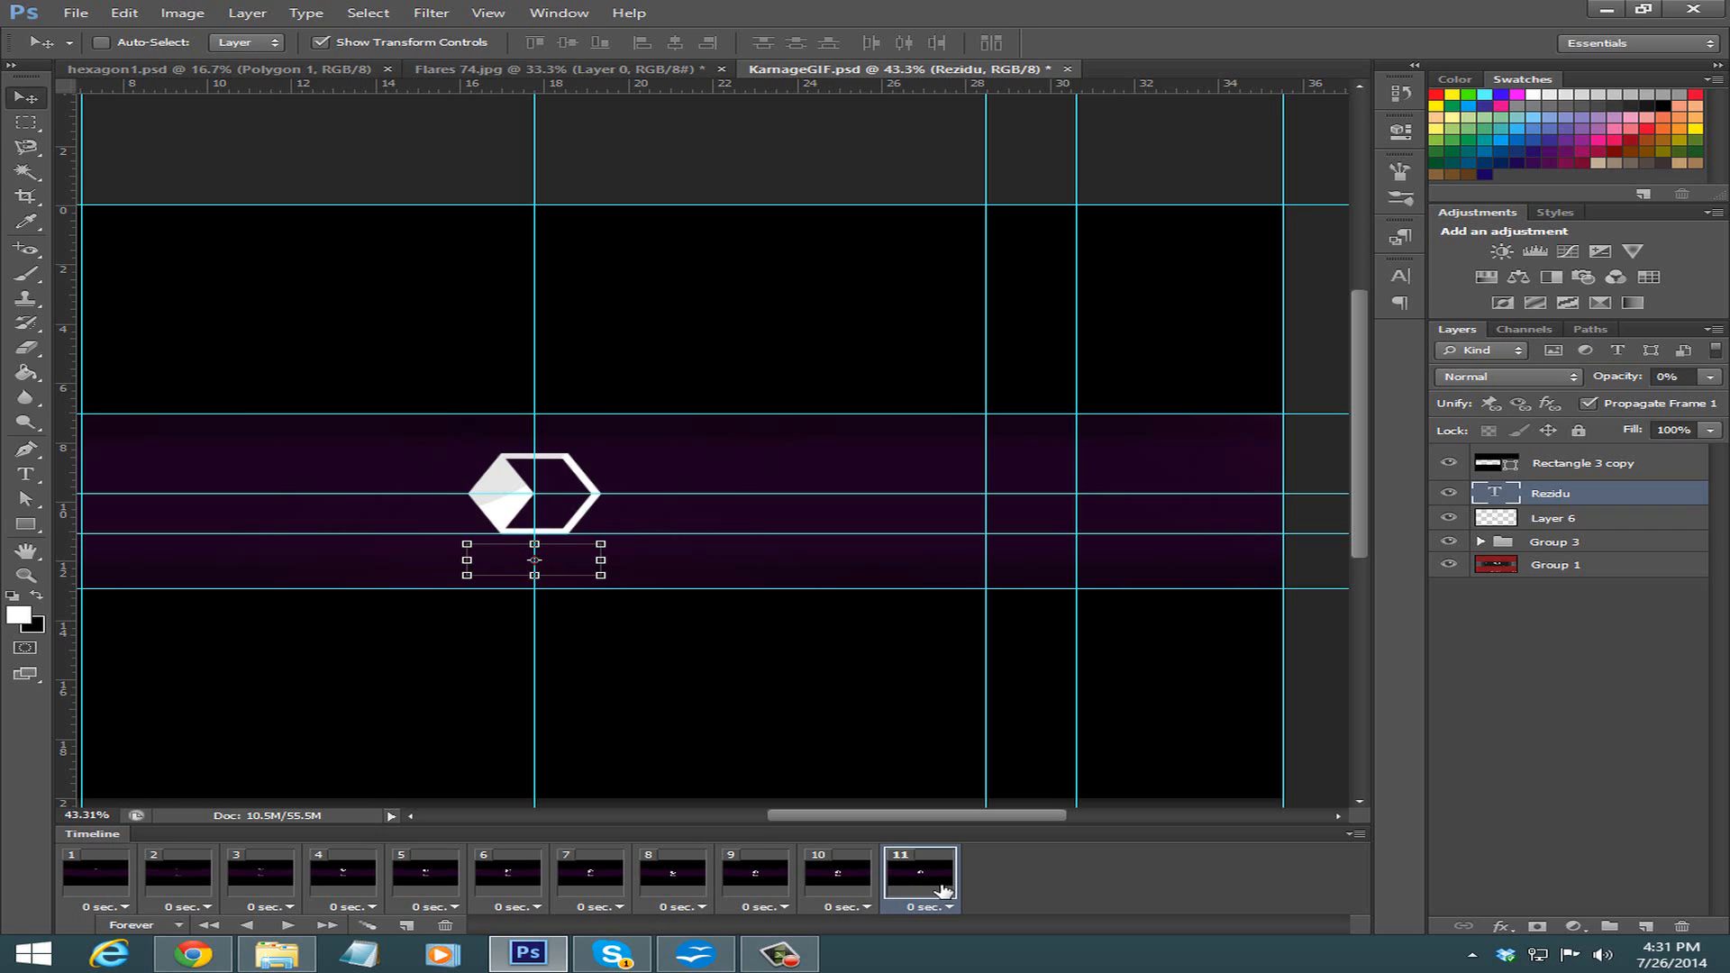
{"action": "left_click", "coordinate": [833, 882]}
{"action": "left_click", "coordinate": [908, 881]}
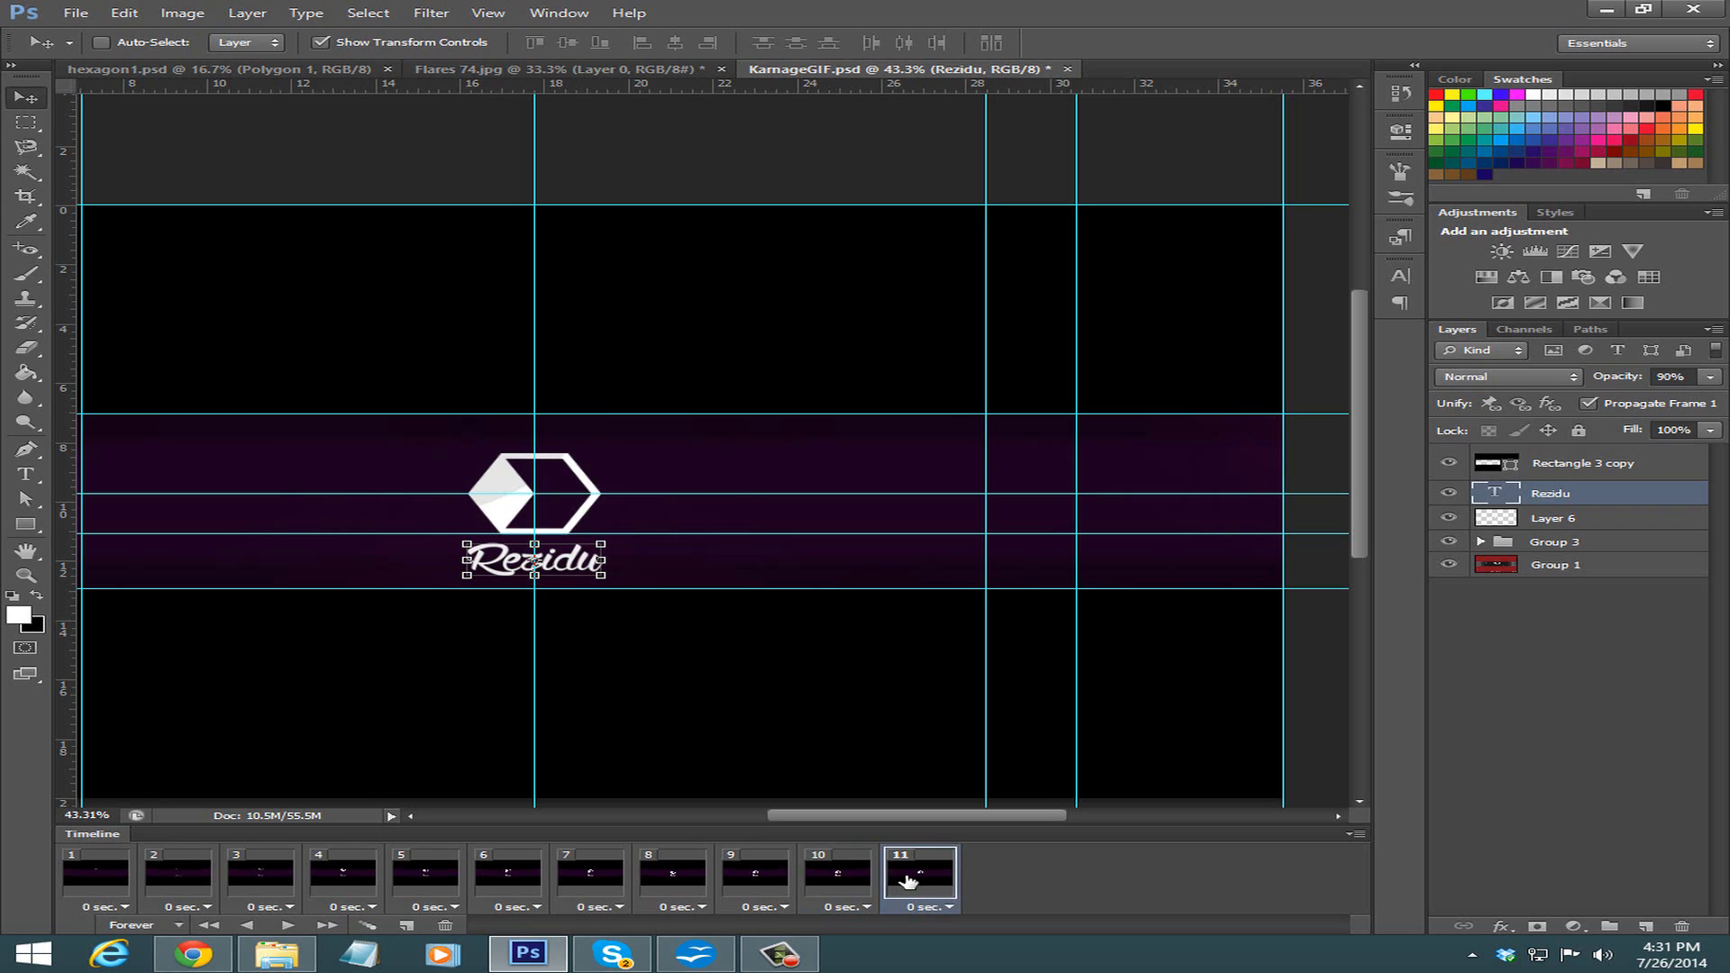
{"action": "left_click", "coordinate": [828, 881]}
{"action": "left_click", "coordinate": [724, 882]}
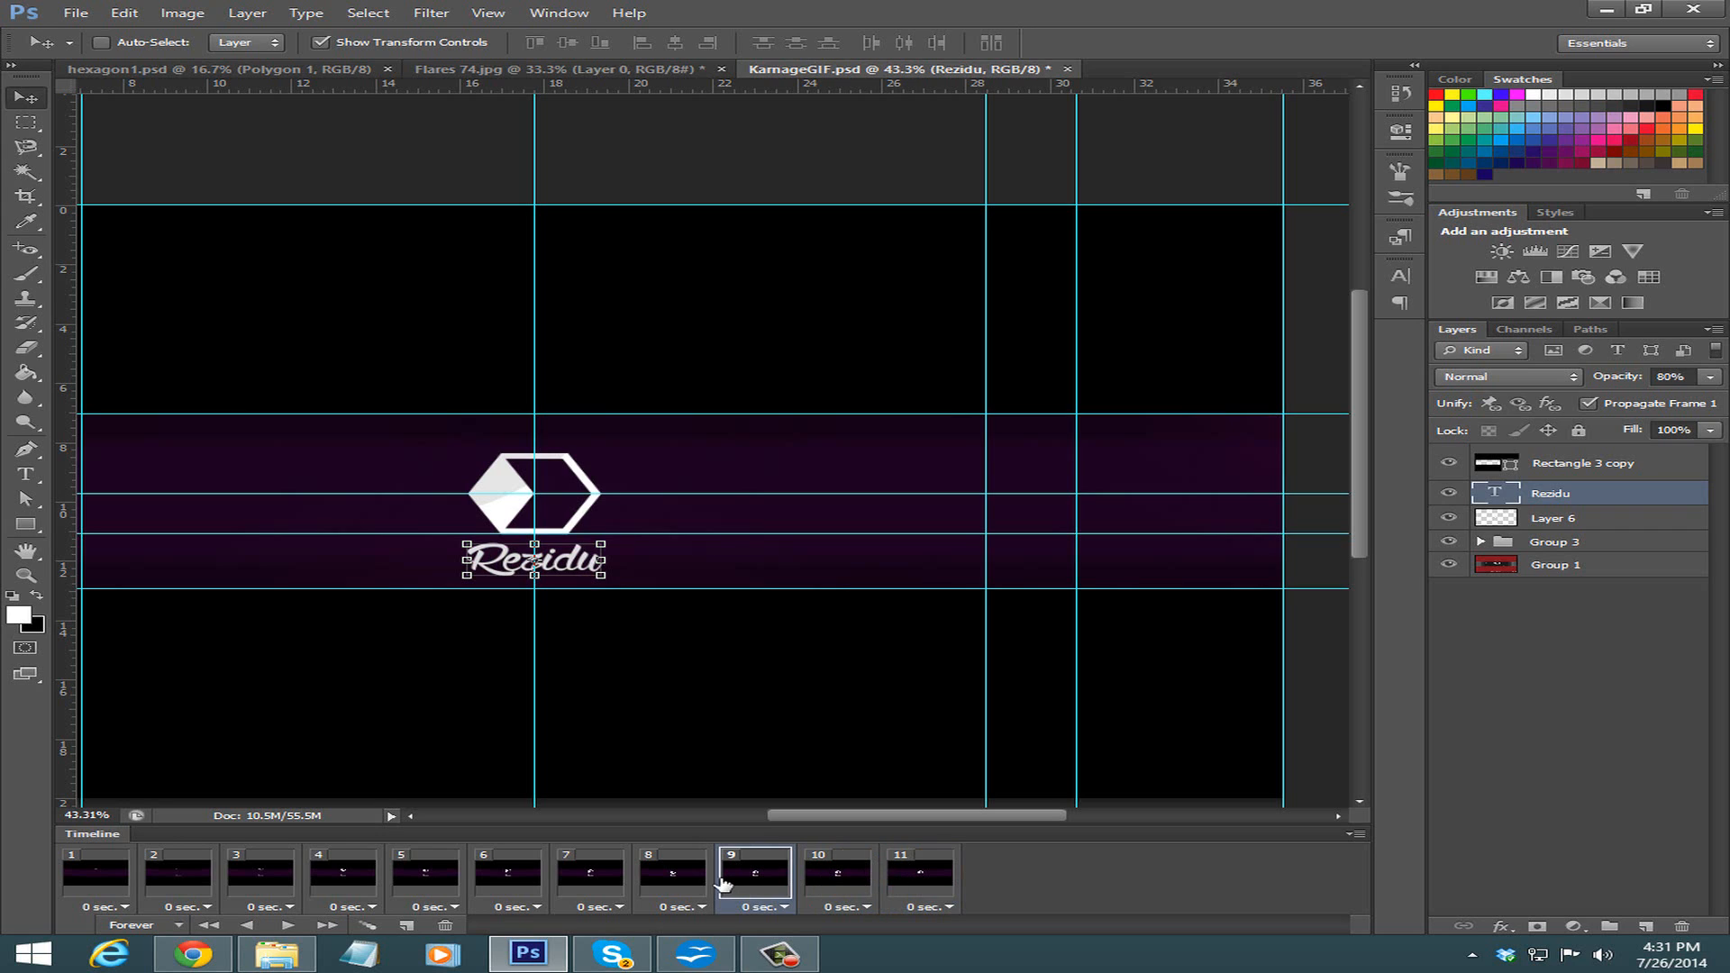
{"action": "left_click", "coordinate": [697, 881]}
{"action": "left_click", "coordinate": [576, 874]}
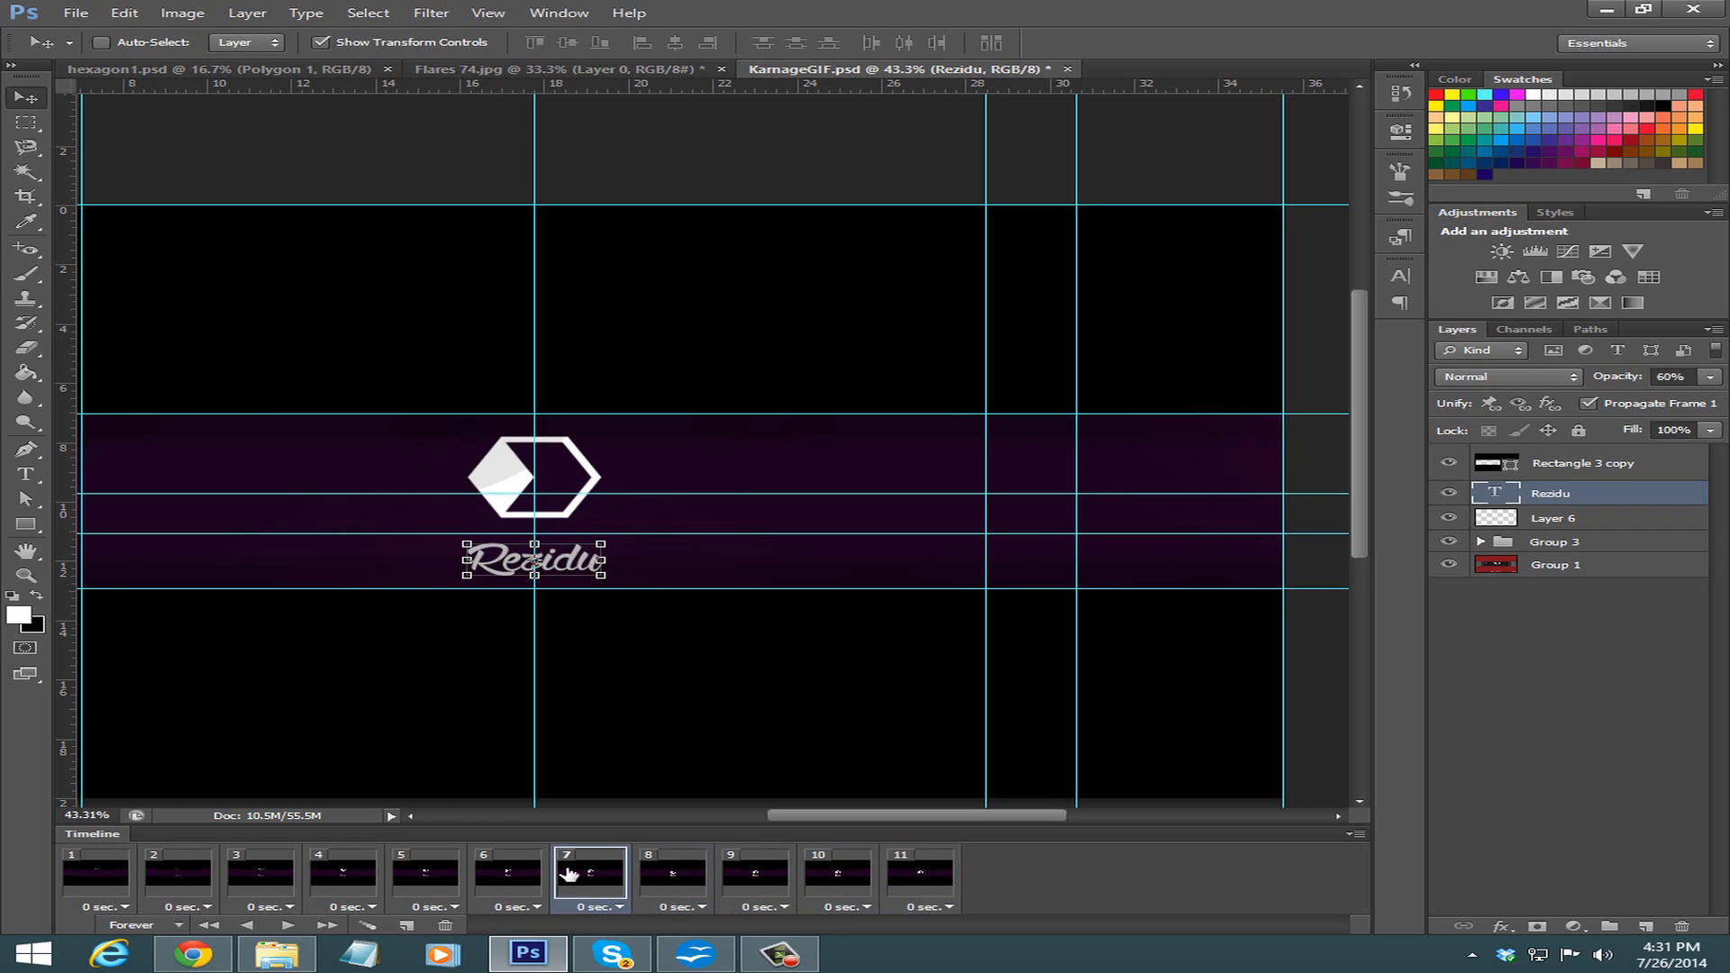
Set the Rezidu layer's opacity to 100% in frame 11 and check it against frame 10.
{"action": "left_click", "coordinate": [921, 879]}
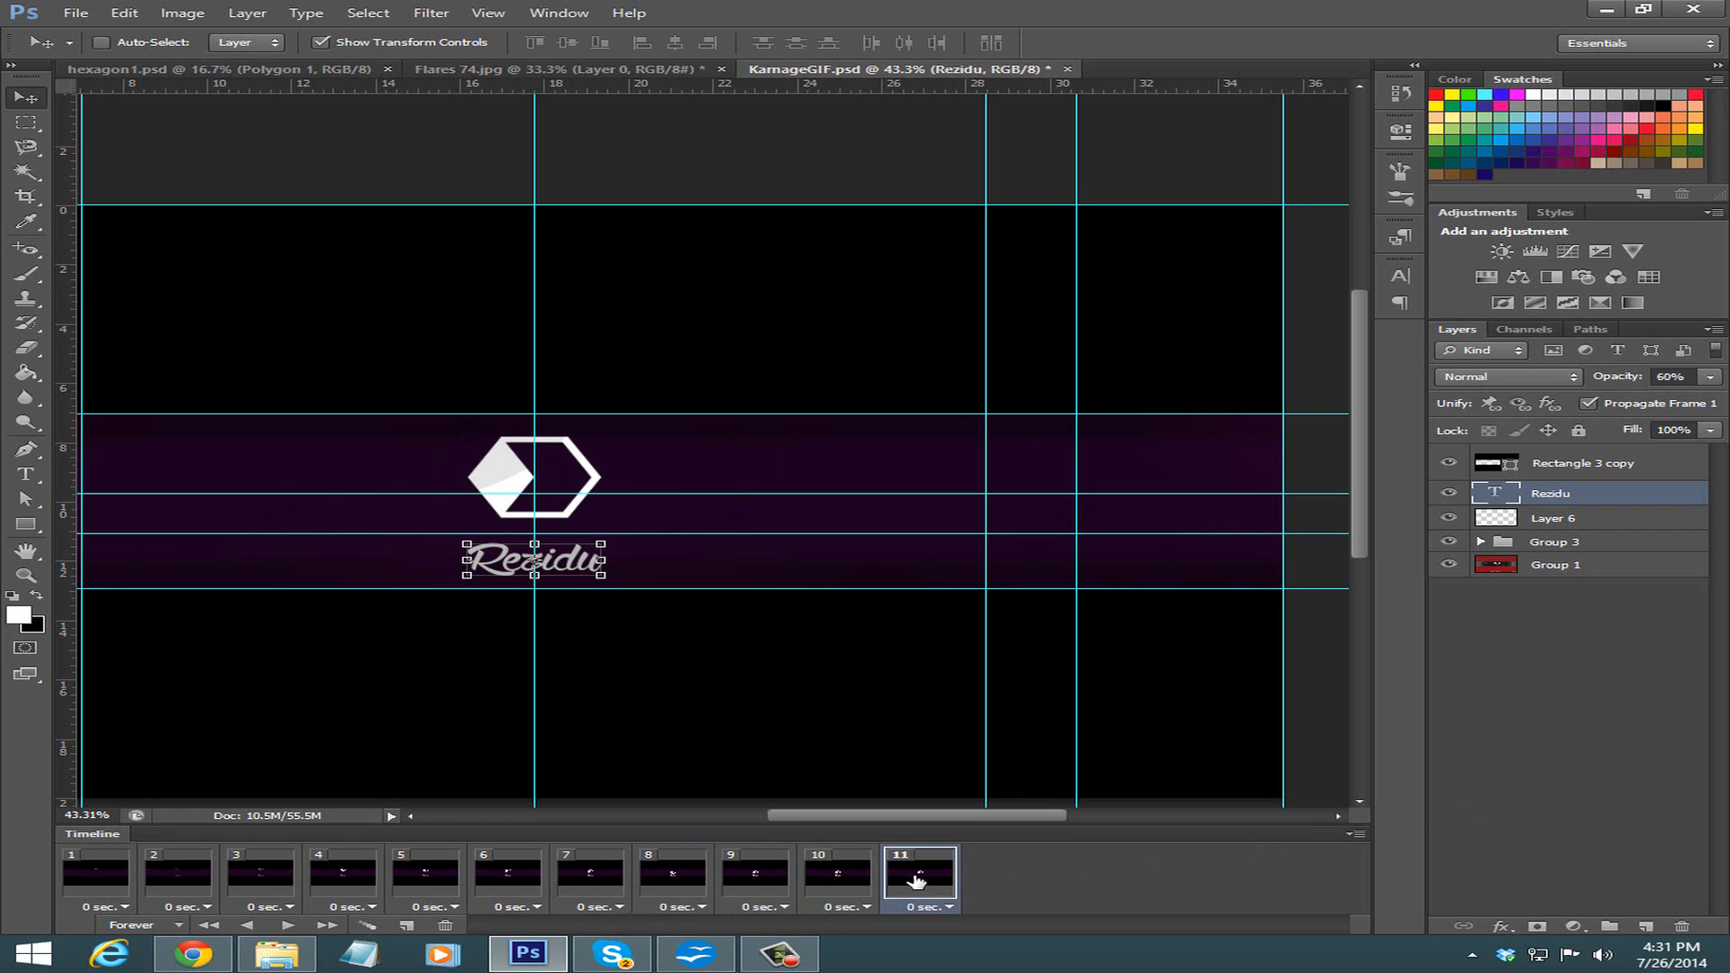
{"action": "left_click", "coordinate": [865, 879]}
{"action": "left_click", "coordinate": [888, 882]}
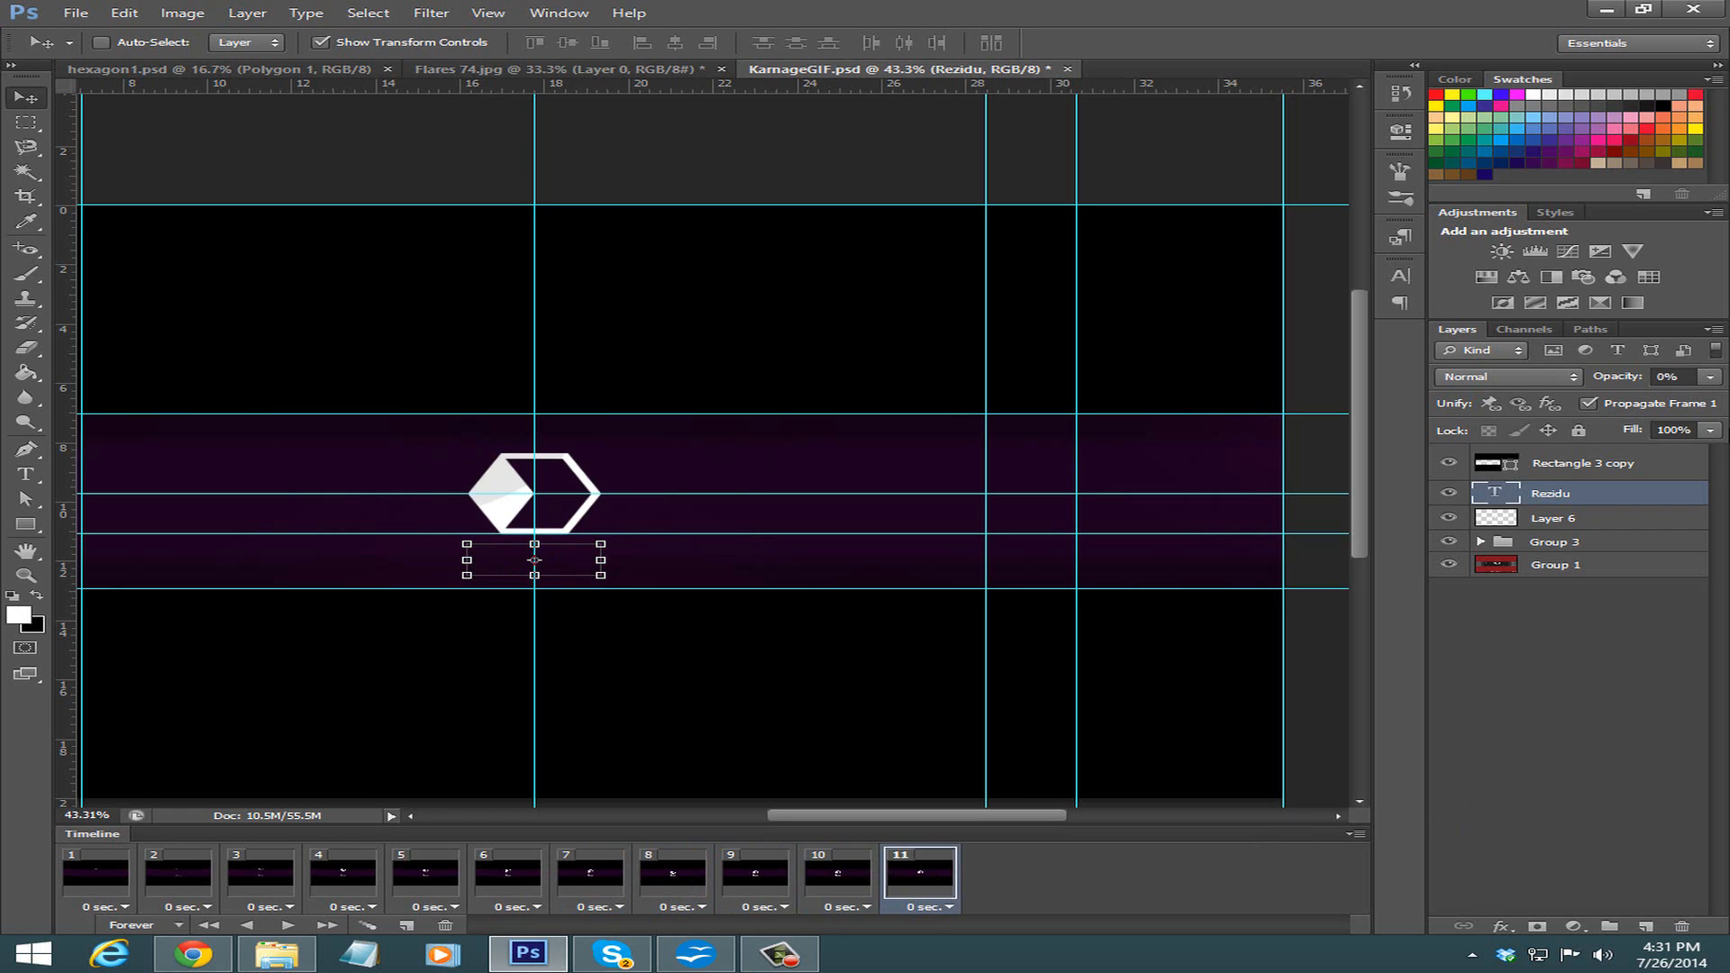
{"action": "left_click", "coordinate": [1672, 377]}
{"action": "type", "text": "100"}
{"action": "key", "text": "Return"}
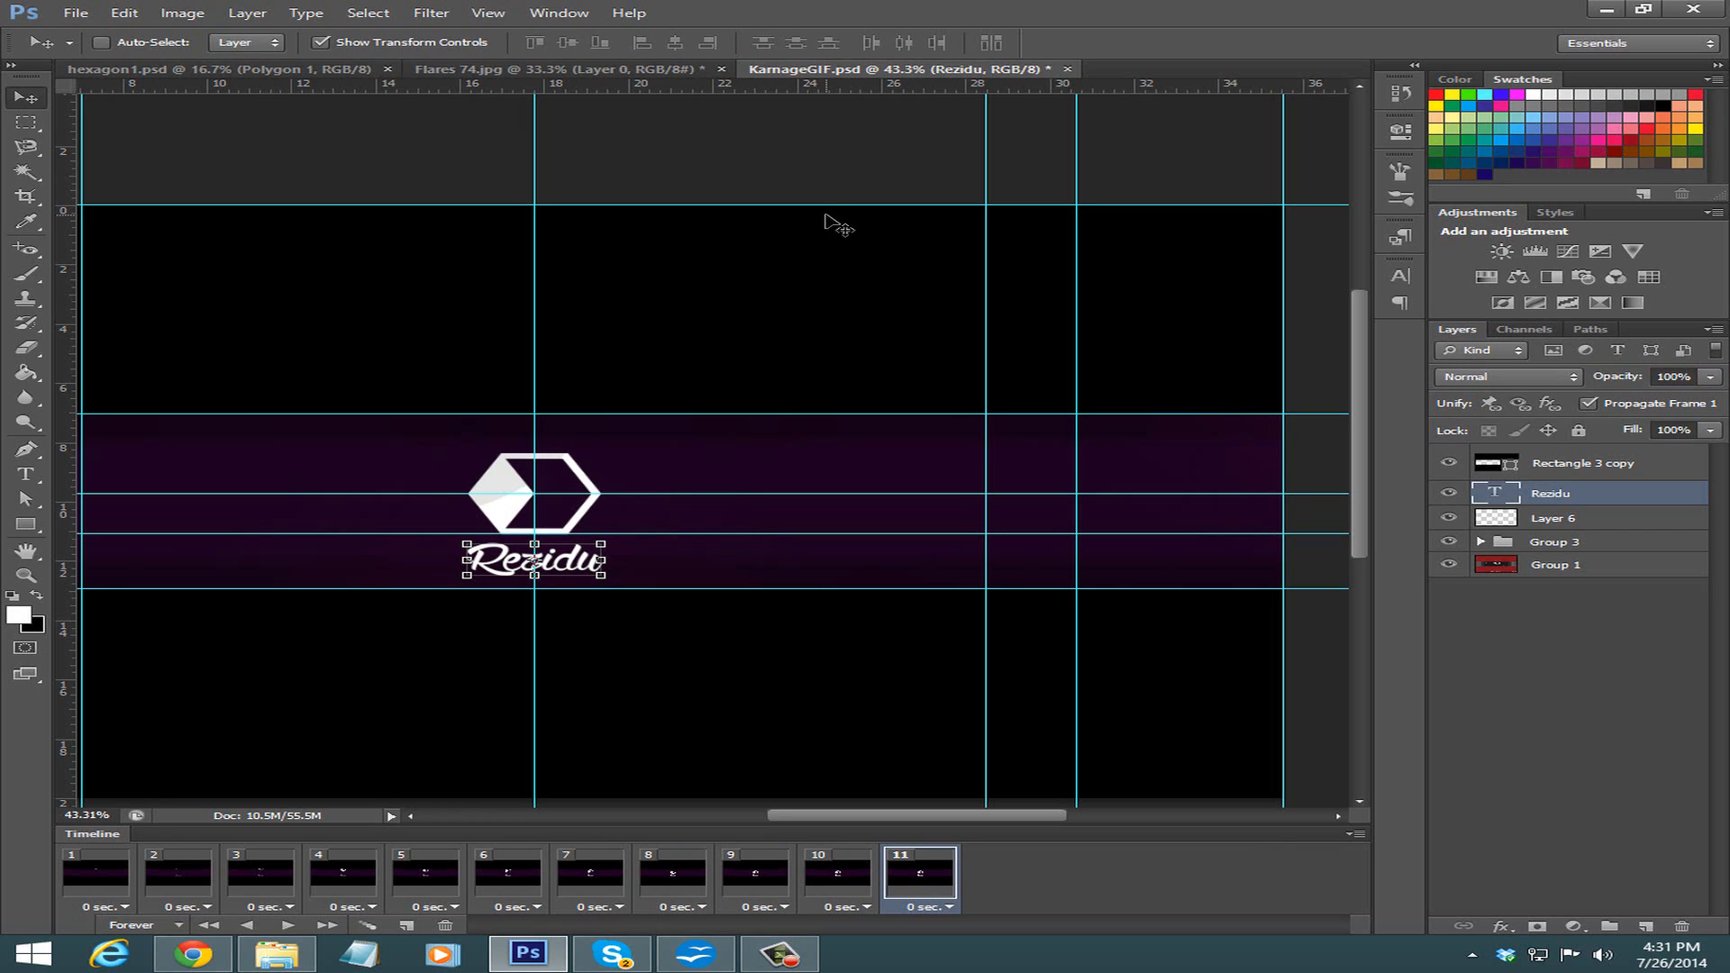
{"action": "left_click", "coordinate": [863, 881]}
{"action": "left_click", "coordinate": [891, 886]}
Add a new empty layer above Rectangle 3 copy and make frame 1 the active frame.
{"action": "left_click", "coordinate": [1502, 678]}
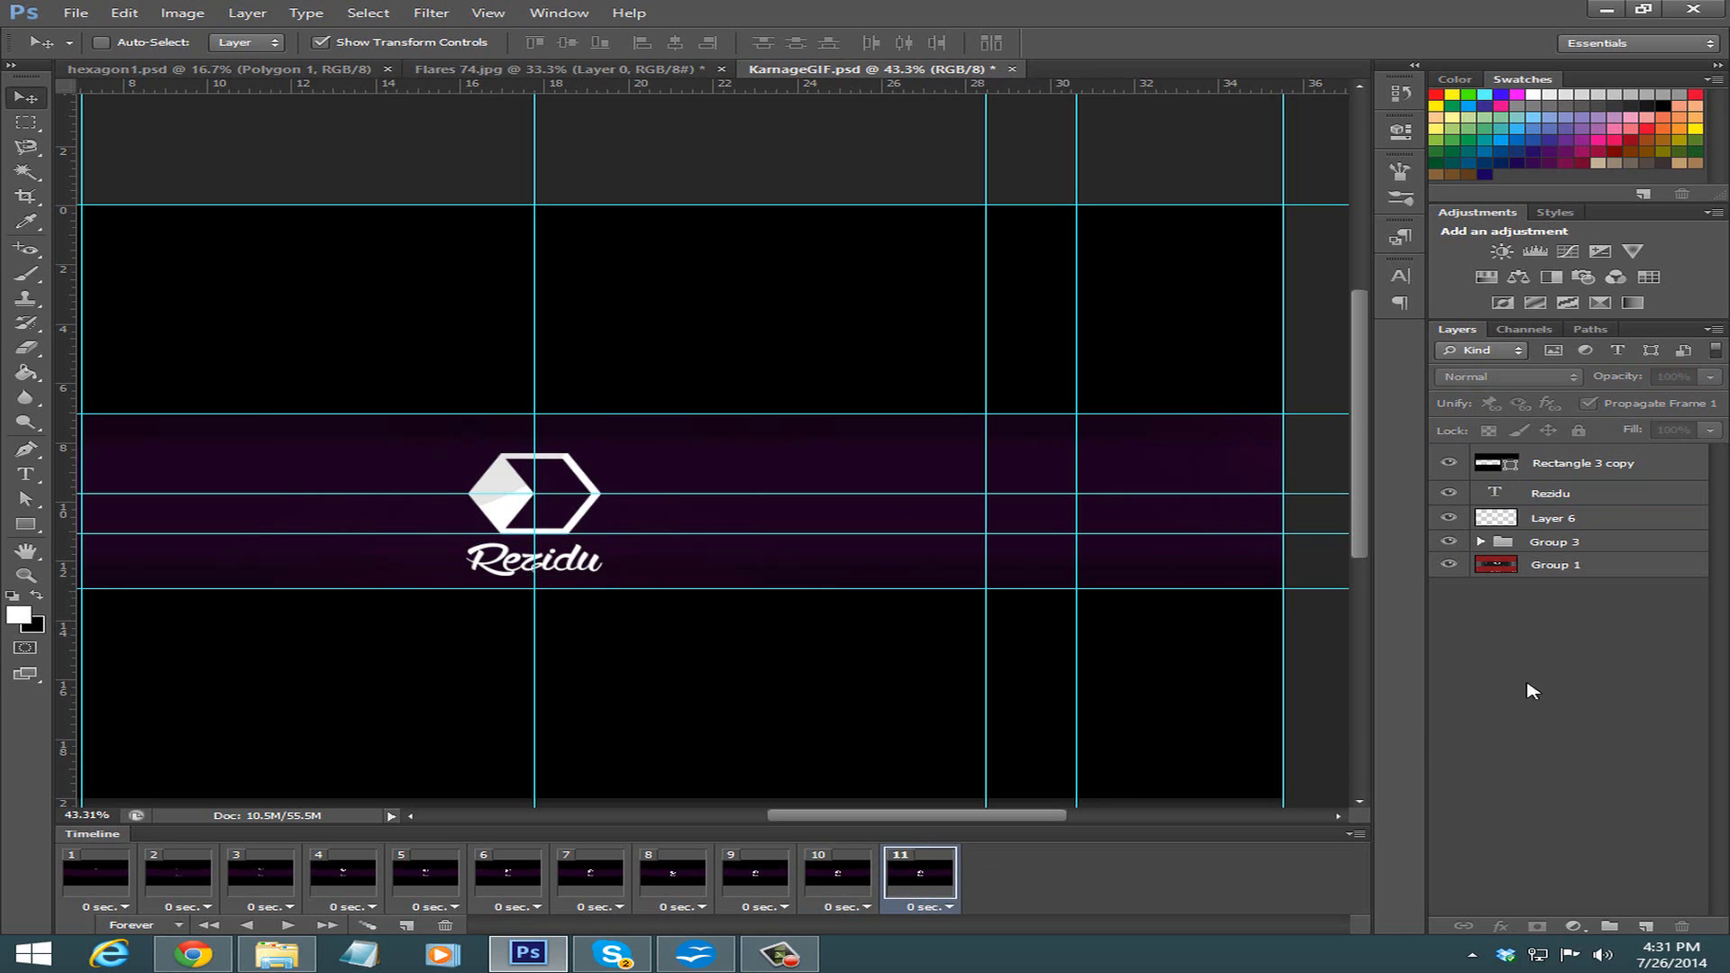
{"action": "left_click", "coordinate": [1646, 927]}
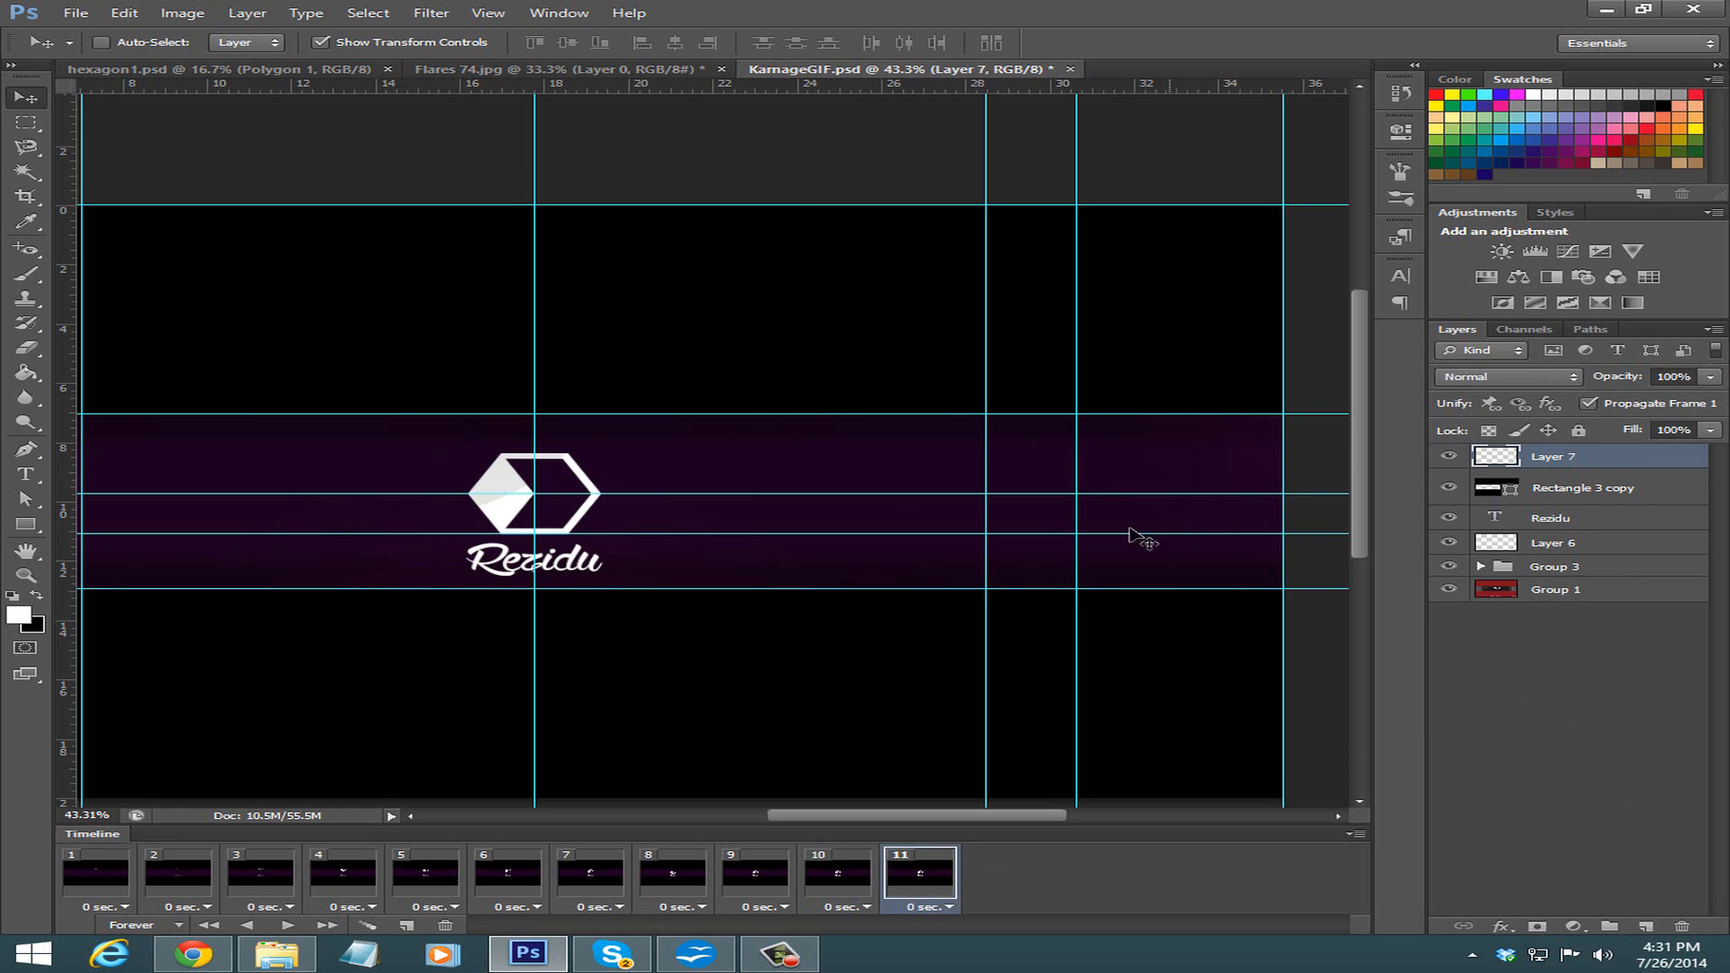
{"action": "left_click", "coordinate": [121, 881]}
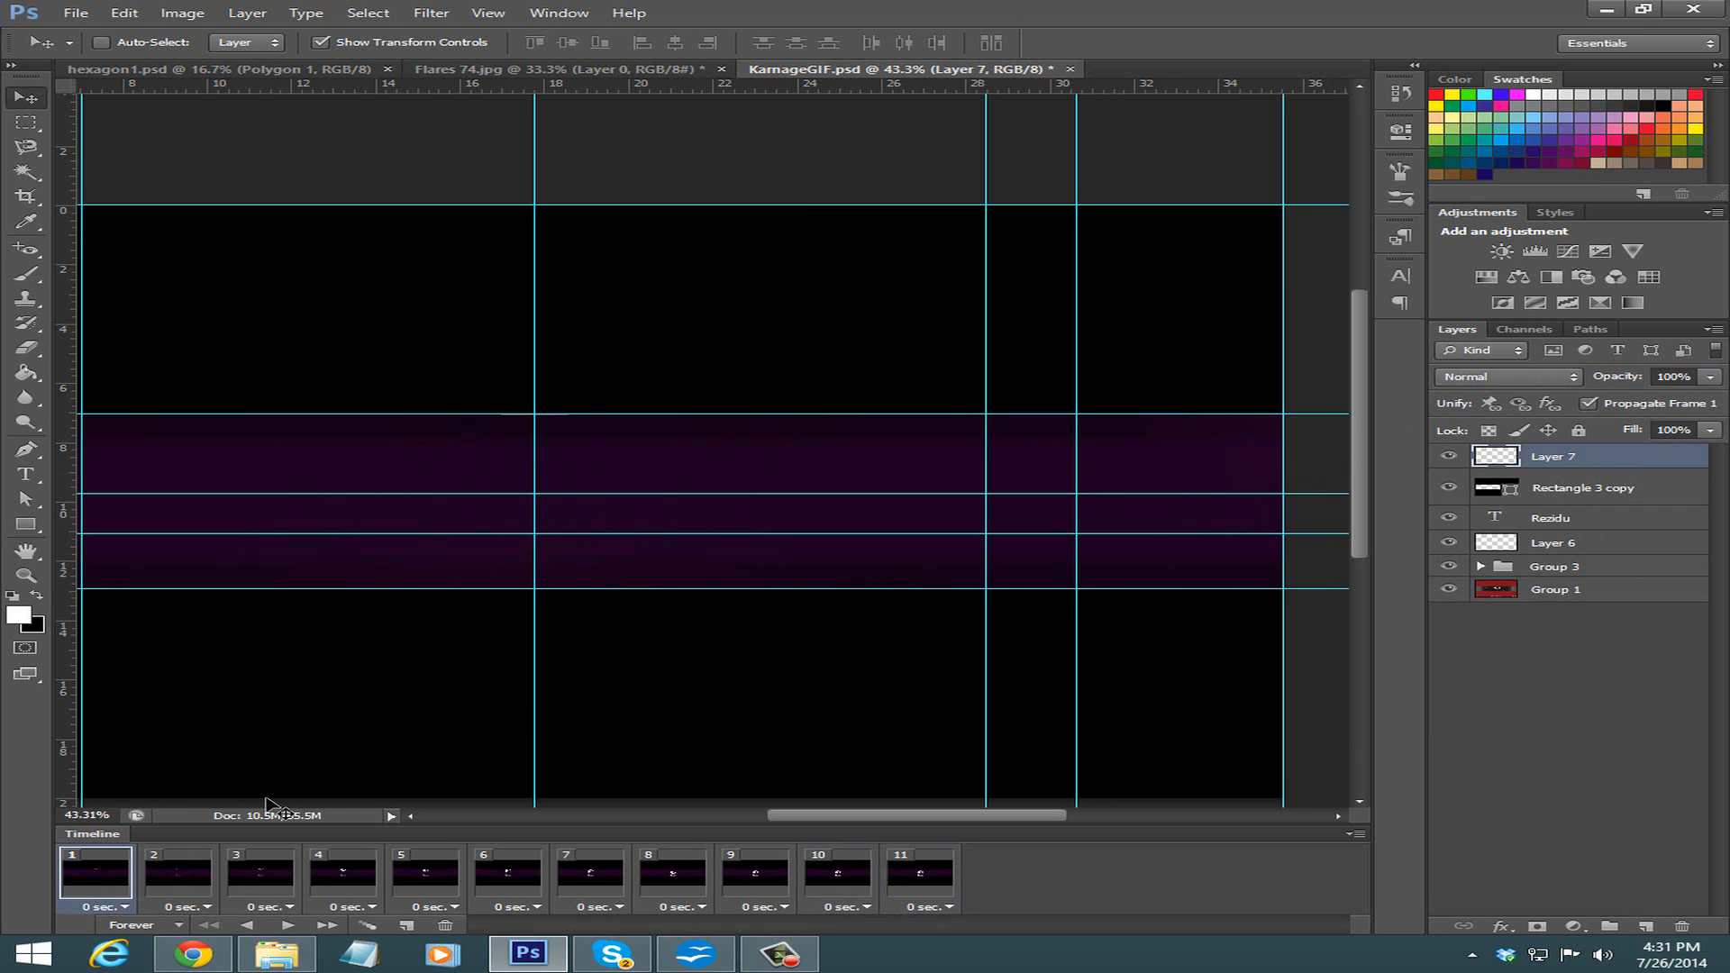
Set the Brush tool's foreground colour to magenta purple a41191.
{"action": "key", "text": "b"}
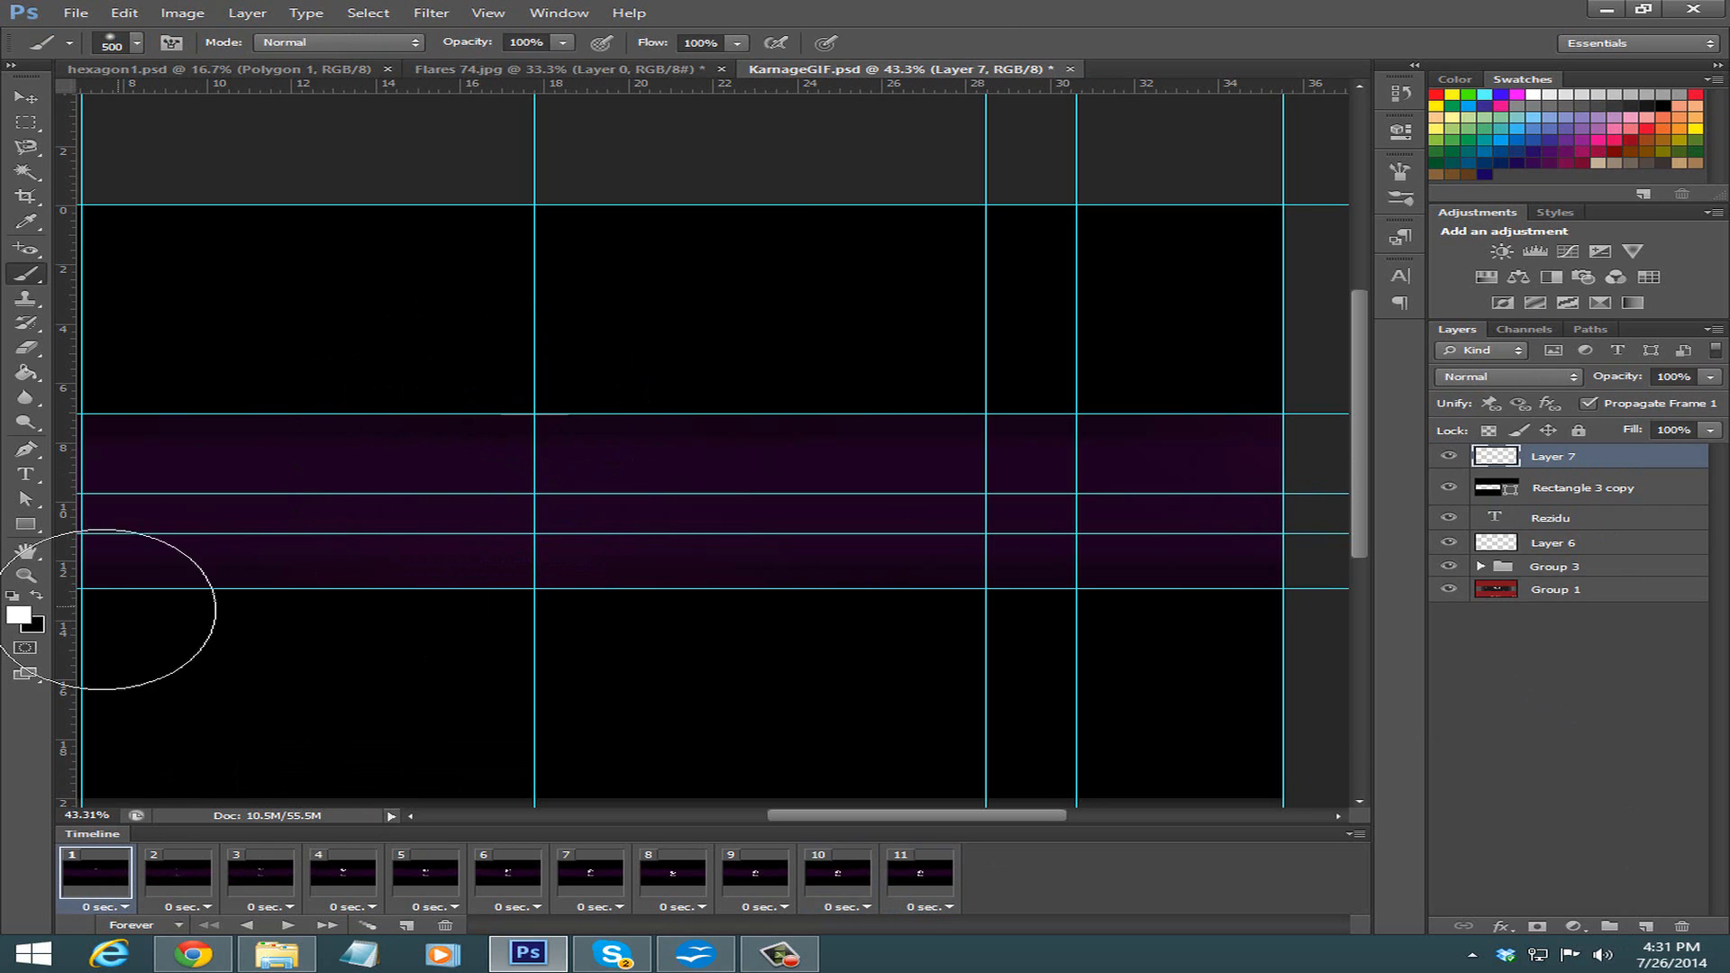
{"action": "left_click", "coordinate": [36, 594]}
{"action": "left_click", "coordinate": [19, 617]}
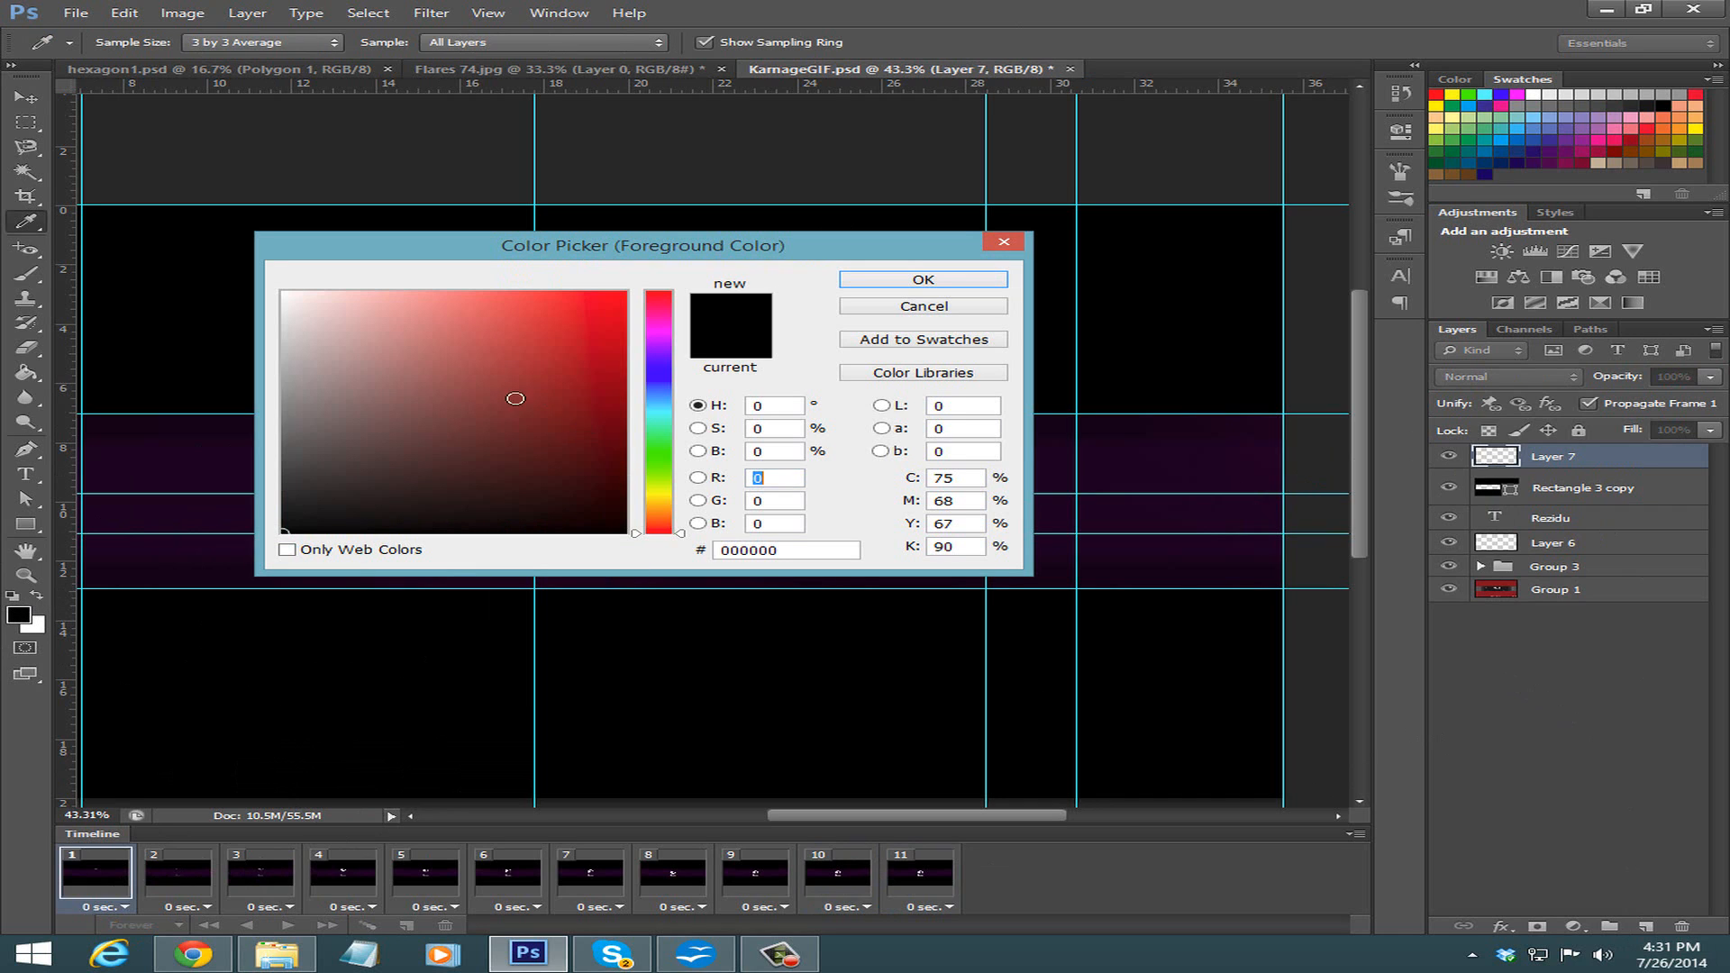
{"action": "left_click", "coordinate": [658, 326]}
{"action": "mouse_move", "coordinate": [554, 377]}
{"action": "left_mouse_down"}
{"action": "mouse_move", "coordinate": [646, 375]}
{"action": "mouse_move", "coordinate": [575, 368]}
{"action": "mouse_move", "coordinate": [590, 378]}
{"action": "left_mouse_up"}
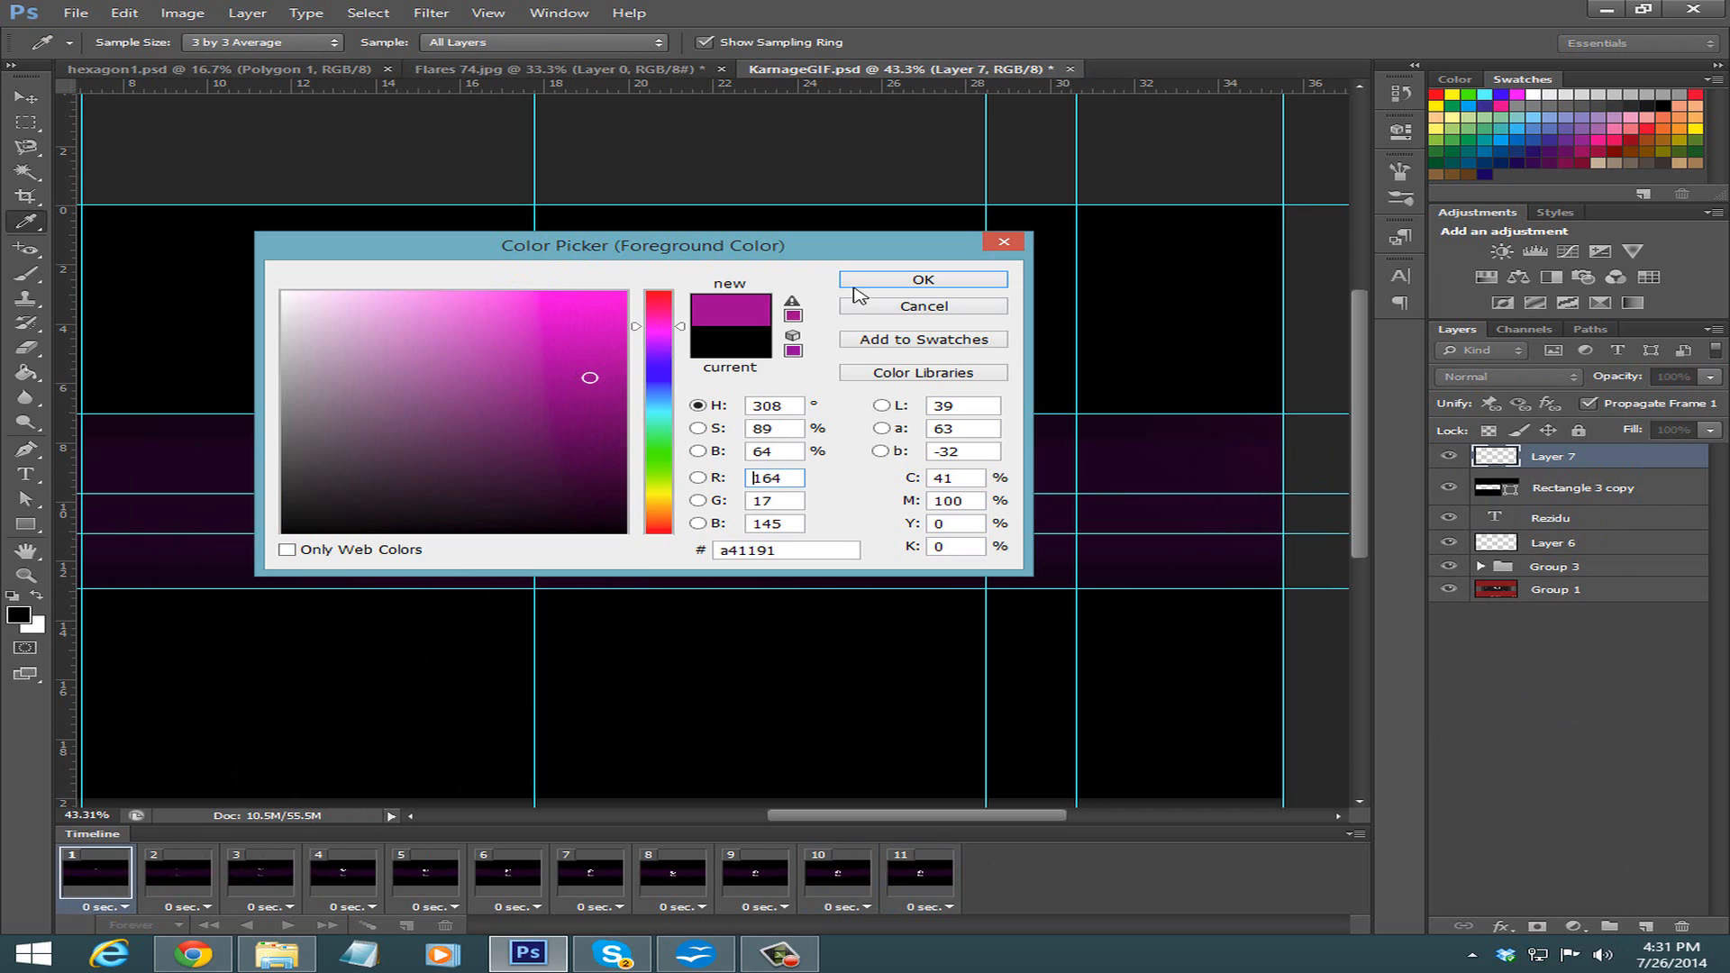
{"action": "left_click", "coordinate": [864, 283]}
Paint one soft 500 px brush dab on the vertical guide above the band and move Layer 7 below Layer 6.
{"action": "key", "text": "b"}
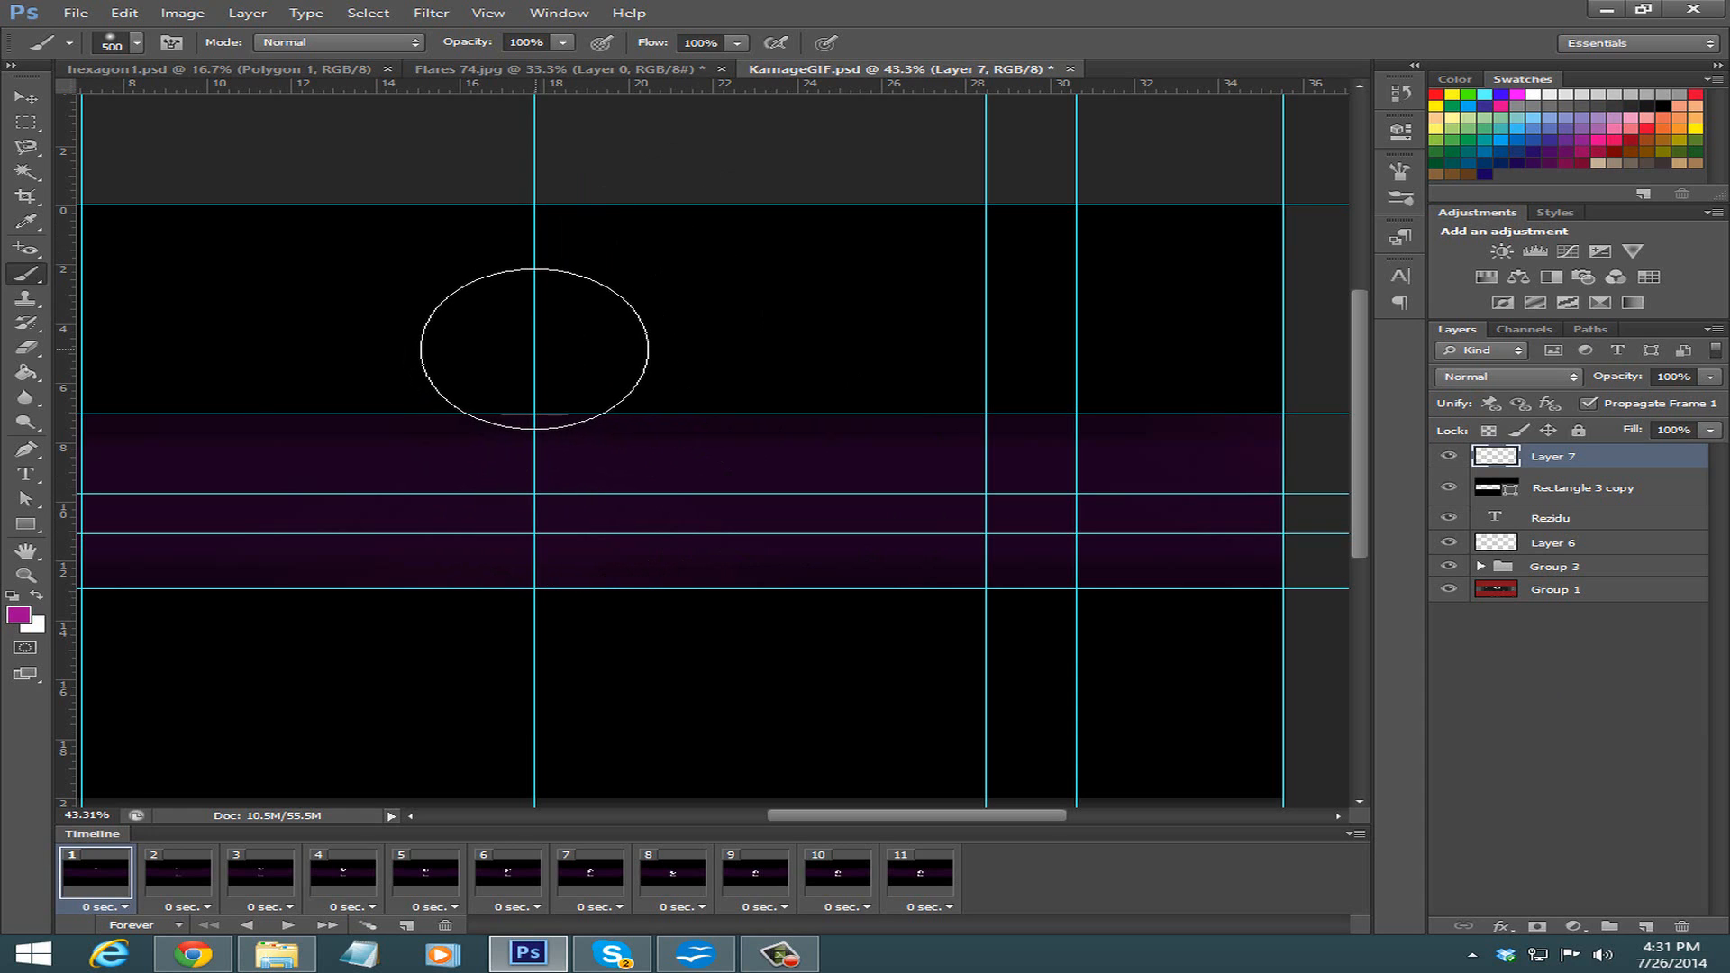
{"action": "left_click", "coordinate": [534, 349]}
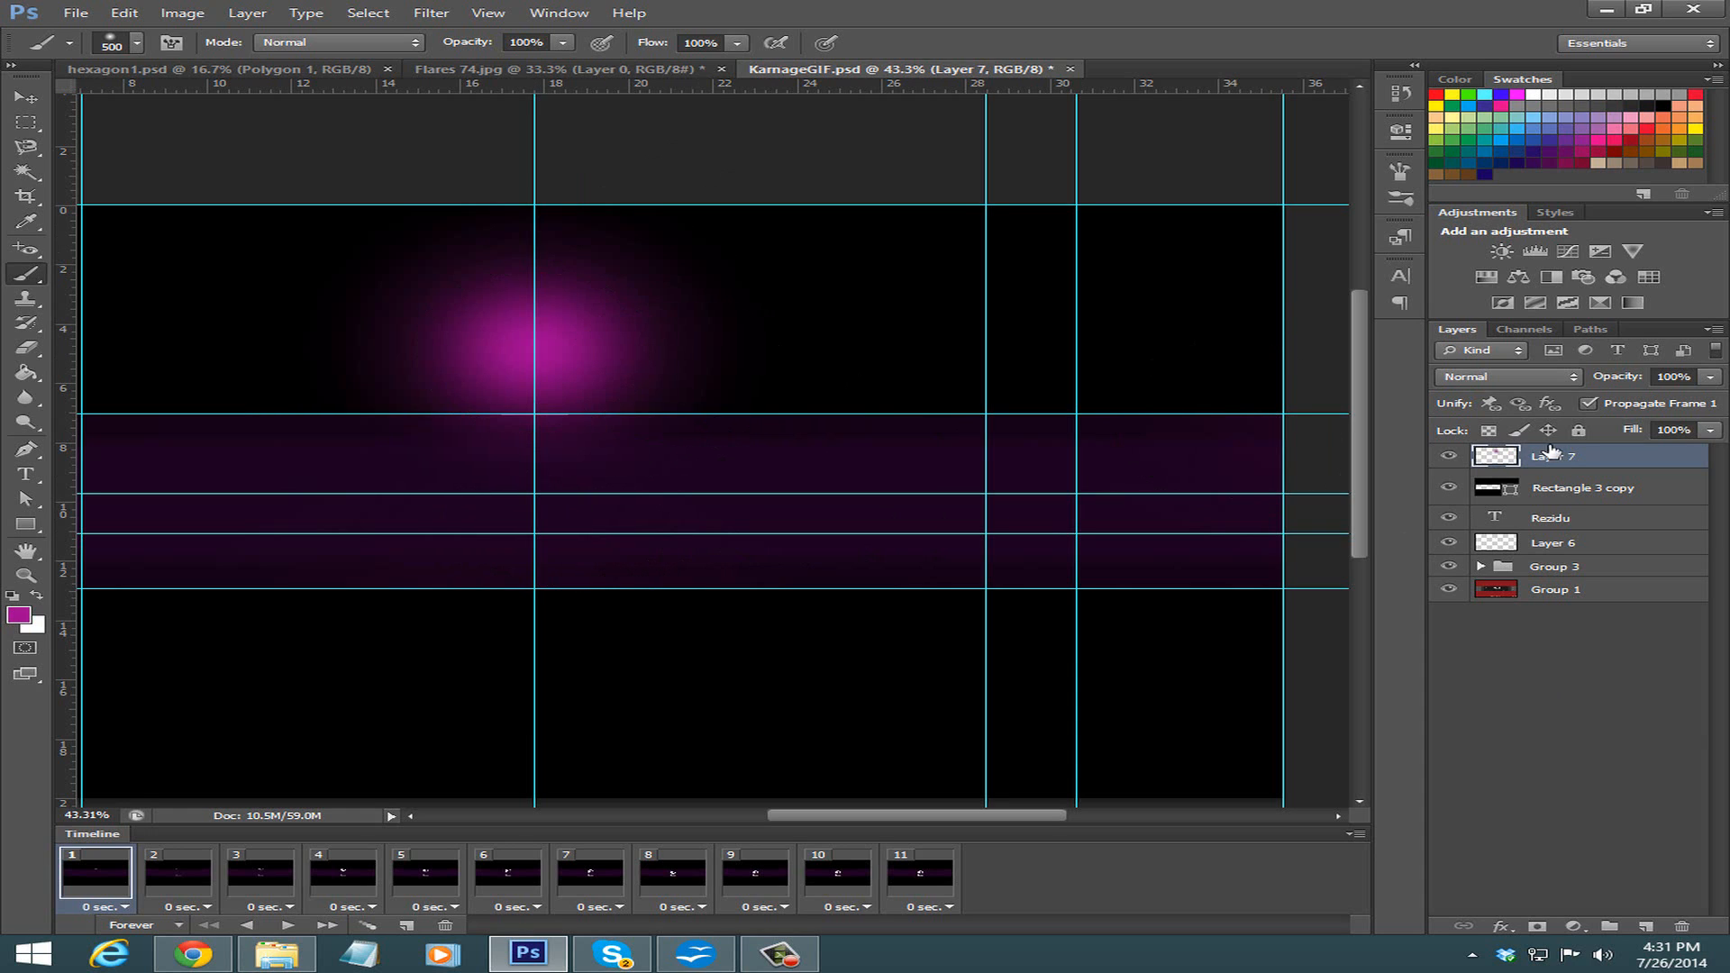
{"action": "left_click_drag", "start_coordinate": [1549, 460], "coordinate": [1546, 559]}
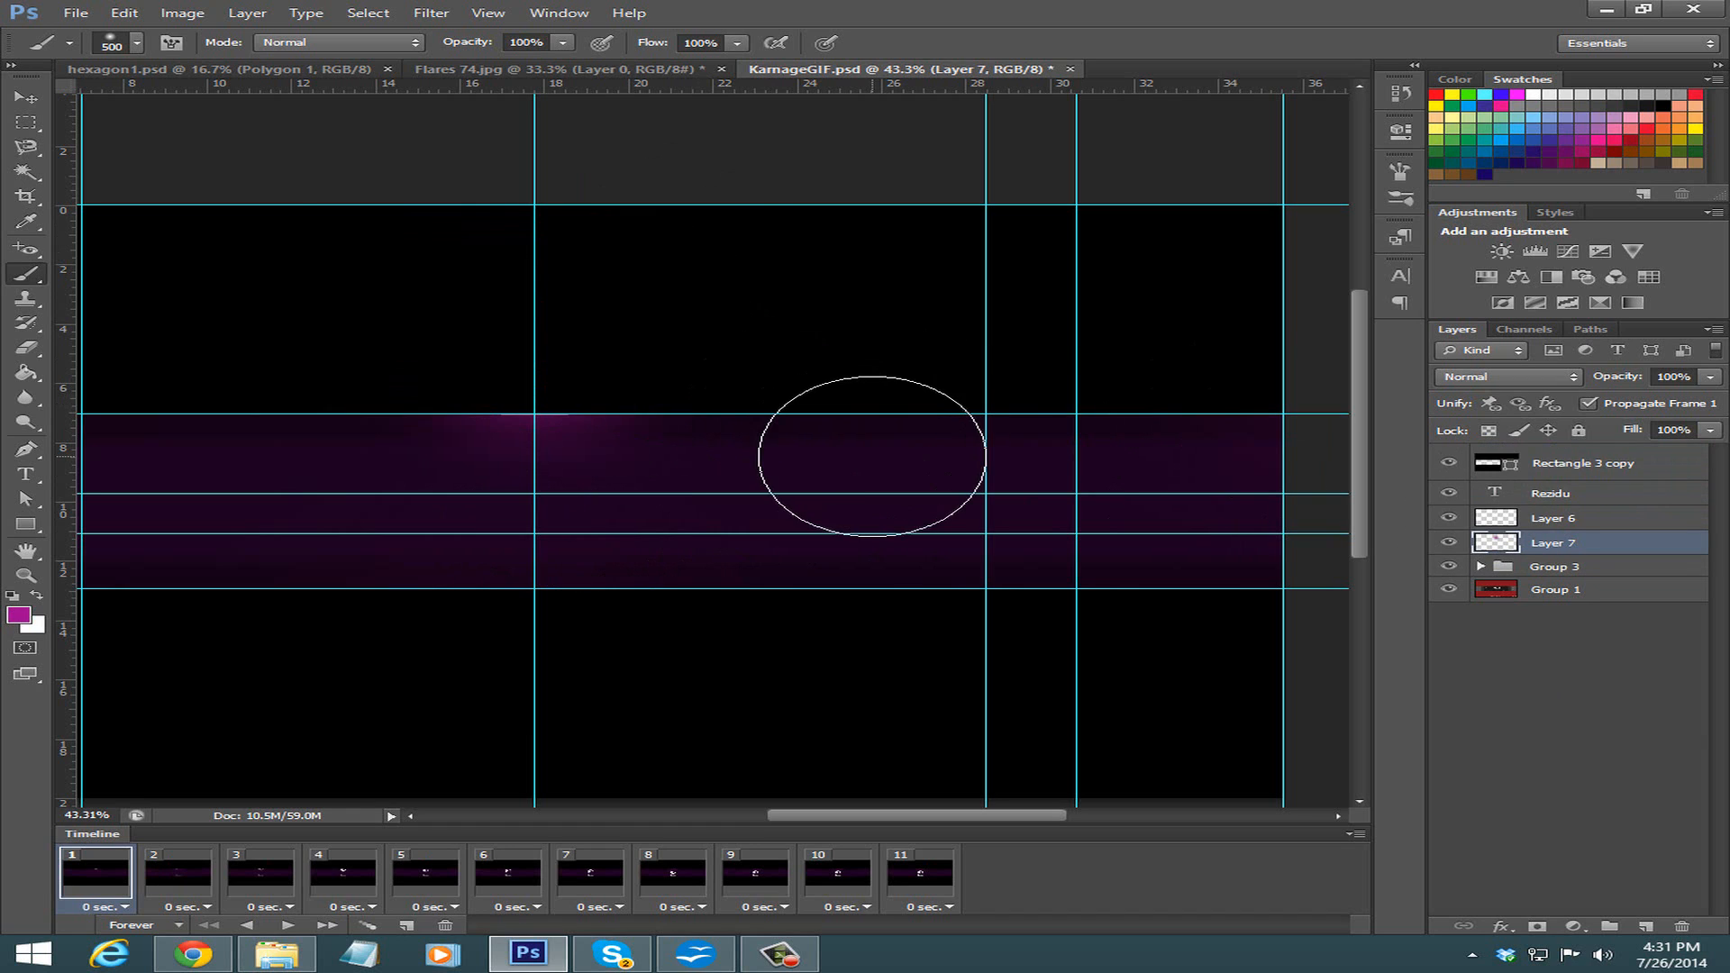
Enlarge the purple glow to about 137% and centre it on the vertical guide at the band's upper edge.
{"action": "key", "text": "v"}
{"action": "left_click_drag", "start_coordinate": [708, 390], "coordinate": [1054, 583]}
{"action": "left_click_drag", "start_coordinate": [734, 606], "coordinate": [637, 560]}
{"action": "key", "text": "Return"}
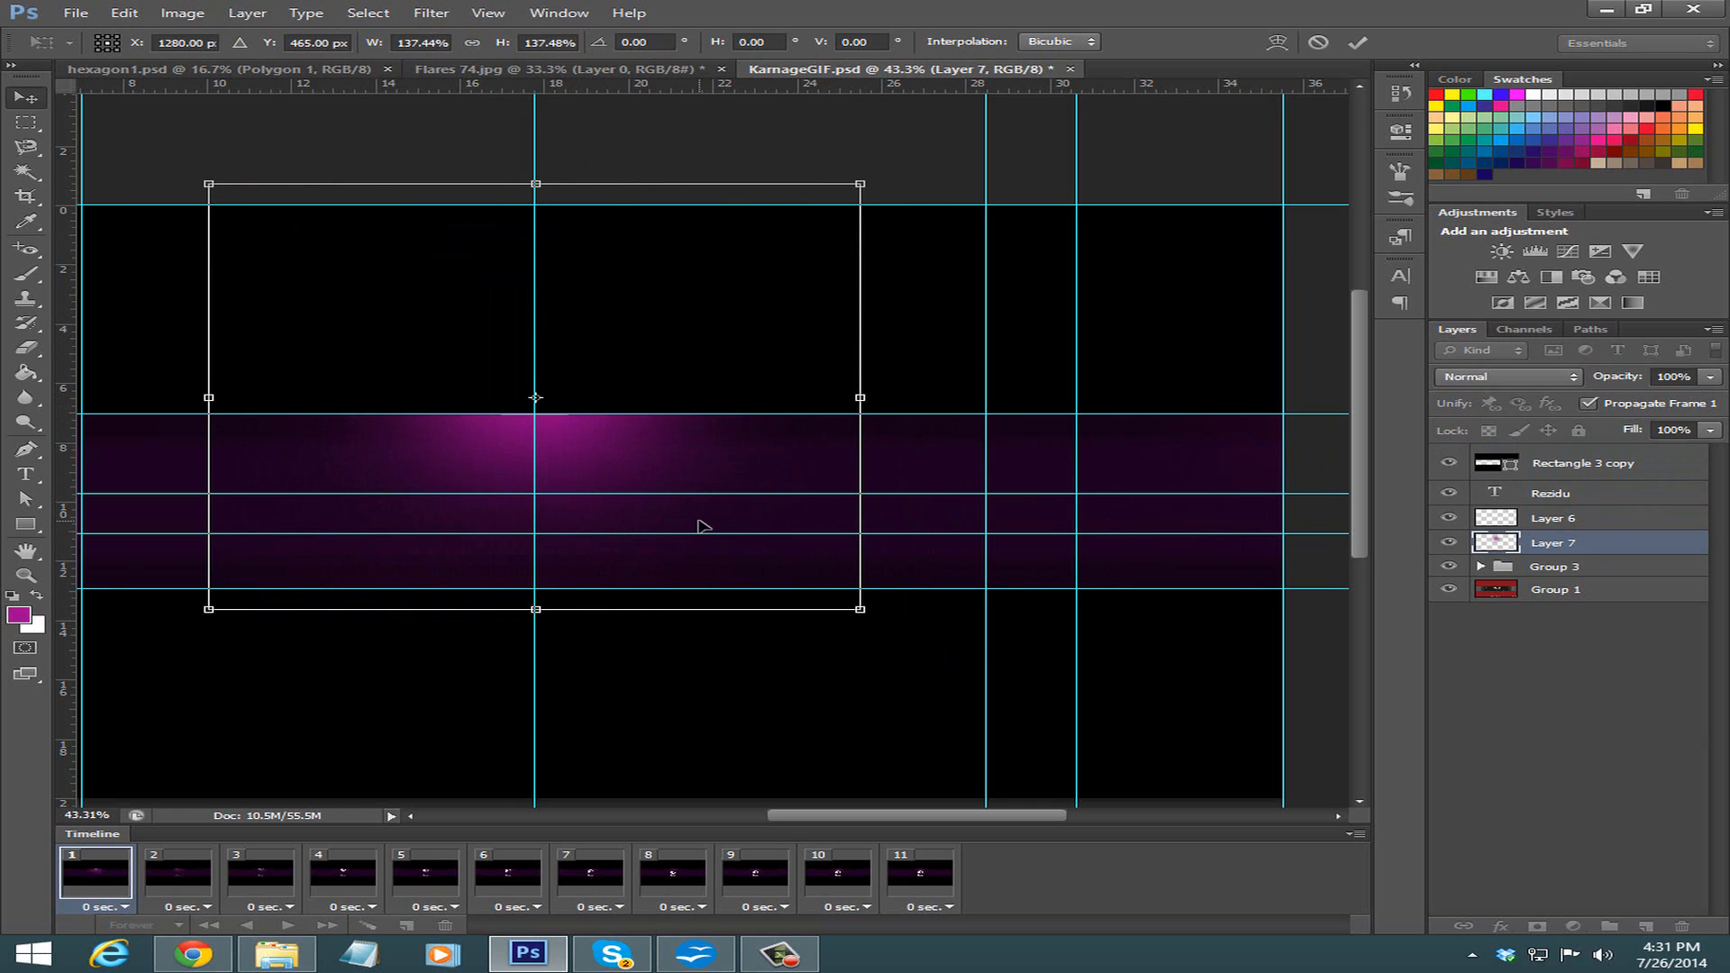
{"action": "left_click", "coordinate": [1471, 736]}
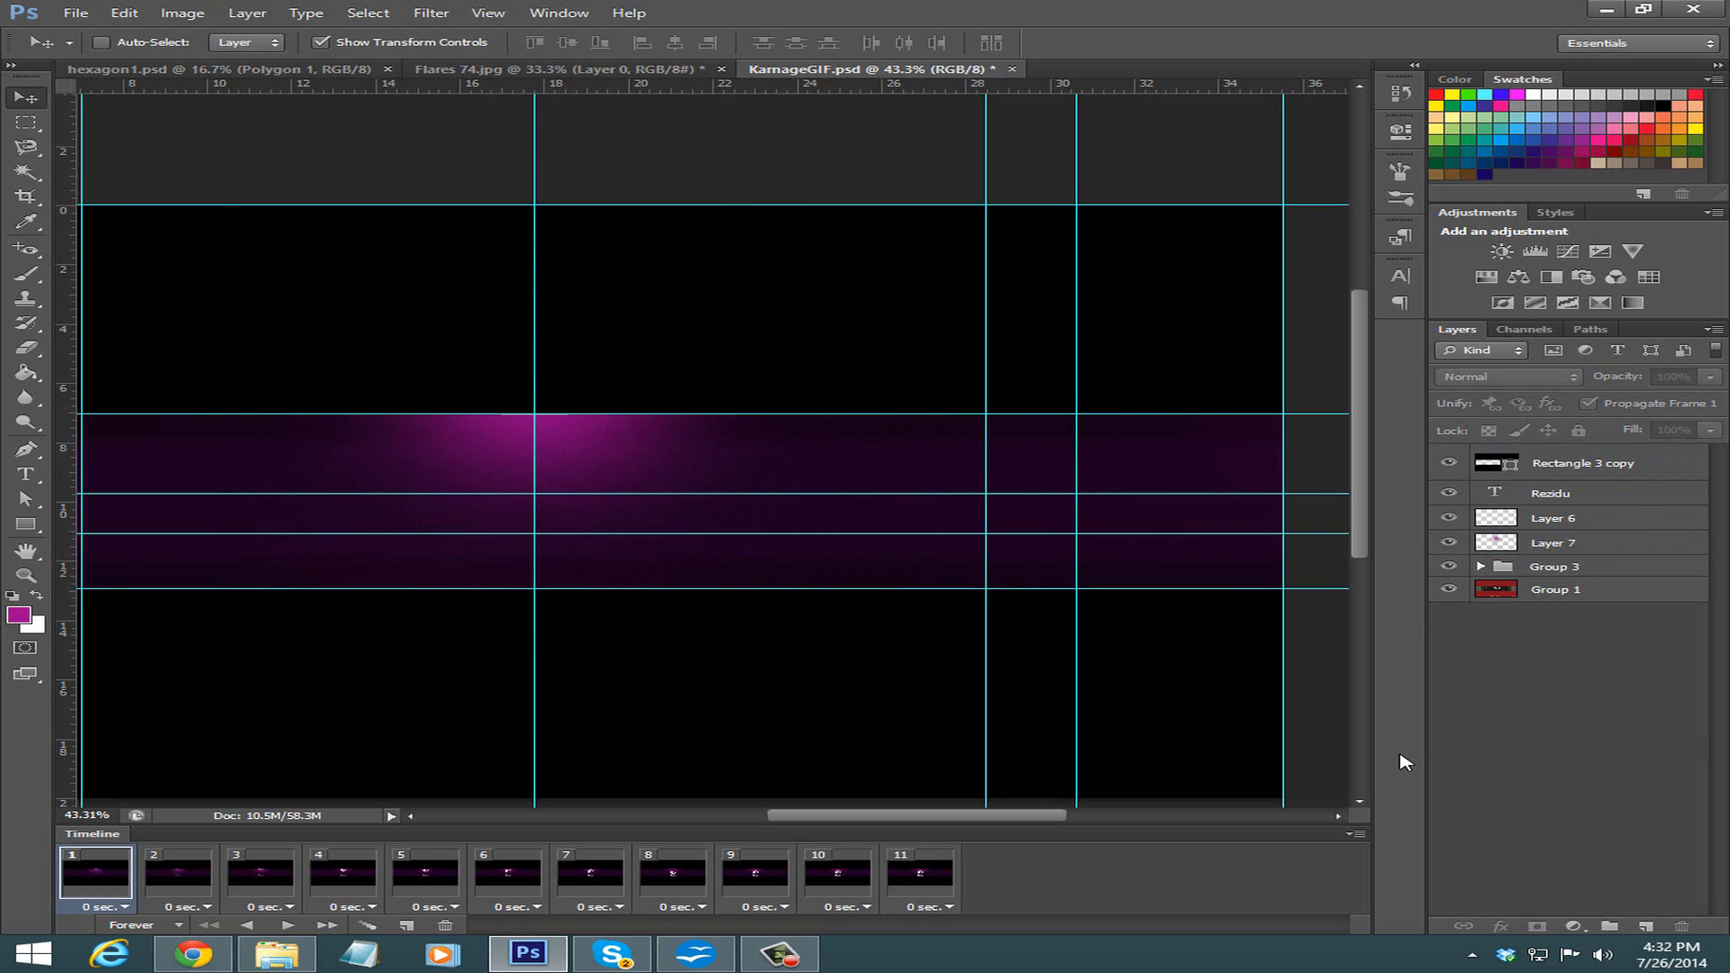
Play the animation with the glow and review frames 1, 11, 10 and 9.
{"action": "left_click", "coordinate": [288, 927]}
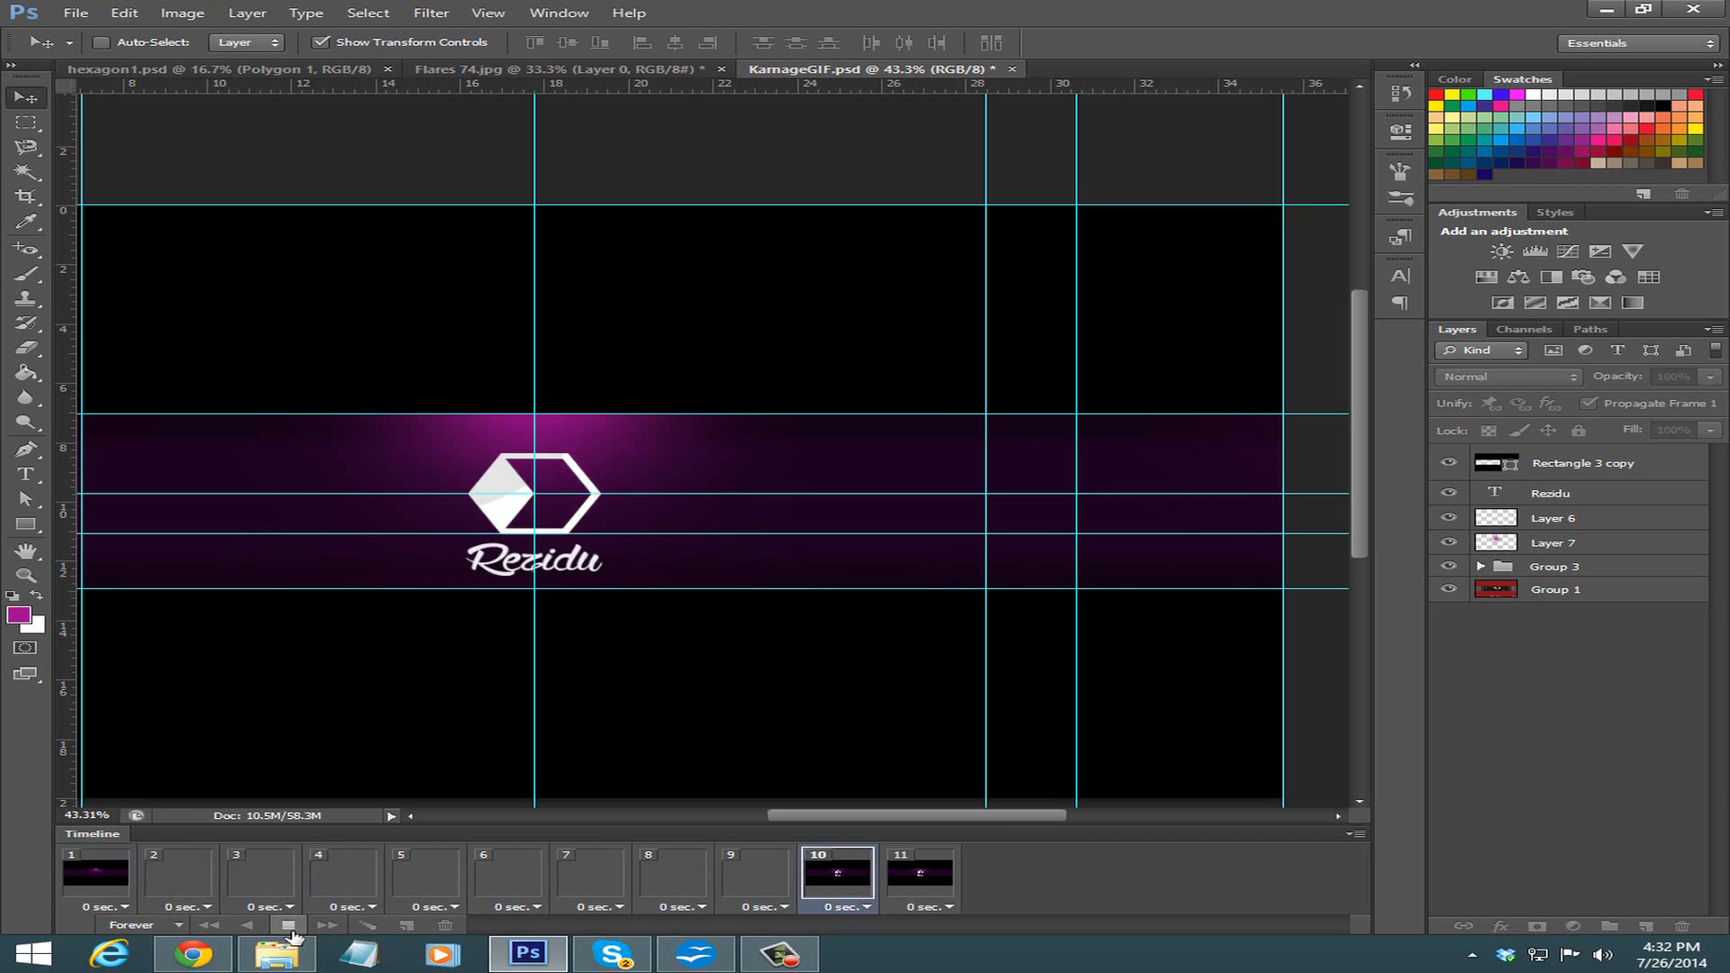
{"action": "left_click", "coordinate": [290, 928]}
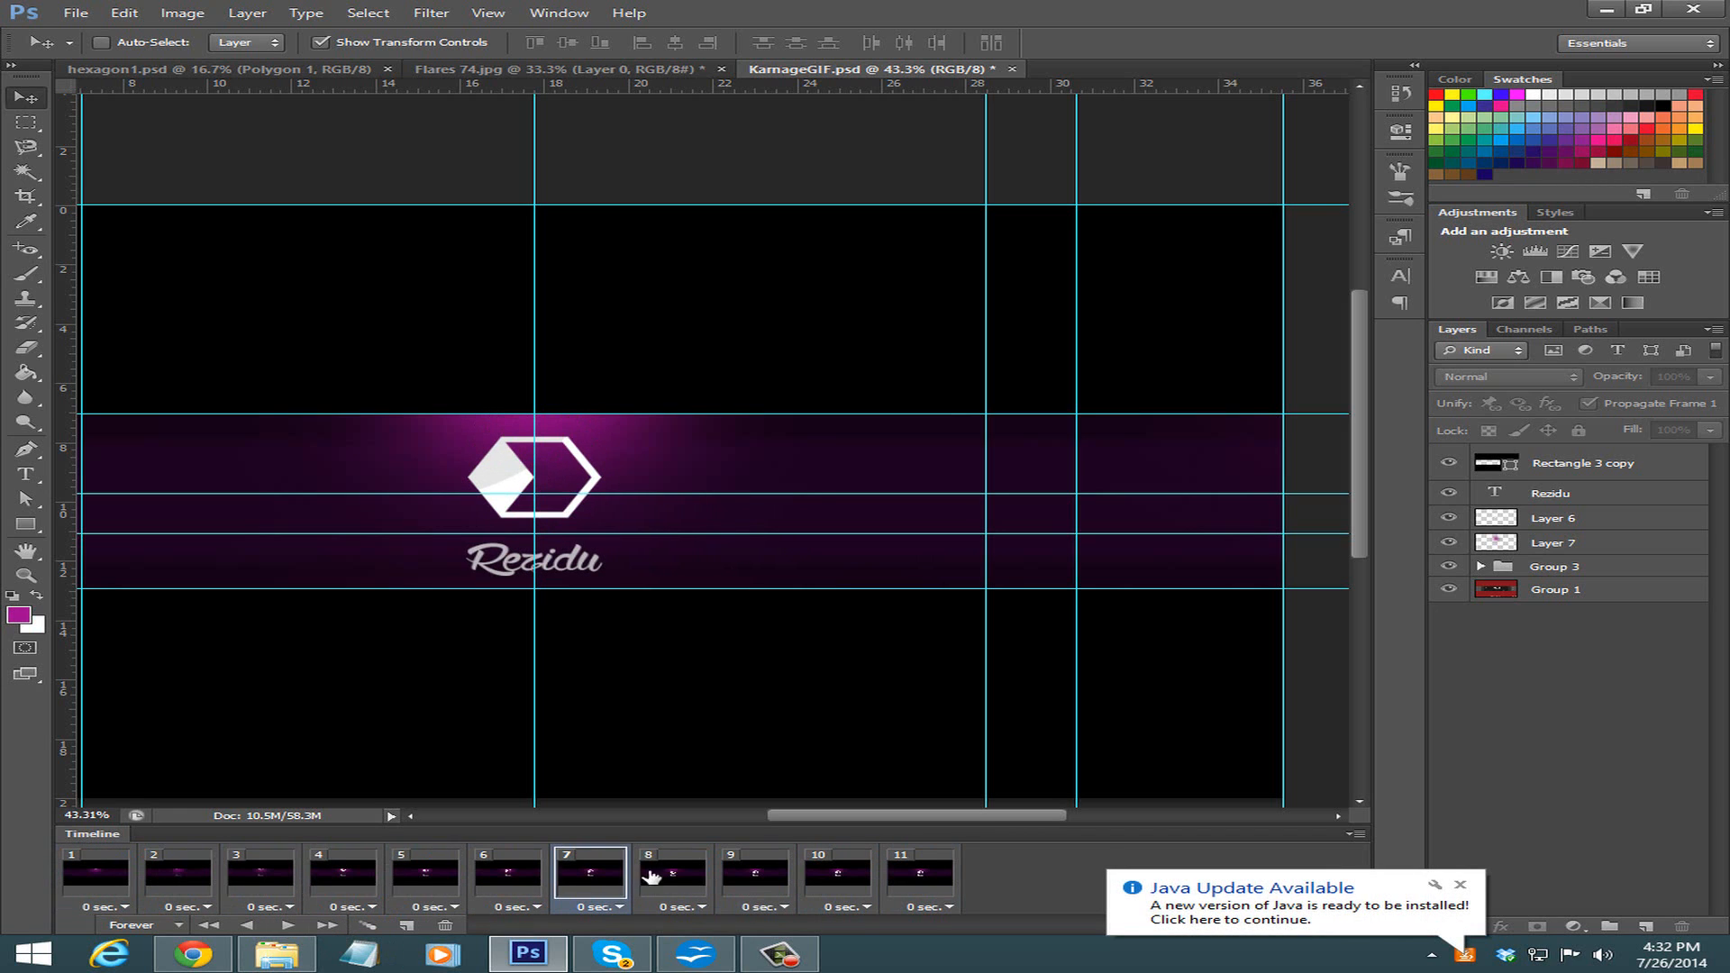
{"action": "left_click", "coordinate": [96, 874]}
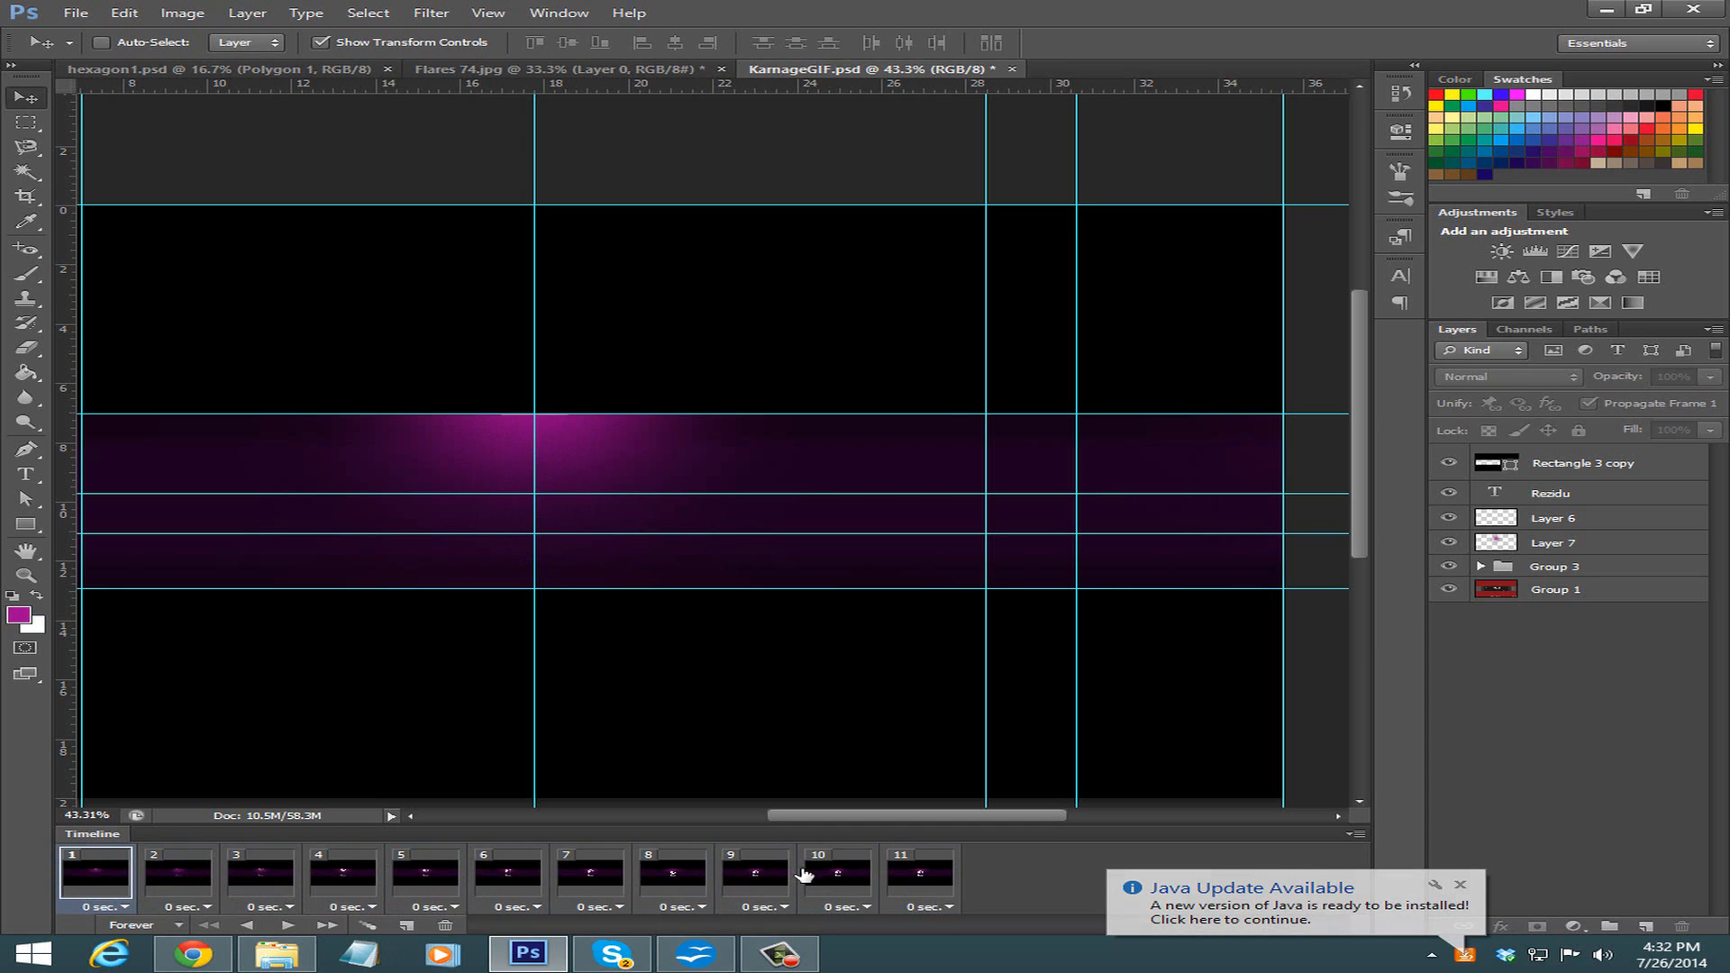
{"action": "left_click", "coordinate": [892, 873]}
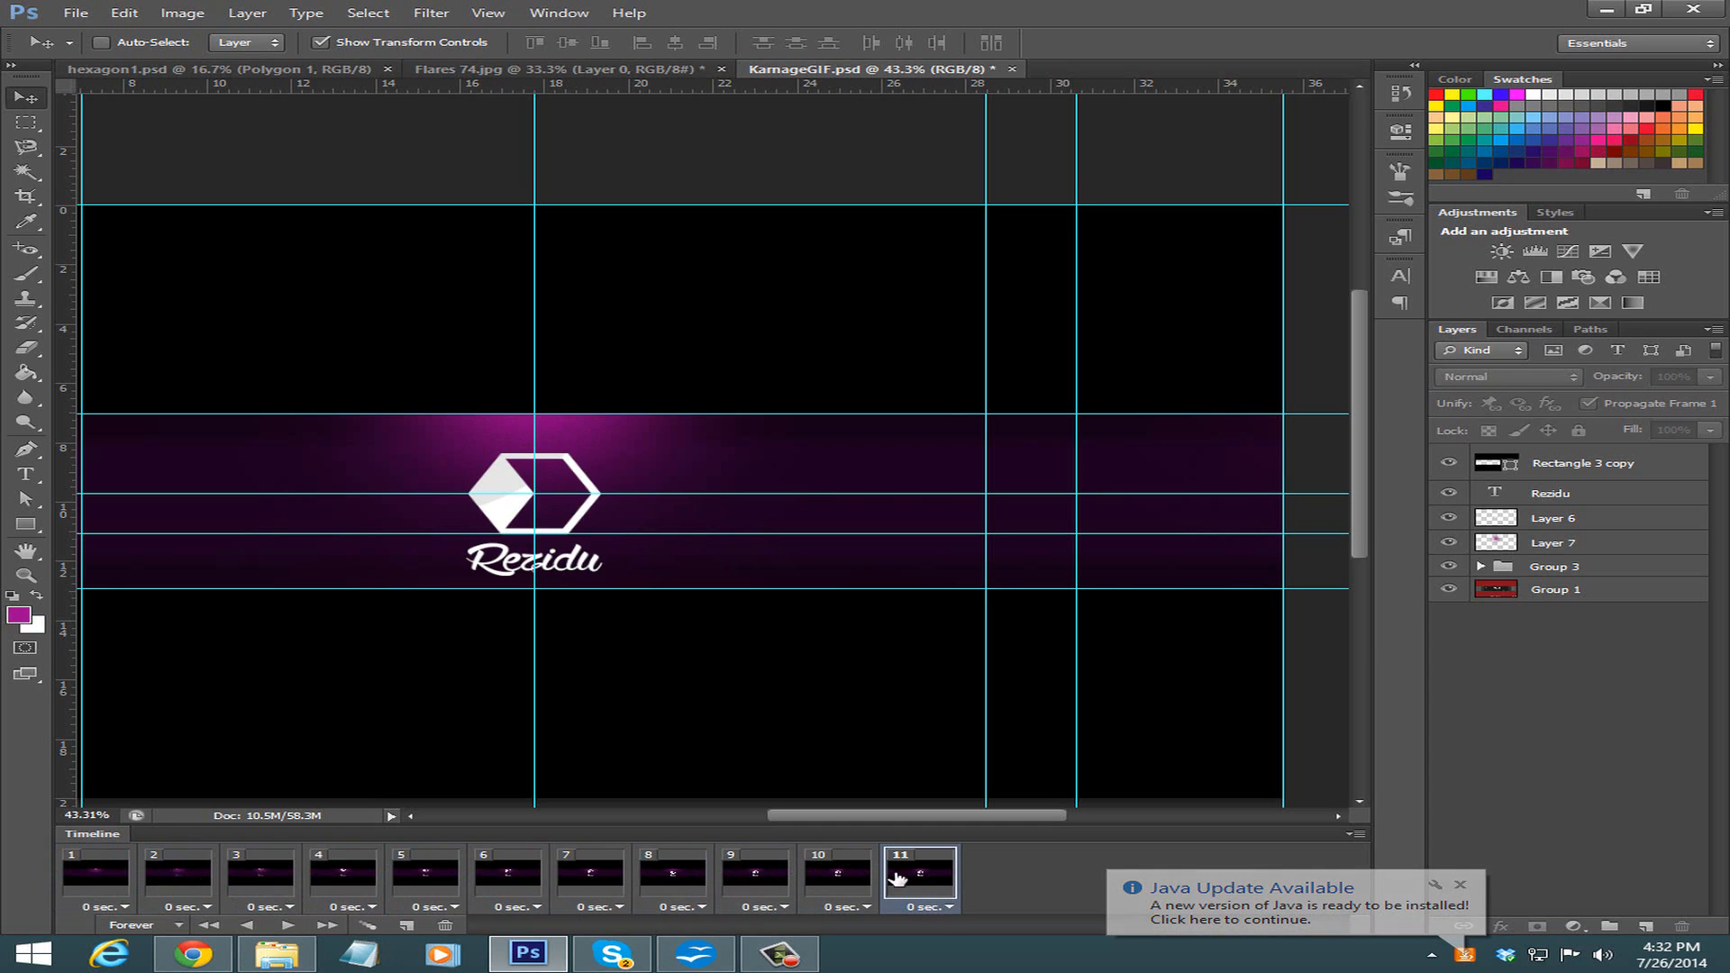
{"action": "left_click", "coordinate": [811, 886]}
{"action": "left_click", "coordinate": [778, 889]}
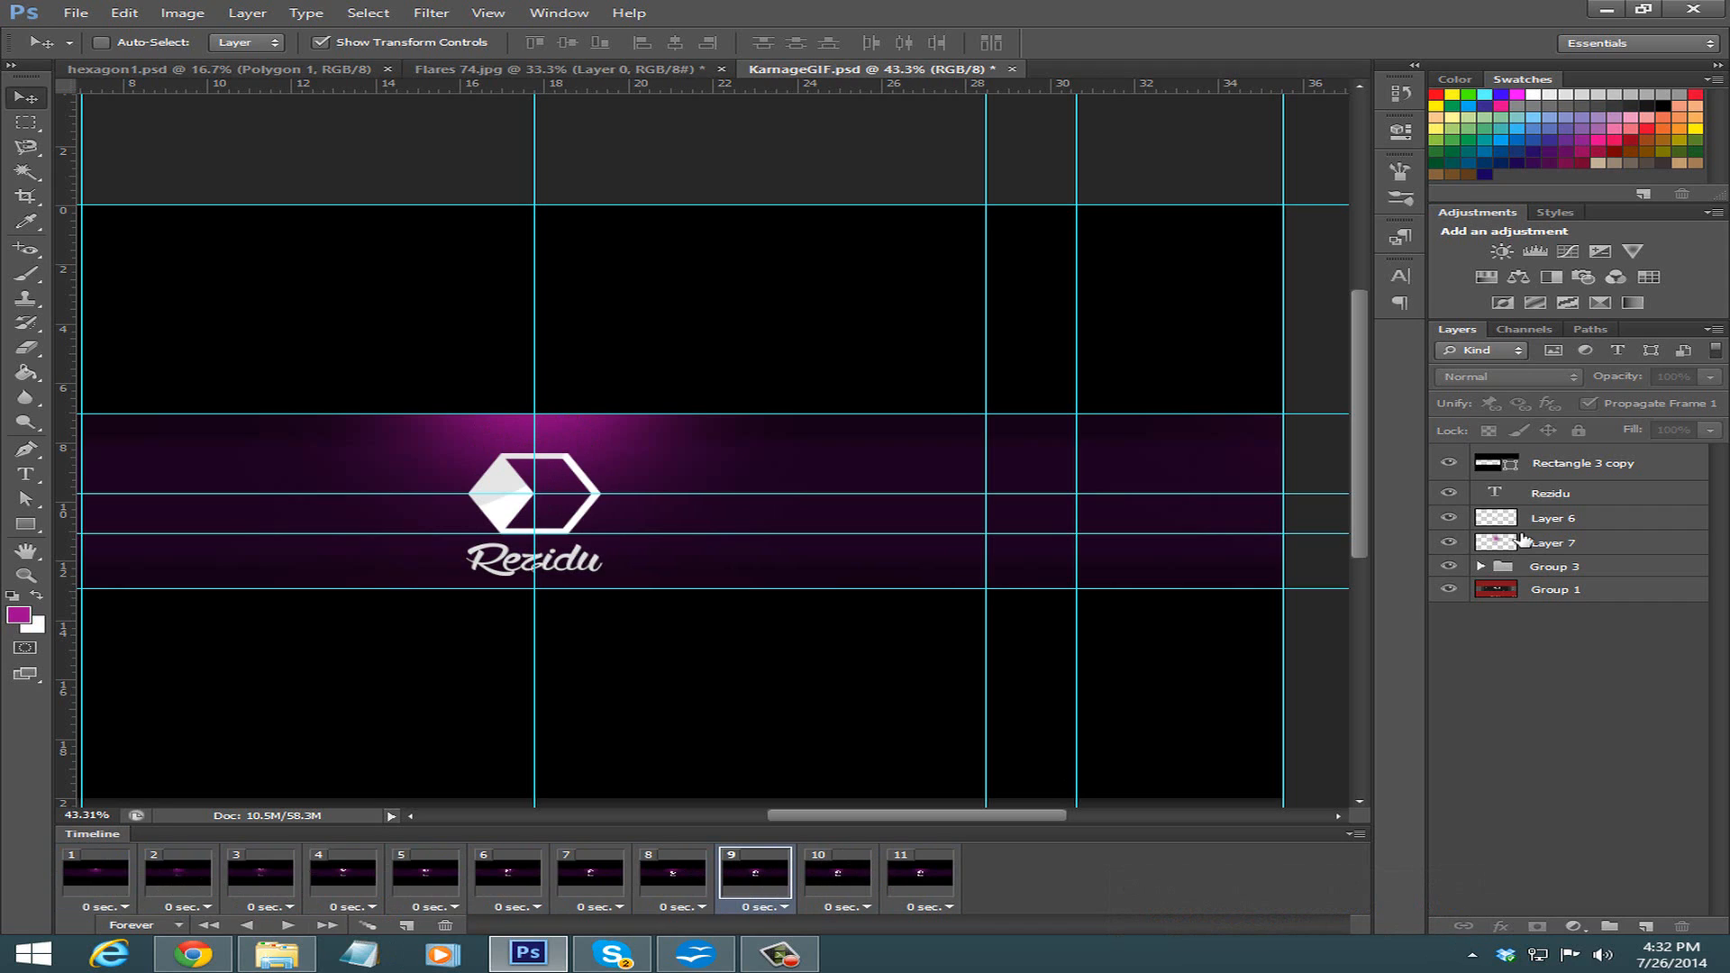
Set Layer 7's opacity to 90% in frame 10 and 80% in frame 9.
{"action": "left_click", "coordinate": [816, 872]}
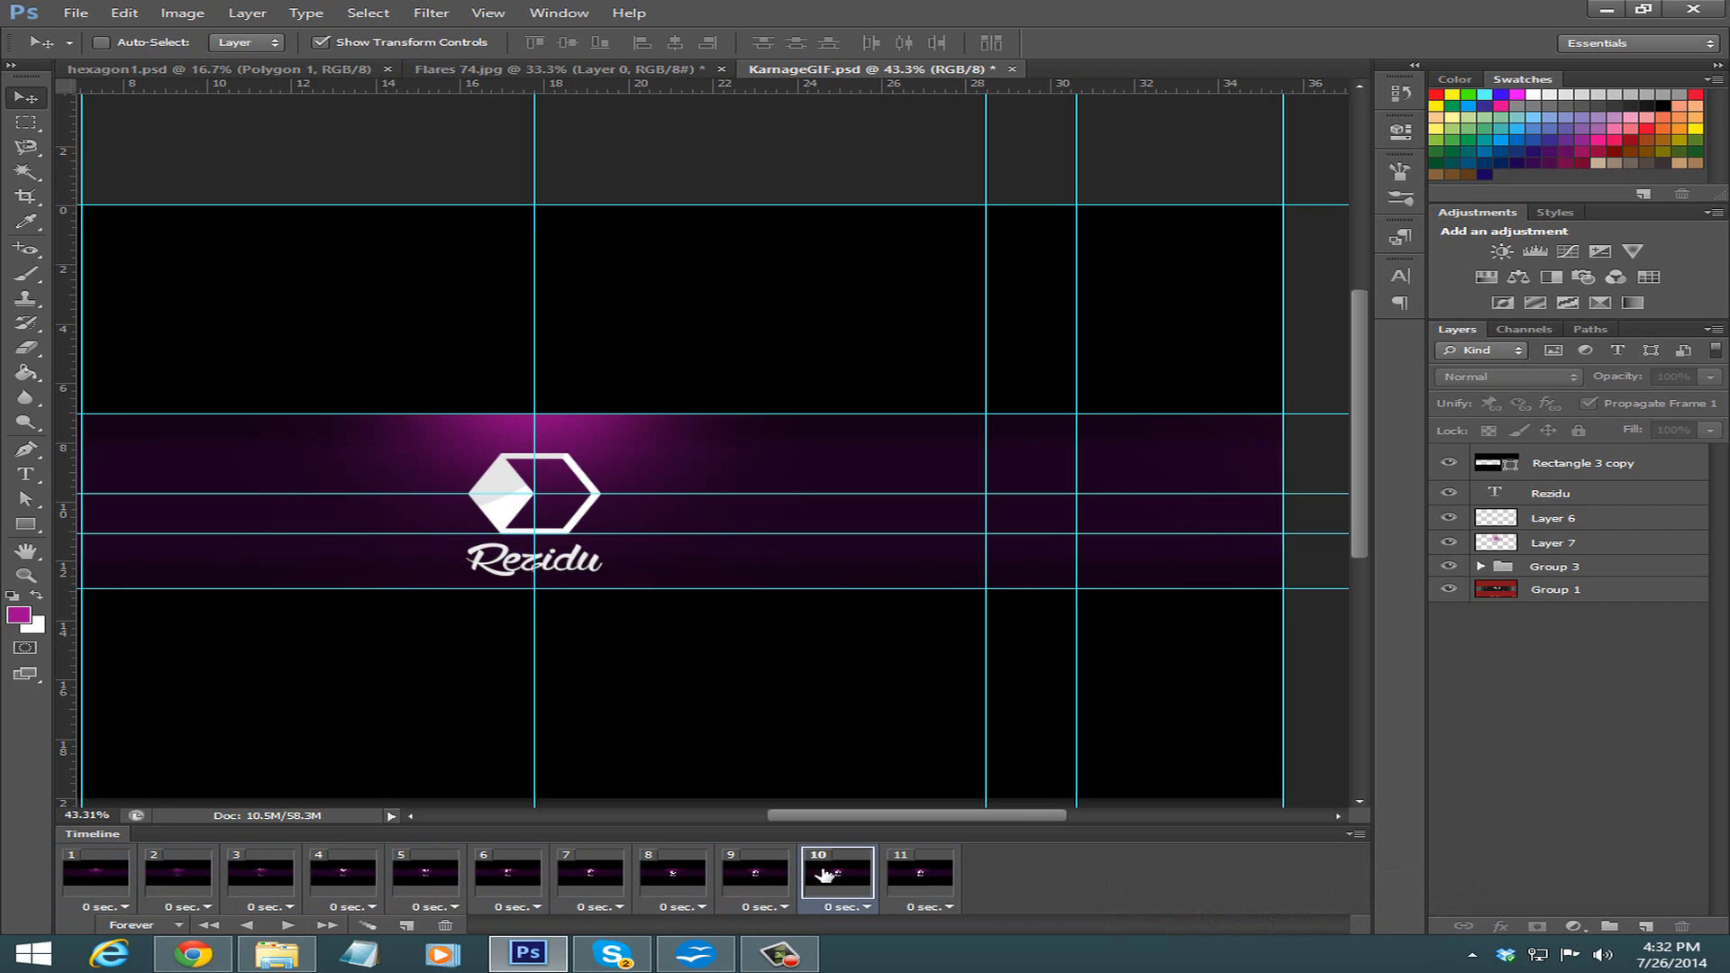
{"action": "left_click", "coordinate": [1578, 541]}
{"action": "left_click", "coordinate": [1575, 502]}
{"action": "left_click", "coordinate": [1576, 542]}
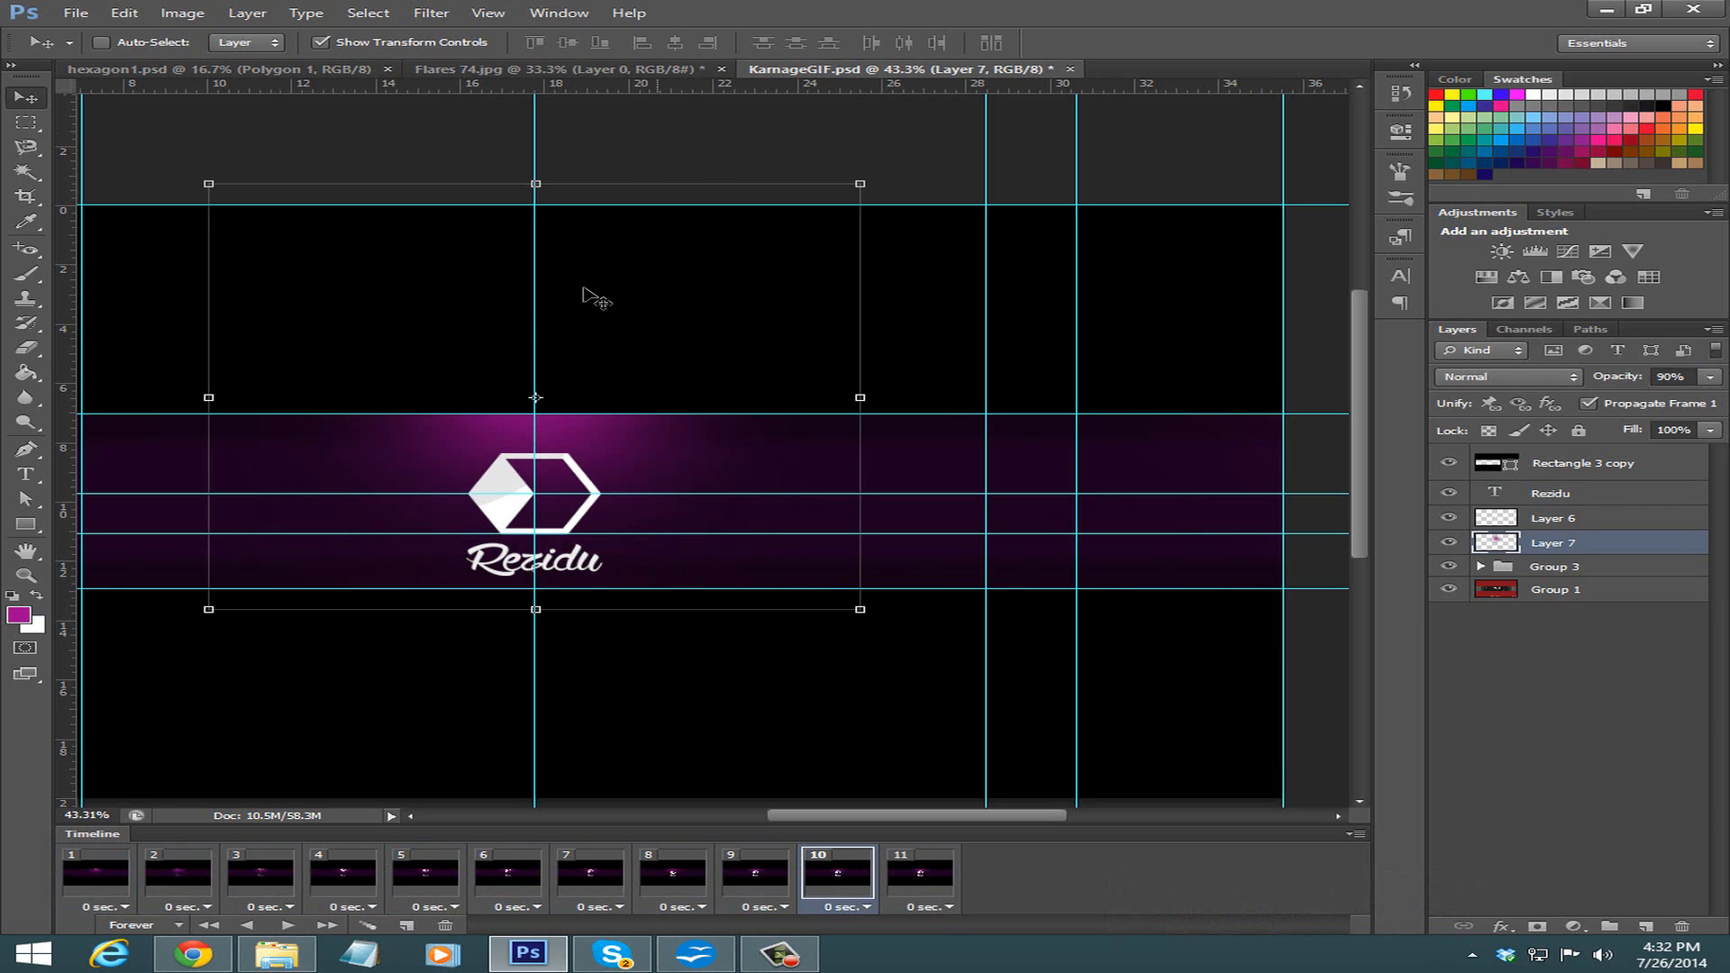
{"action": "left_click", "coordinate": [756, 874]}
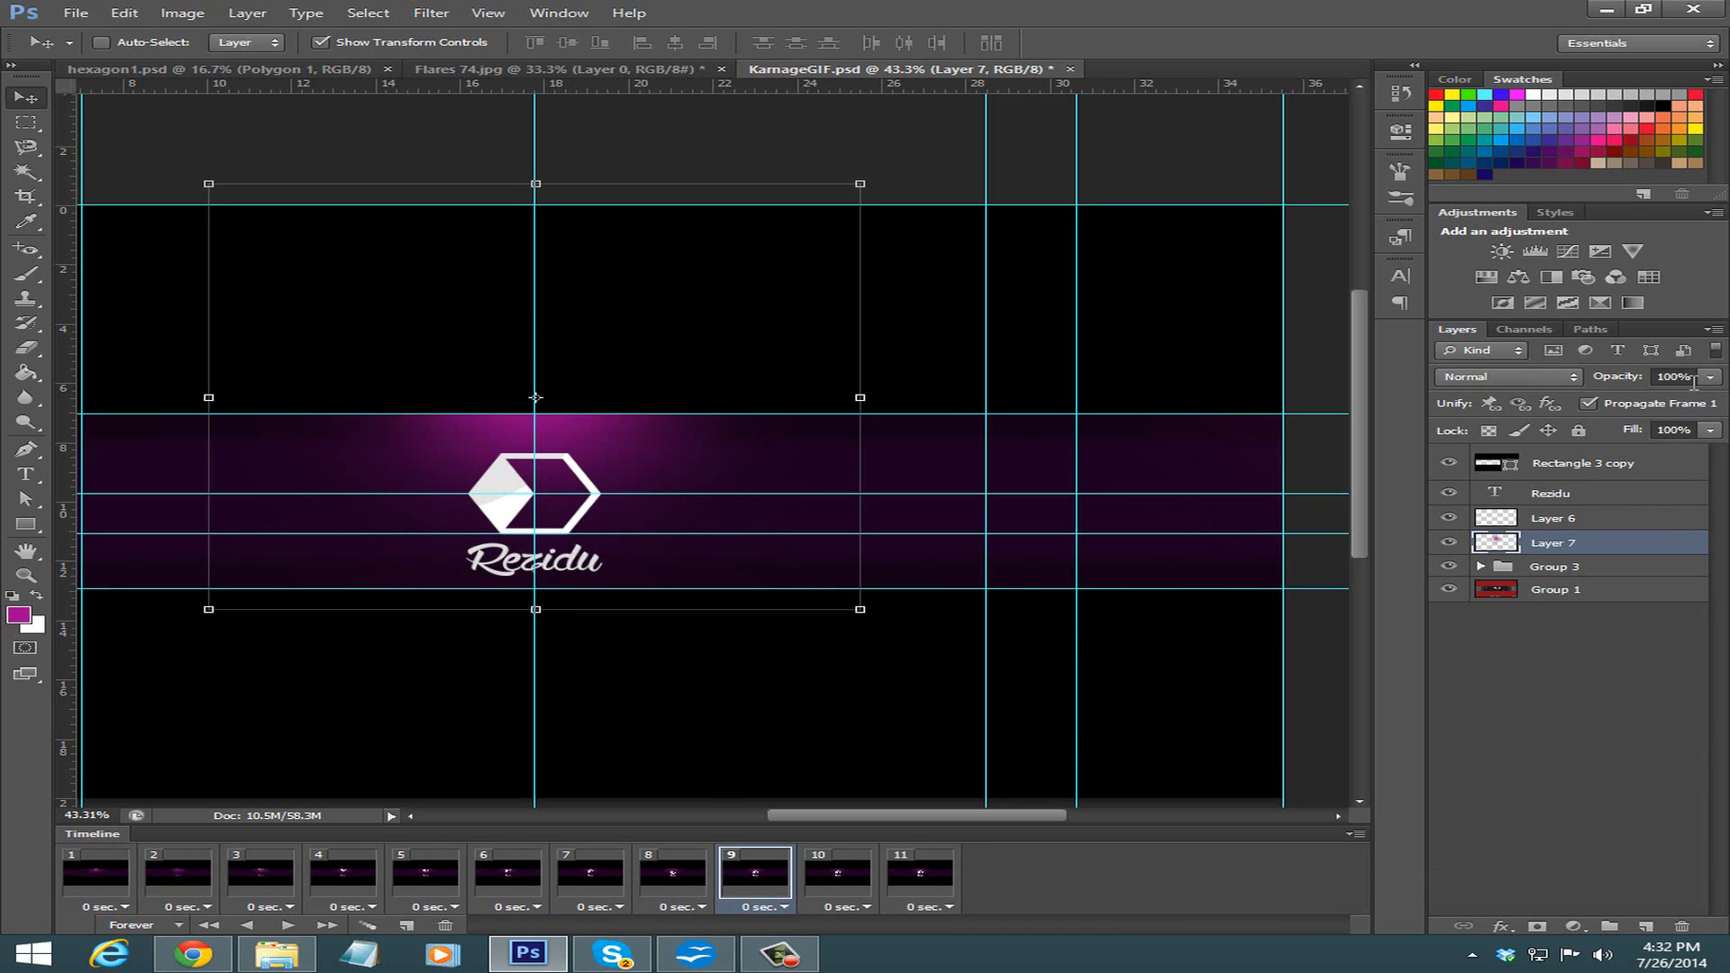
{"action": "left_click_drag", "start_coordinate": [1695, 378], "coordinate": [1289, 214]}
{"action": "type", "text": "80"}
{"action": "key", "text": "Return"}
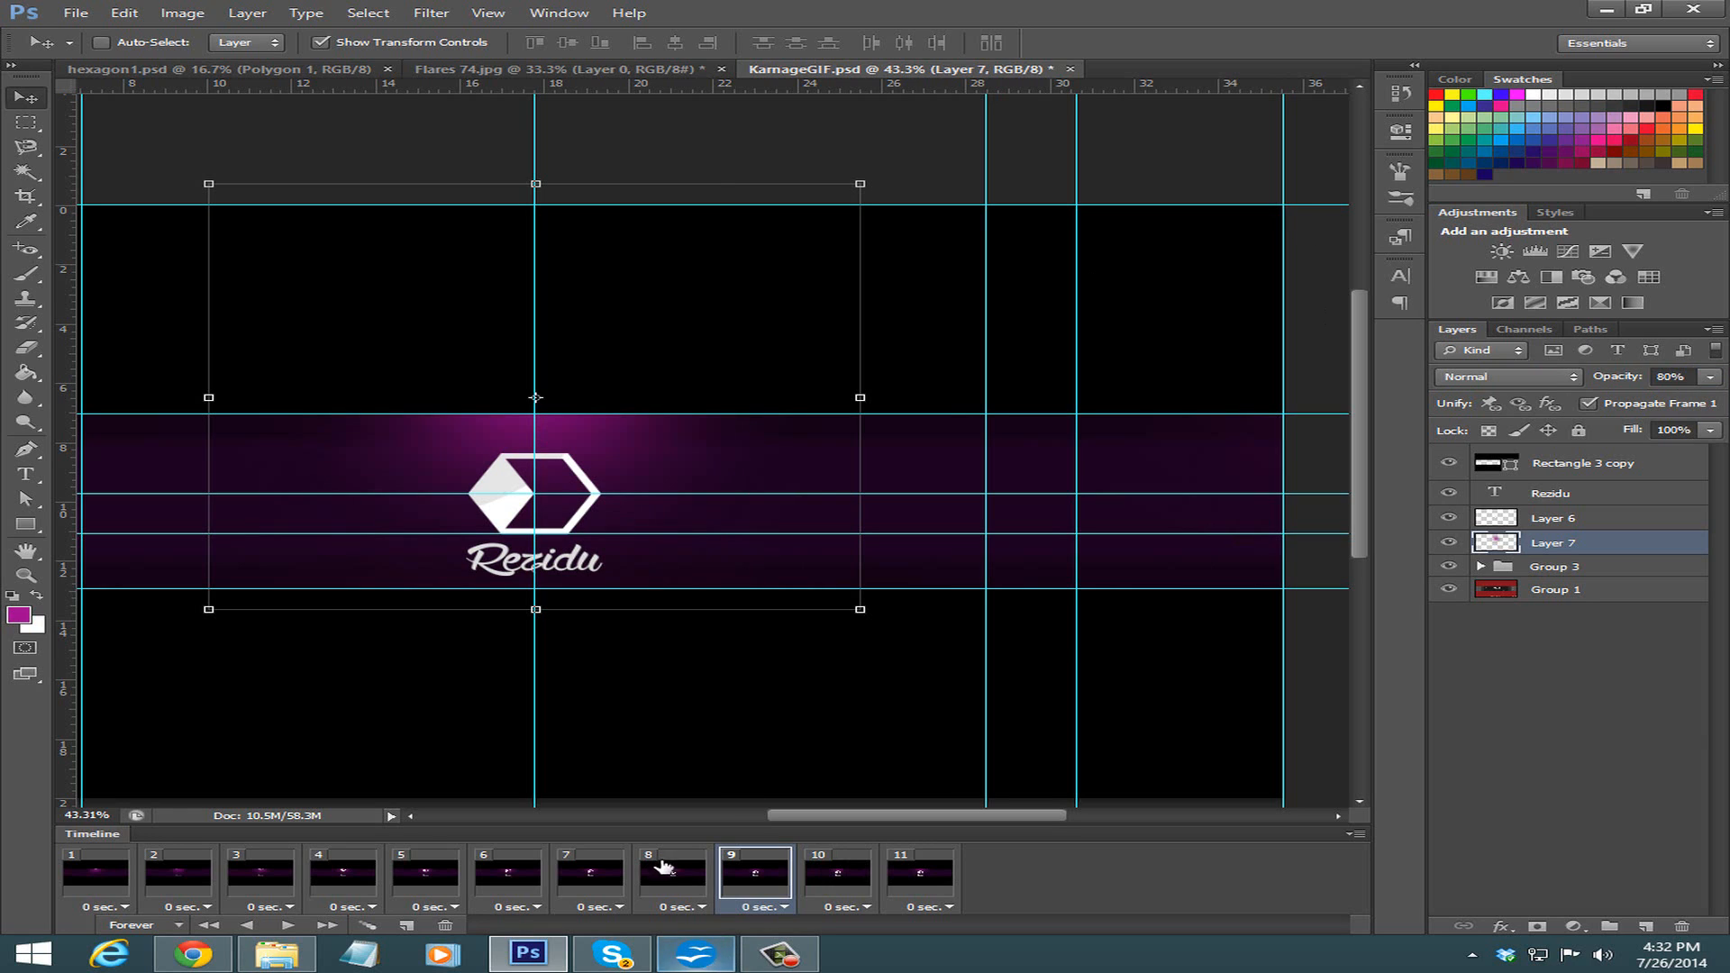
Set Layer 7's opacity to 70% in frame 8 and 60% in frame 7.
{"action": "left_click", "coordinate": [673, 872]}
{"action": "left_click", "coordinate": [1678, 377]}
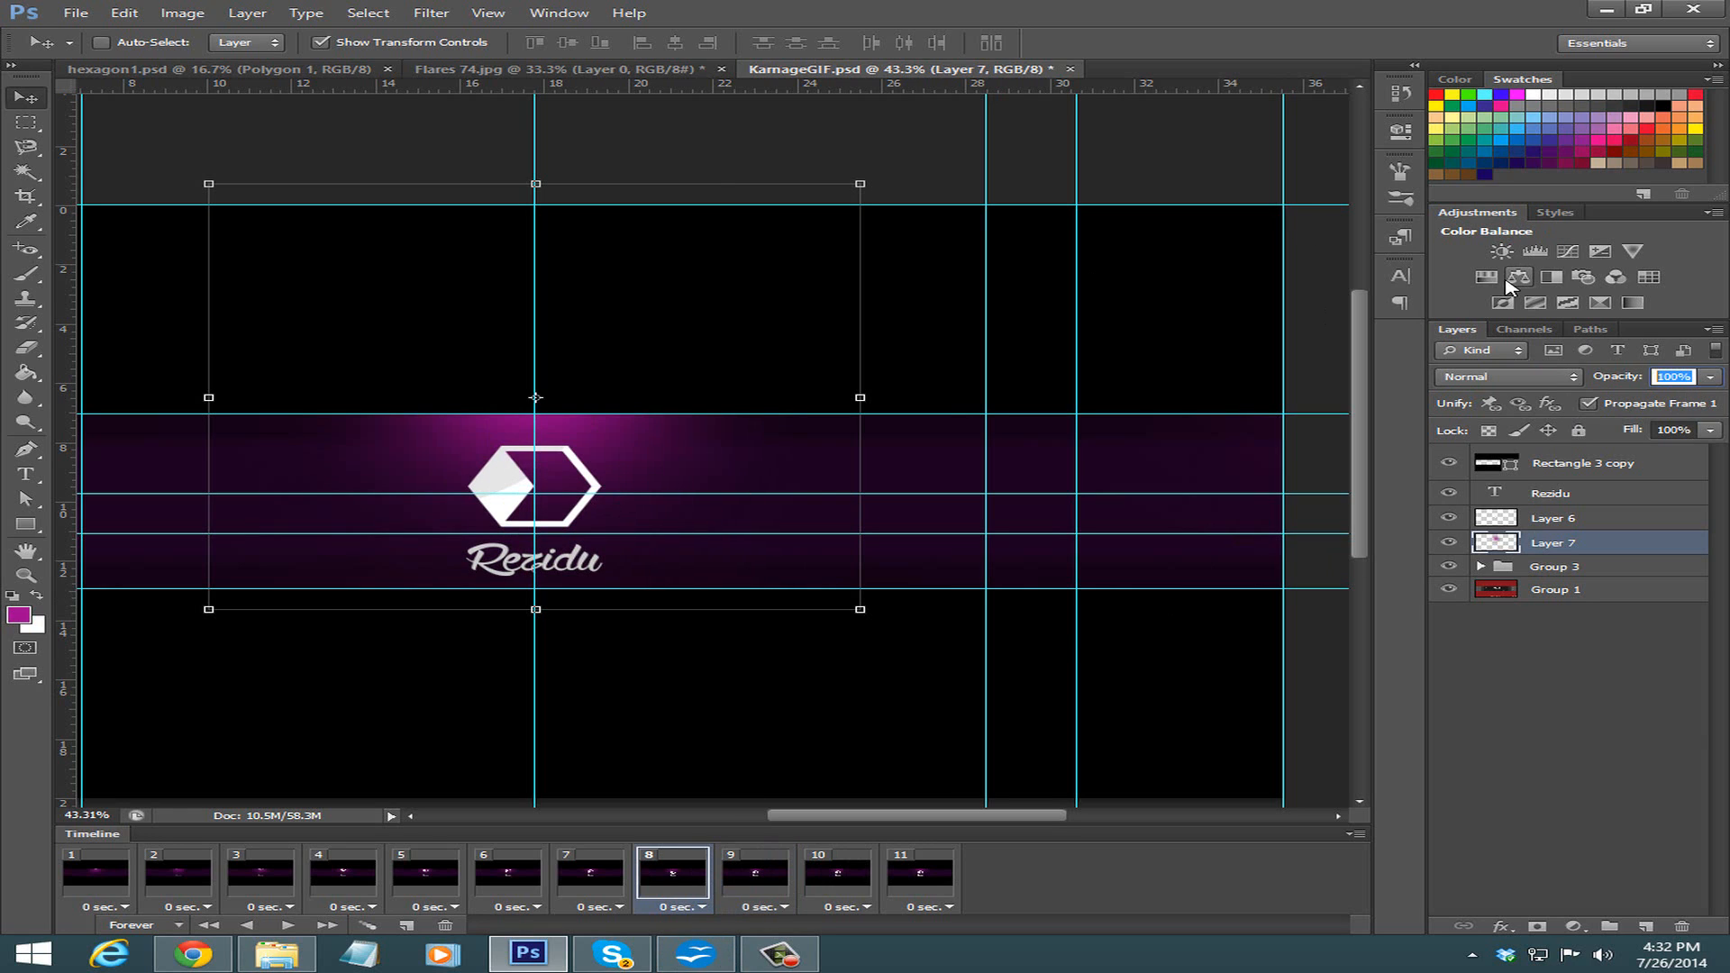
{"action": "left_click", "coordinate": [614, 878]}
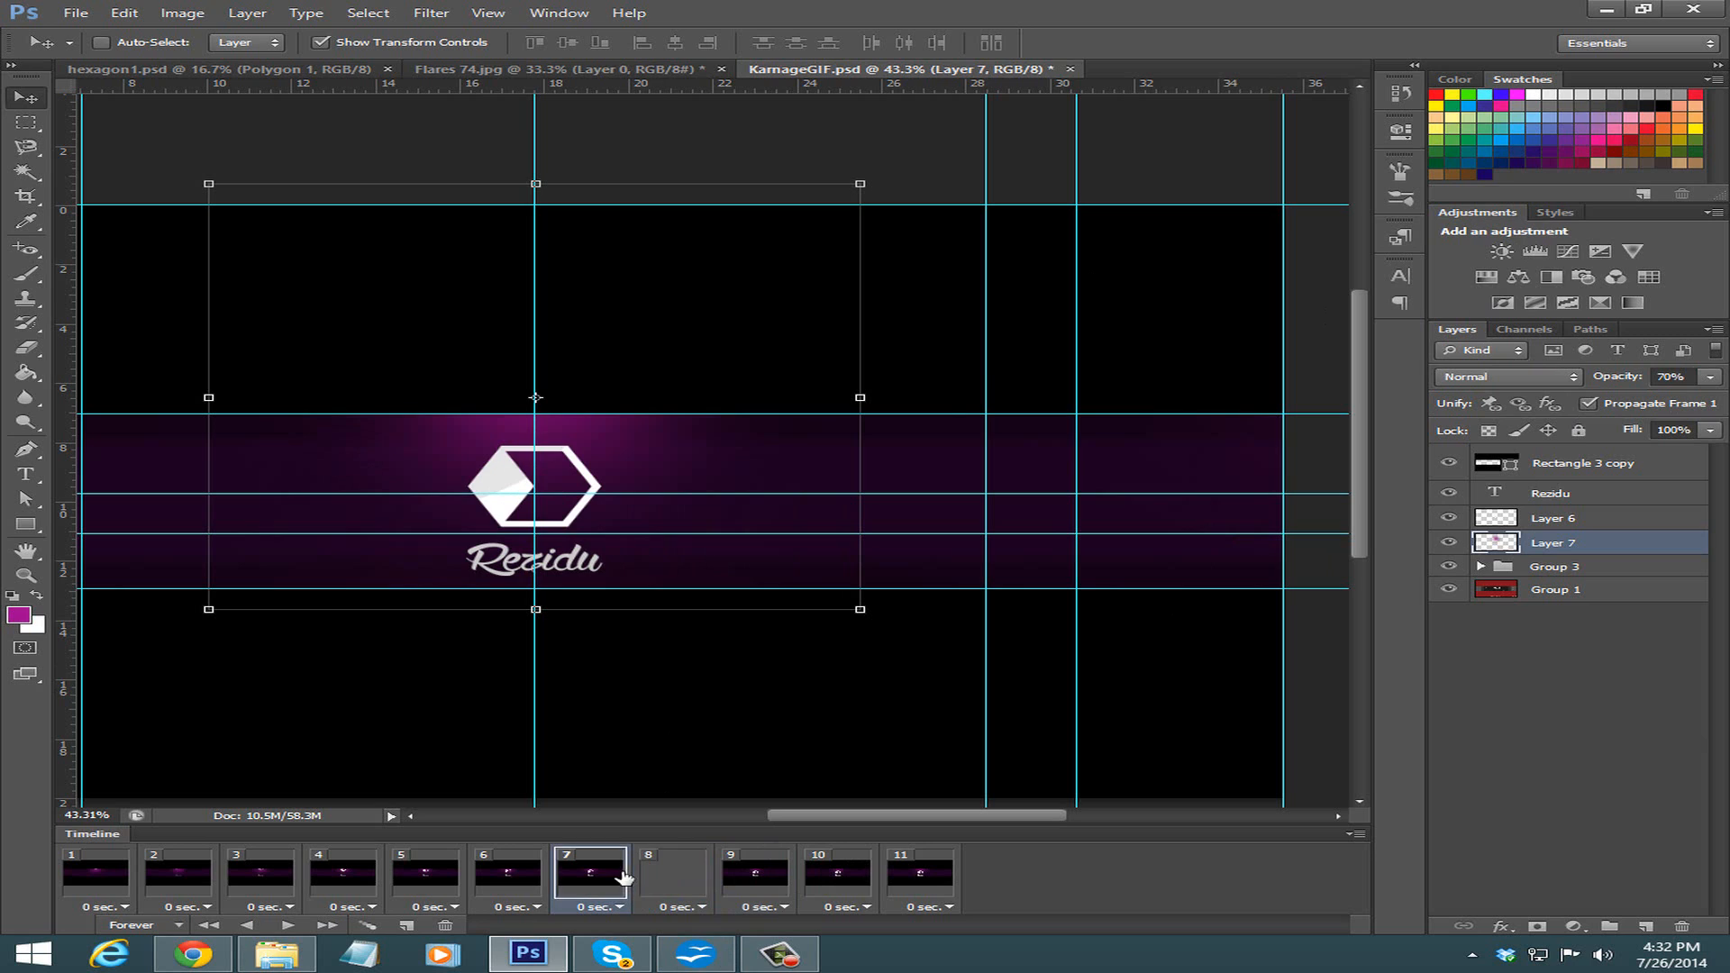
{"action": "left_click", "coordinate": [1694, 378]}
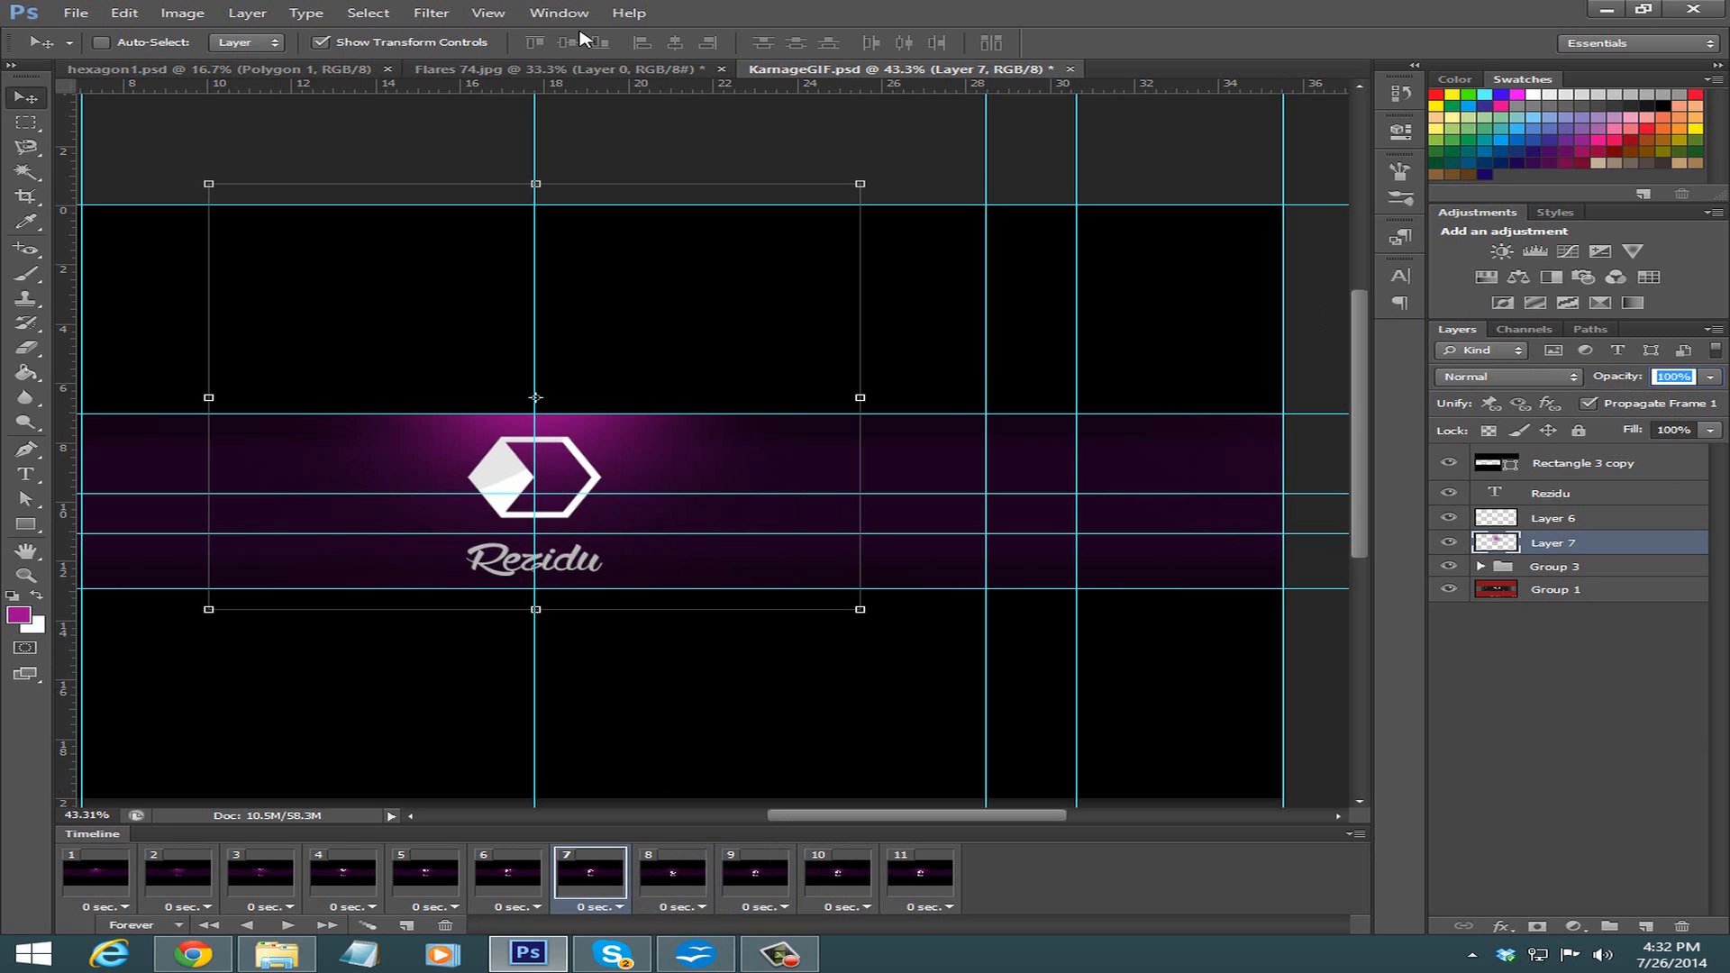
{"action": "type", "text": "60"}
{"action": "key", "text": "Return"}
Set Layer 7's opacity to 50% in frame 6 and 40% in frame 5.
{"action": "left_click", "coordinate": [507, 872]}
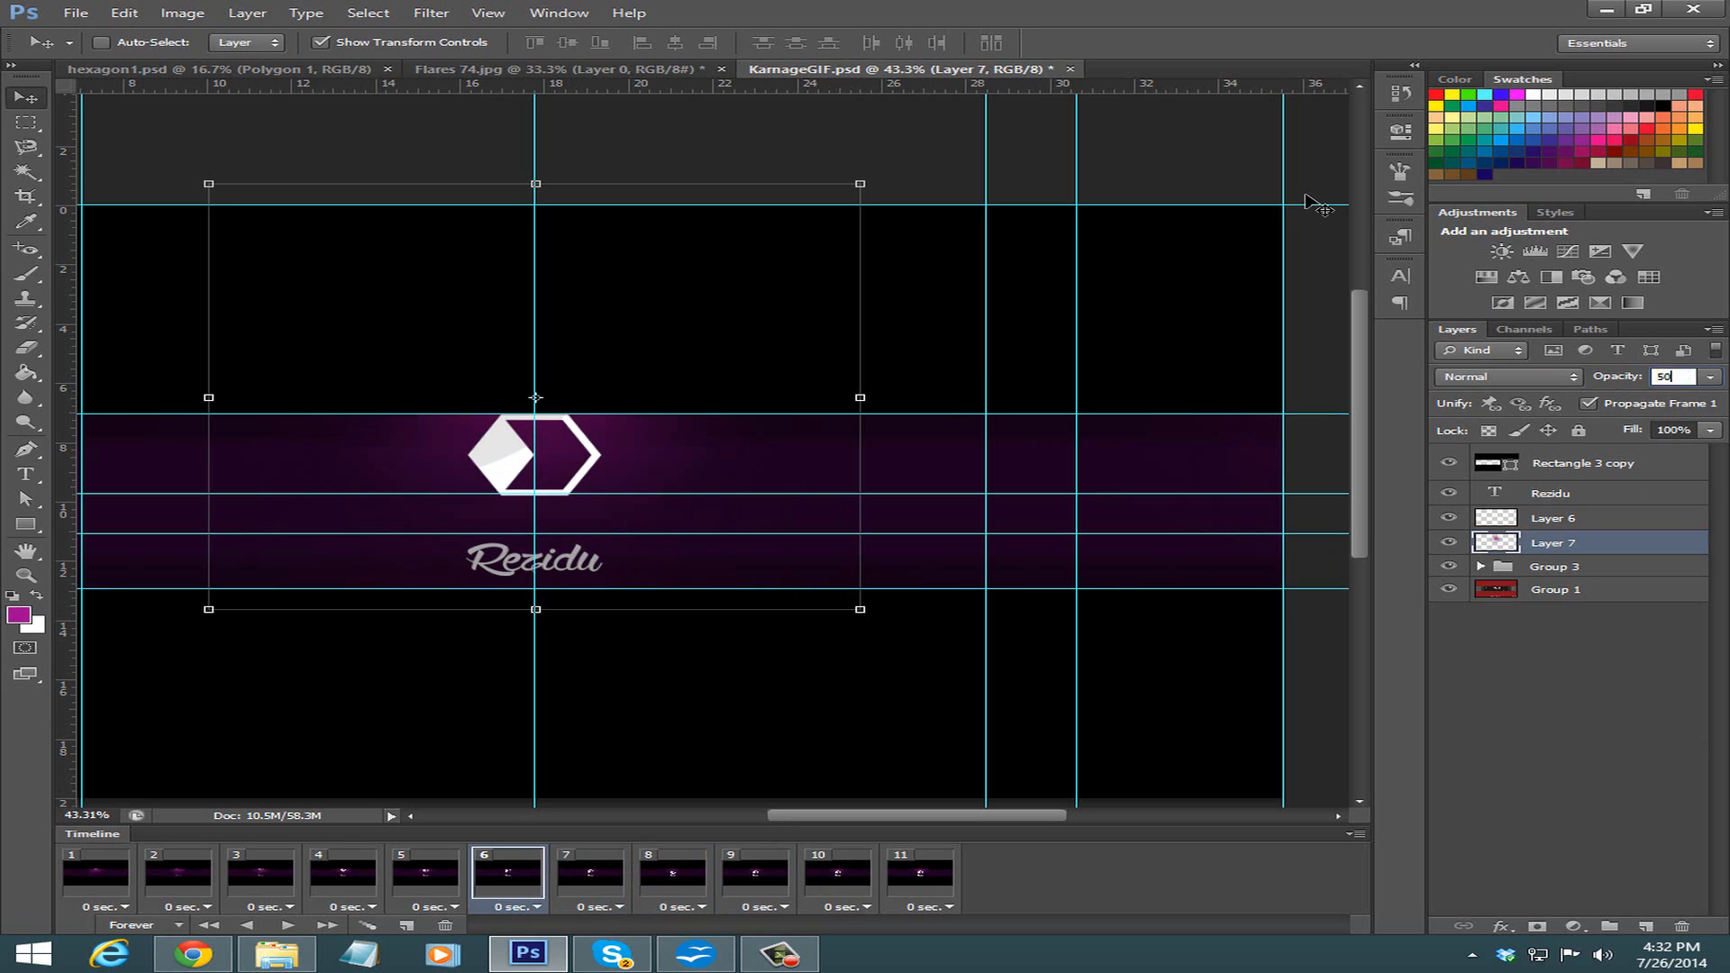
{"action": "left_click", "coordinate": [426, 872]}
{"action": "left_click", "coordinate": [1674, 377]}
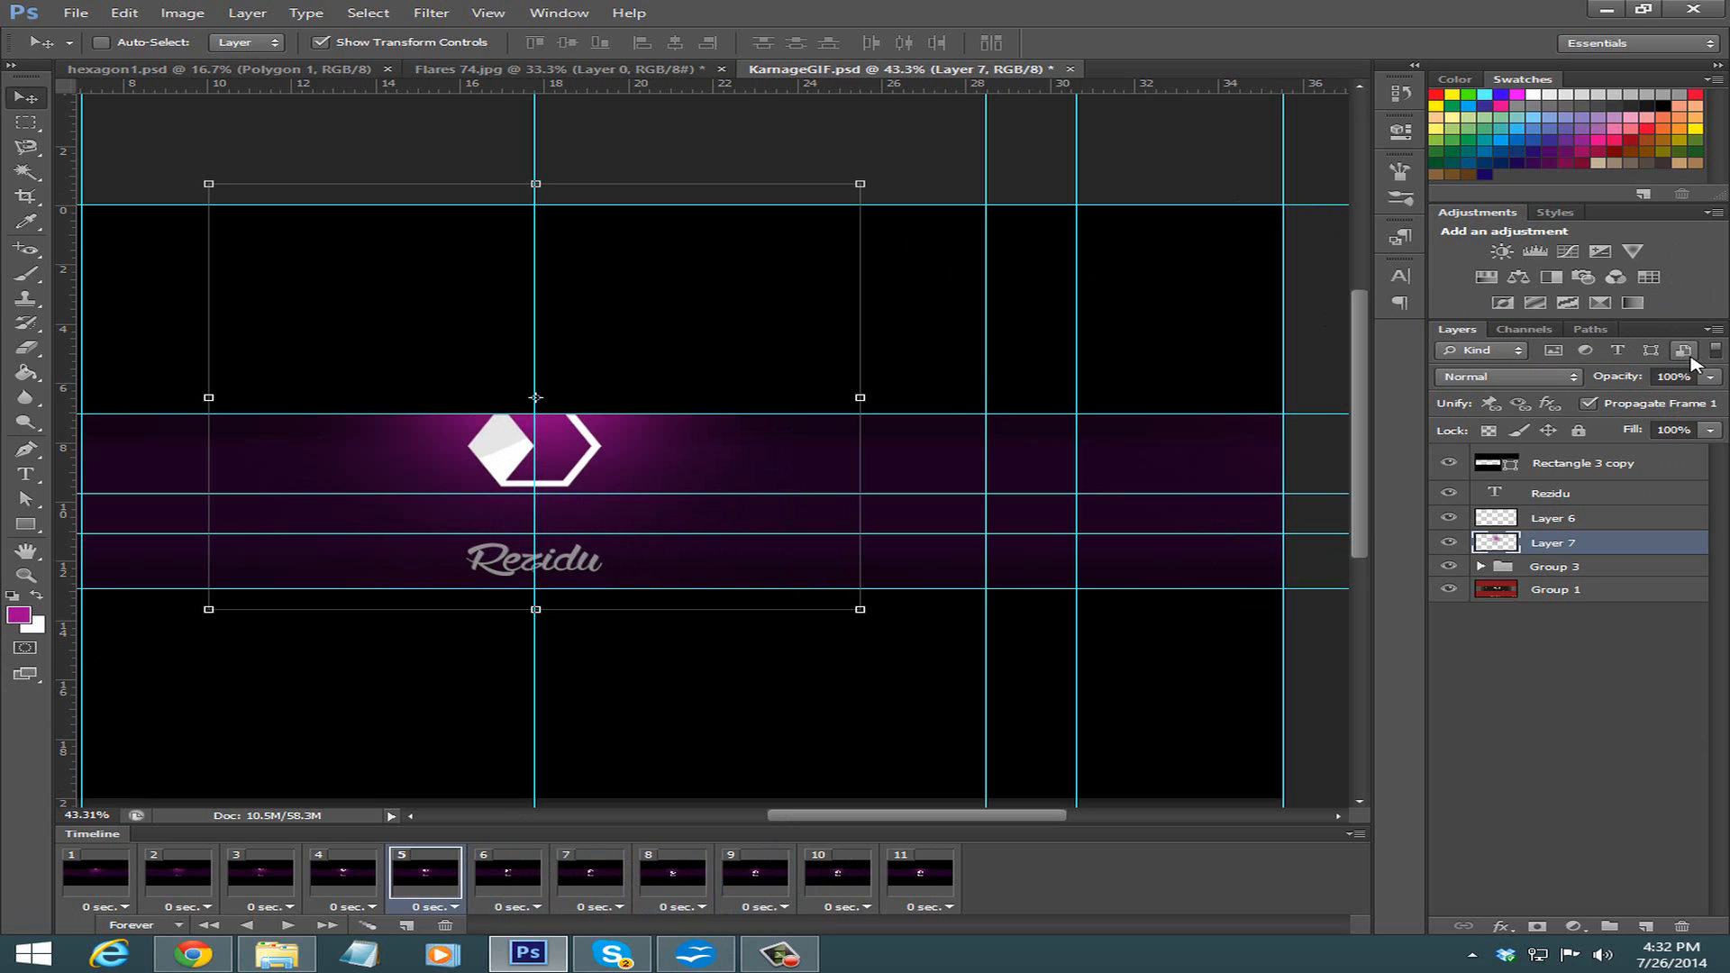
{"action": "type", "text": "40"}
{"action": "key", "text": "Return"}
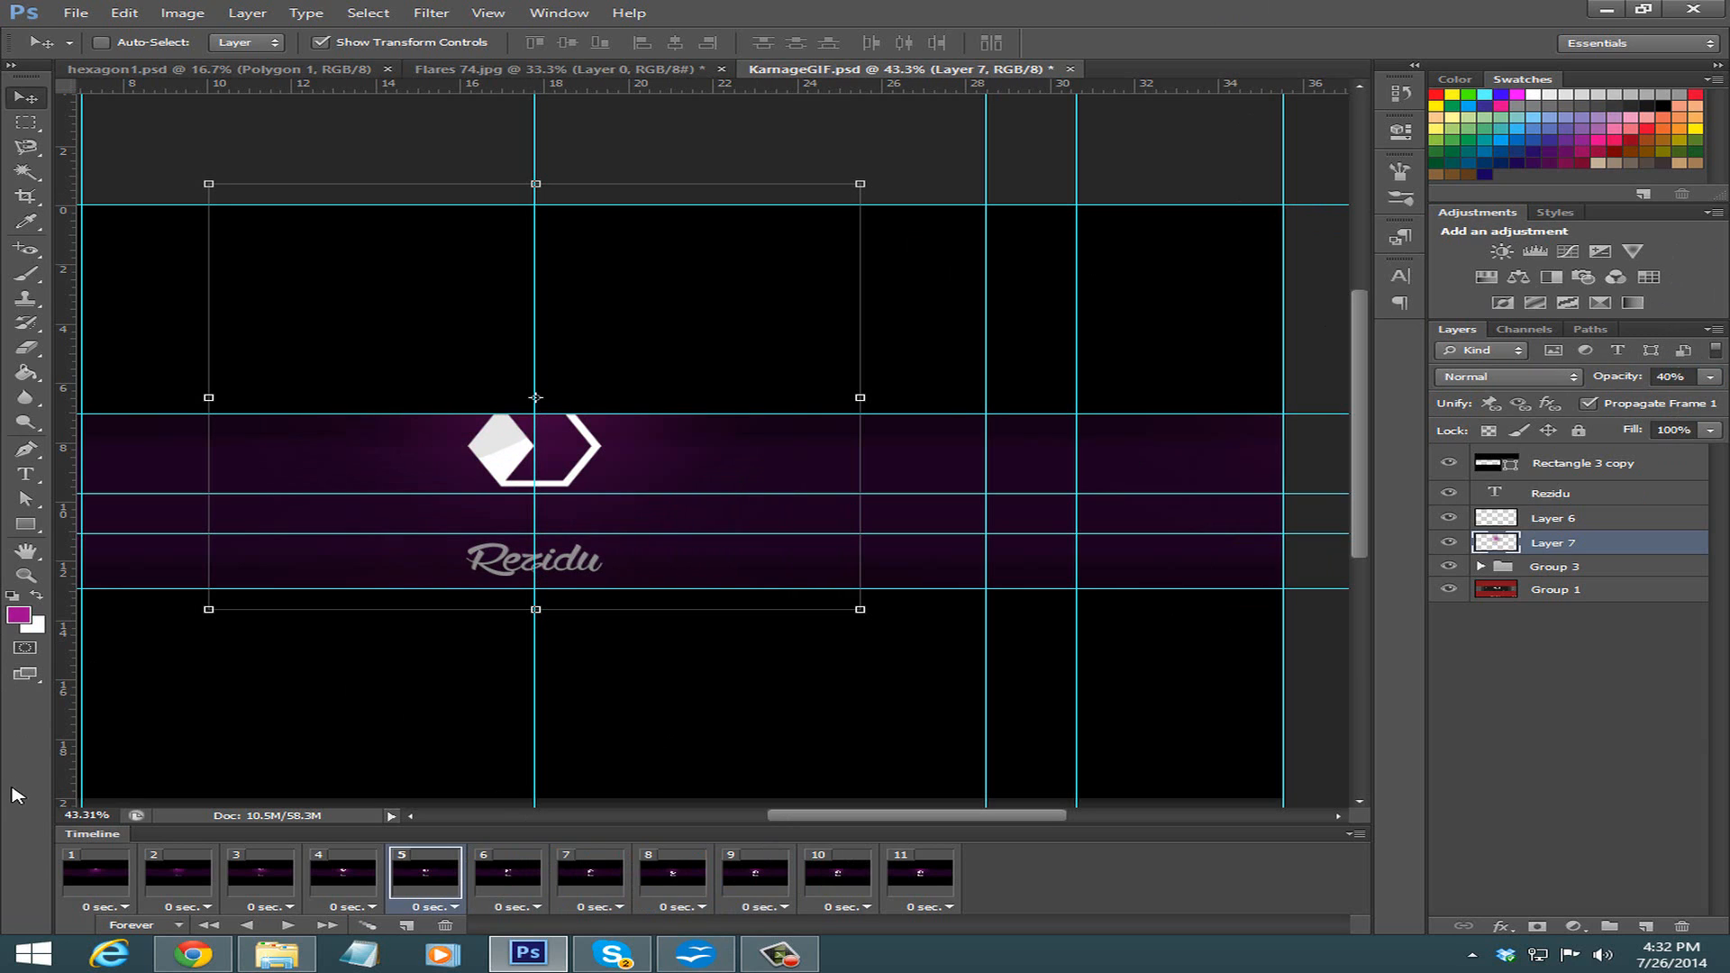
Set Layer 7's opacity to 30% in frame 4 and 20% in frame 3.
{"action": "left_click", "coordinate": [338, 888]}
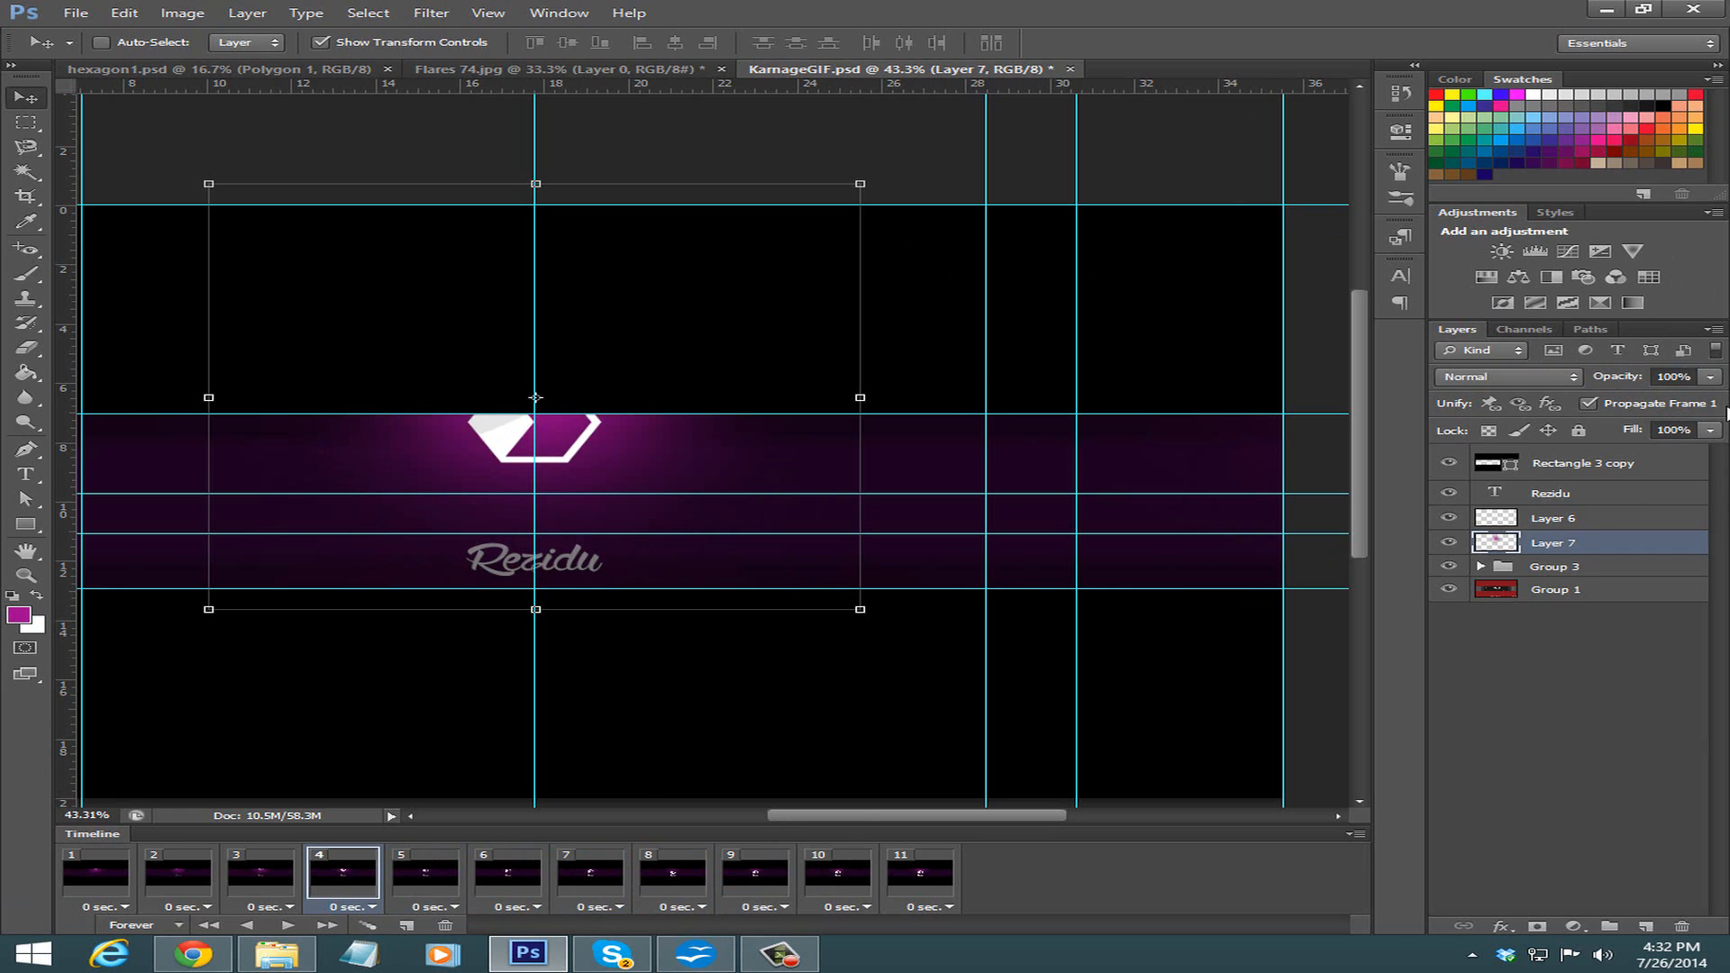
{"action": "left_click", "coordinate": [1675, 377]}
{"action": "type", "text": "30"}
{"action": "key", "text": "Return"}
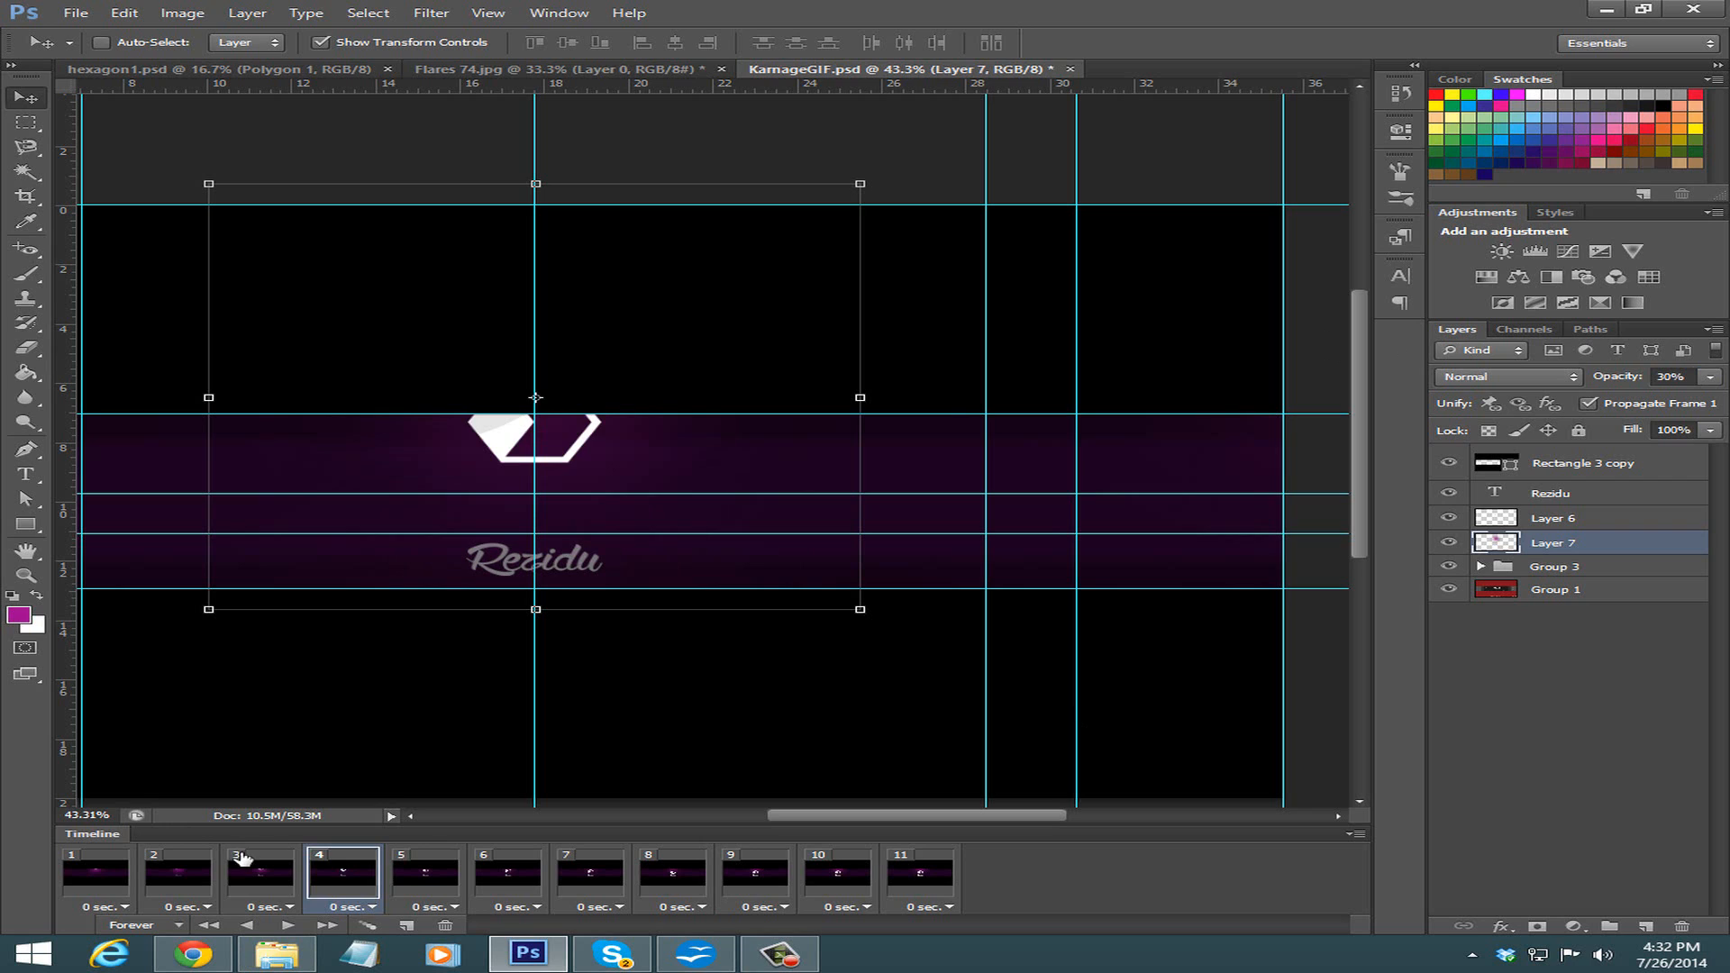
{"action": "left_click", "coordinate": [242, 857]}
{"action": "left_click", "coordinate": [1675, 377]}
{"action": "type", "text": "20"}
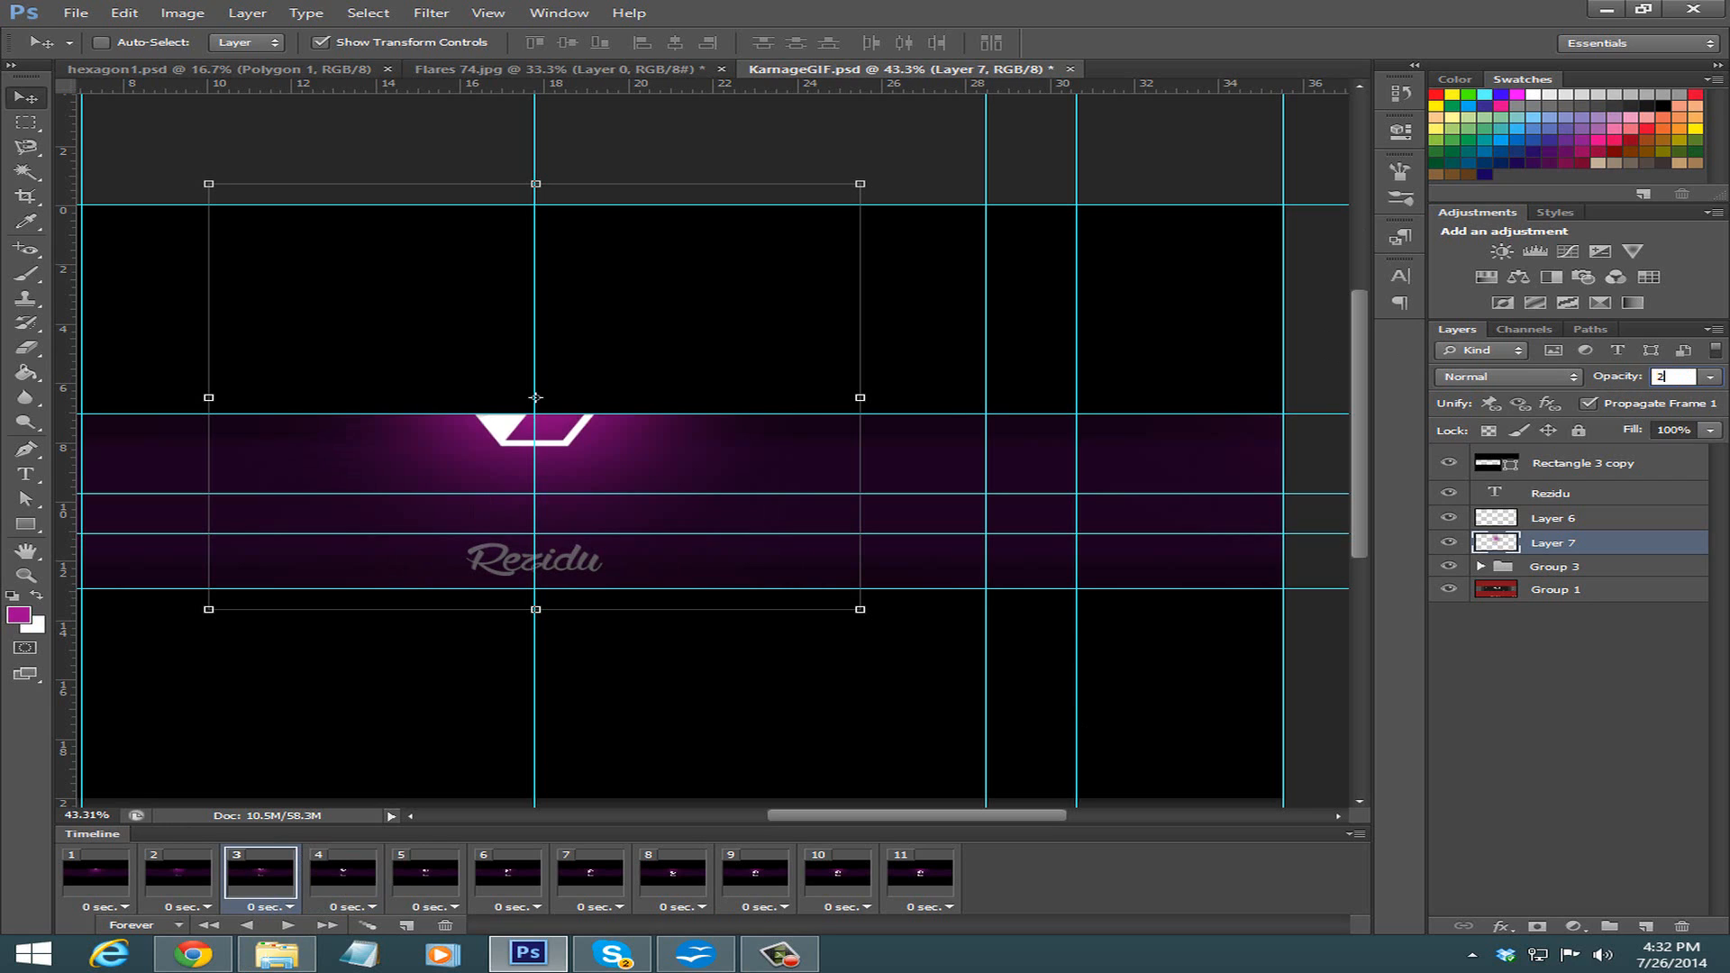
{"action": "key", "text": "Return"}
Set Layer 7's opacity to 10% in frame 2 and 0% in frame 1.
{"action": "left_click", "coordinate": [179, 872]}
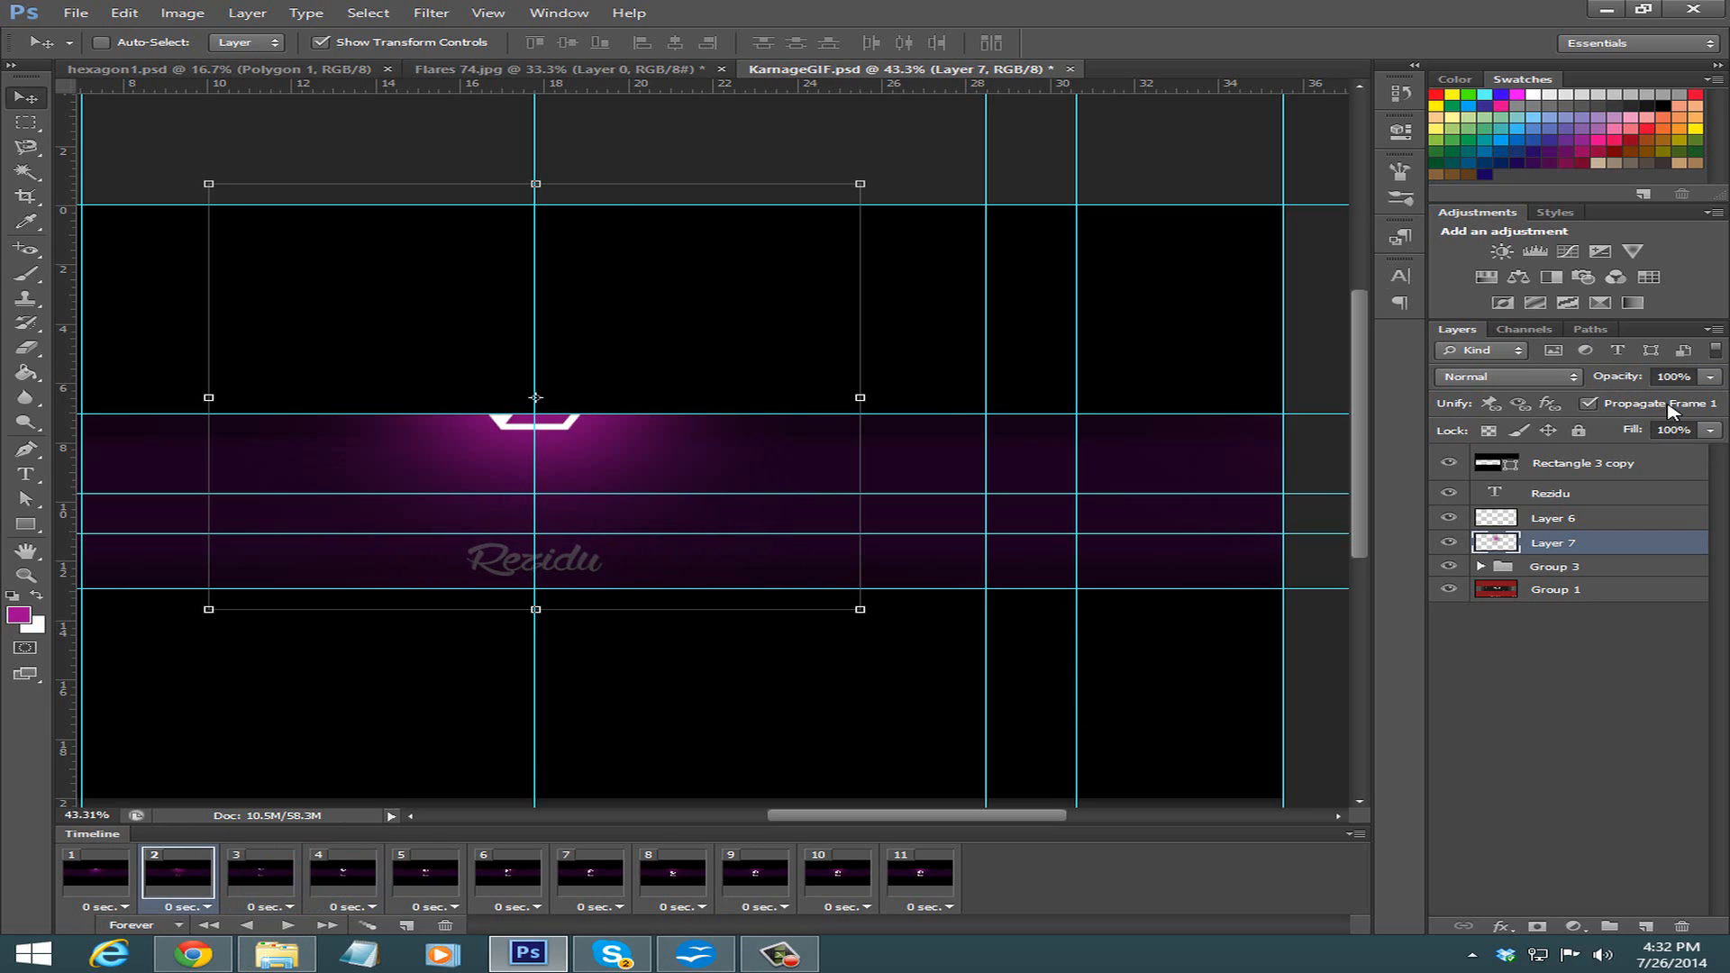
{"action": "left_click", "coordinate": [1675, 377]}
{"action": "type", "text": "10"}
{"action": "key", "text": "Return"}
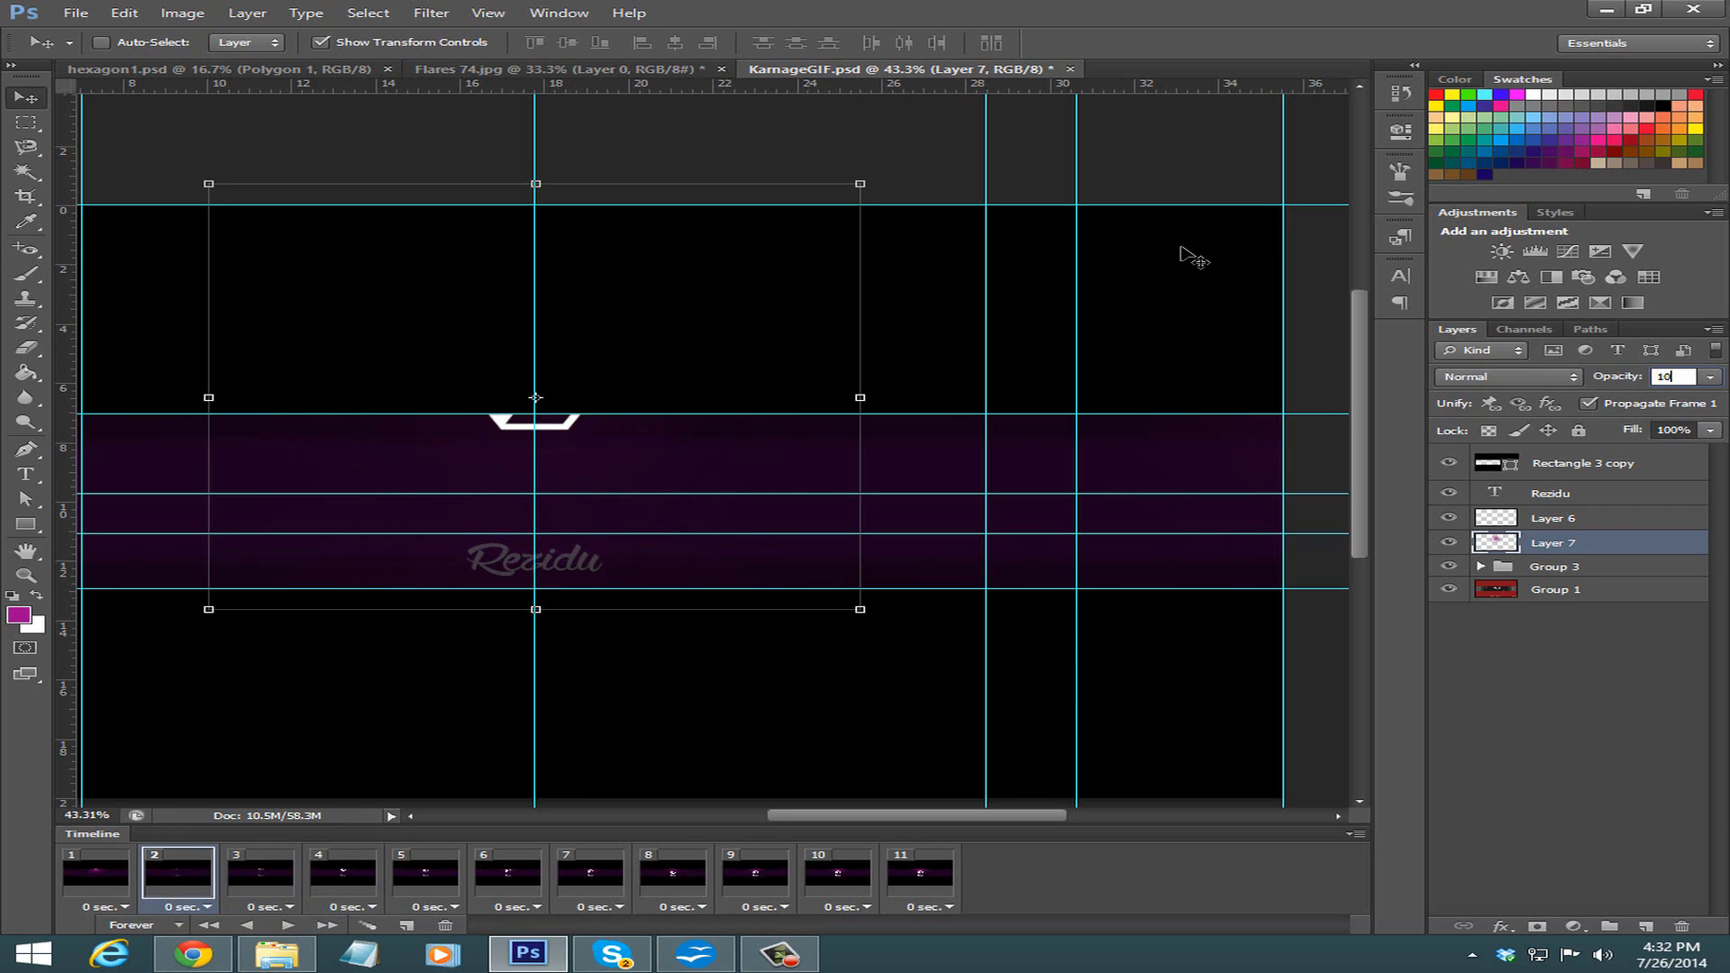
{"action": "left_click", "coordinate": [108, 904]}
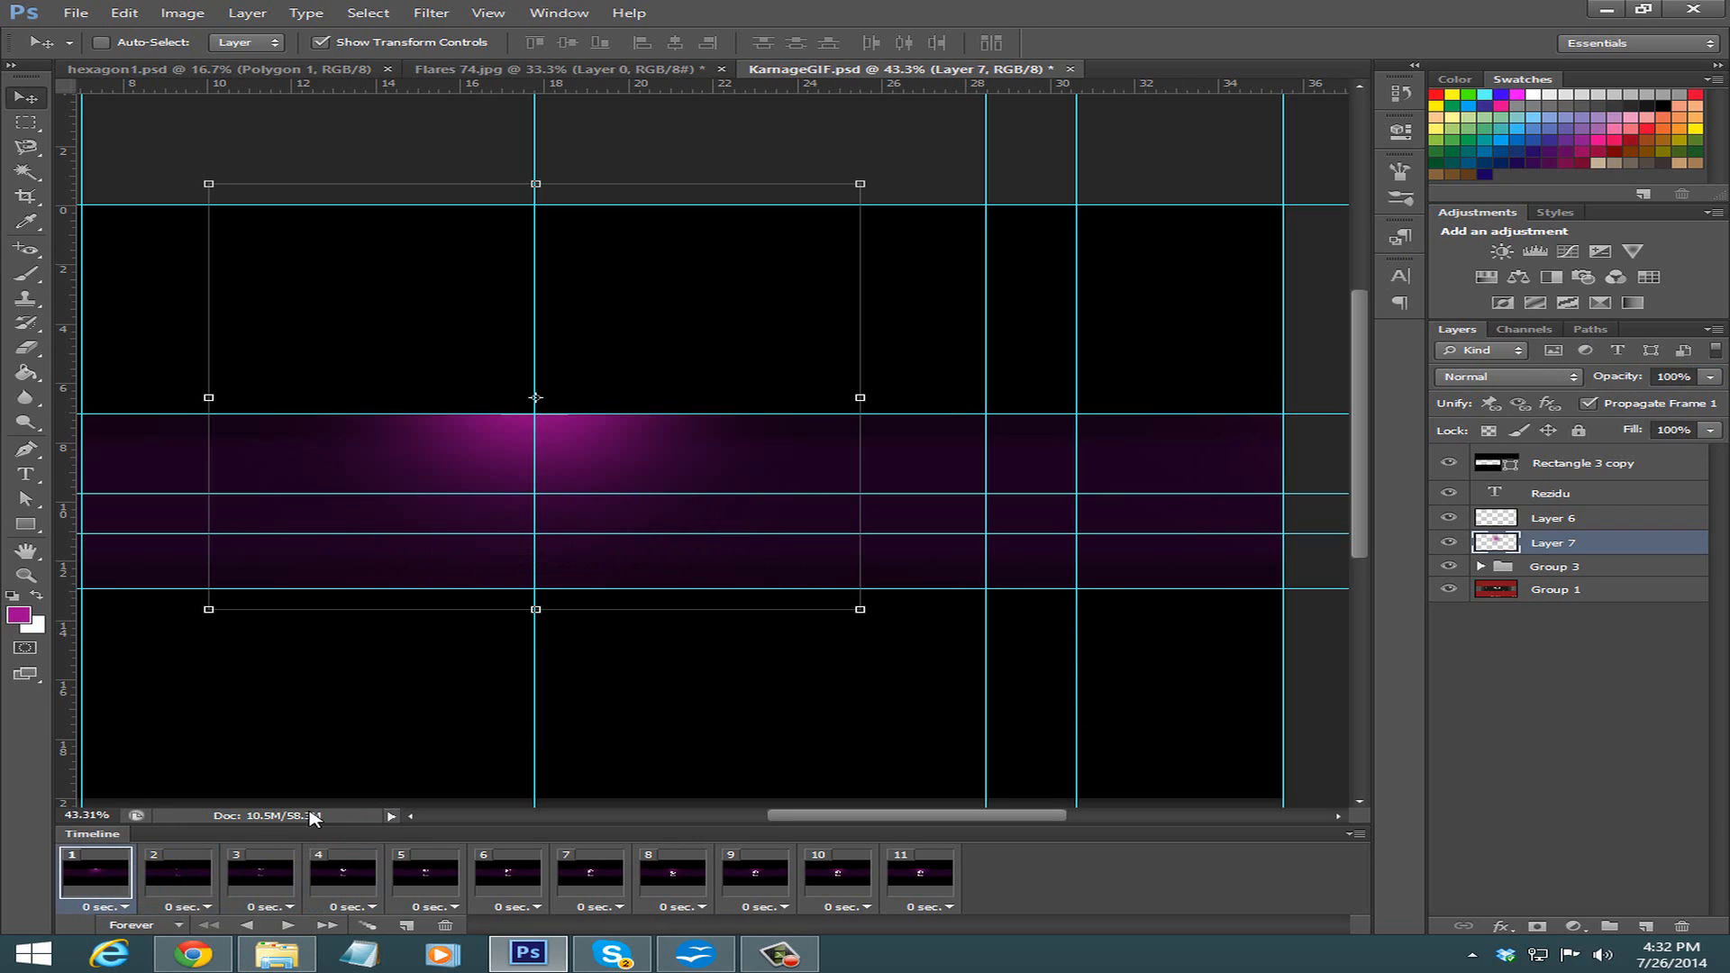
{"action": "left_click", "coordinate": [1674, 377]}
{"action": "type", "text": "0"}
{"action": "key", "text": "Return"}
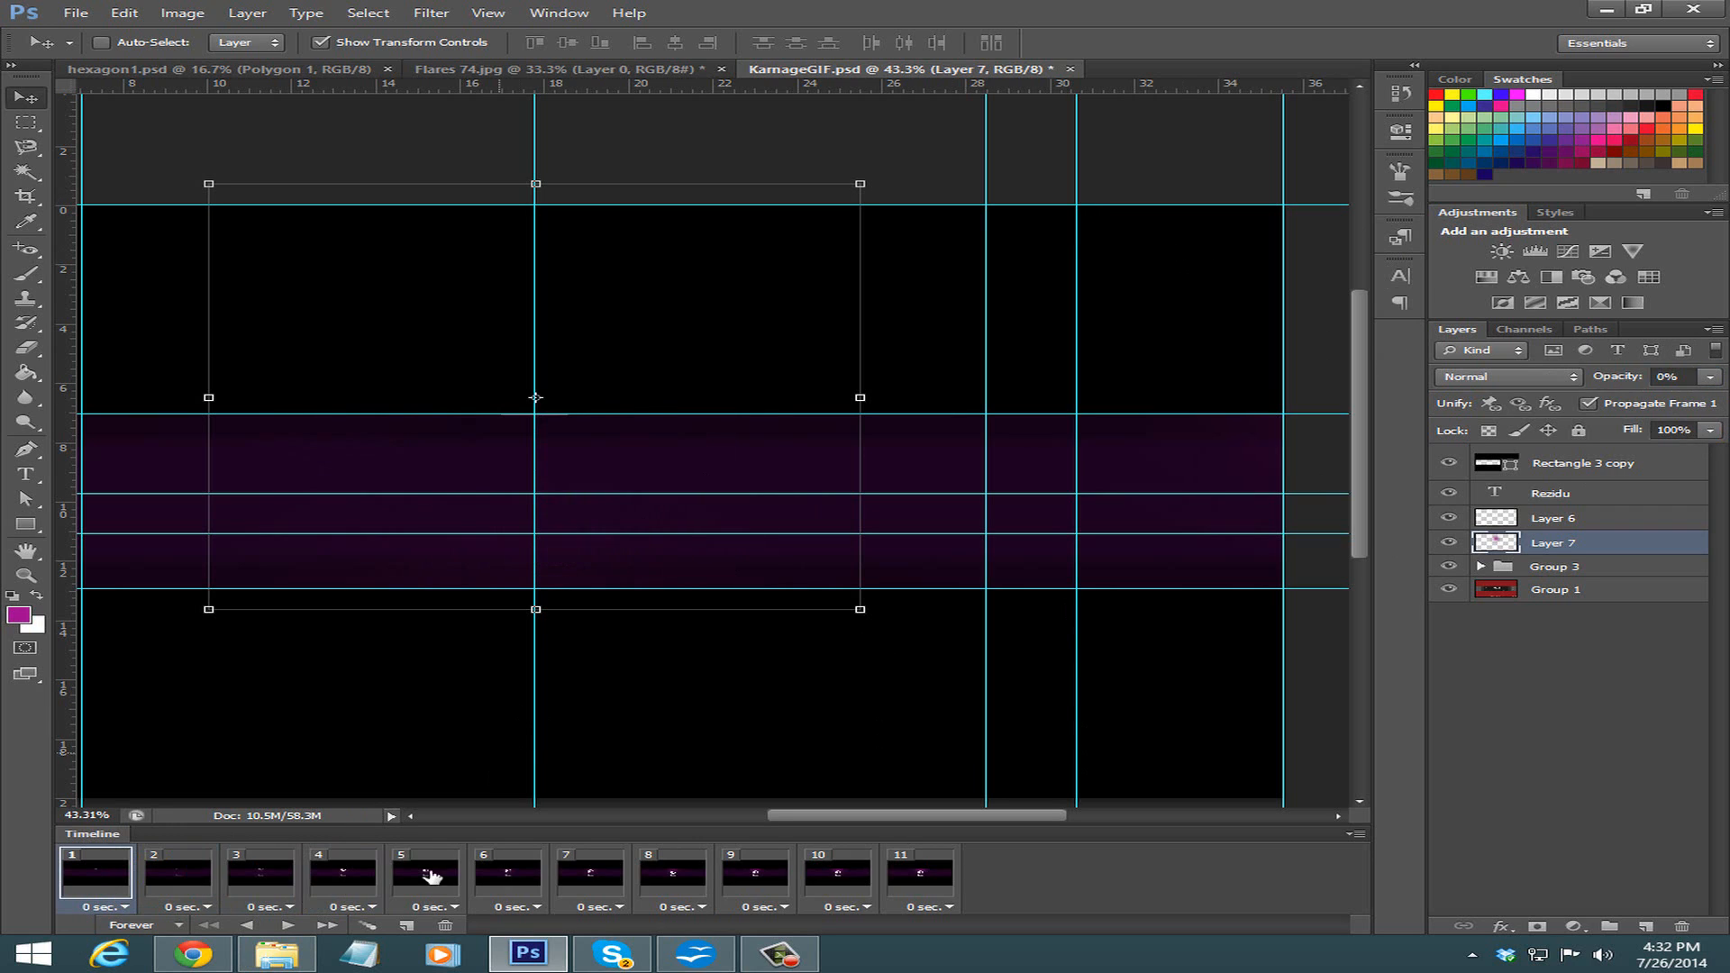
Play the animation twice to check the glow's fade-in and review frames 7 to 10 individually.
{"action": "left_click", "coordinate": [290, 927]}
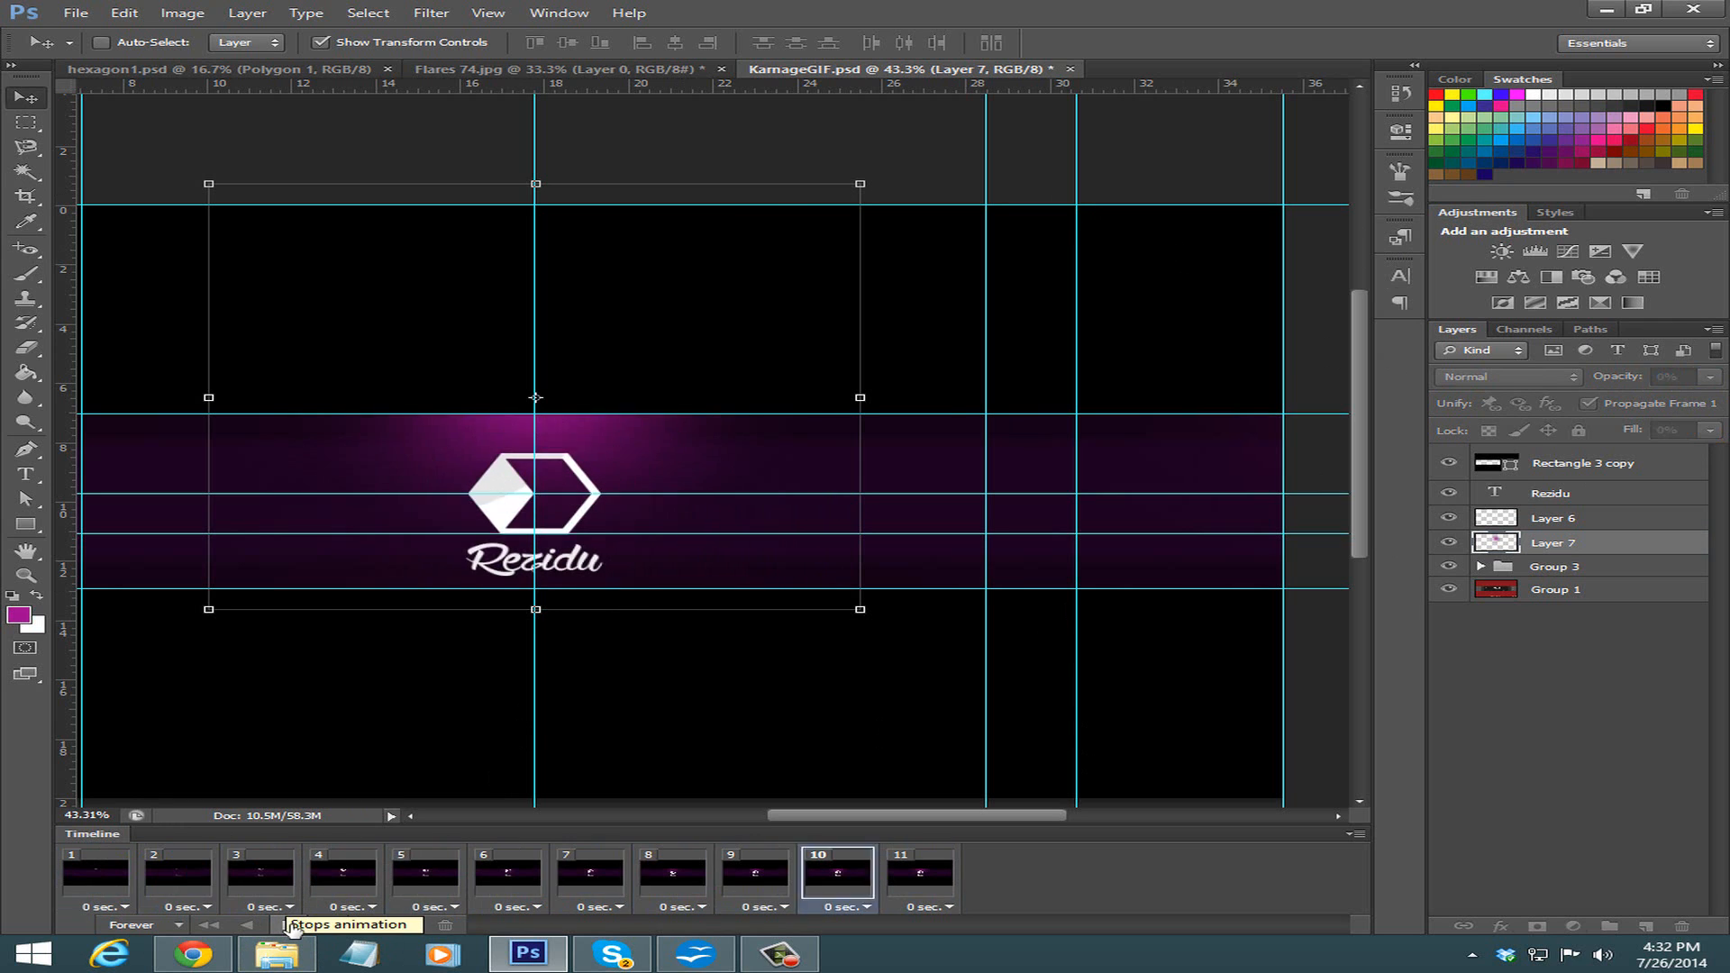
{"action": "left_click", "coordinate": [289, 925]}
{"action": "left_click", "coordinate": [289, 926]}
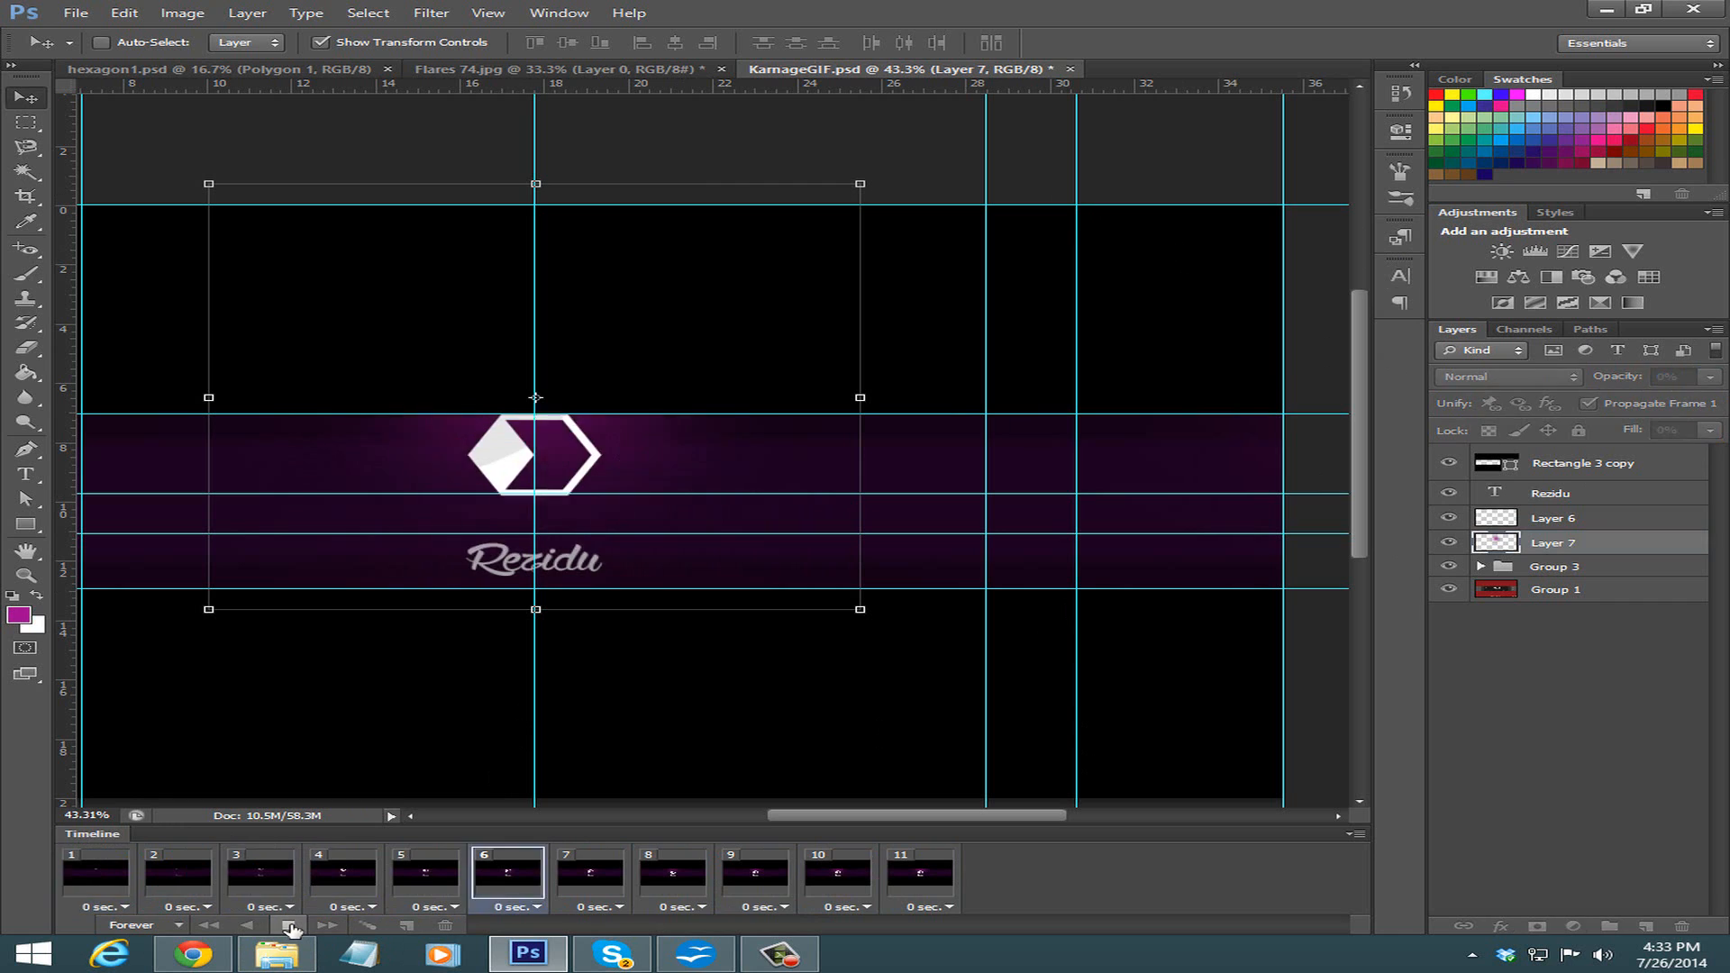
{"action": "left_click", "coordinate": [289, 926]}
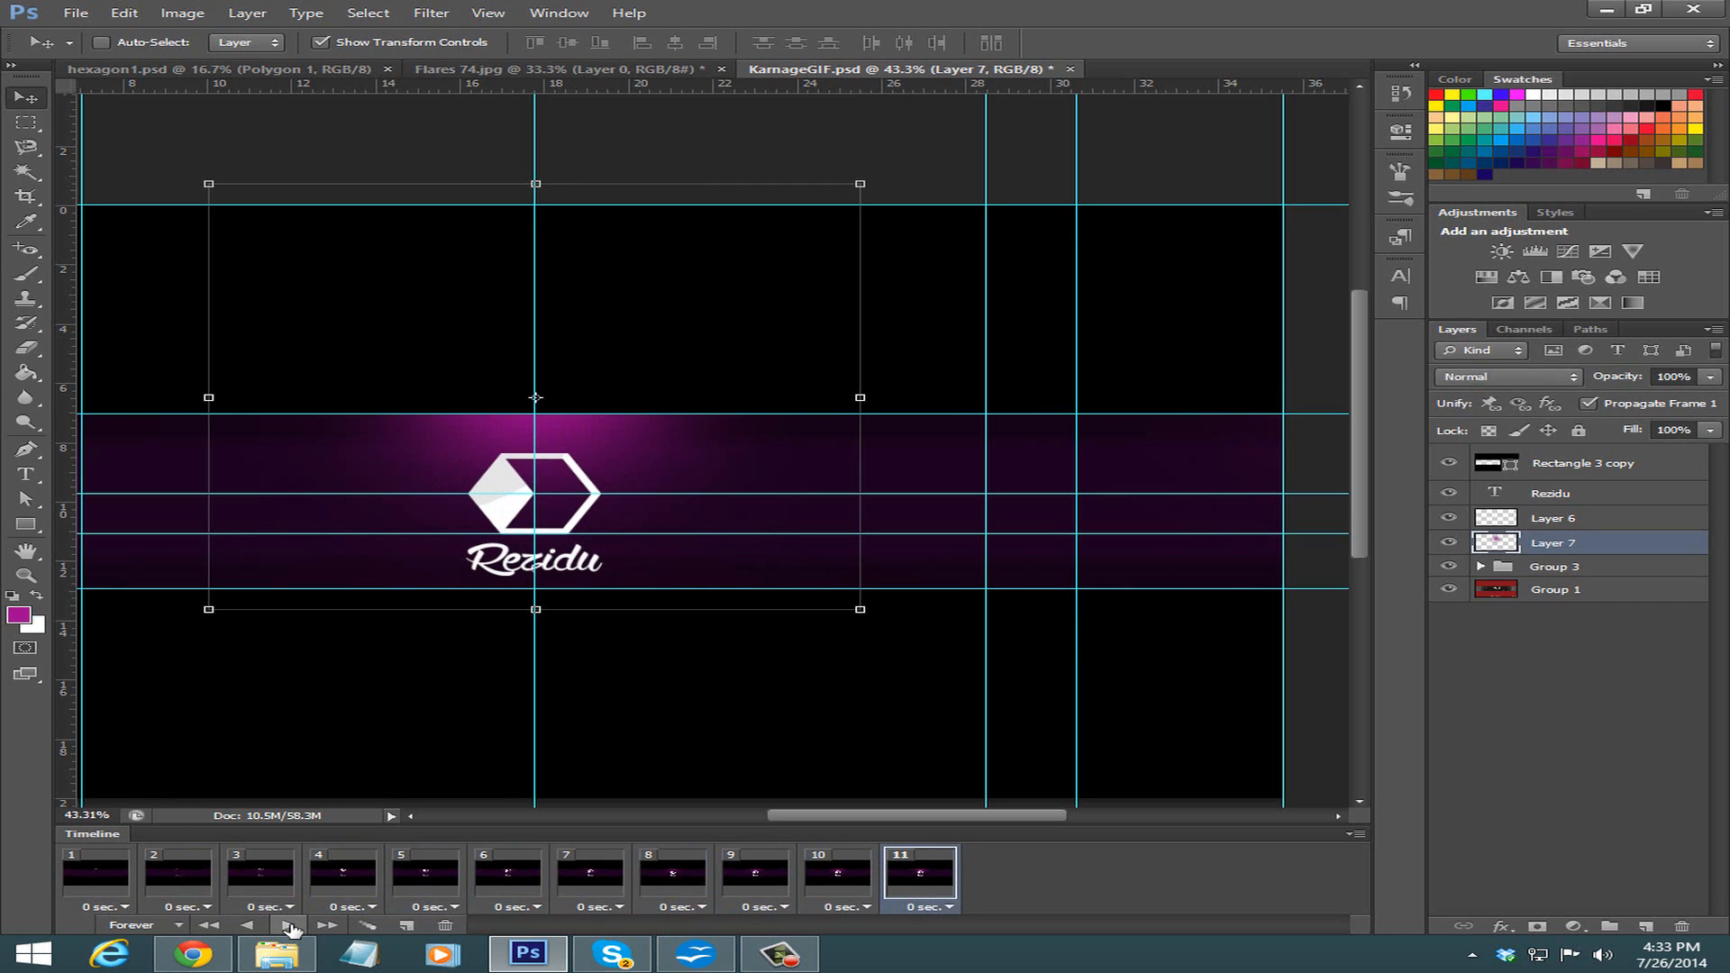
{"action": "scroll", "coordinate": [618, 567], "scroll_direction": "down", "scroll_amount": 1}
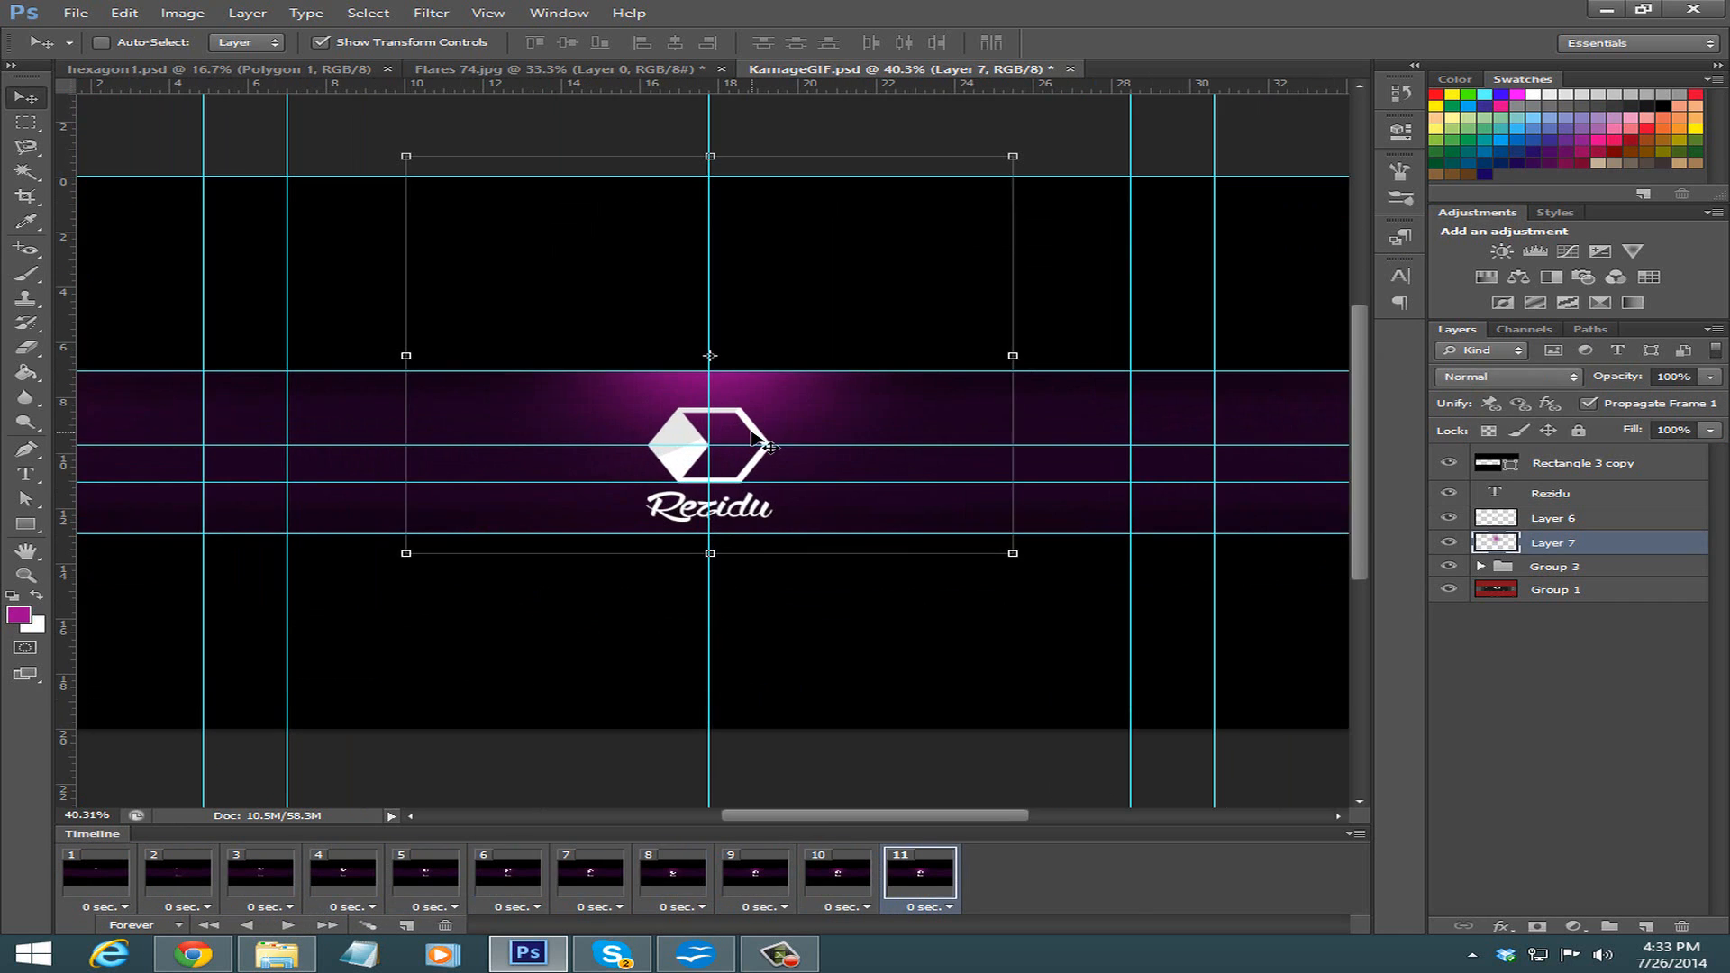
{"action": "left_click", "coordinate": [773, 863]}
{"action": "left_click", "coordinate": [685, 897]}
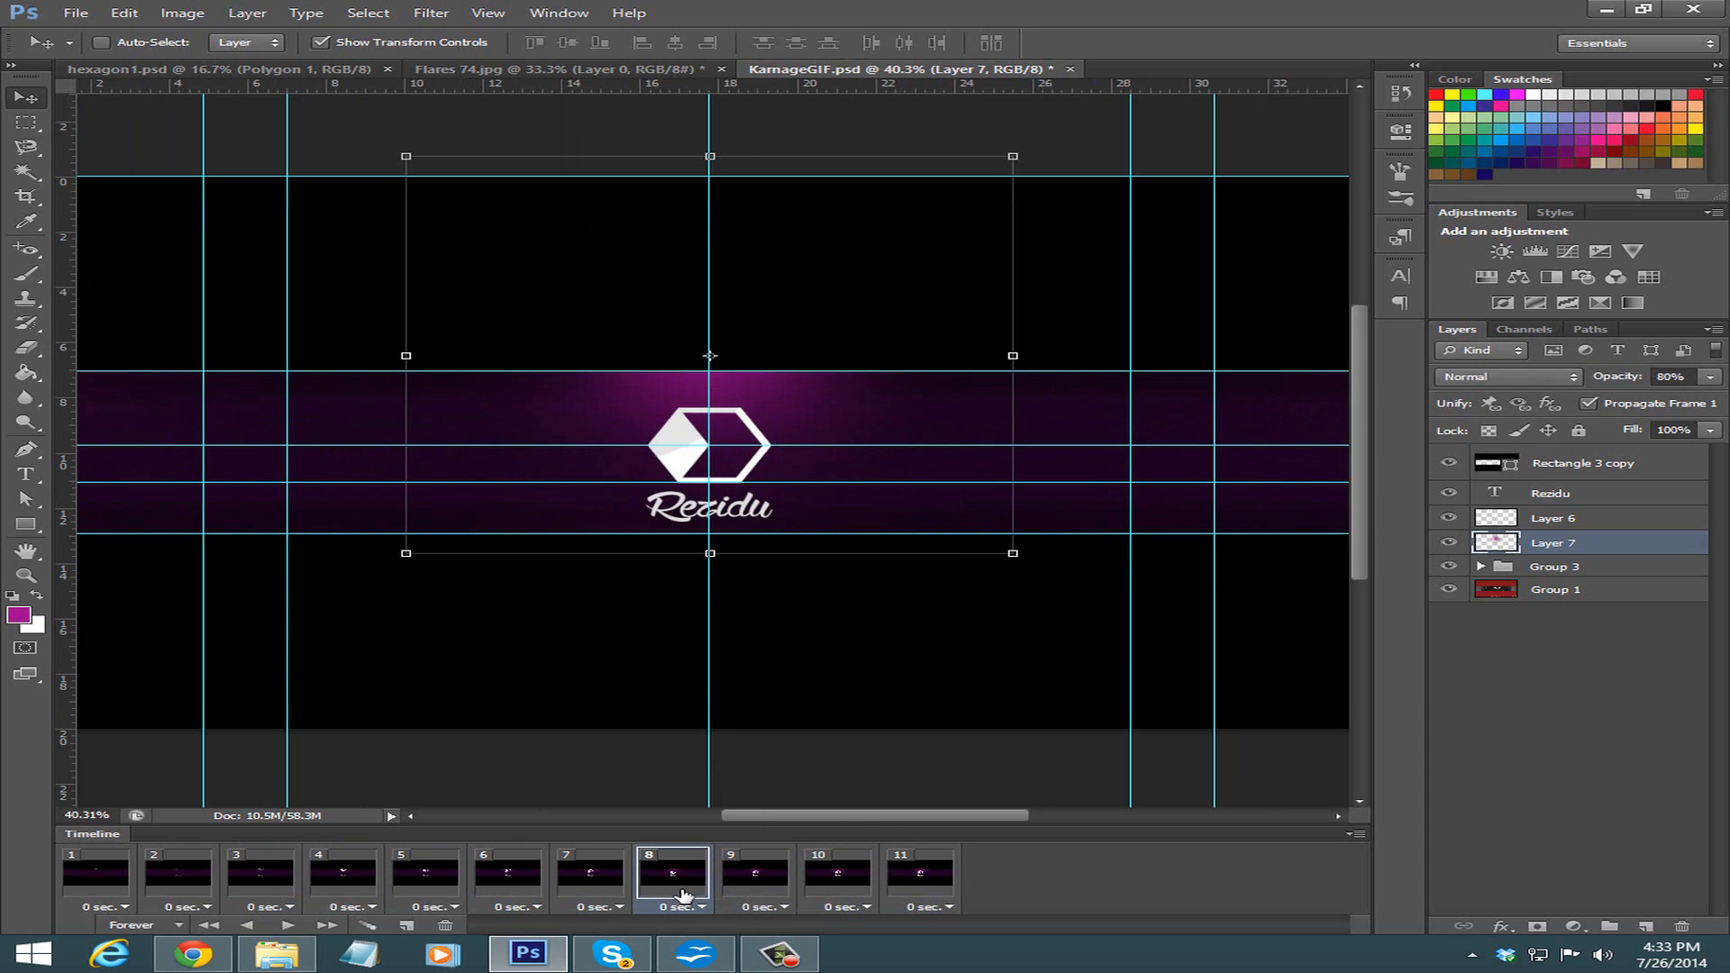
{"action": "left_click", "coordinate": [575, 897]}
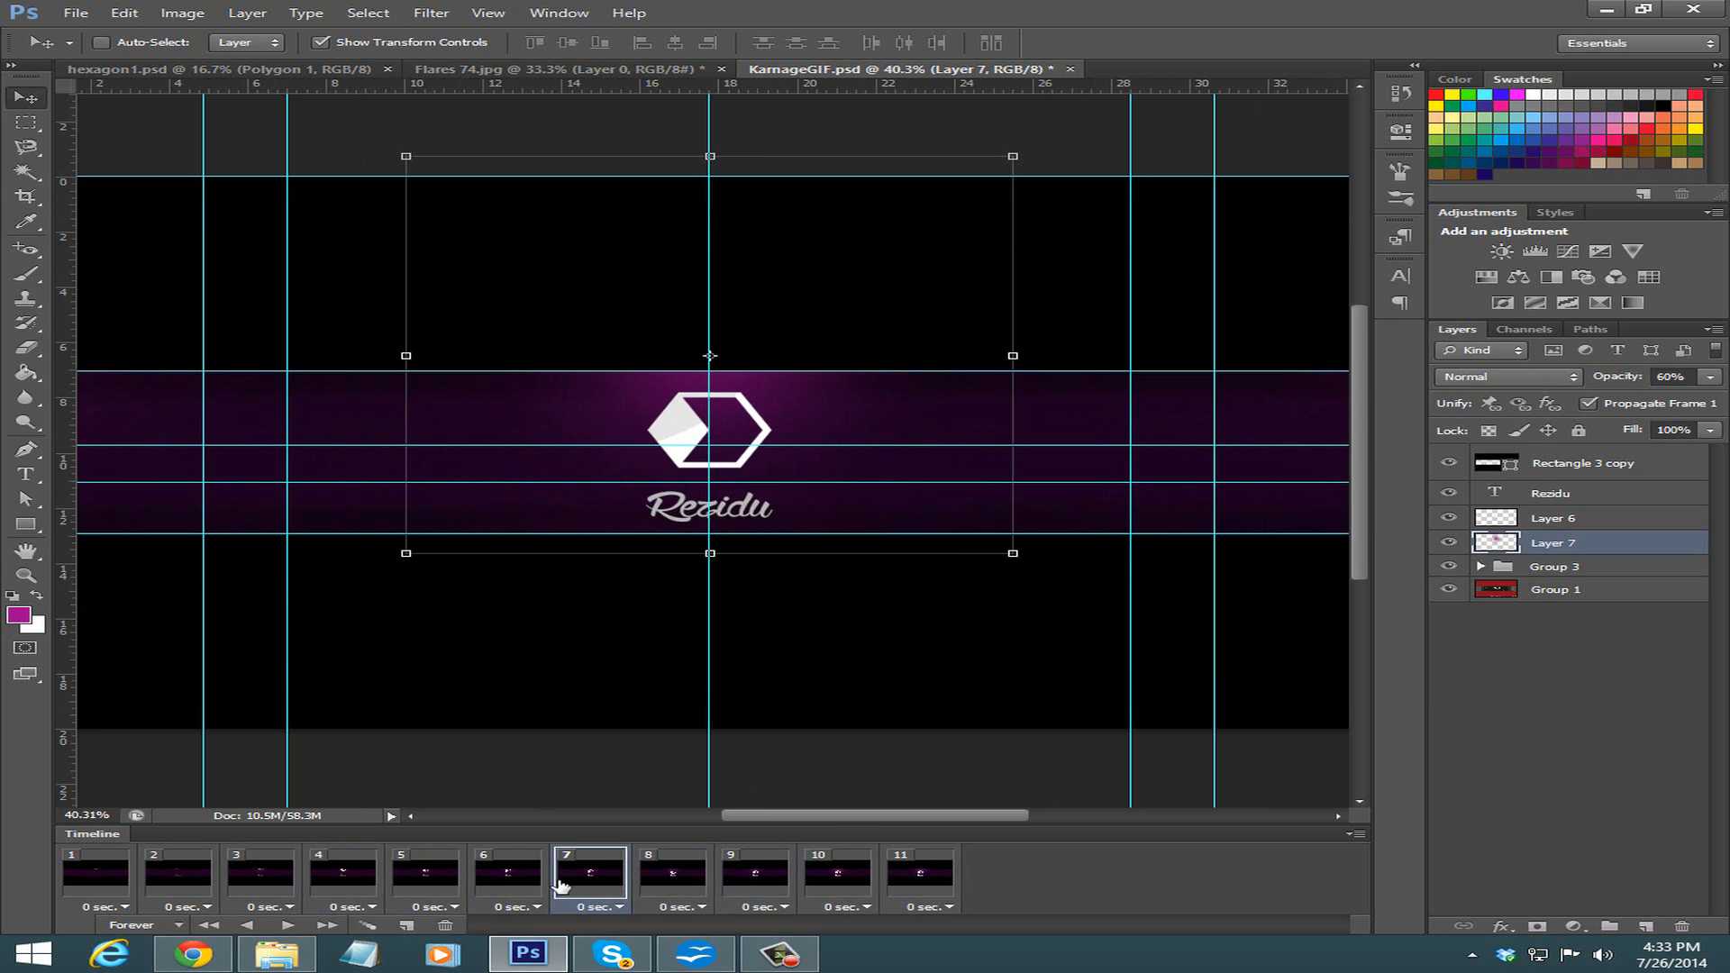
{"action": "left_click", "coordinate": [681, 878]}
{"action": "left_click", "coordinate": [759, 870]}
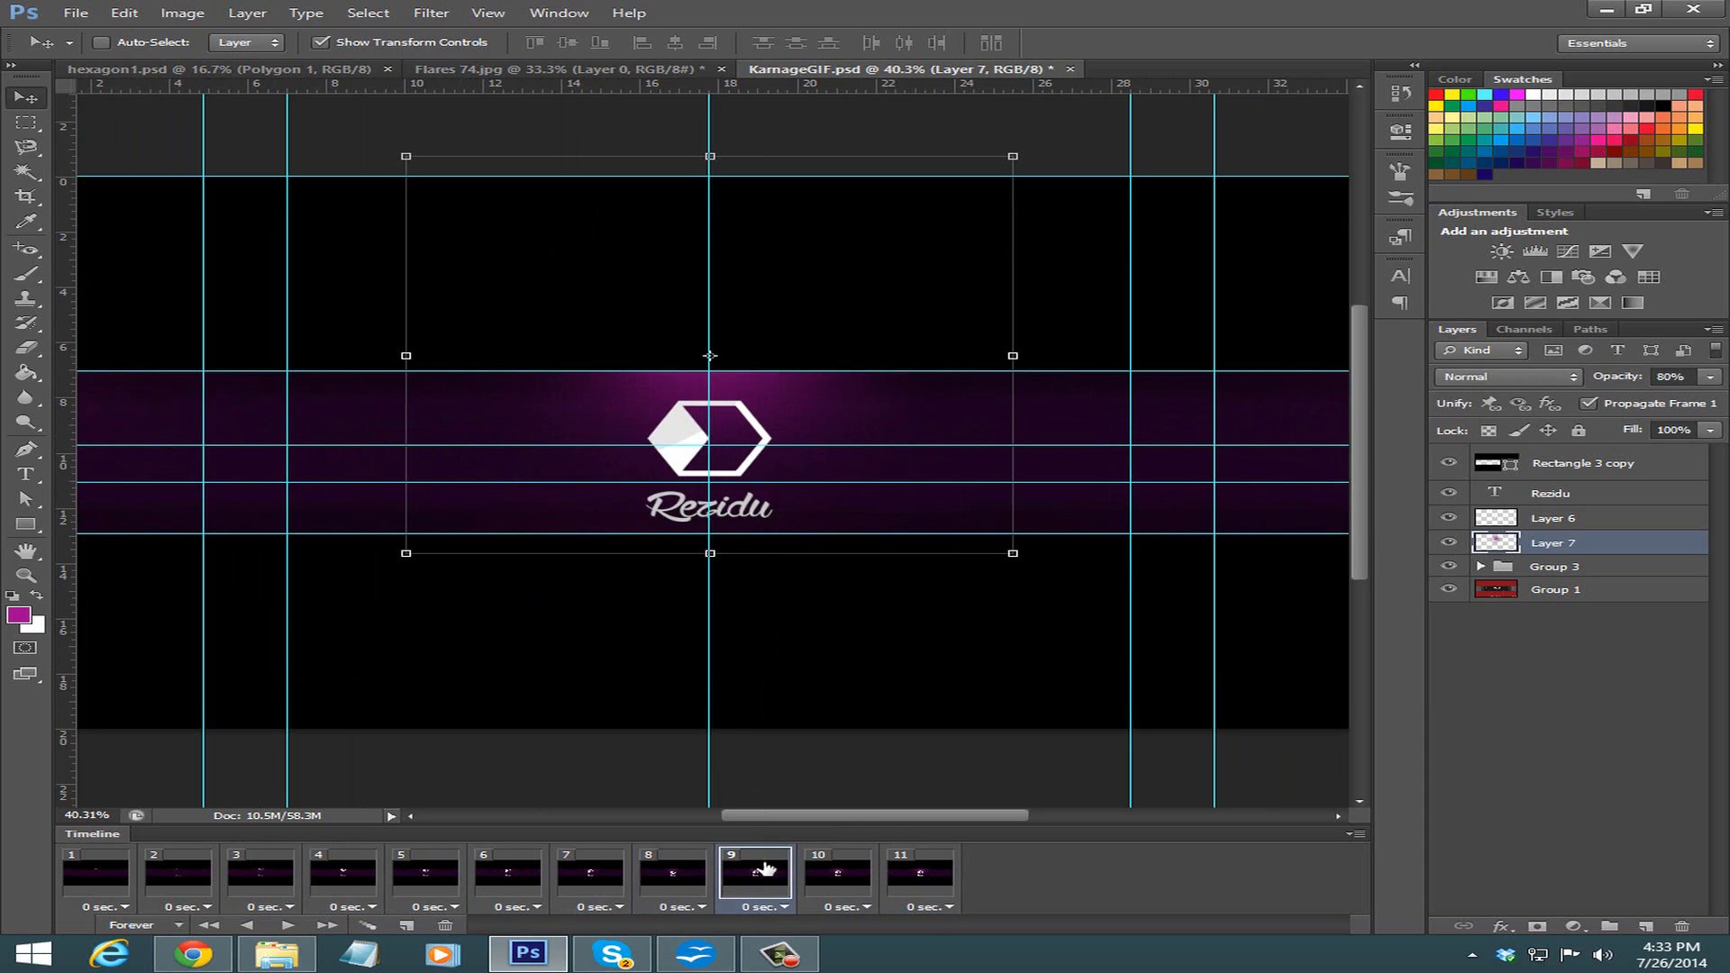
{"action": "left_click", "coordinate": [838, 874]}
Try 50% opacity on Layer 7 in frame 11 and set it back to 100%.
{"action": "left_click", "coordinate": [919, 874]}
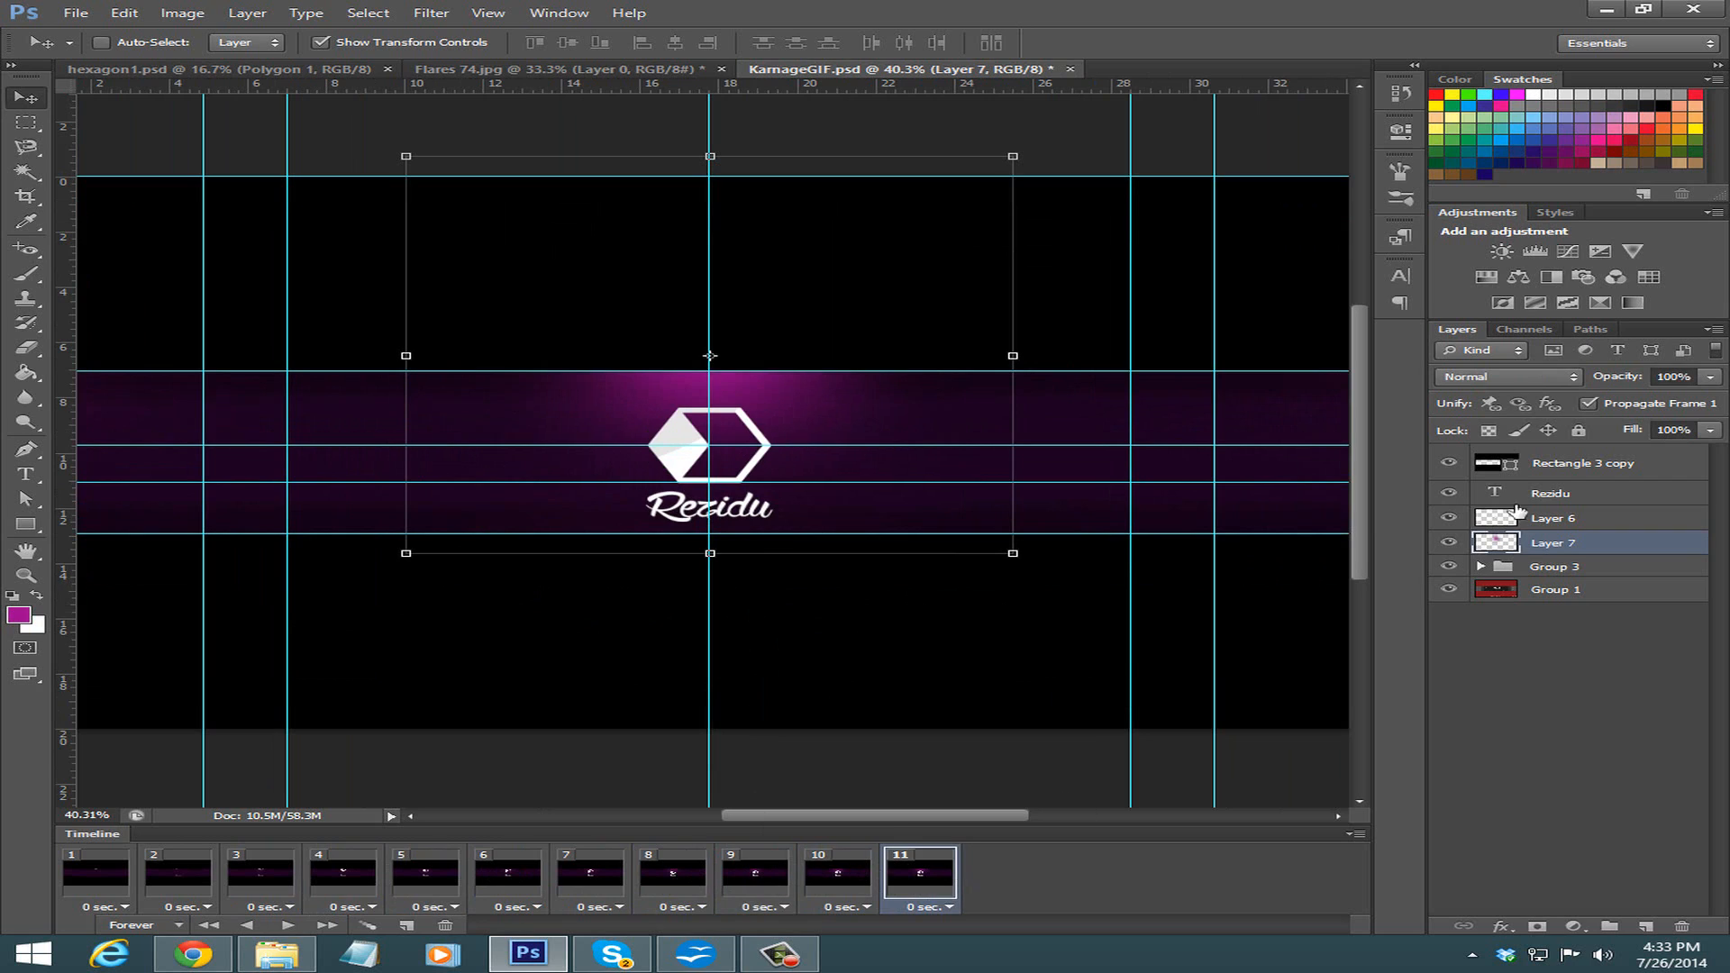
{"action": "left_click", "coordinate": [1661, 378]}
{"action": "type", "text": "50"}
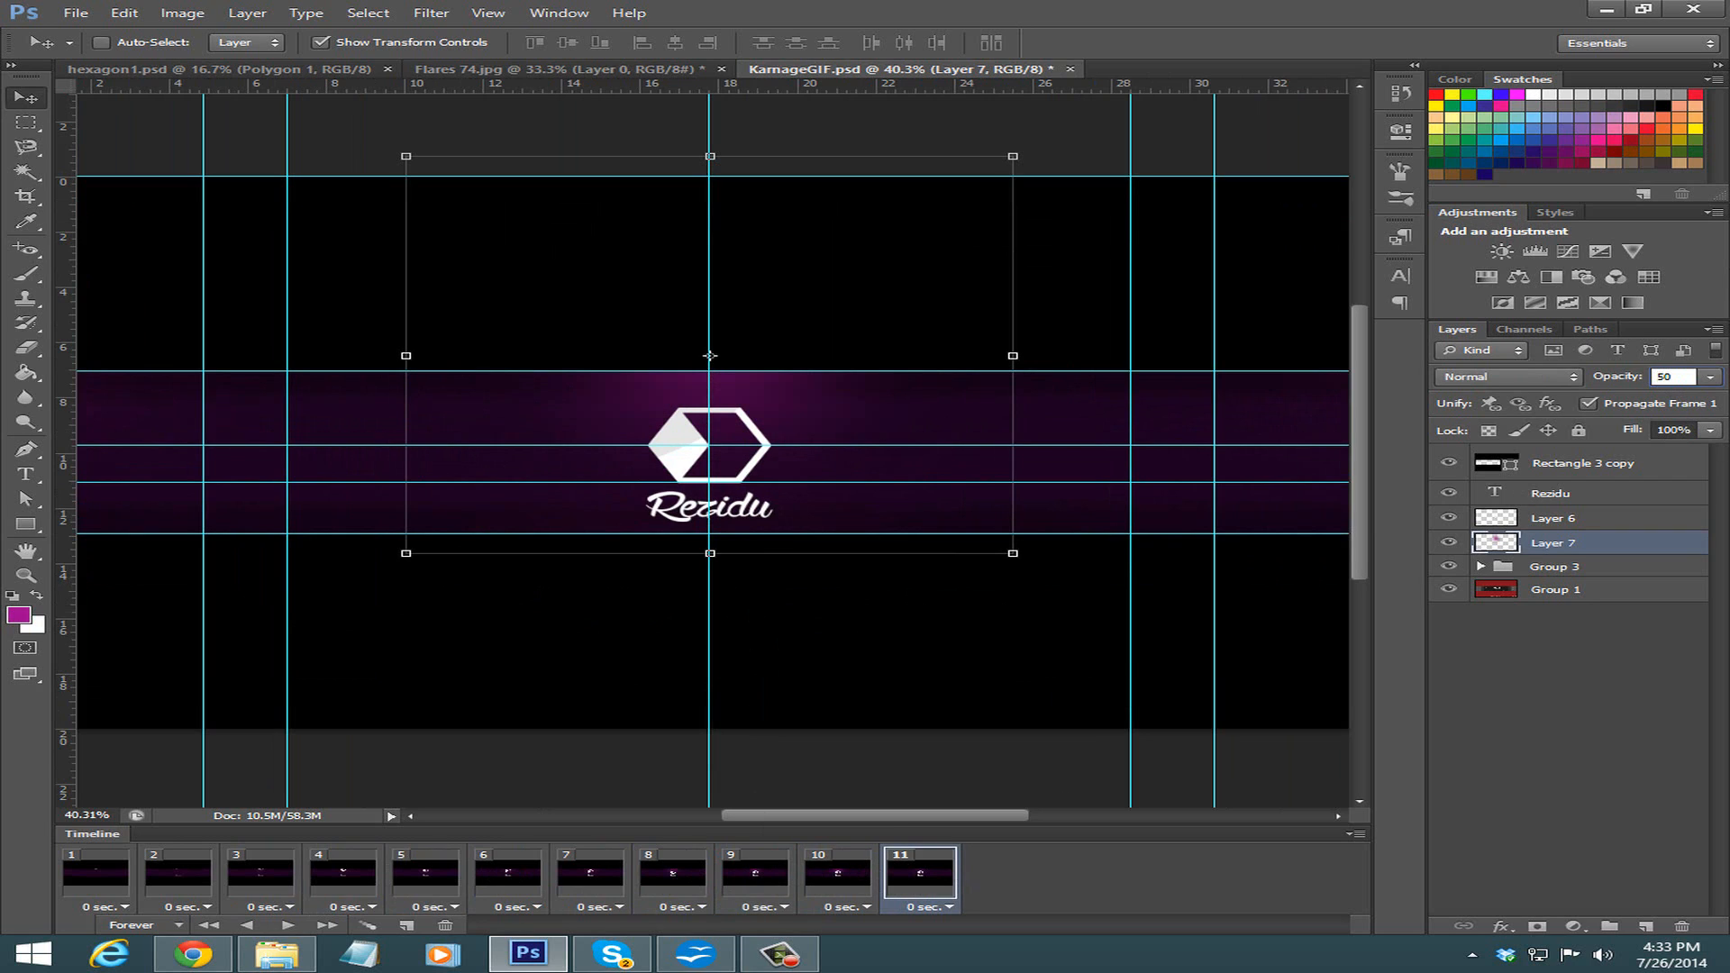
{"action": "key", "text": "BackSpace"}
{"action": "key", "text": "BackSpace"}
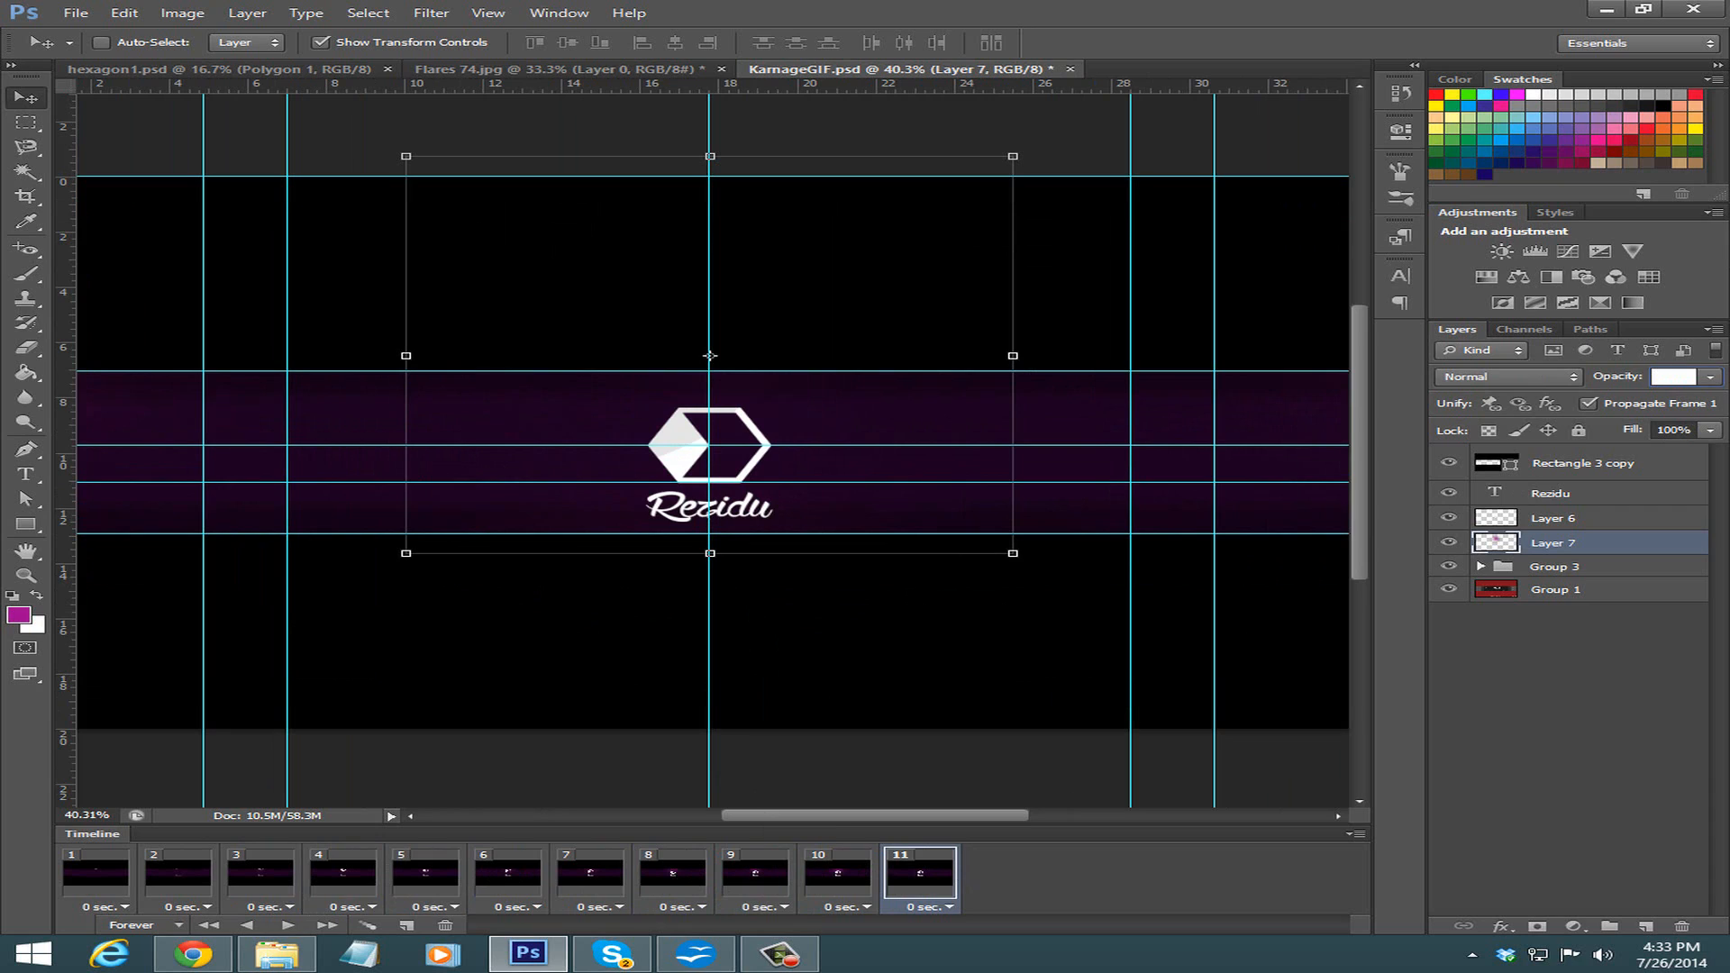
{"action": "type", "text": "100"}
{"action": "key", "text": "Return"}
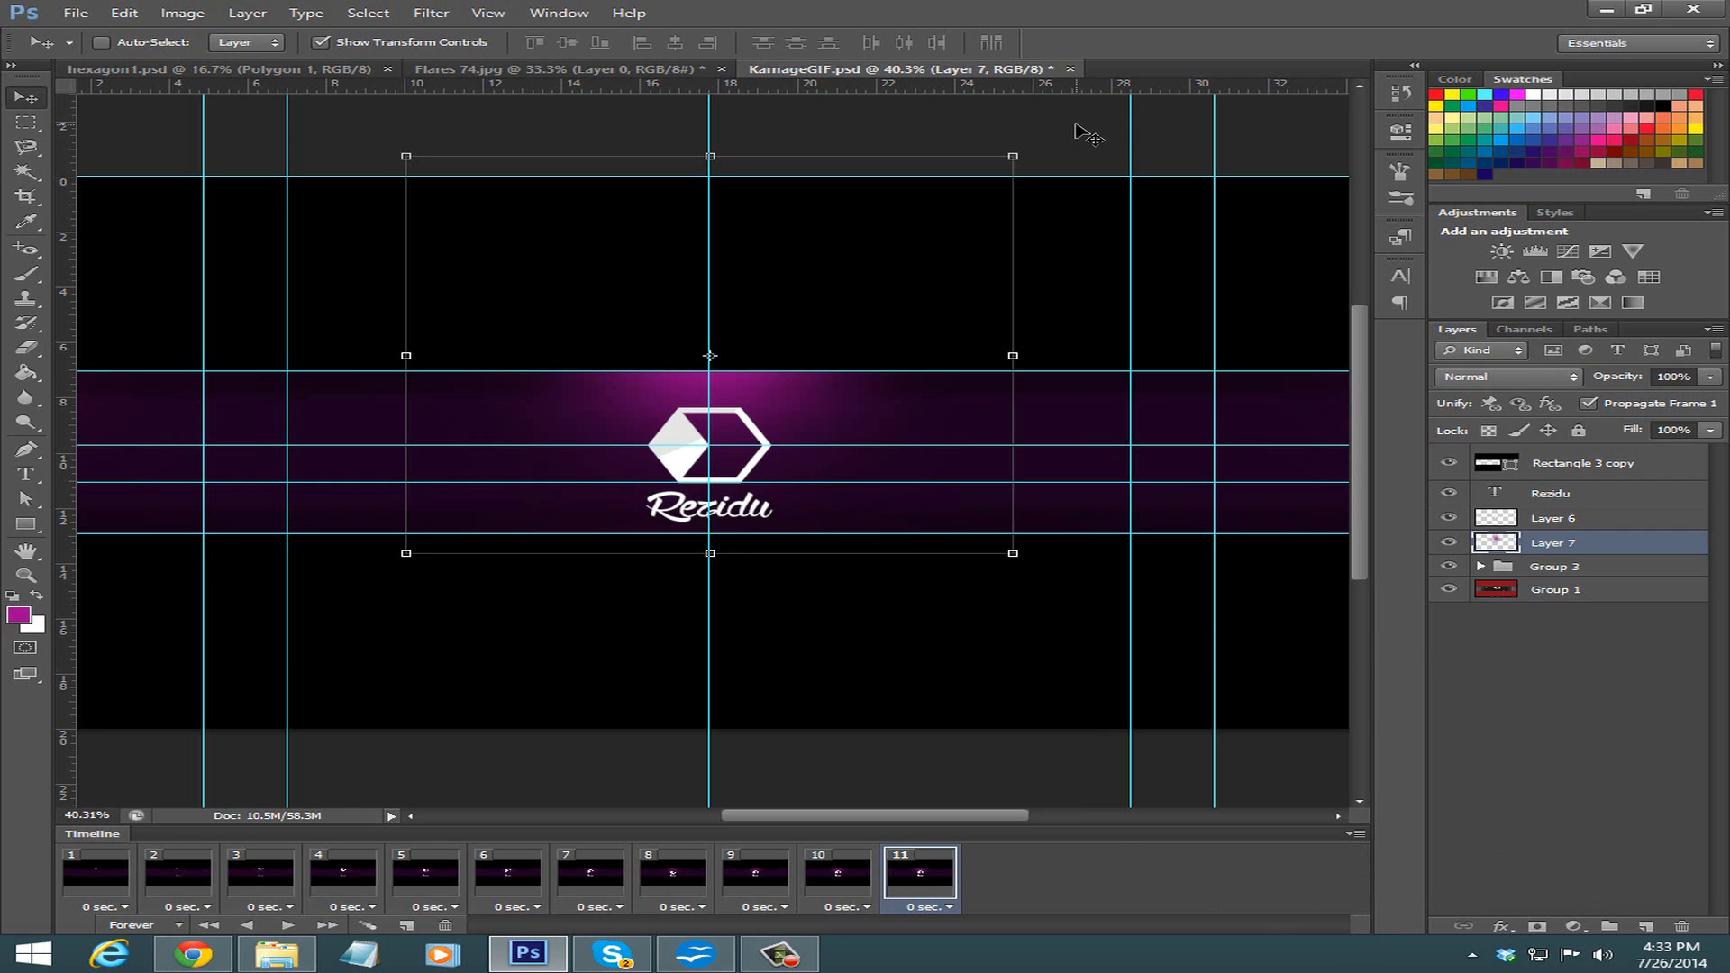
Add a twelfth frame and duplicate Layer 0 from Flares 74.jpg into KarnageGIF.psd.
{"action": "left_click", "coordinate": [1589, 768]}
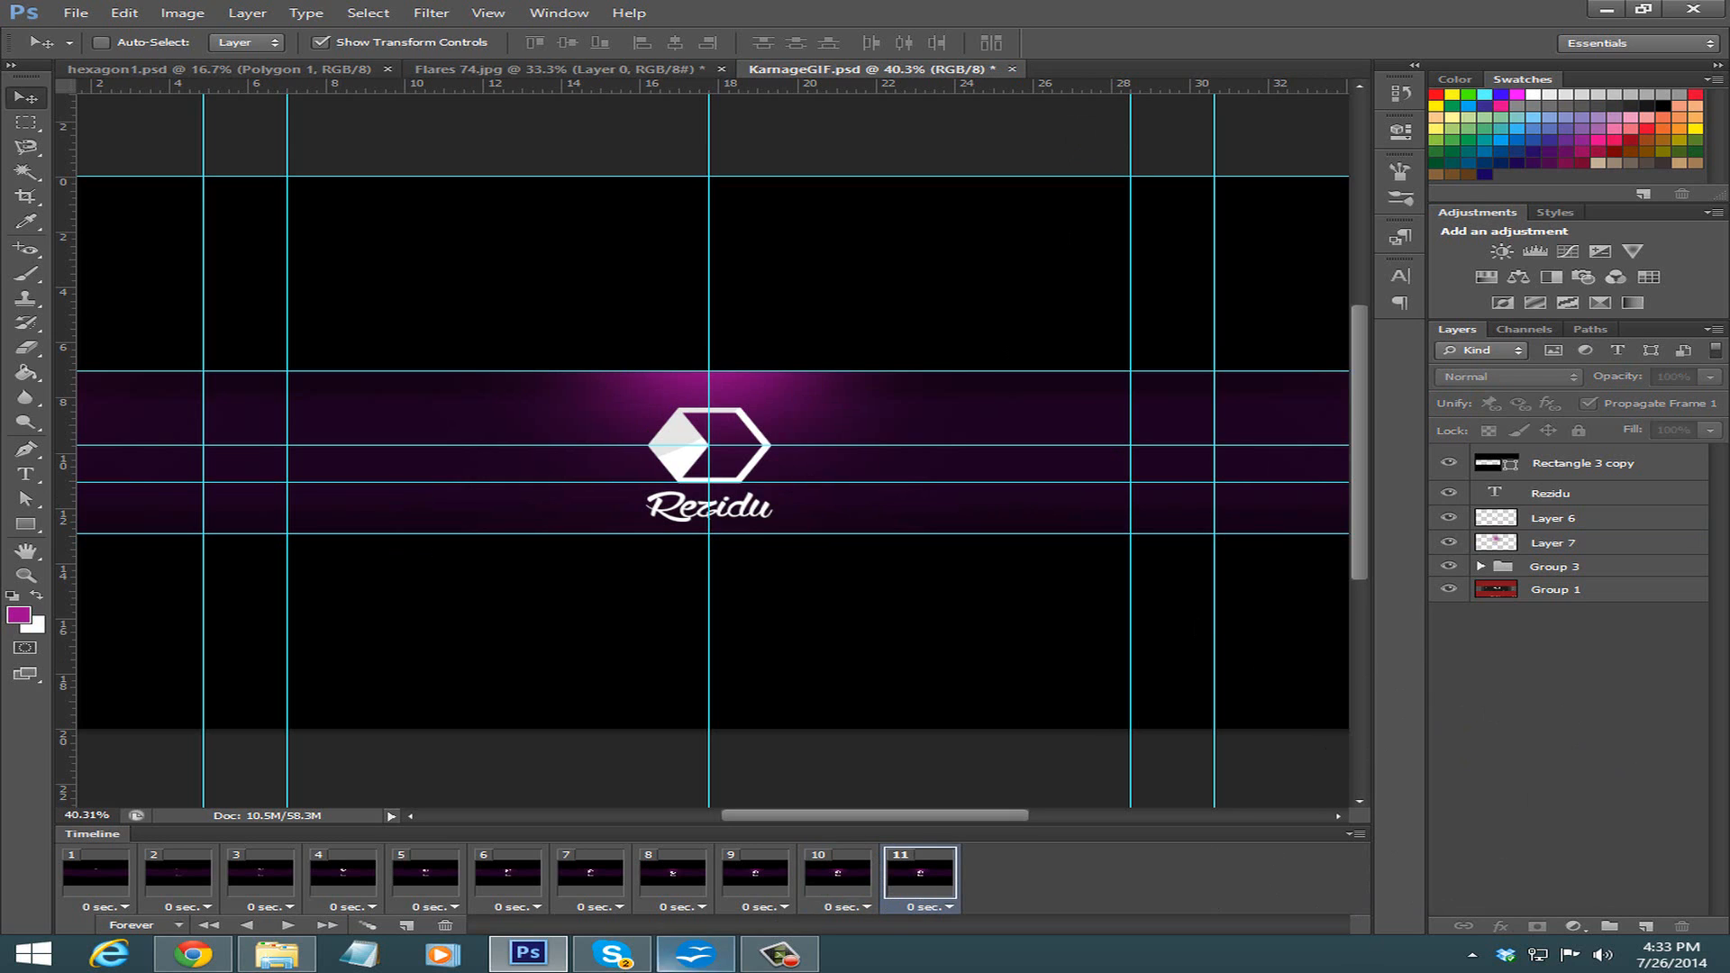
{"action": "left_click", "coordinate": [407, 927]}
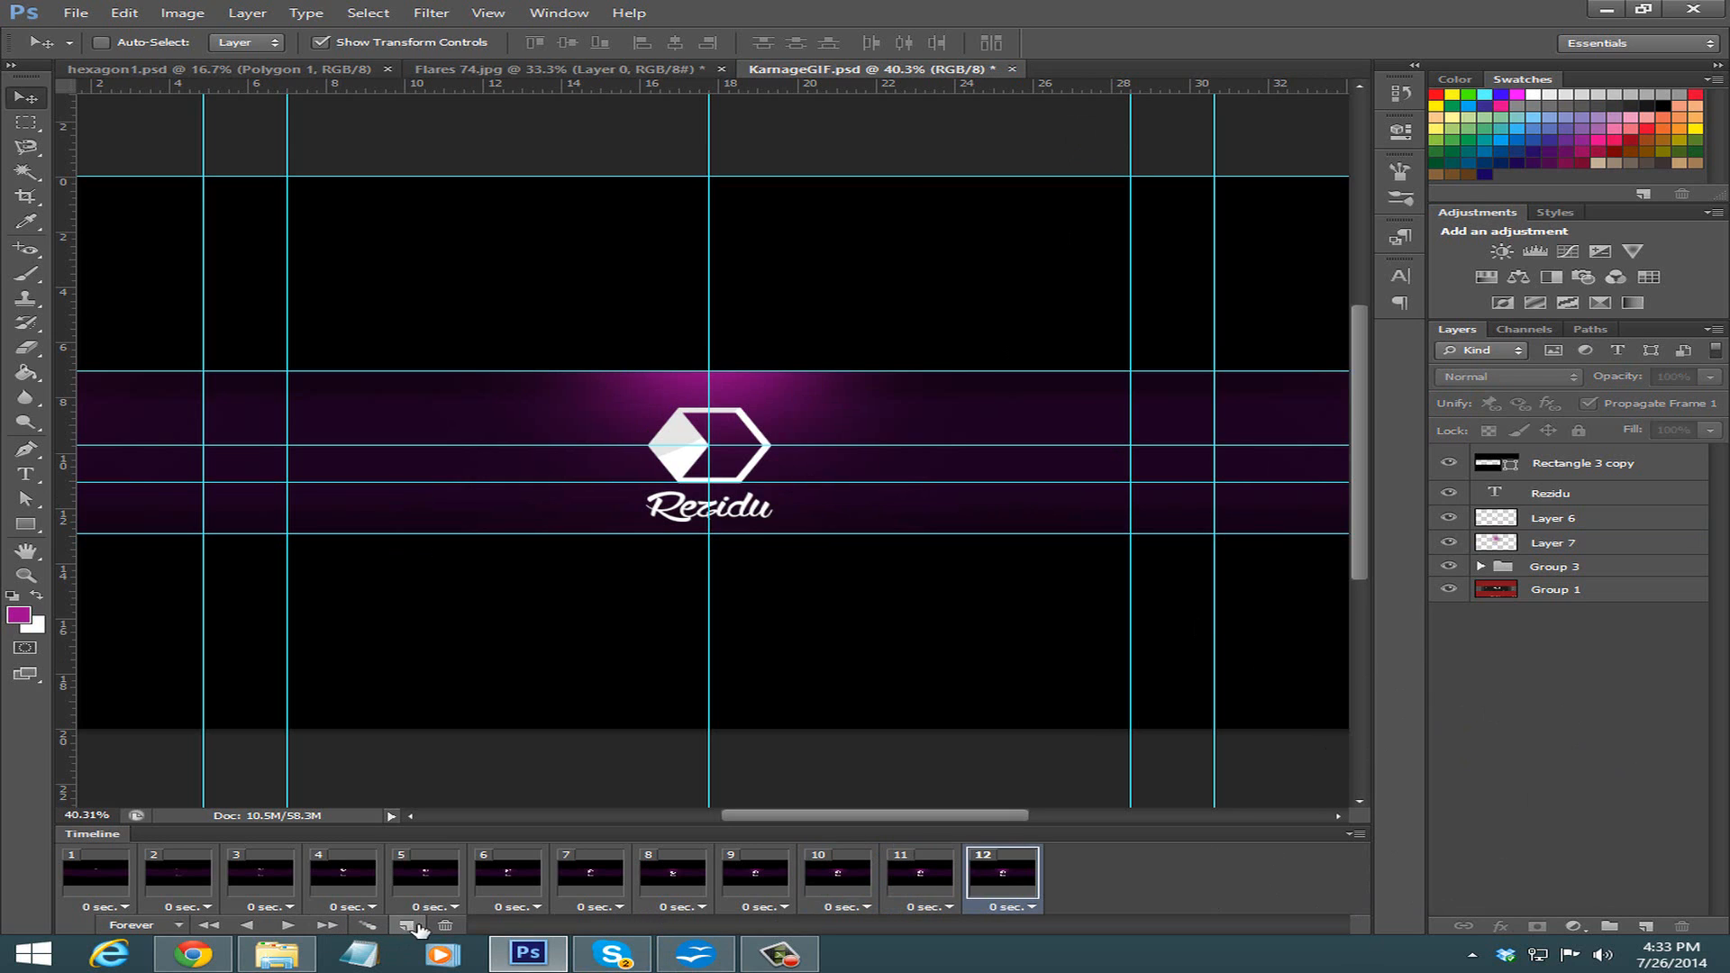
{"action": "left_click", "coordinate": [555, 76]}
{"action": "right_click", "coordinate": [1534, 469]}
{"action": "left_click", "coordinate": [1332, 347]}
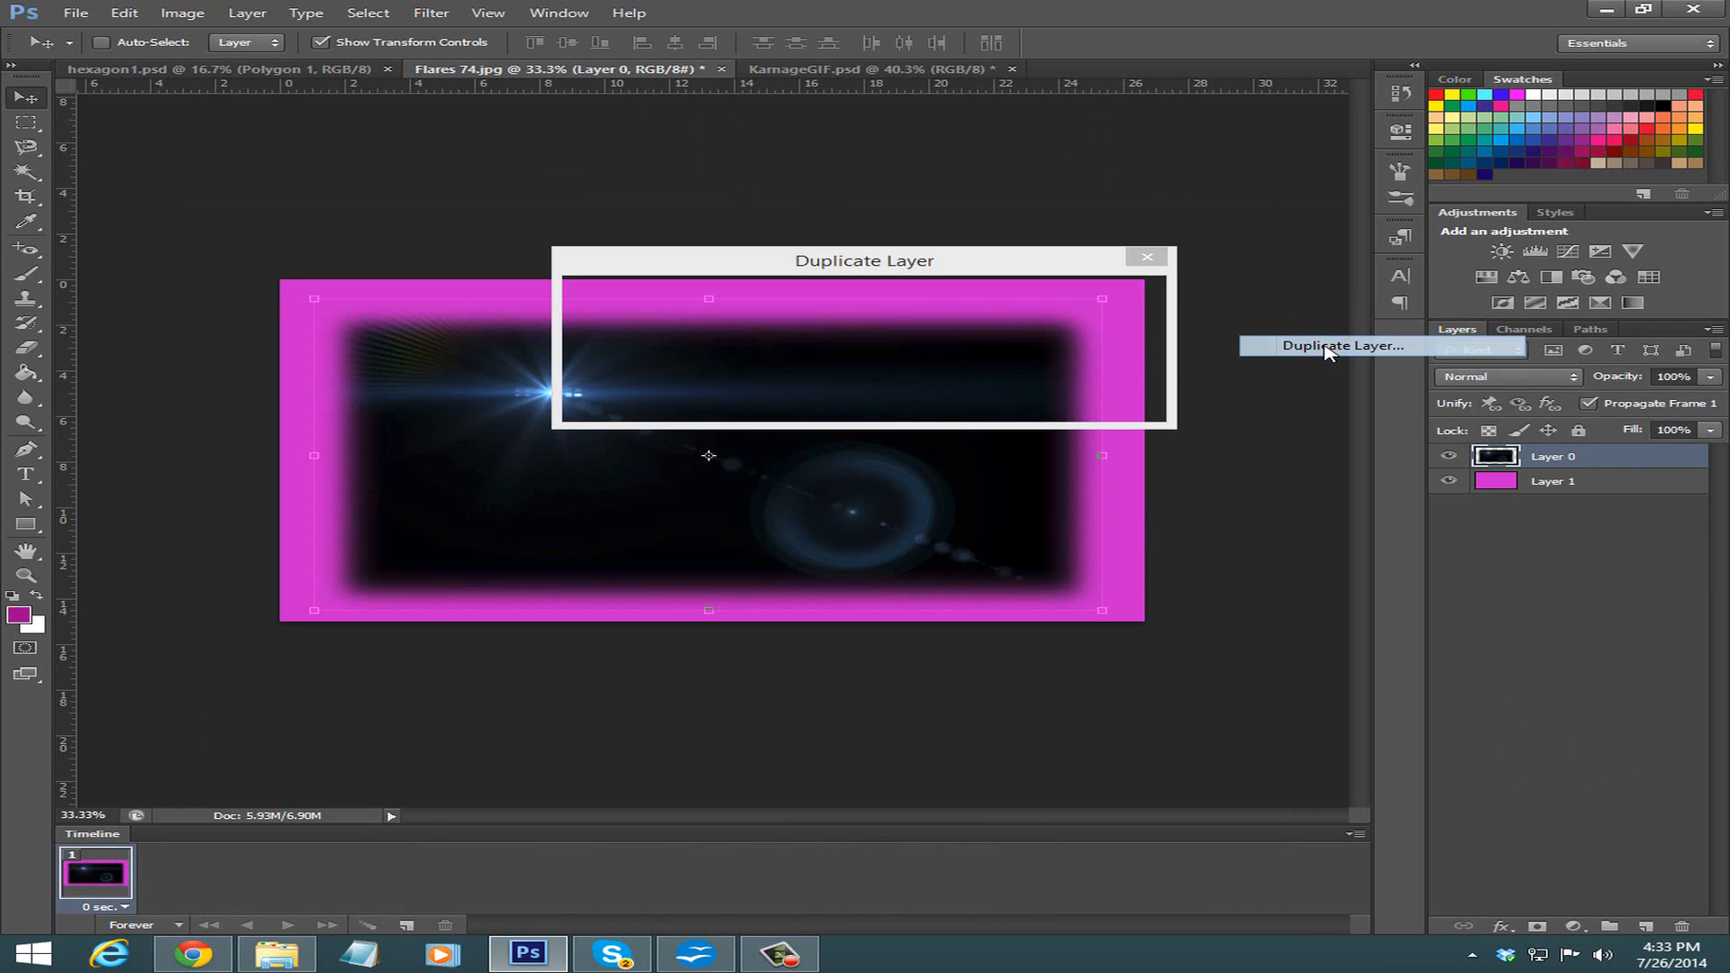
{"action": "left_click", "coordinate": [765, 375]}
{"action": "left_click", "coordinate": [765, 416]}
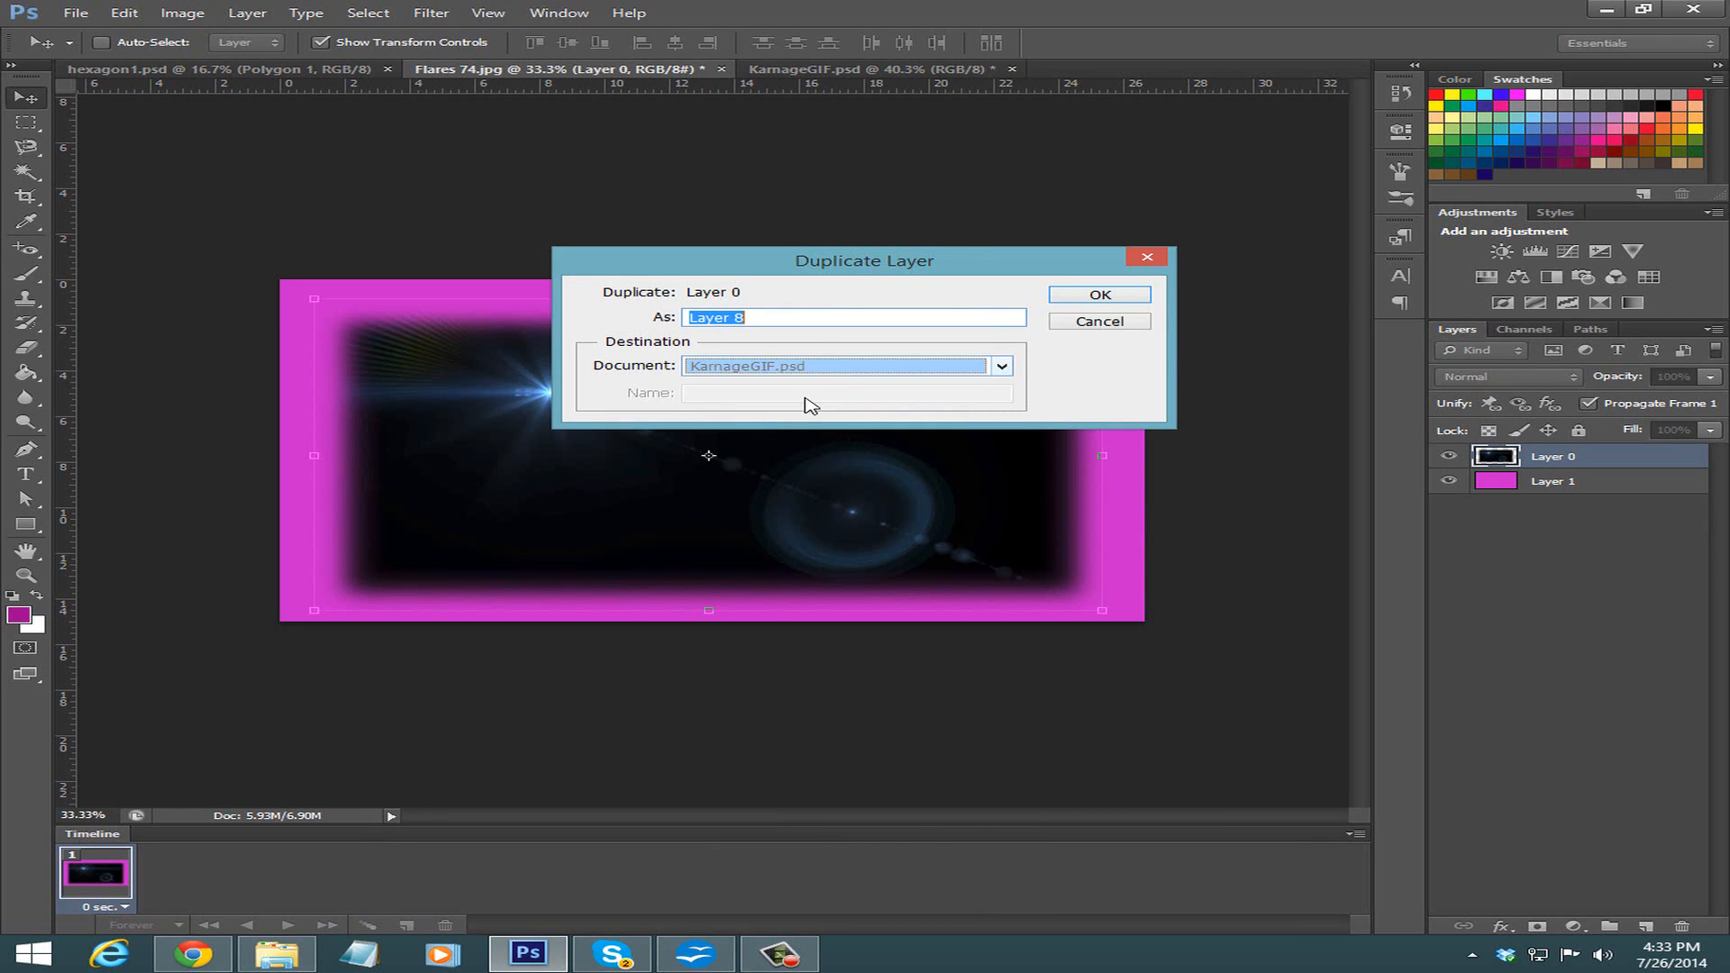
{"action": "left_click", "coordinate": [1076, 300]}
{"action": "left_click", "coordinate": [811, 69]}
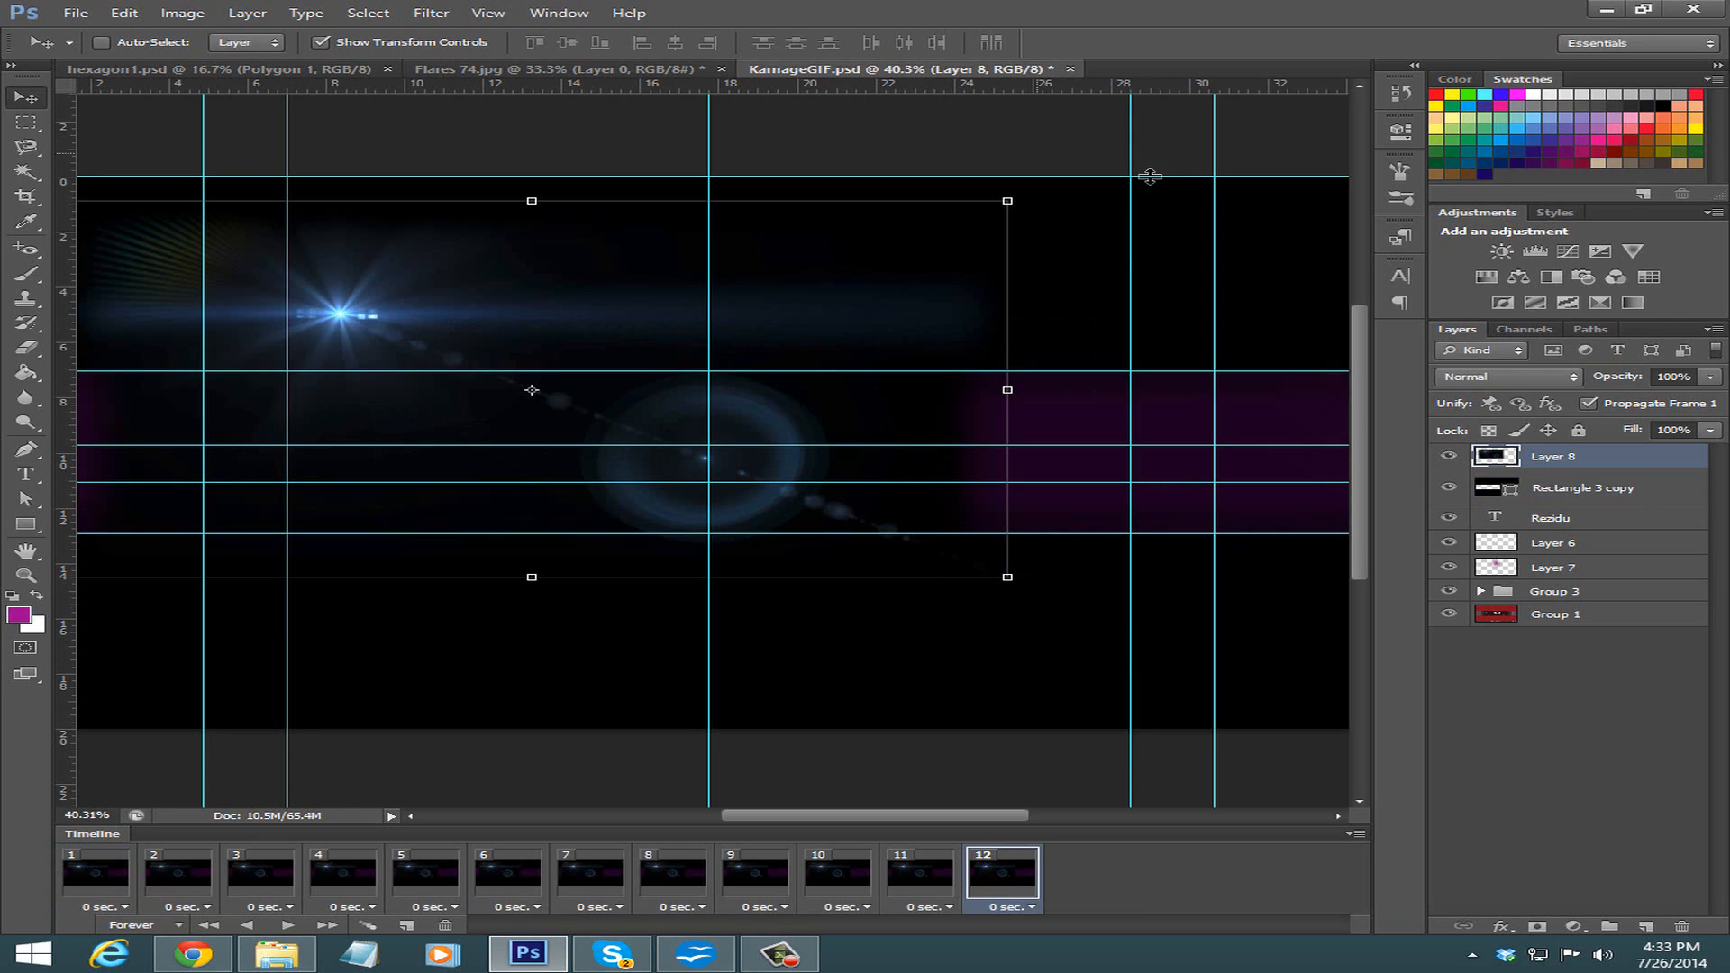
Move the flare layer over the middle of the banner and set its blend mode to Screen.
{"action": "left_click_drag", "start_coordinate": [938, 232], "coordinate": [1089, 288]}
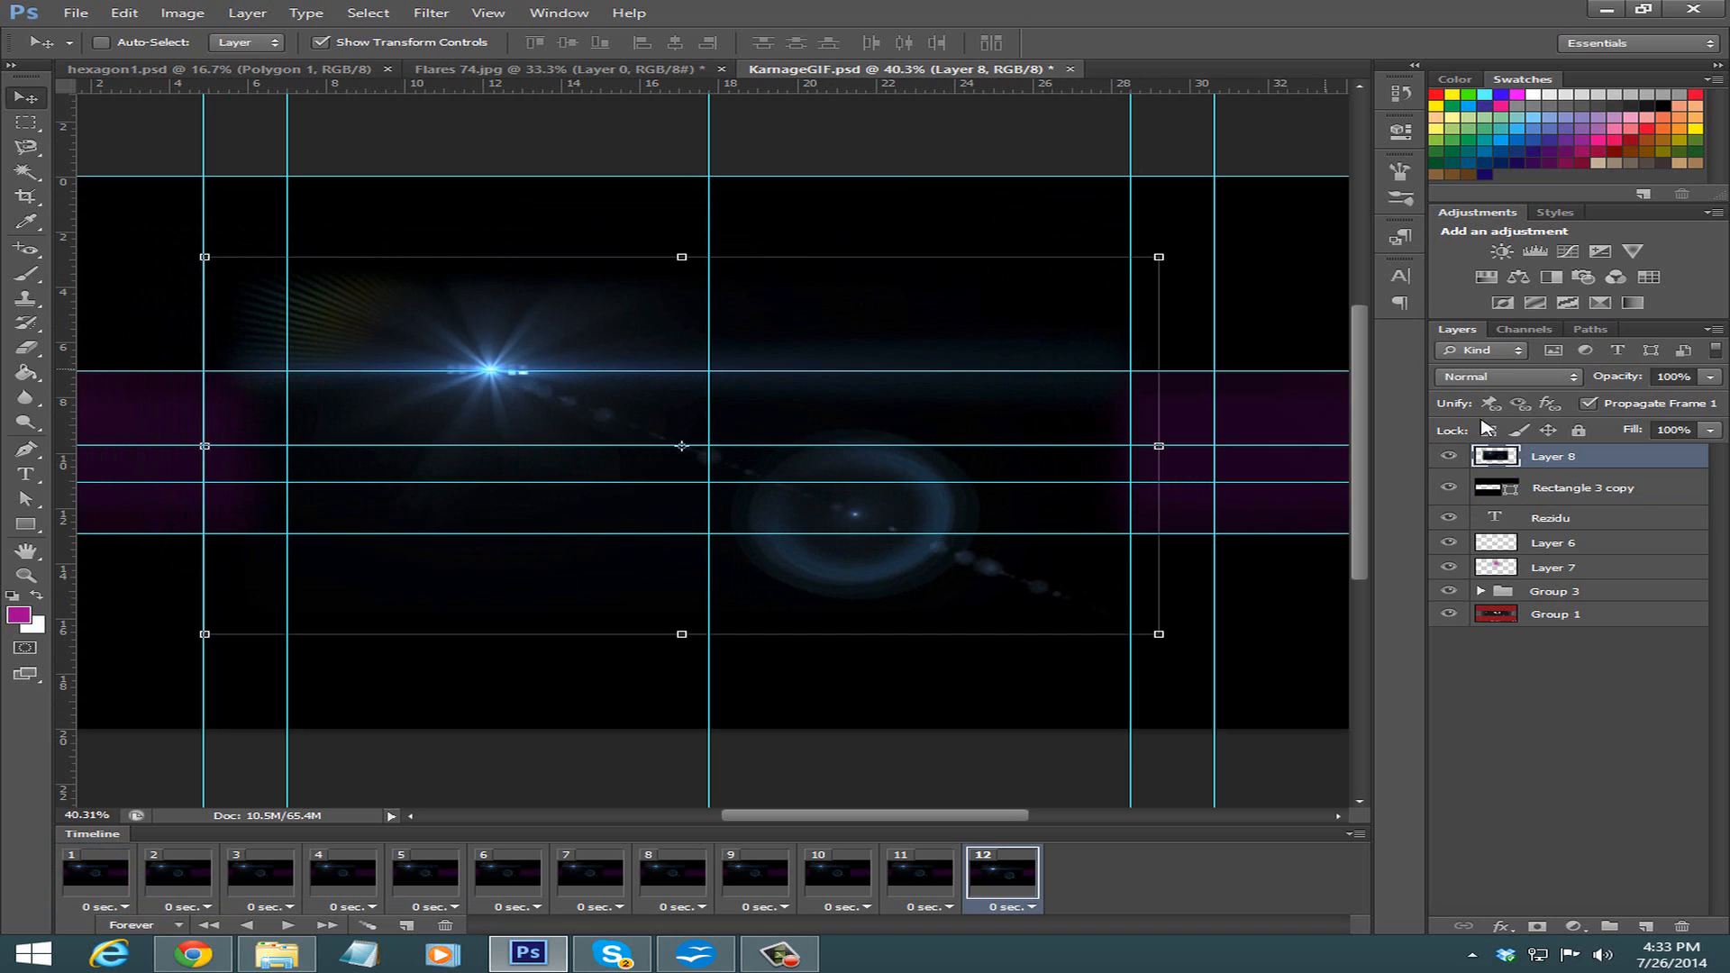
{"action": "left_click", "coordinate": [1533, 376]}
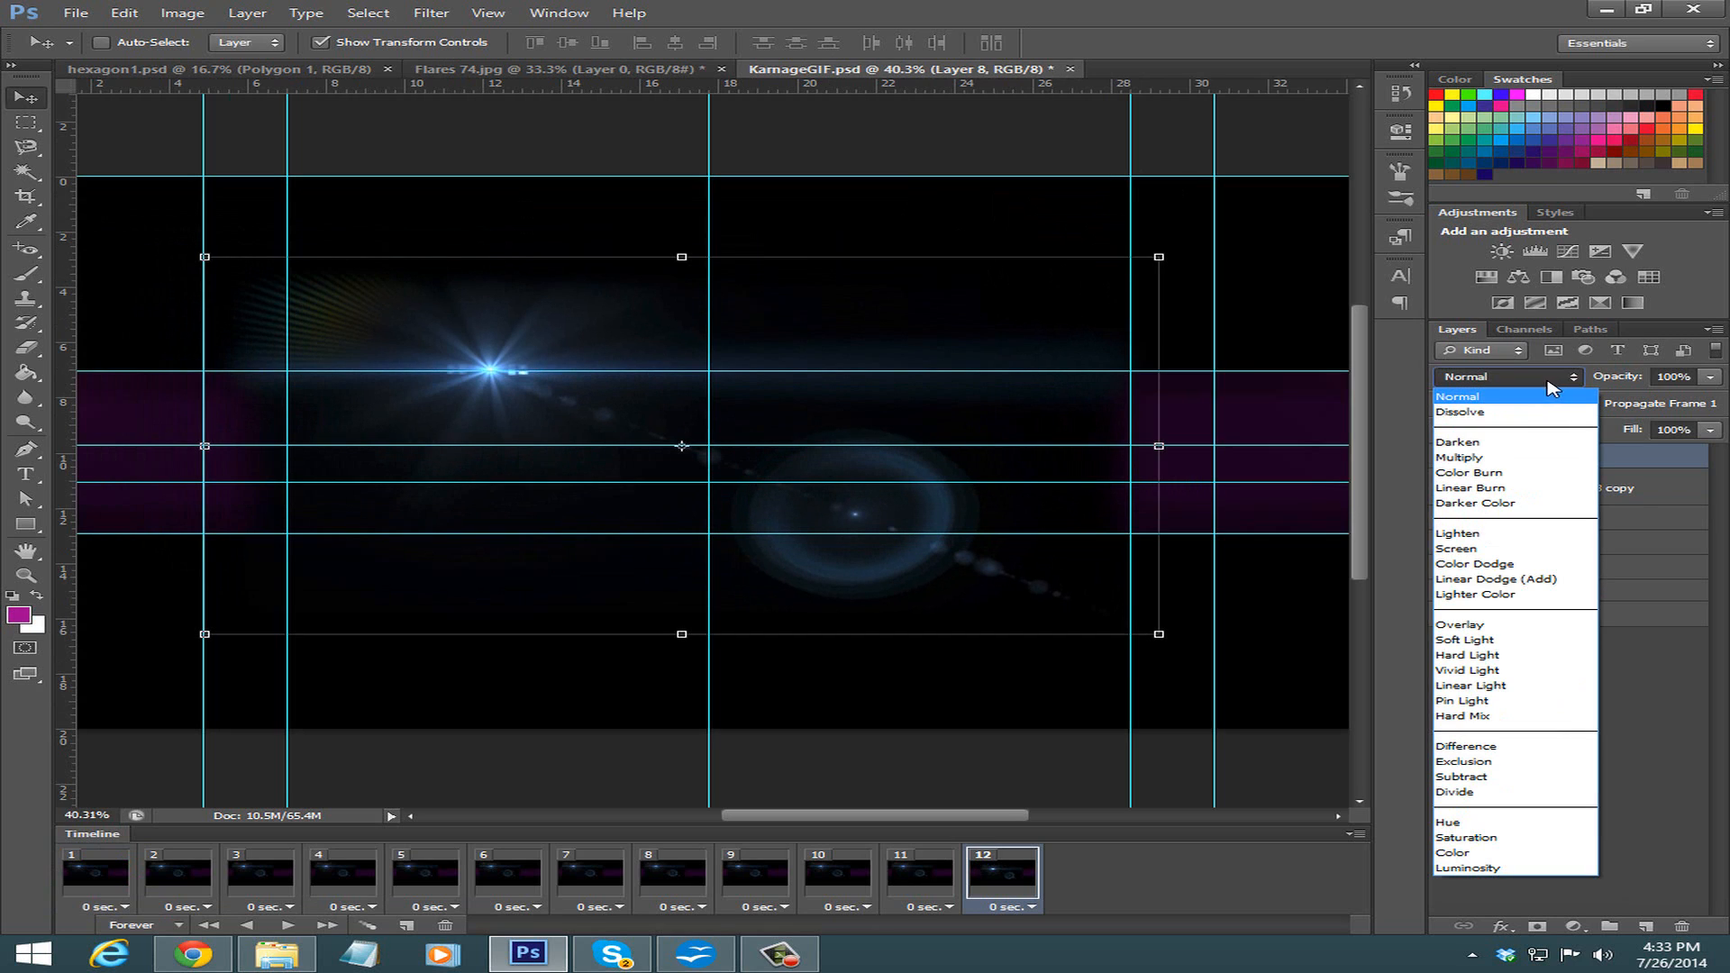
{"action": "left_click", "coordinate": [1458, 548]}
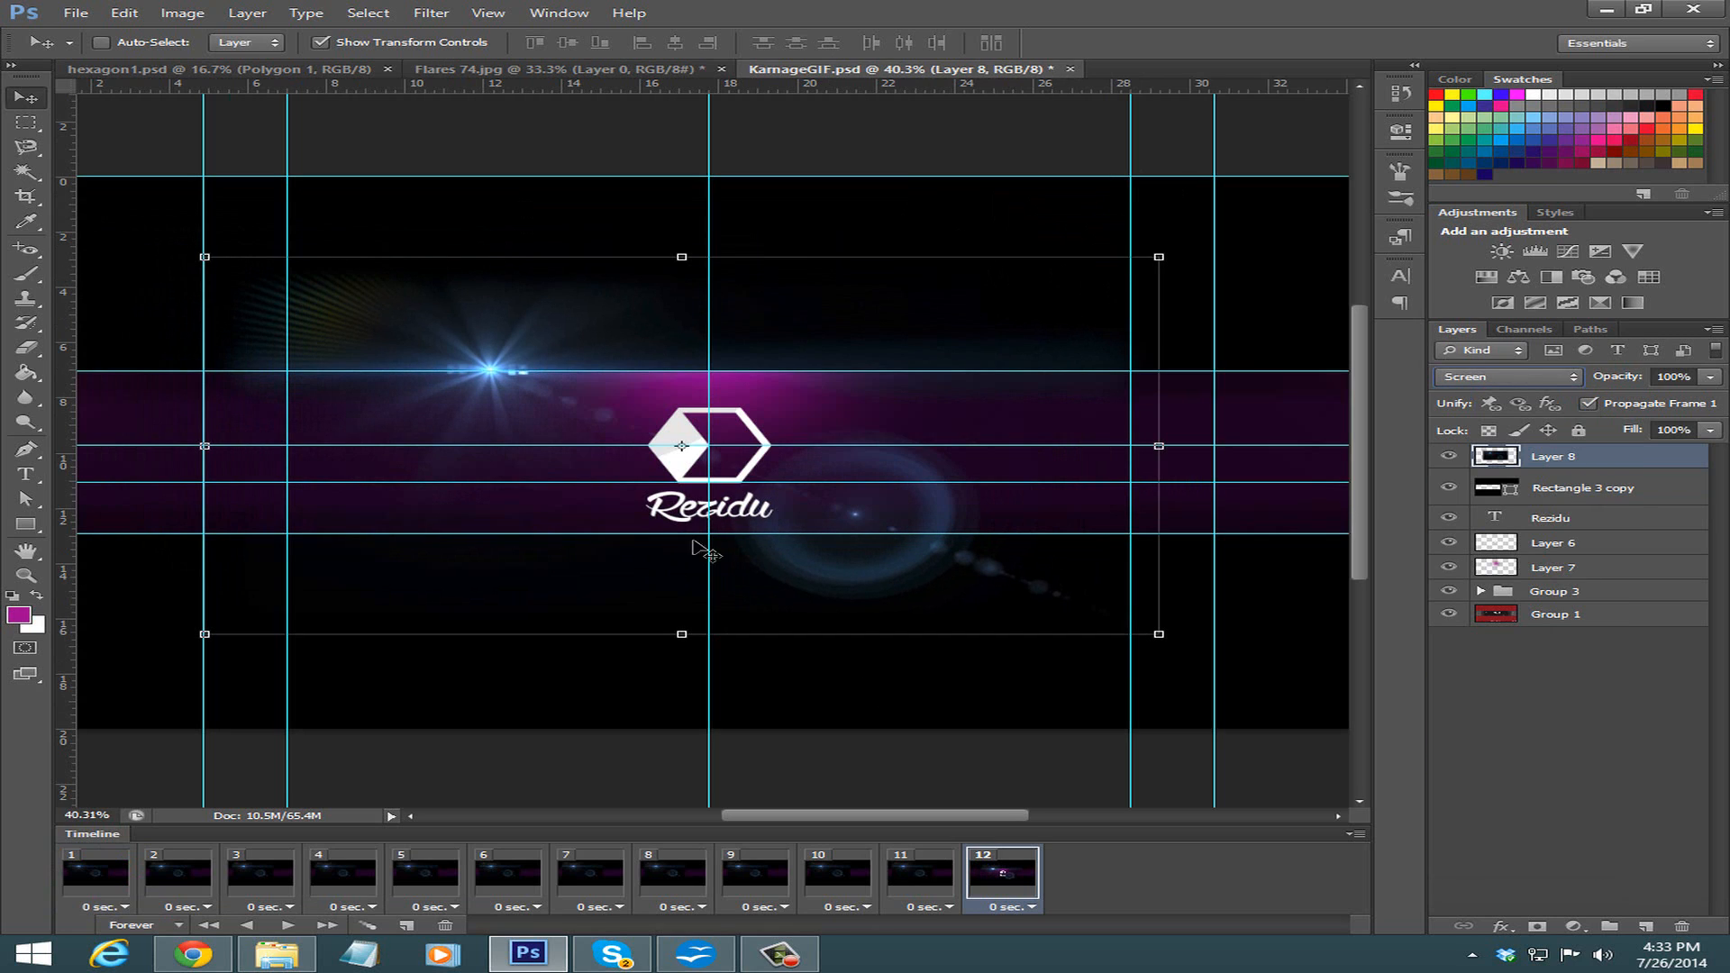
Scale the flare to about 42% and place its bright spot on the hexagon's left corner.
{"action": "left_click_drag", "start_coordinate": [870, 397], "coordinate": [1014, 458]}
{"action": "left_click_drag", "start_coordinate": [344, 690], "coordinate": [931, 553]}
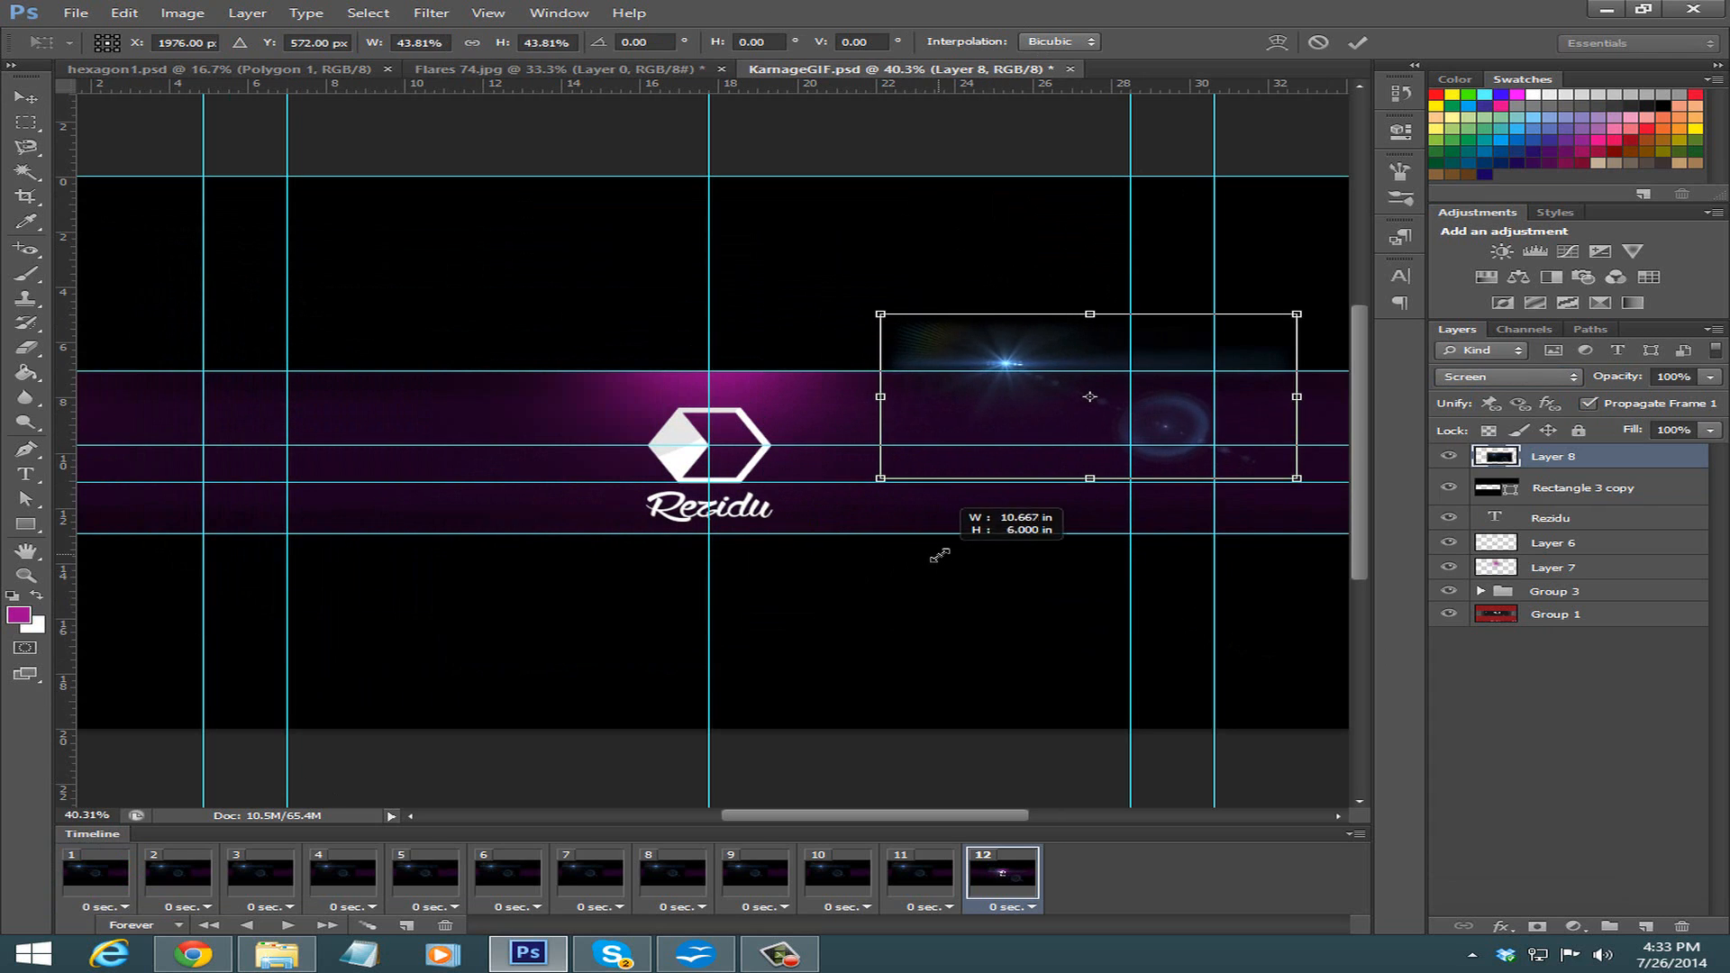
{"action": "left_click_drag", "start_coordinate": [977, 424], "coordinate": [647, 497]}
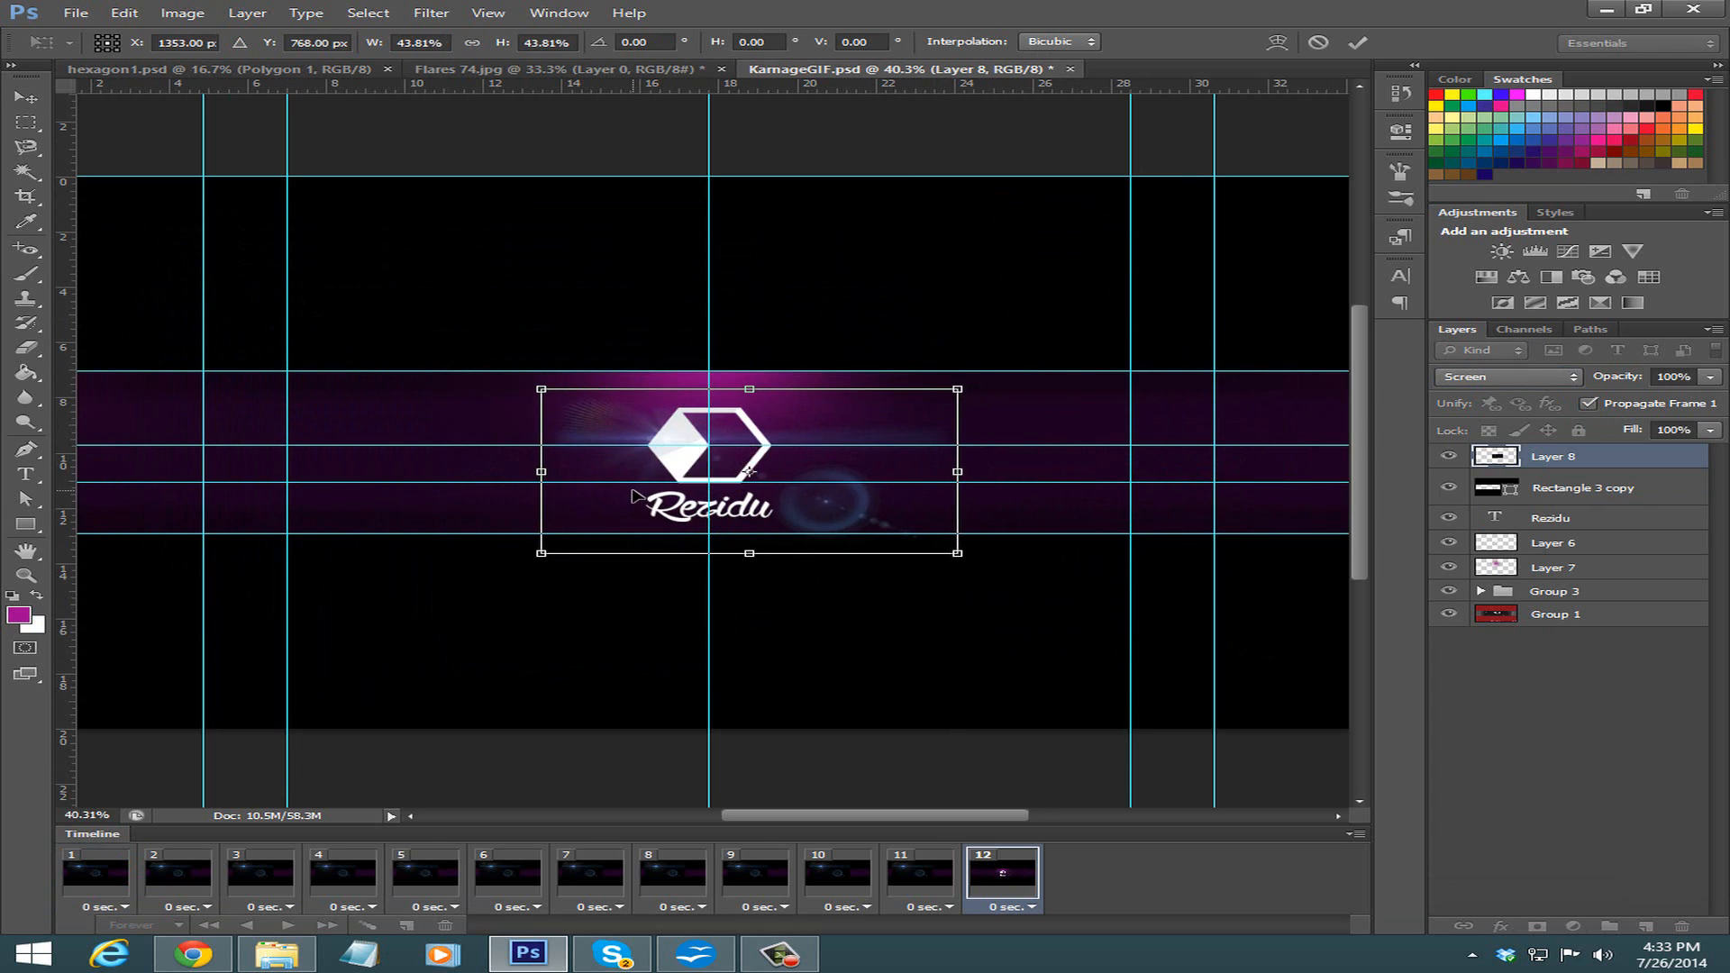
{"action": "scroll", "coordinate": [642, 486], "scroll_direction": "up", "scroll_amount": 5}
{"action": "left_click_drag", "start_coordinate": [343, 703], "coordinate": [400, 682]}
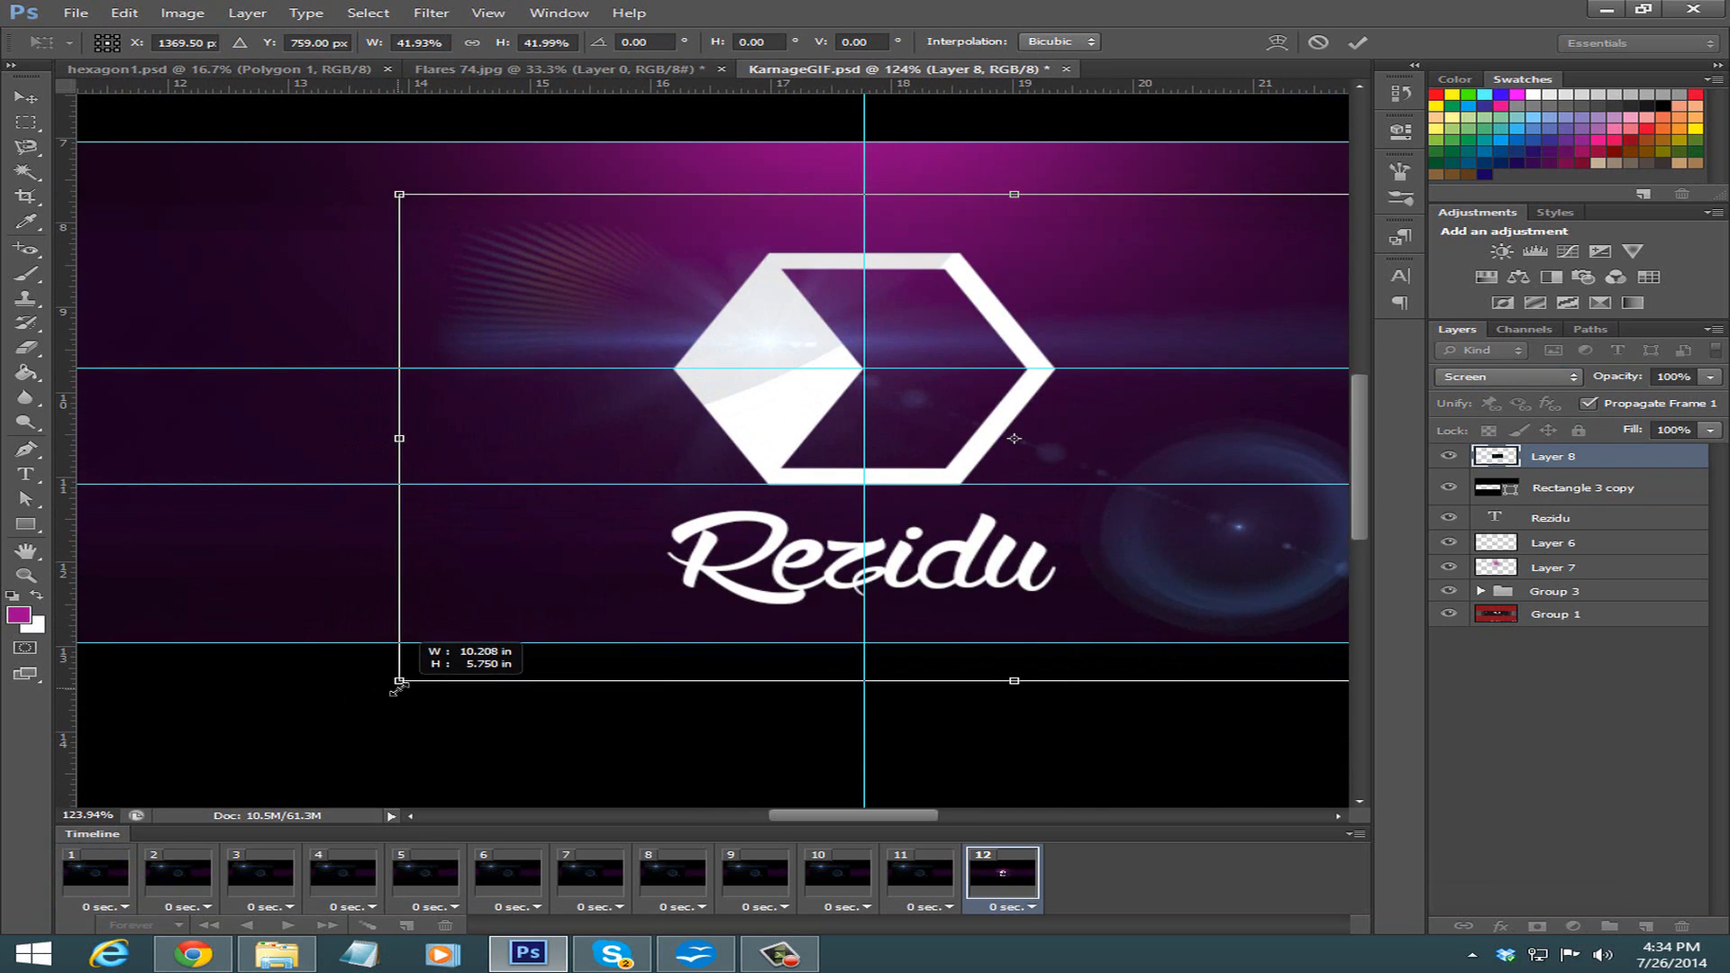
{"action": "left_click_drag", "start_coordinate": [800, 300], "coordinate": [721, 331]}
{"action": "key", "text": "Return"}
{"action": "left_click", "coordinate": [1688, 723]}
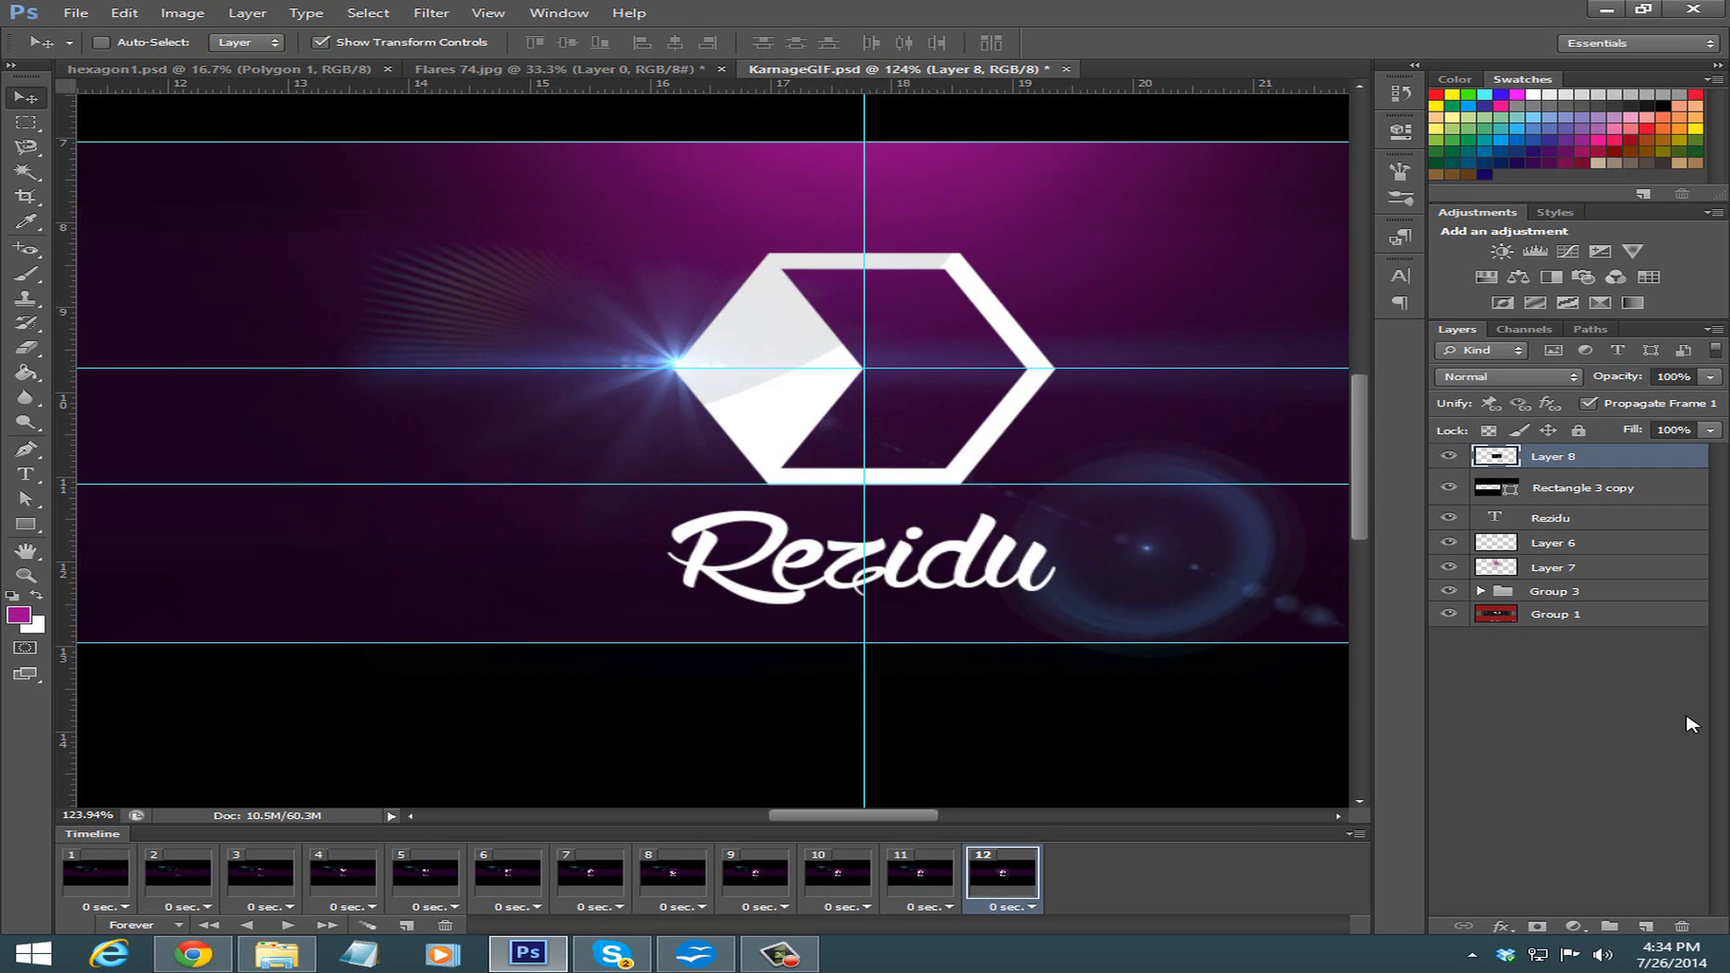
Erase the flare's rainbow streaks left of the hexagon and its ring and light trail on the right with a size 200 eraser.
{"action": "scroll", "coordinate": [939, 706], "scroll_direction": "down", "scroll_amount": 3}
{"action": "key", "text": "e"}
{"action": "left_click", "coordinate": [1504, 460]}
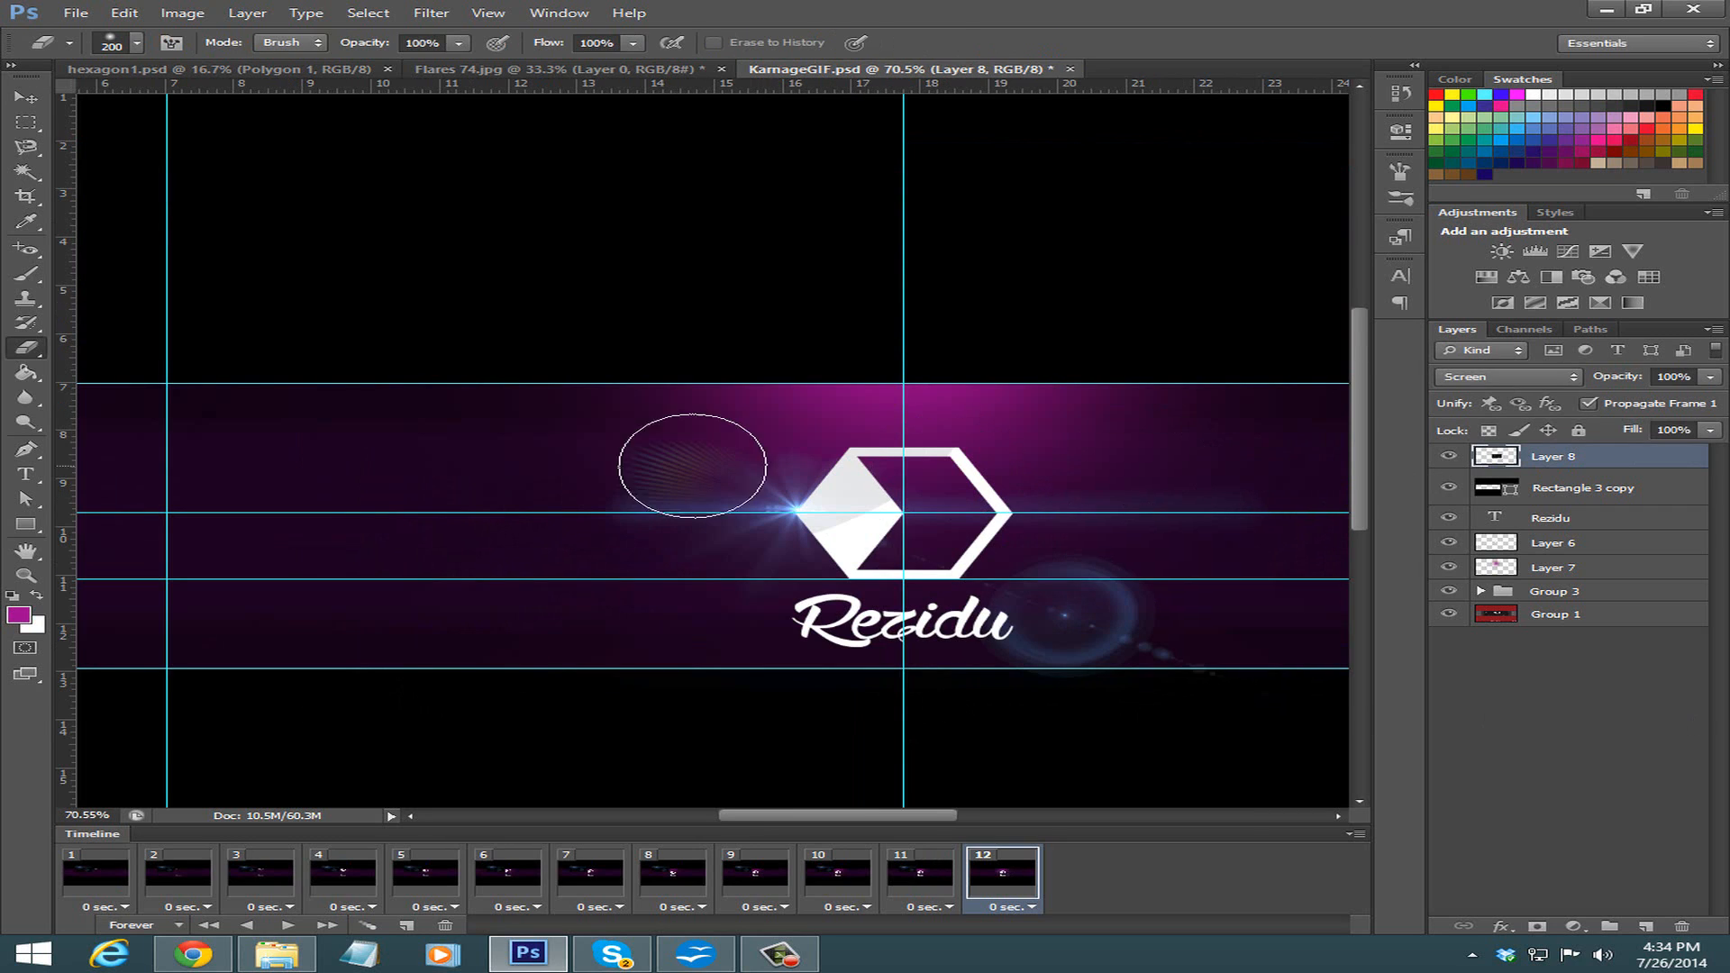
{"action": "mouse_move", "coordinate": [668, 203]}
{"action": "left_mouse_down"}
{"action": "mouse_move", "coordinate": [610, 310]}
{"action": "mouse_move", "coordinate": [607, 657]}
{"action": "mouse_move", "coordinate": [654, 738]}
{"action": "left_mouse_up"}
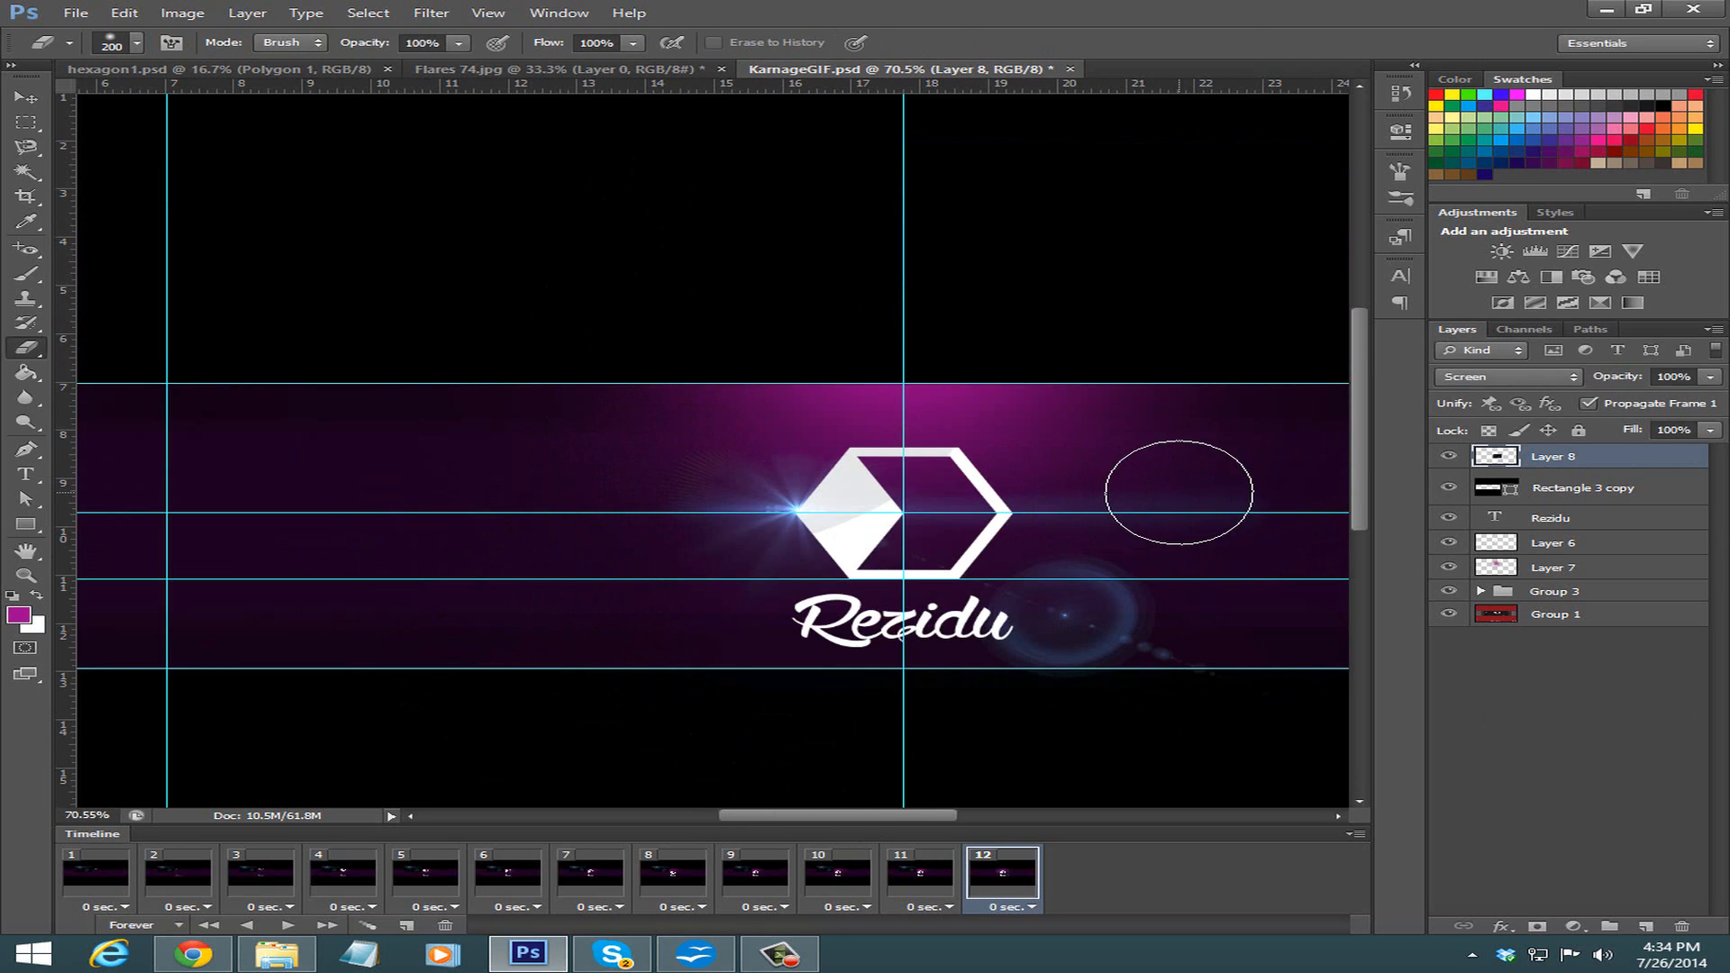
{"action": "left_click_drag", "start_coordinate": [1179, 493], "coordinate": [1726, 549]}
{"action": "mouse_move", "coordinate": [994, 686]}
{"action": "left_mouse_down"}
{"action": "mouse_move", "coordinate": [1257, 675]}
{"action": "mouse_move", "coordinate": [1237, 582]}
{"action": "mouse_move", "coordinate": [1200, 549]}
{"action": "mouse_move", "coordinate": [1156, 745]}
{"action": "mouse_move", "coordinate": [1145, 633]}
{"action": "left_mouse_up"}
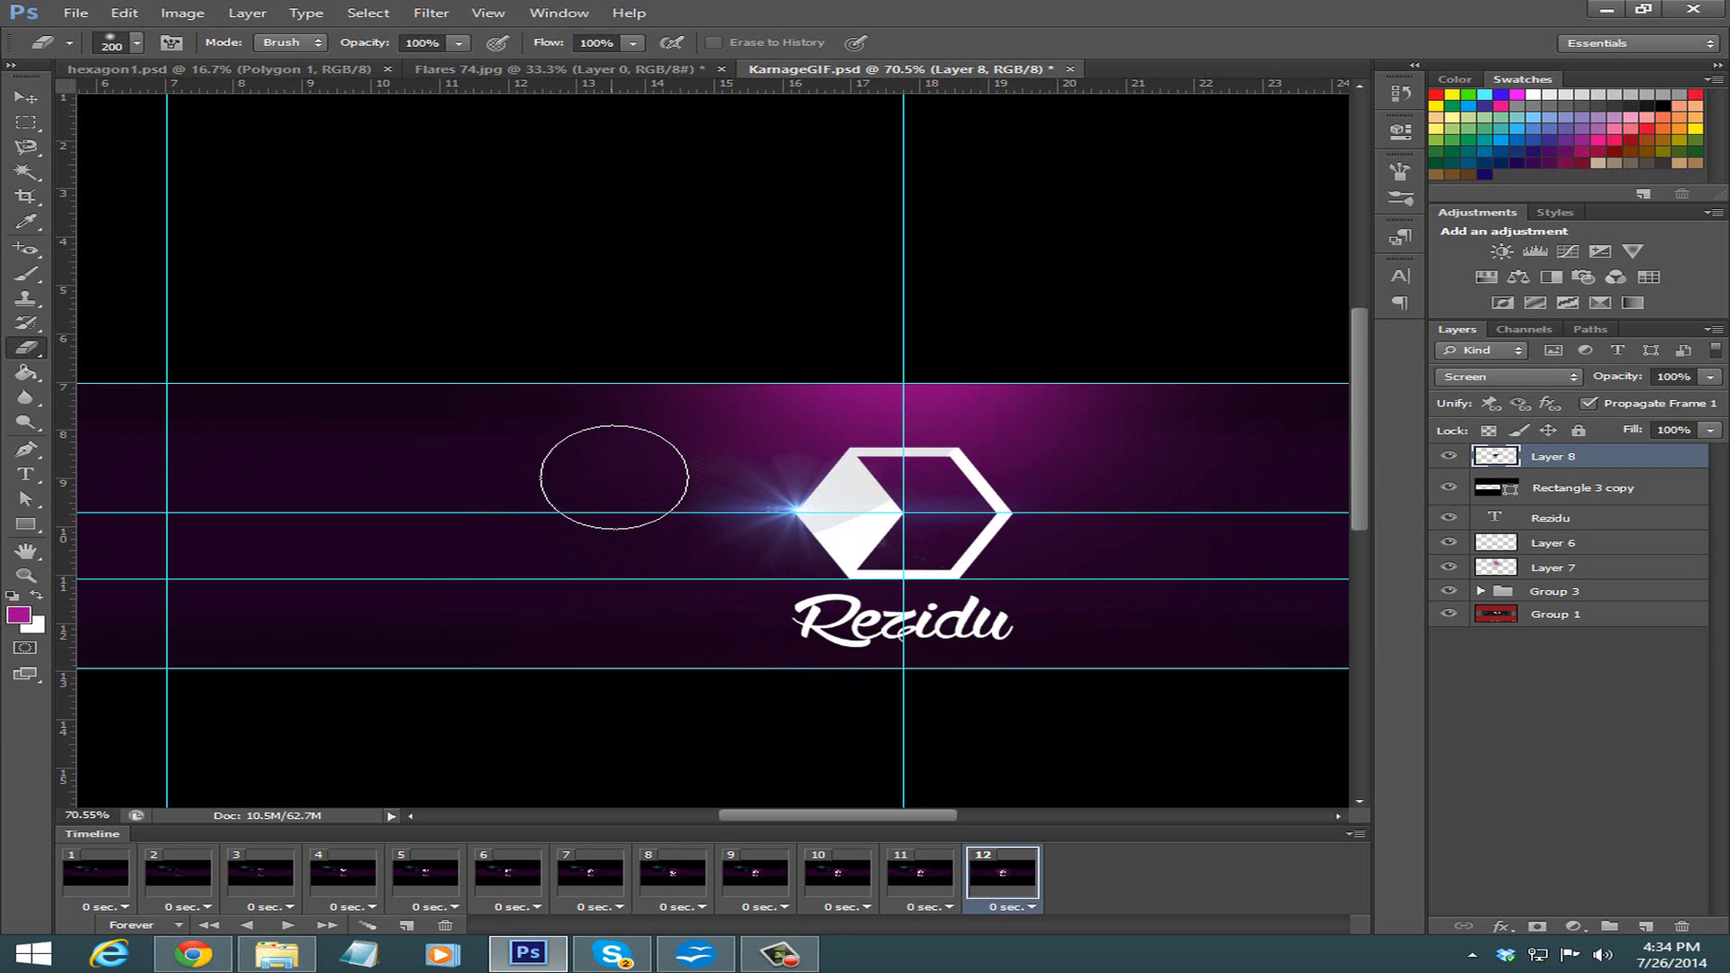
{"action": "left_click", "coordinate": [1443, 780]}
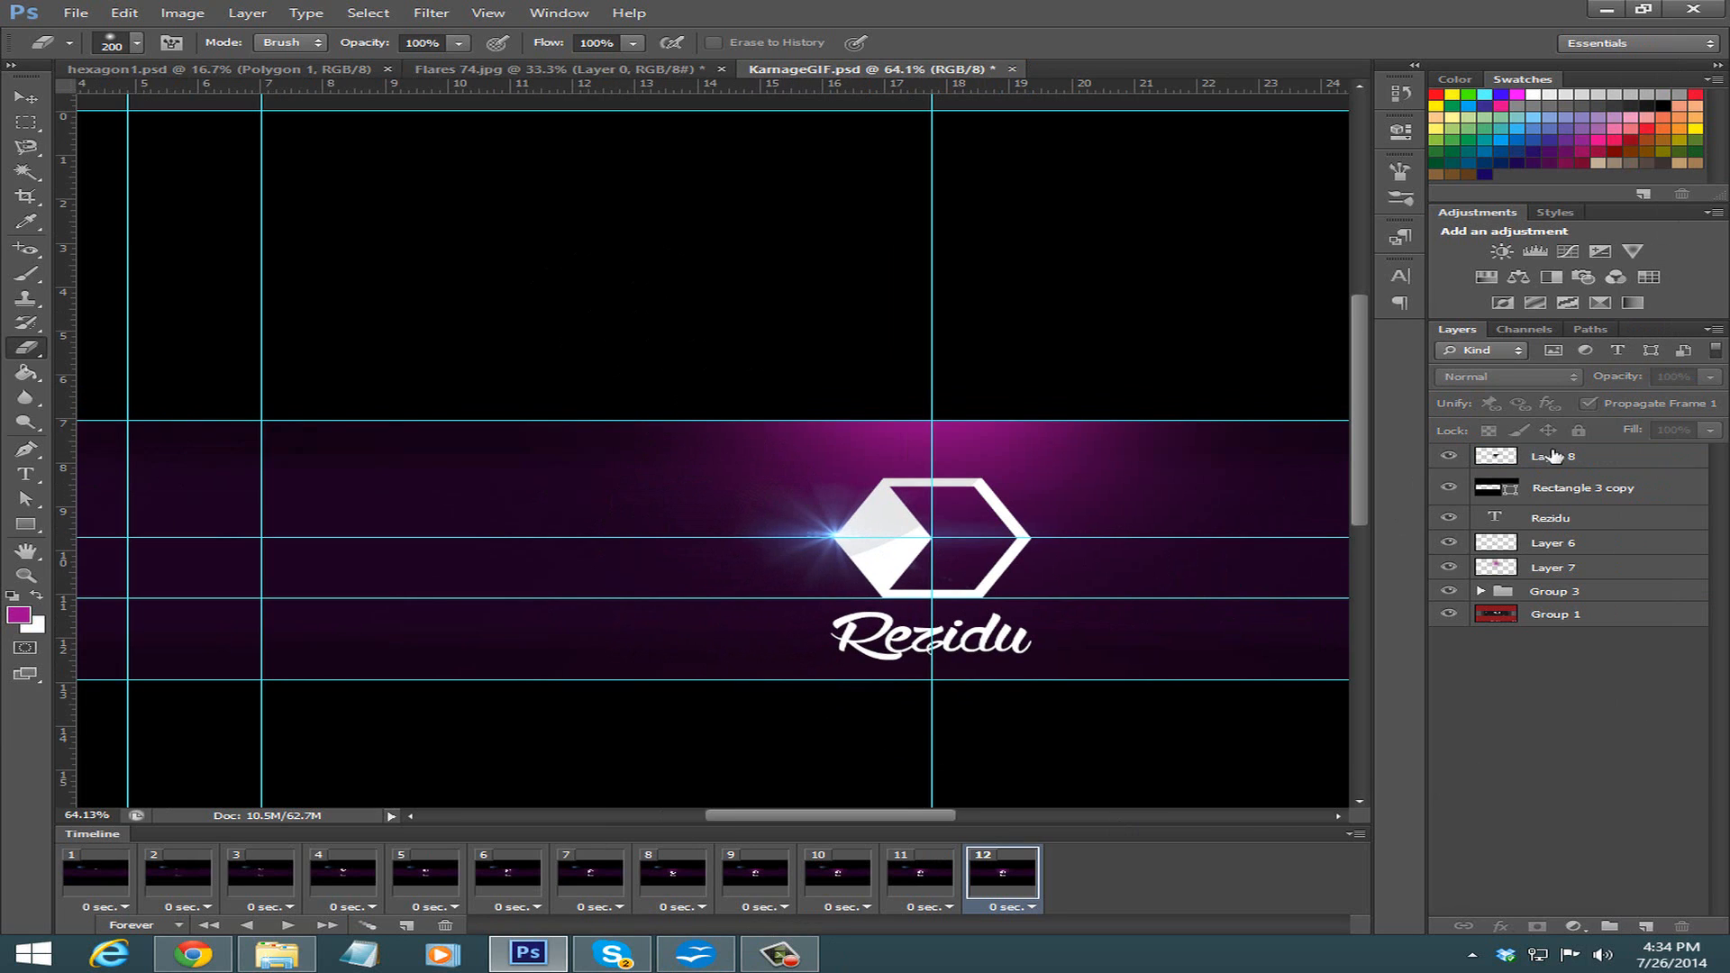
{"action": "left_click", "coordinate": [1549, 462]}
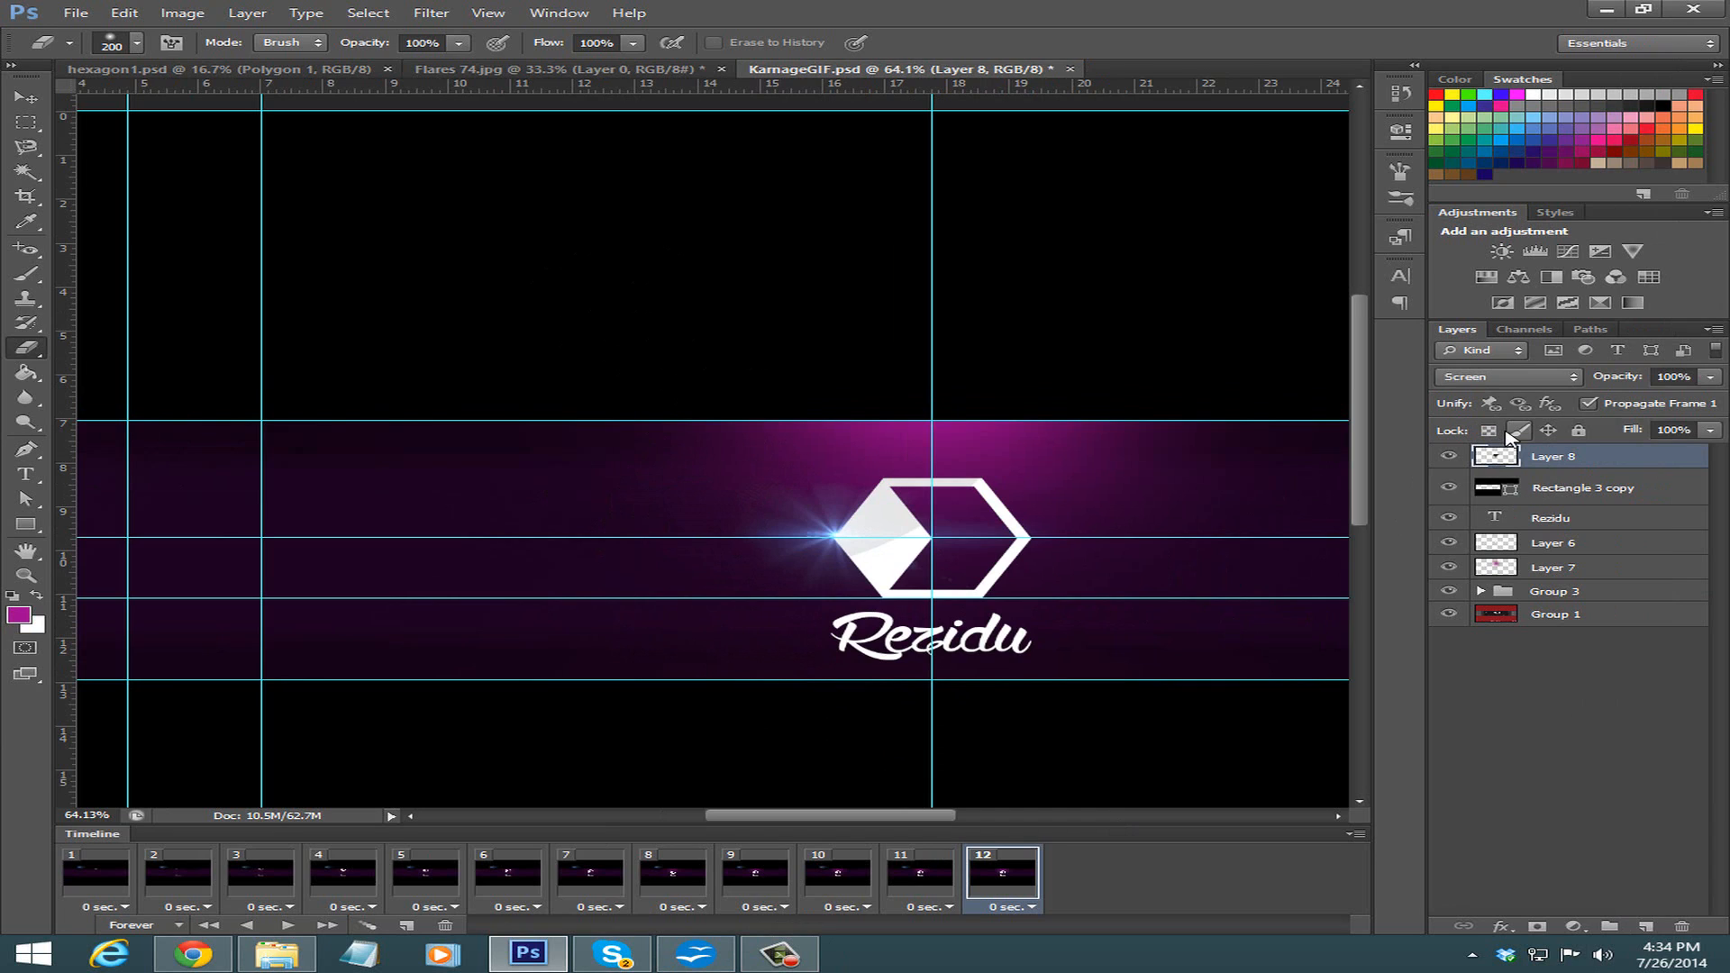
Set the flare layer's opacity to 80% in frame 12.
{"action": "left_click", "coordinate": [1678, 376]}
{"action": "type", "text": "80"}
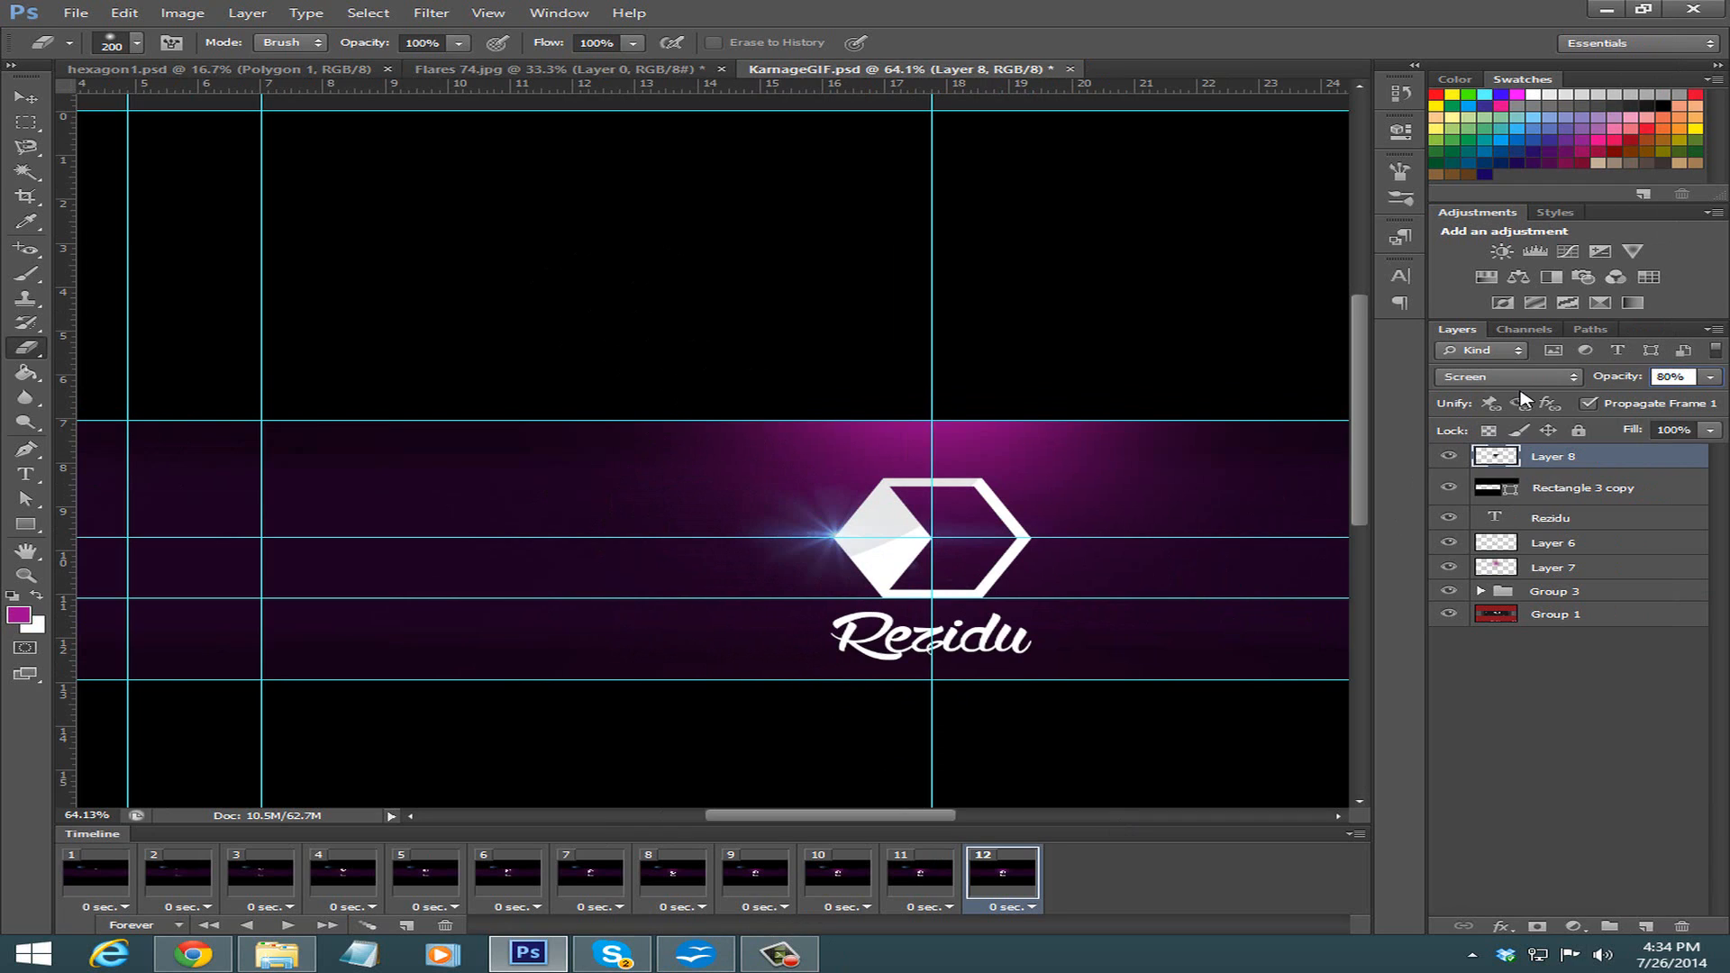
{"action": "key", "text": "Return"}
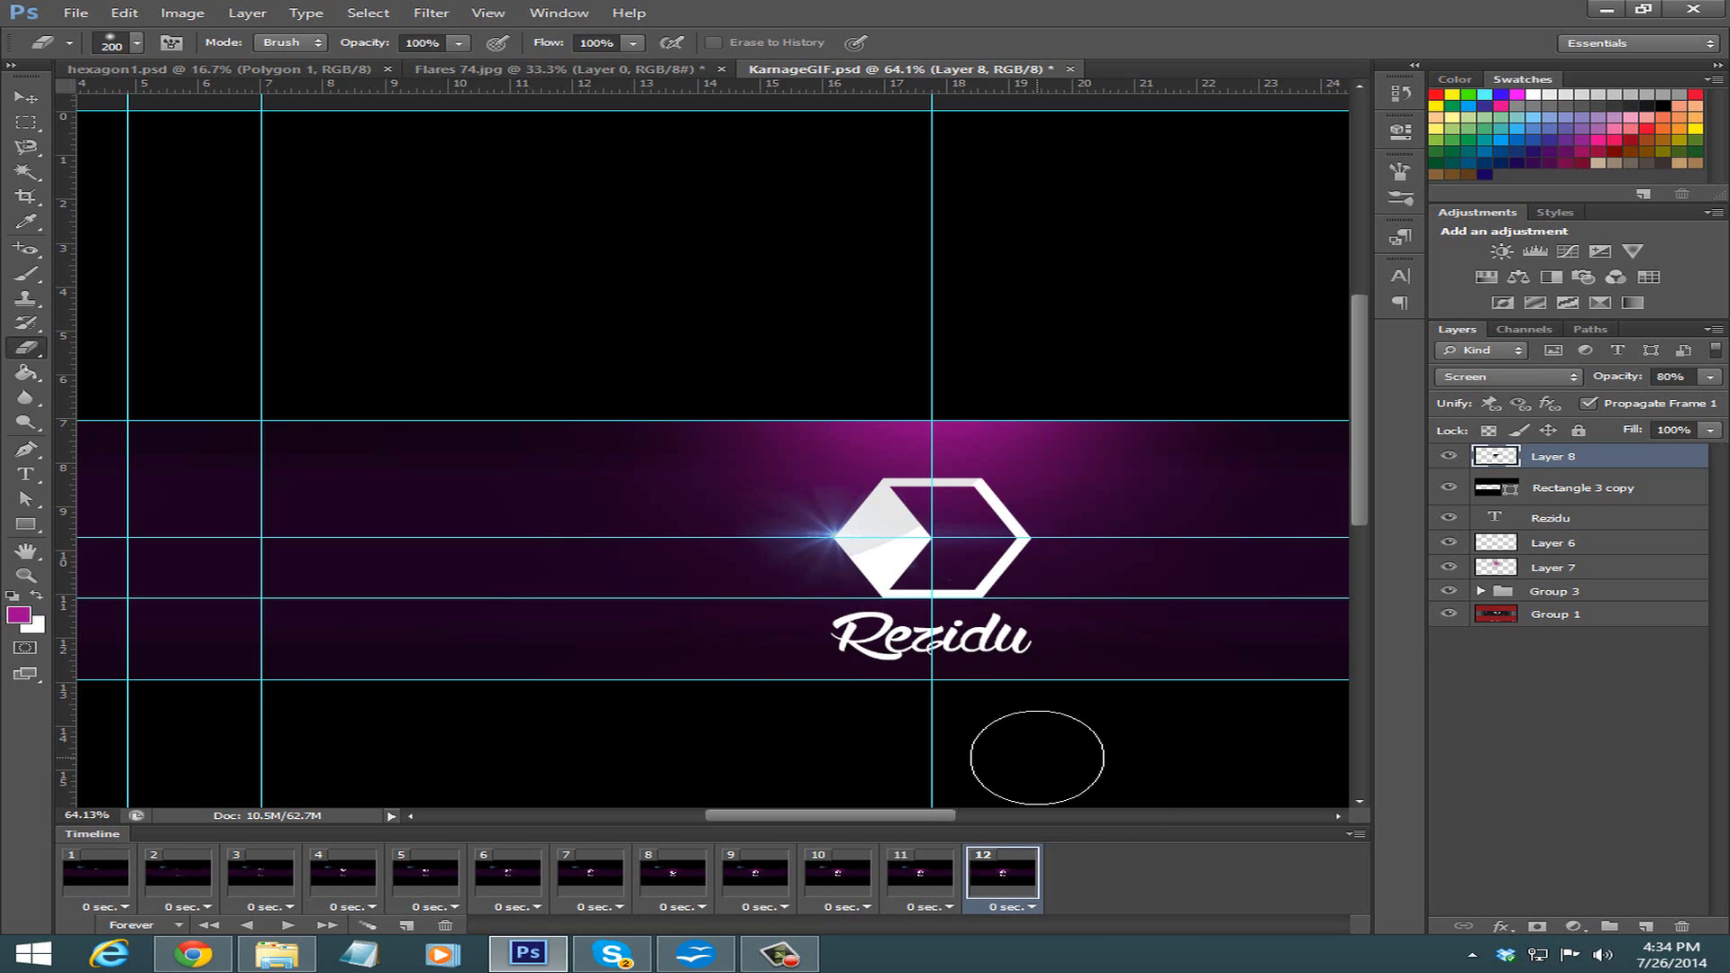
Hide the flare layer from the first frame onward and make it visible again in frame 12.
{"action": "left_click", "coordinate": [912, 867]}
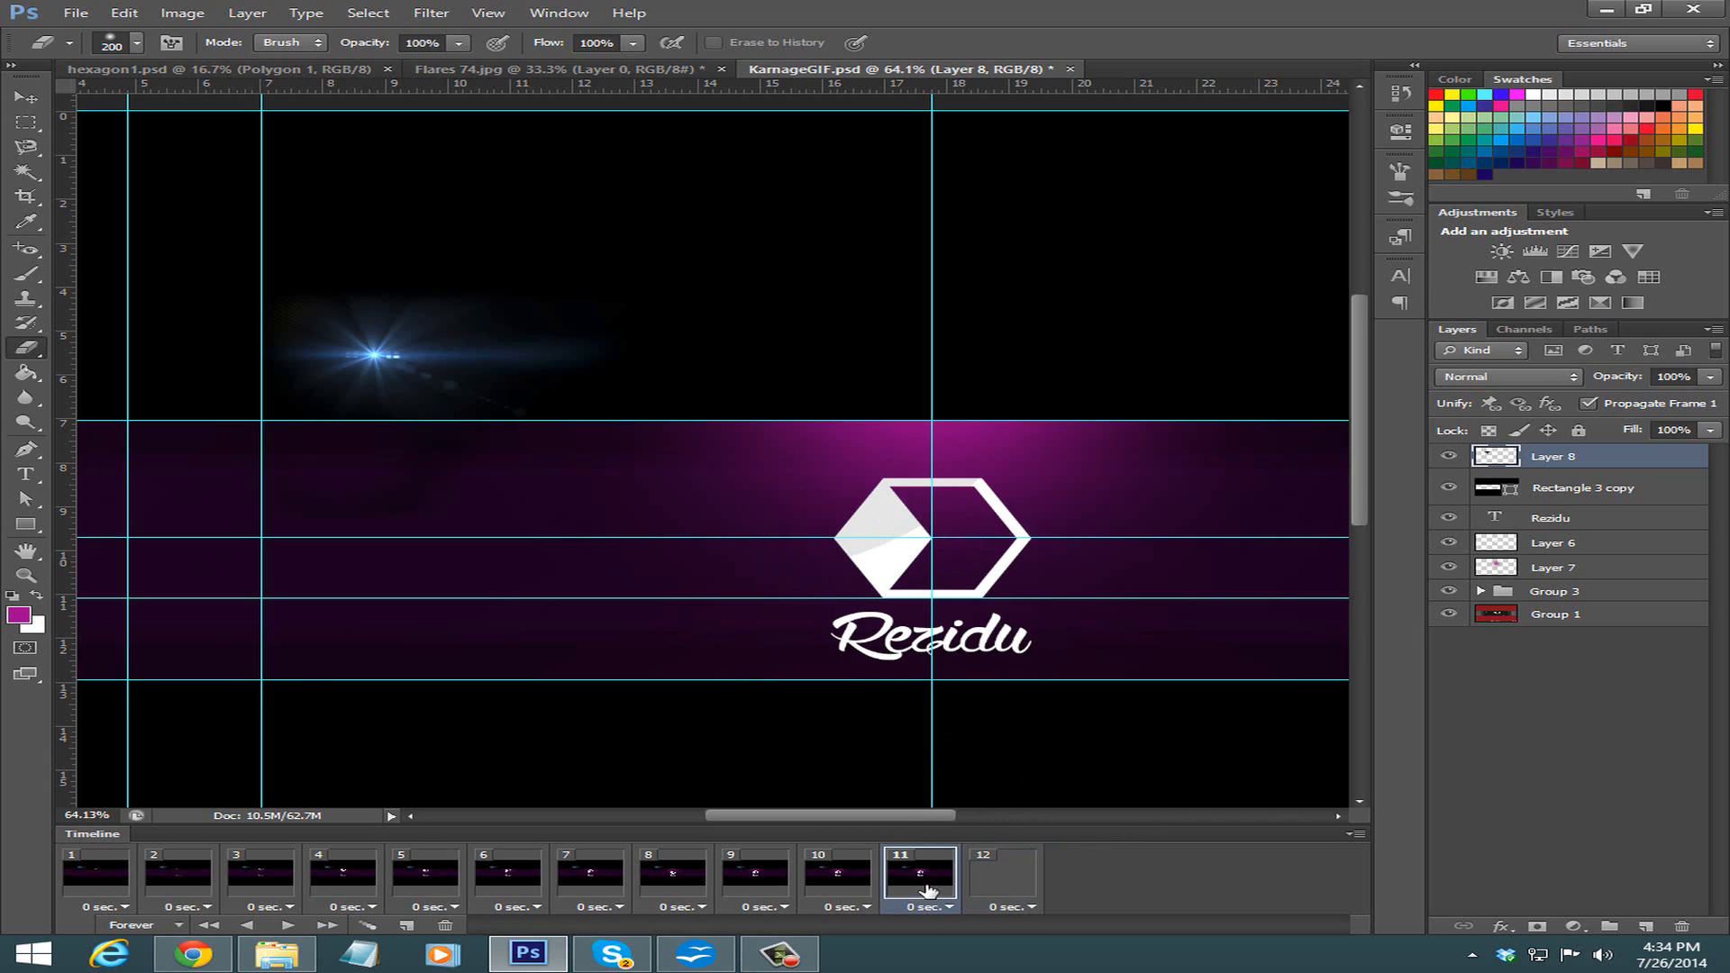
{"action": "left_click", "coordinate": [988, 887]}
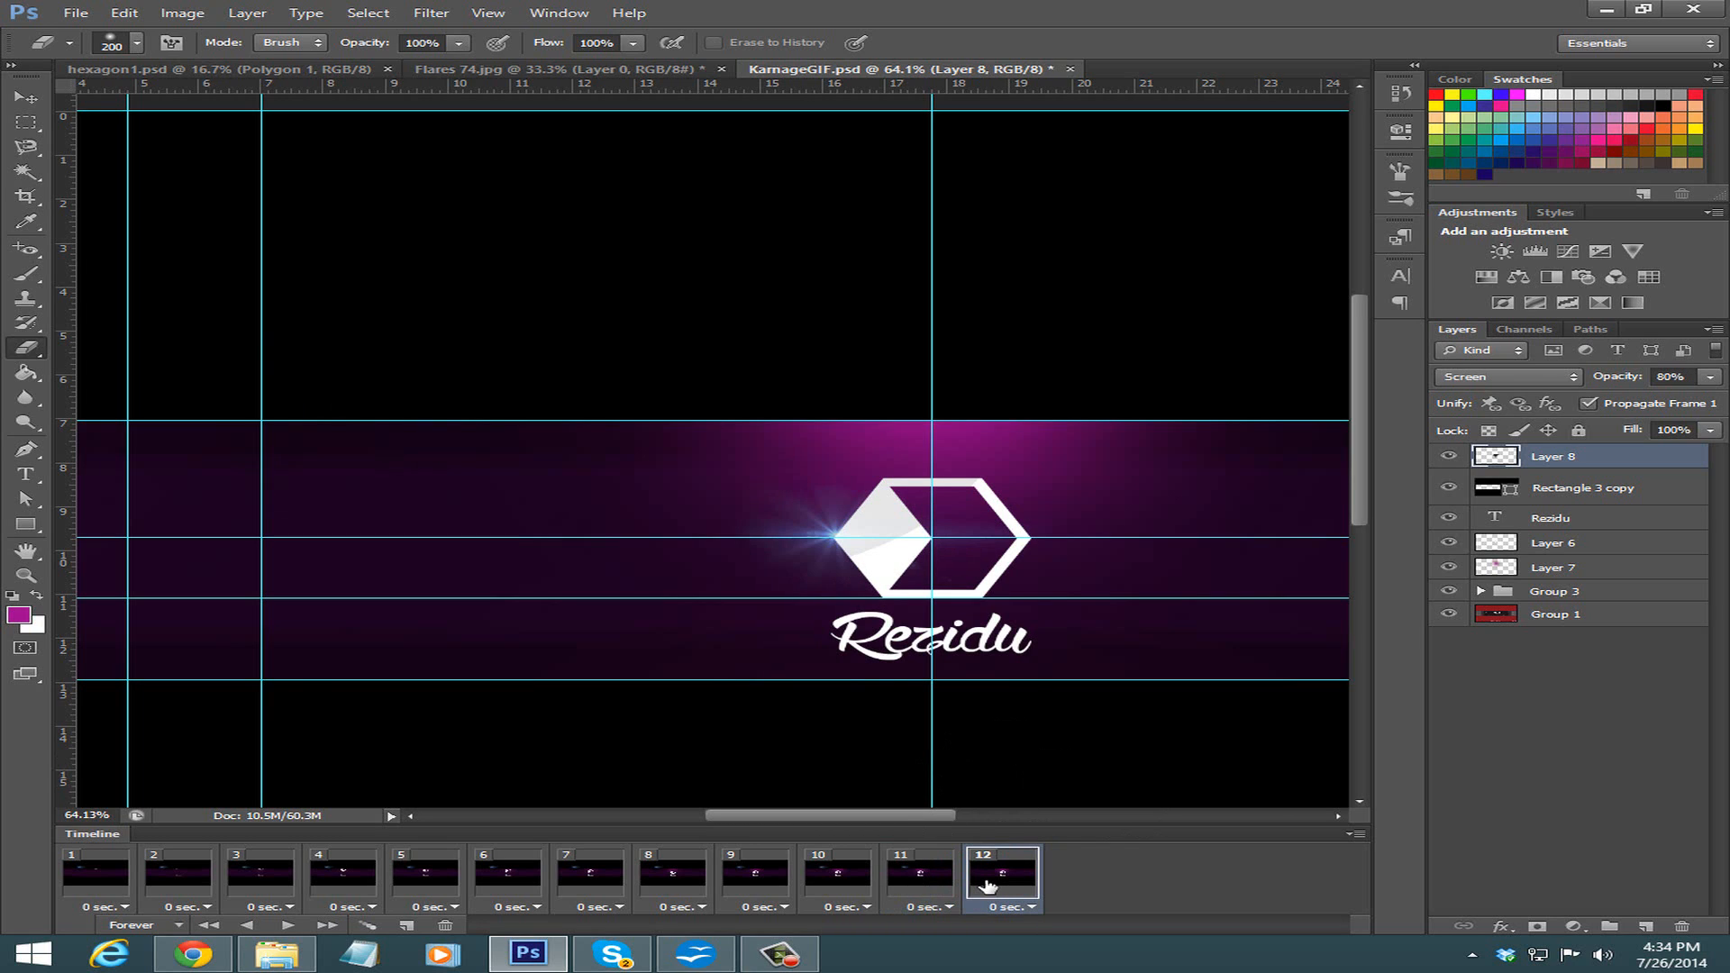
{"action": "left_click", "coordinate": [903, 883]}
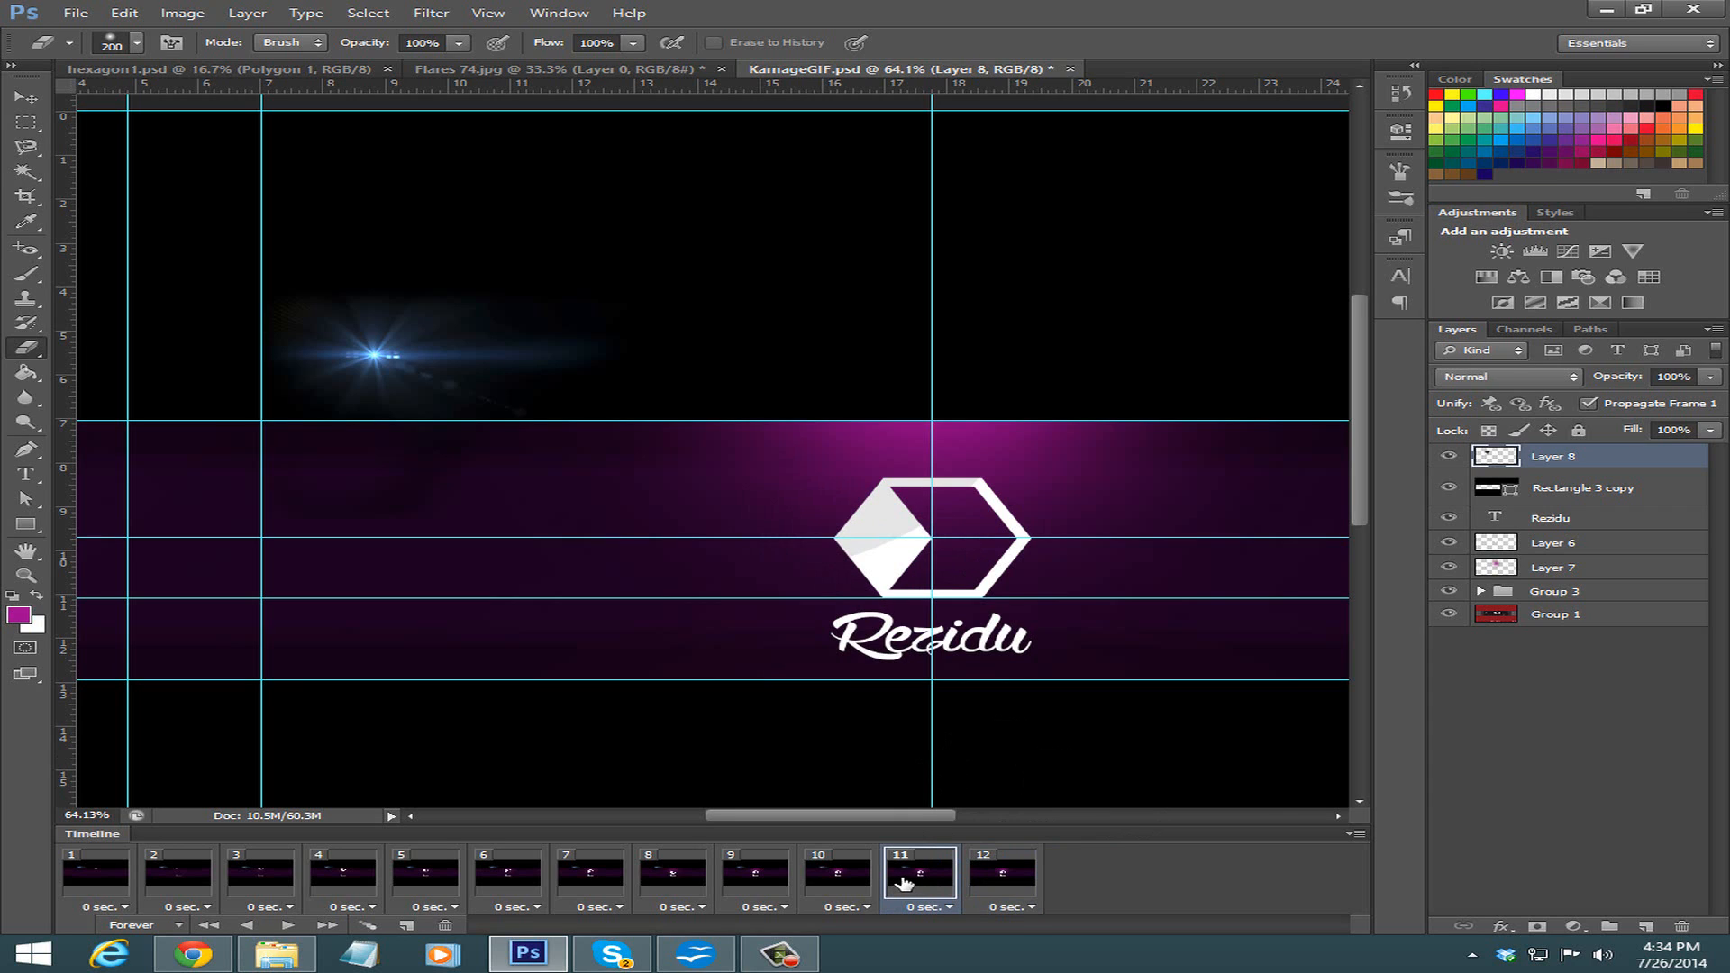
{"action": "scroll", "coordinate": [586, 585], "scroll_direction": "down", "scroll_amount": 2}
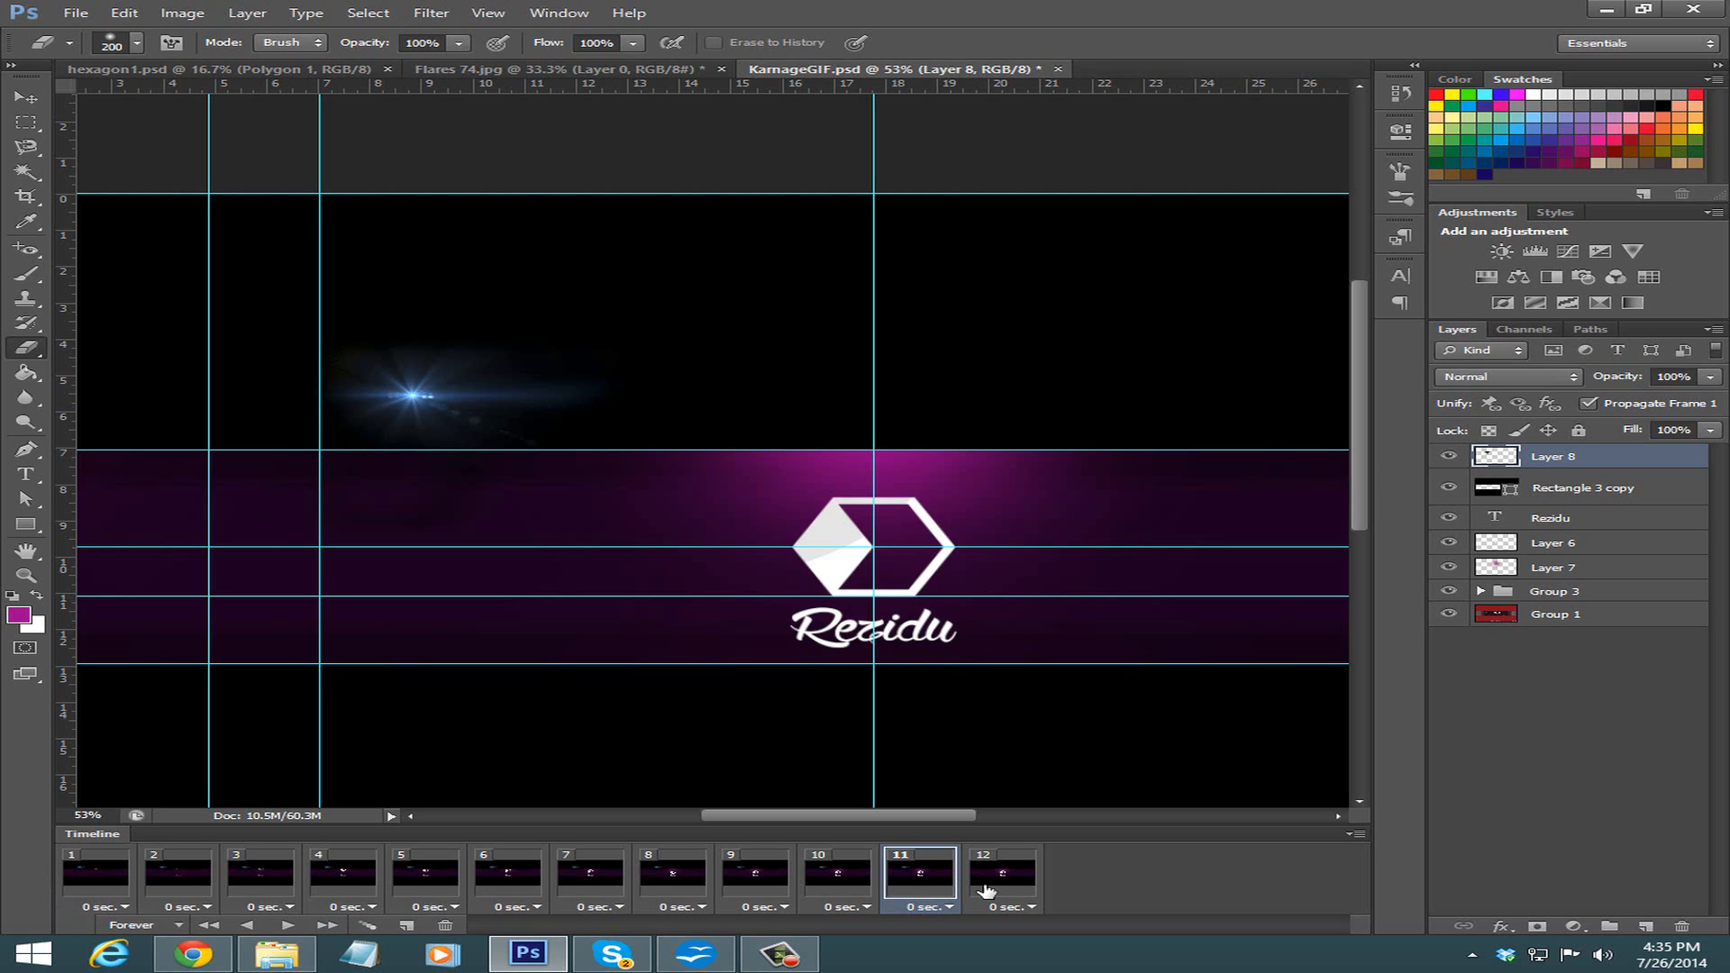
{"action": "left_click", "coordinate": [84, 891]}
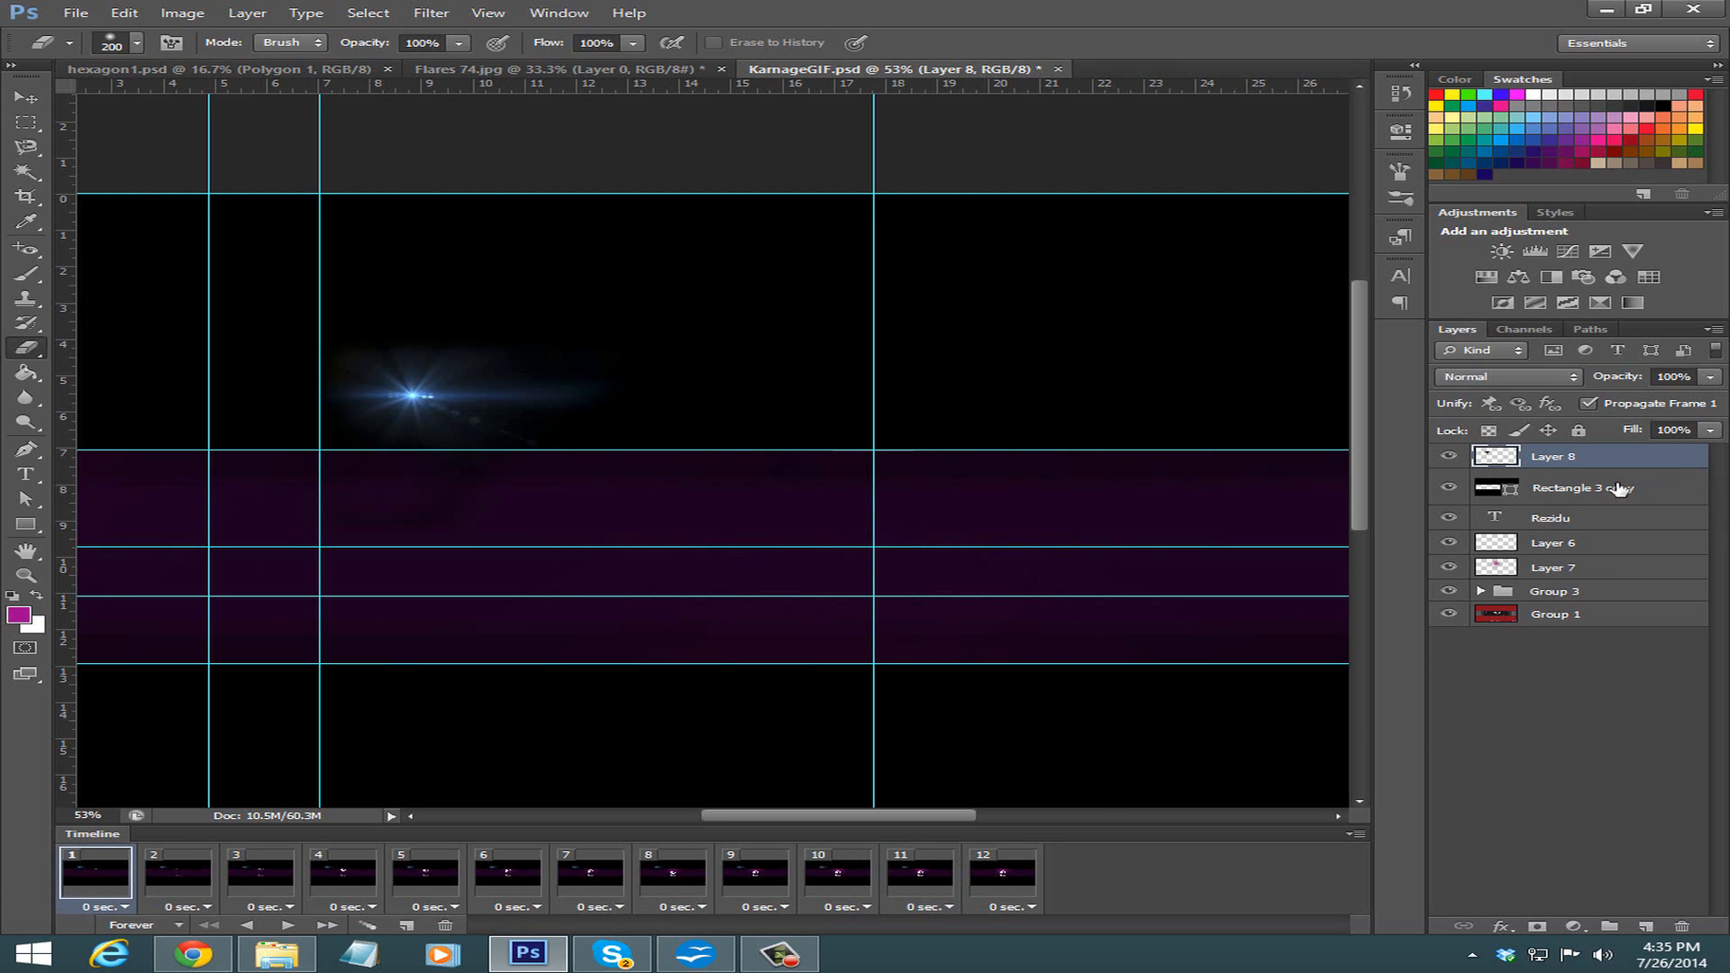
{"action": "left_click", "coordinate": [1451, 458]}
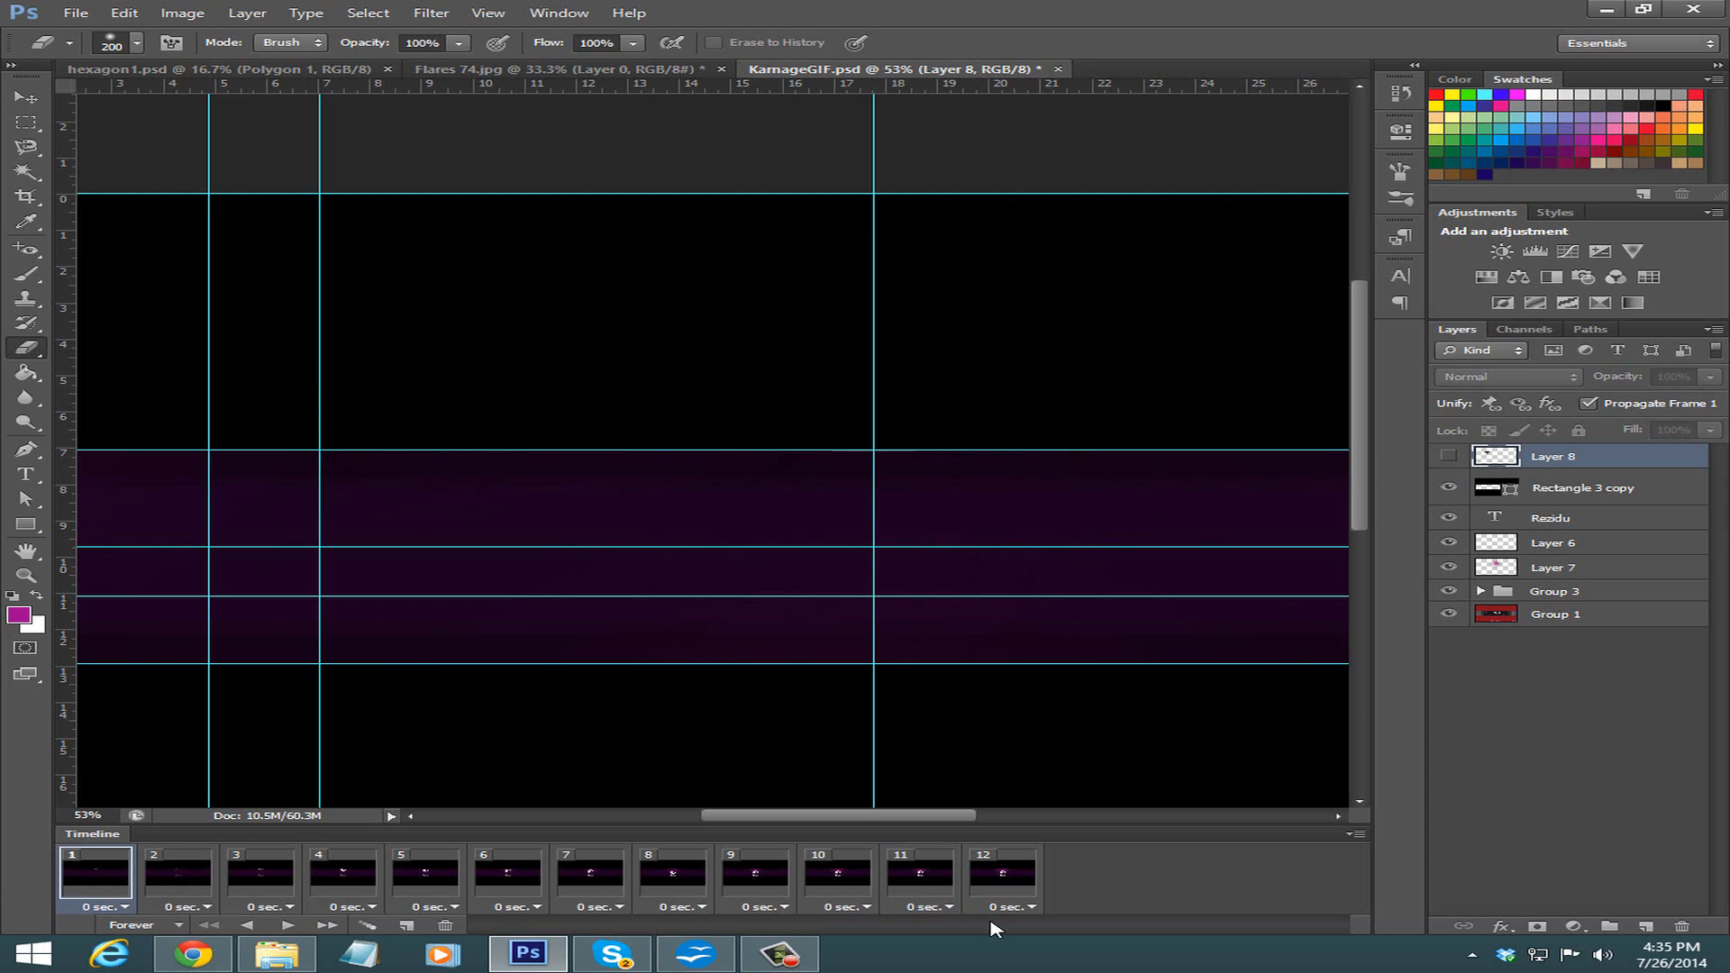
{"action": "left_click", "coordinate": [1014, 873]}
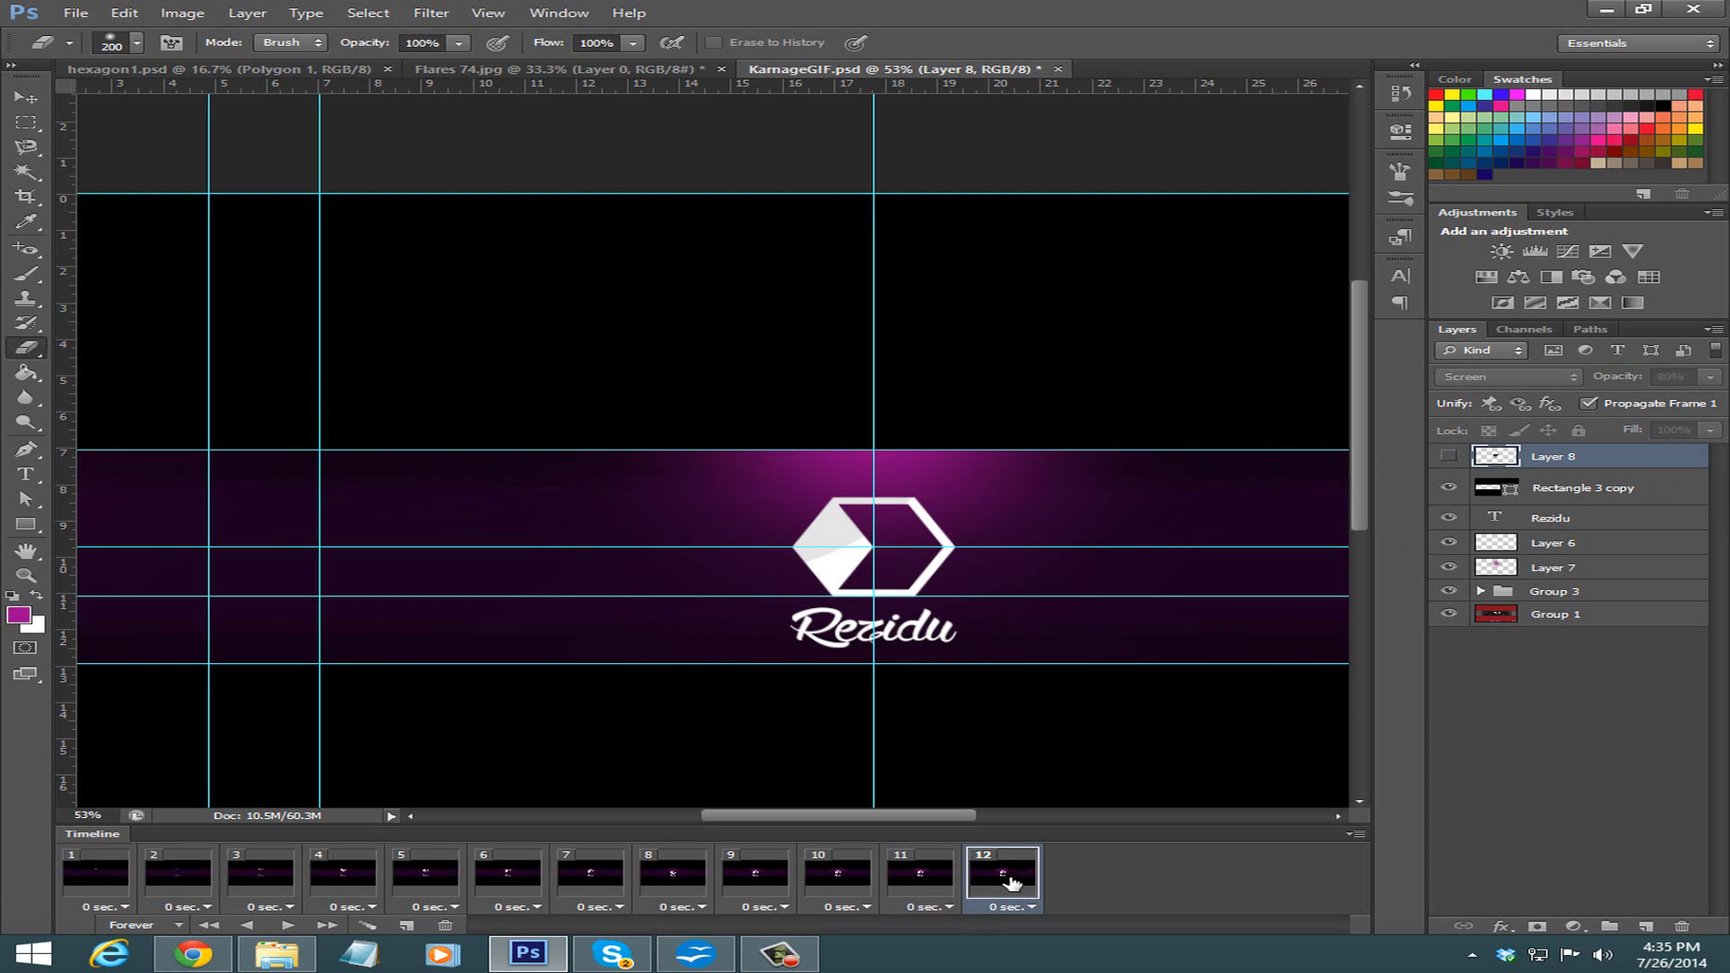
{"action": "left_click", "coordinate": [1453, 458]}
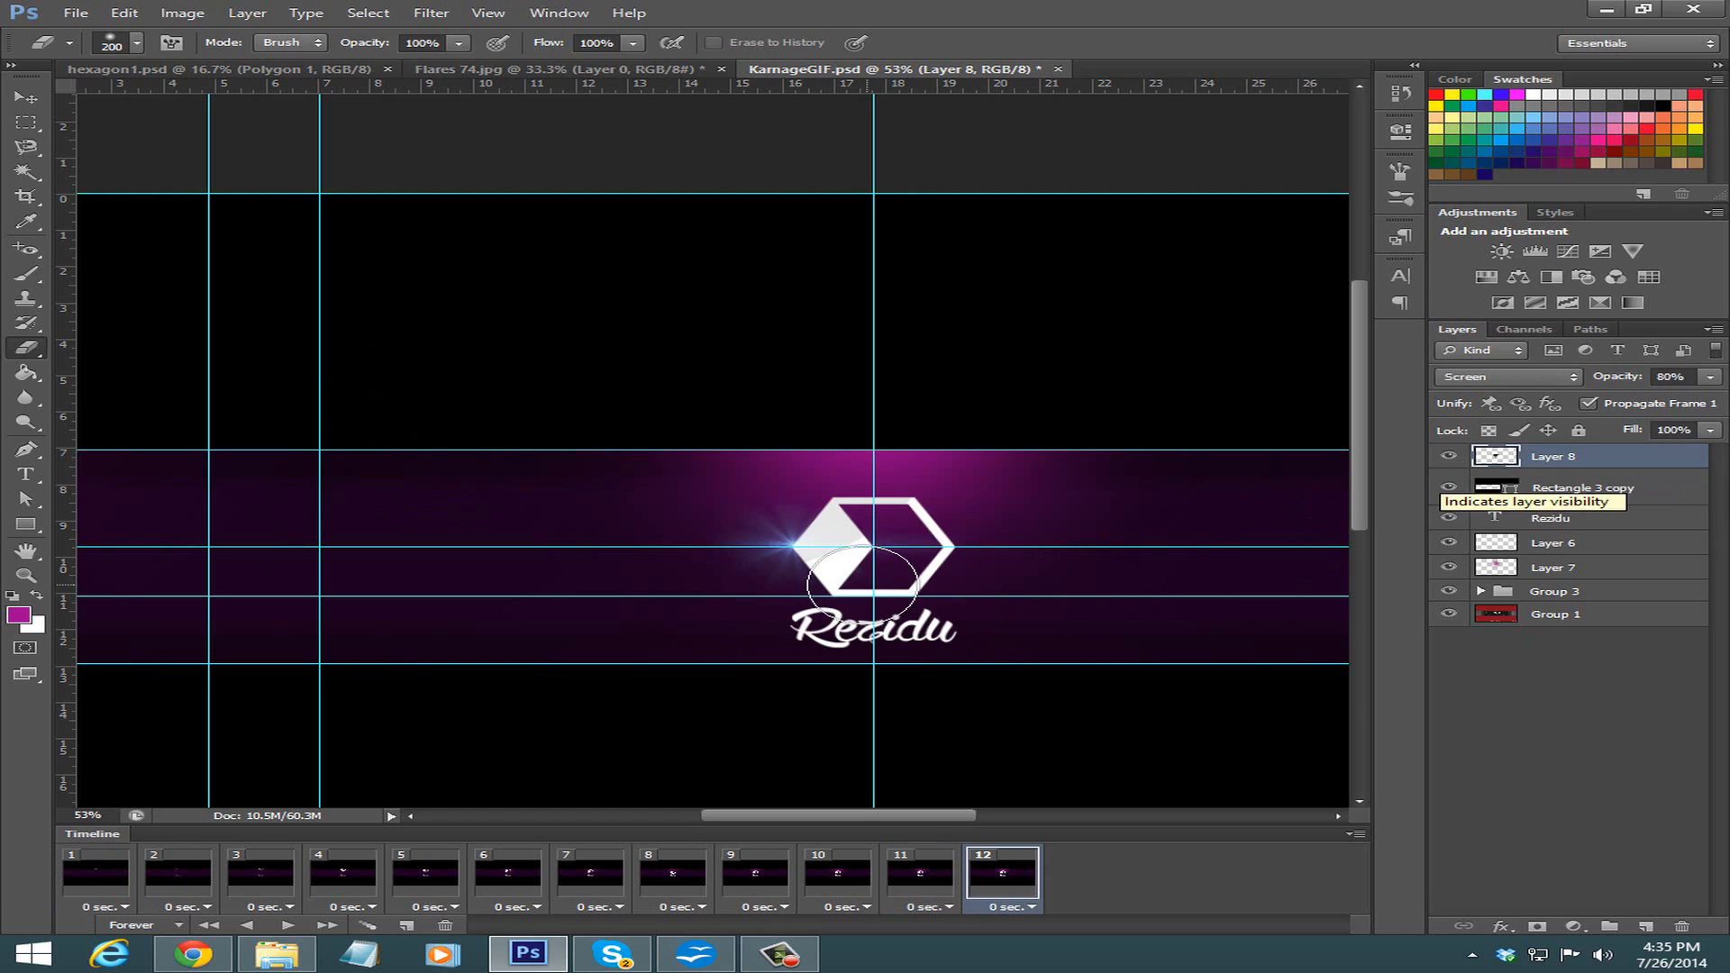
Add frame 13 after frame 12 and move the flare partway up the hexagon's upper-left edge.
{"action": "left_click", "coordinate": [860, 583]}
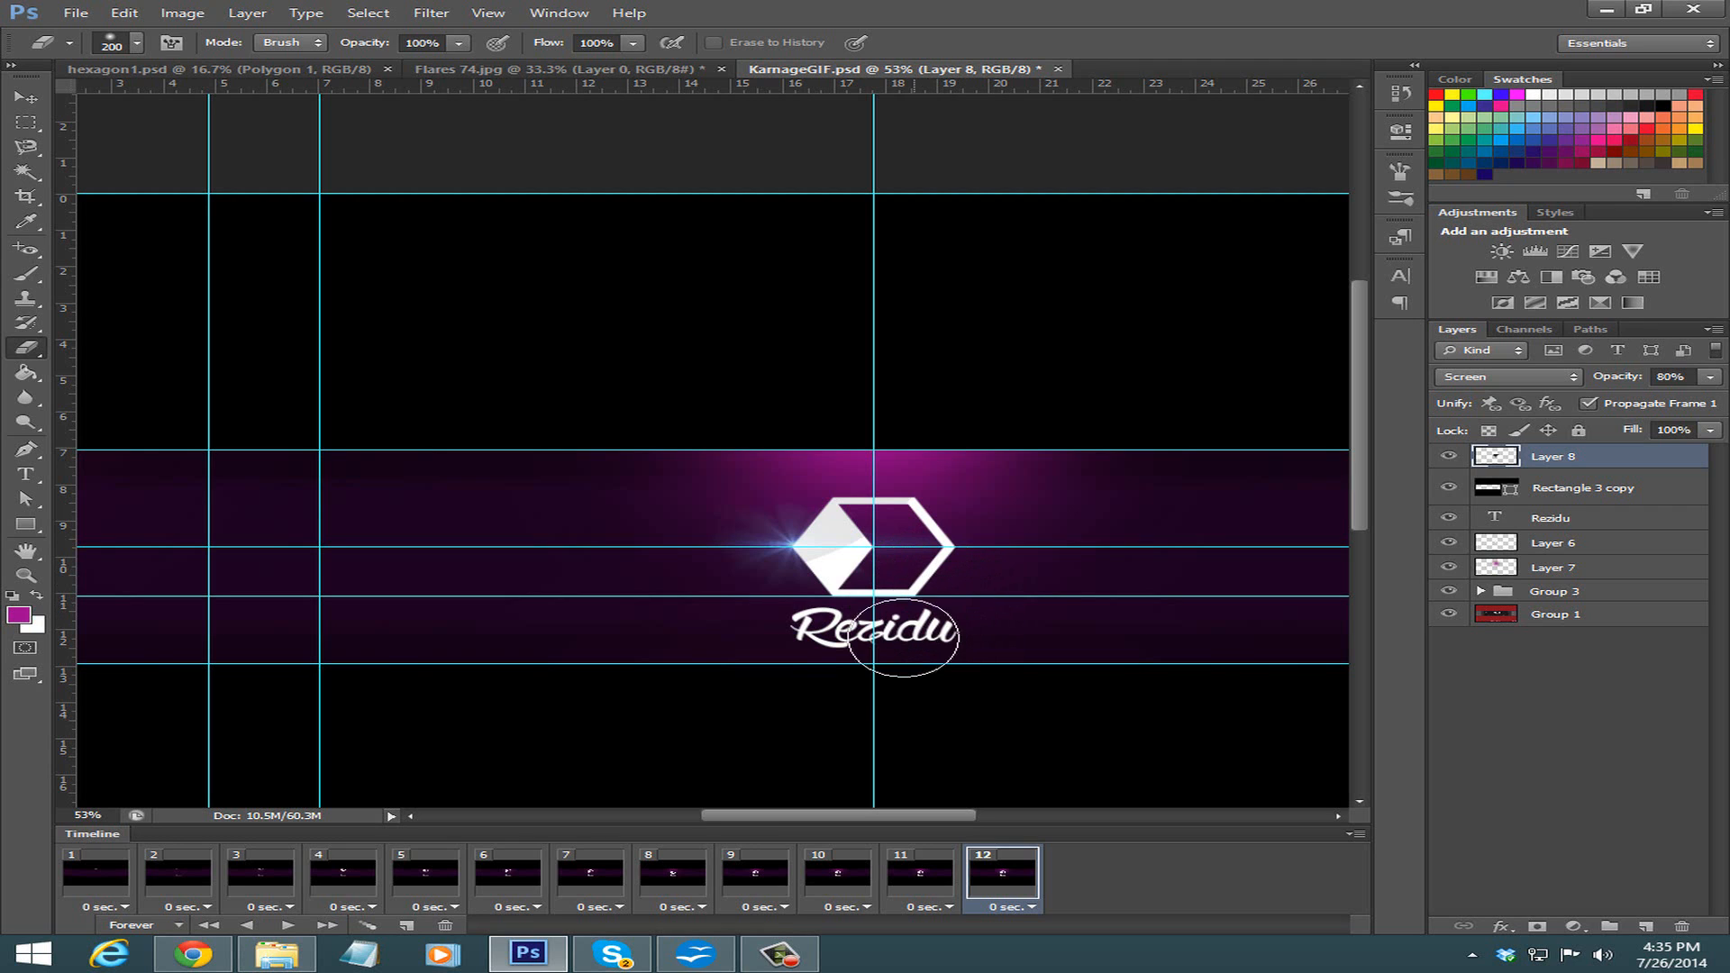
{"action": "scroll", "coordinate": [738, 707], "scroll_direction": "up", "scroll_amount": 1}
{"action": "scroll", "coordinate": [738, 707], "scroll_direction": "up", "scroll_amount": 5}
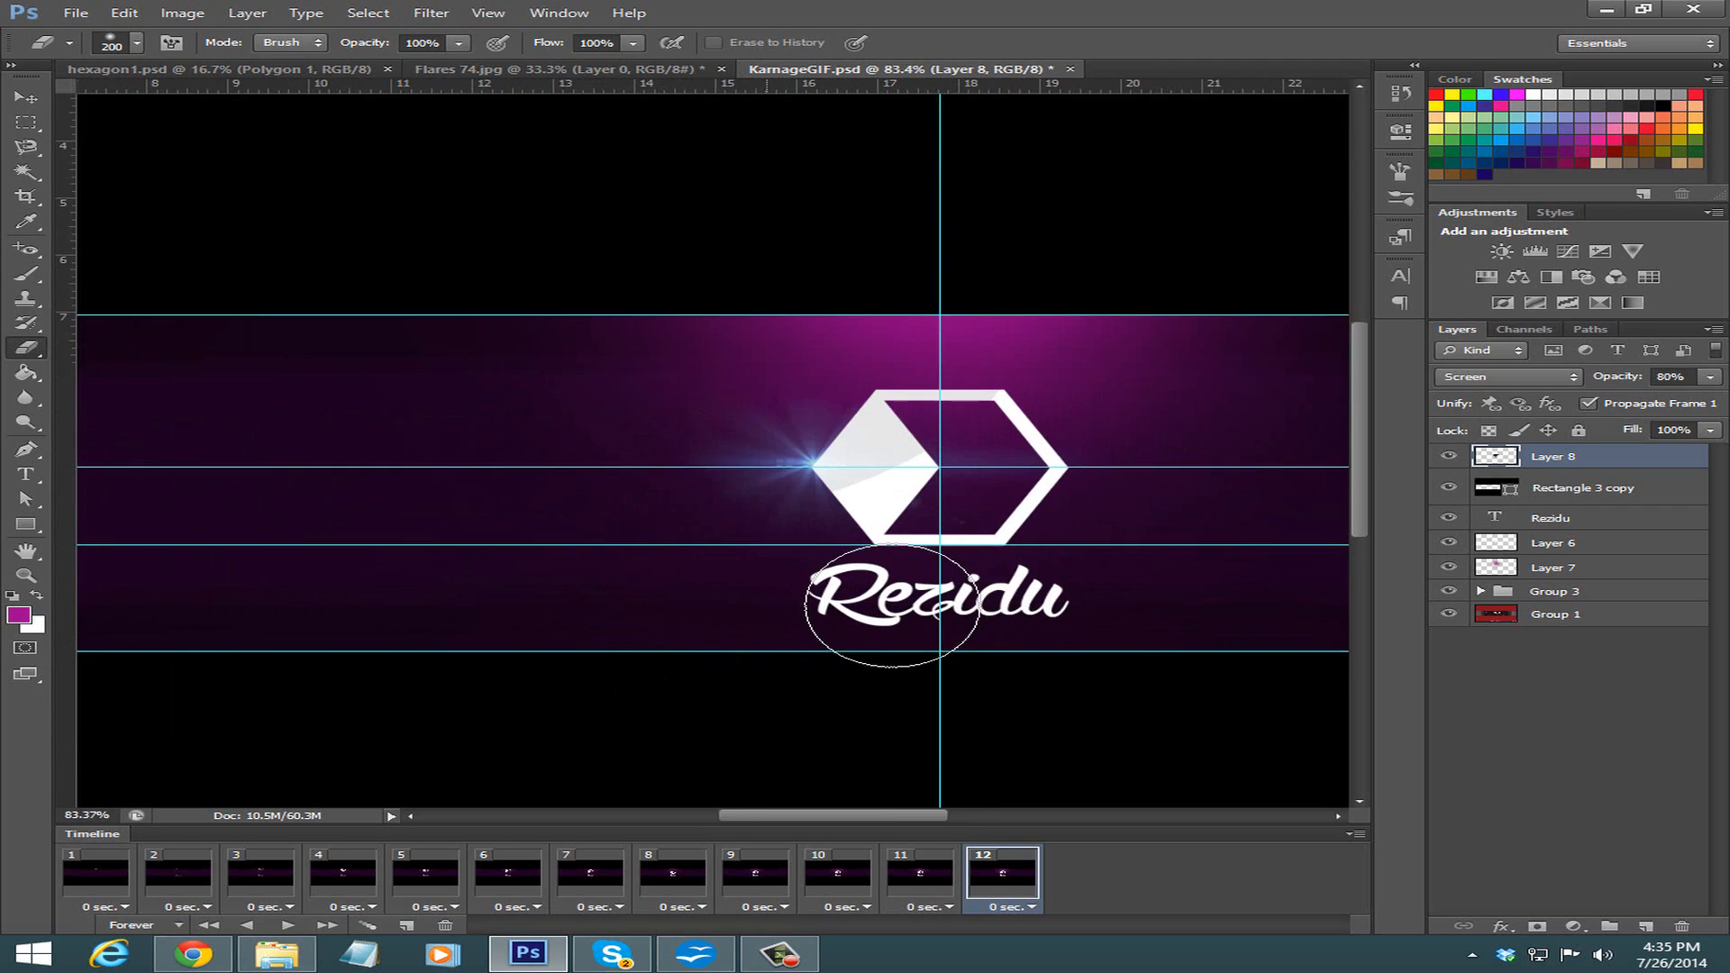
{"action": "key", "text": "v"}
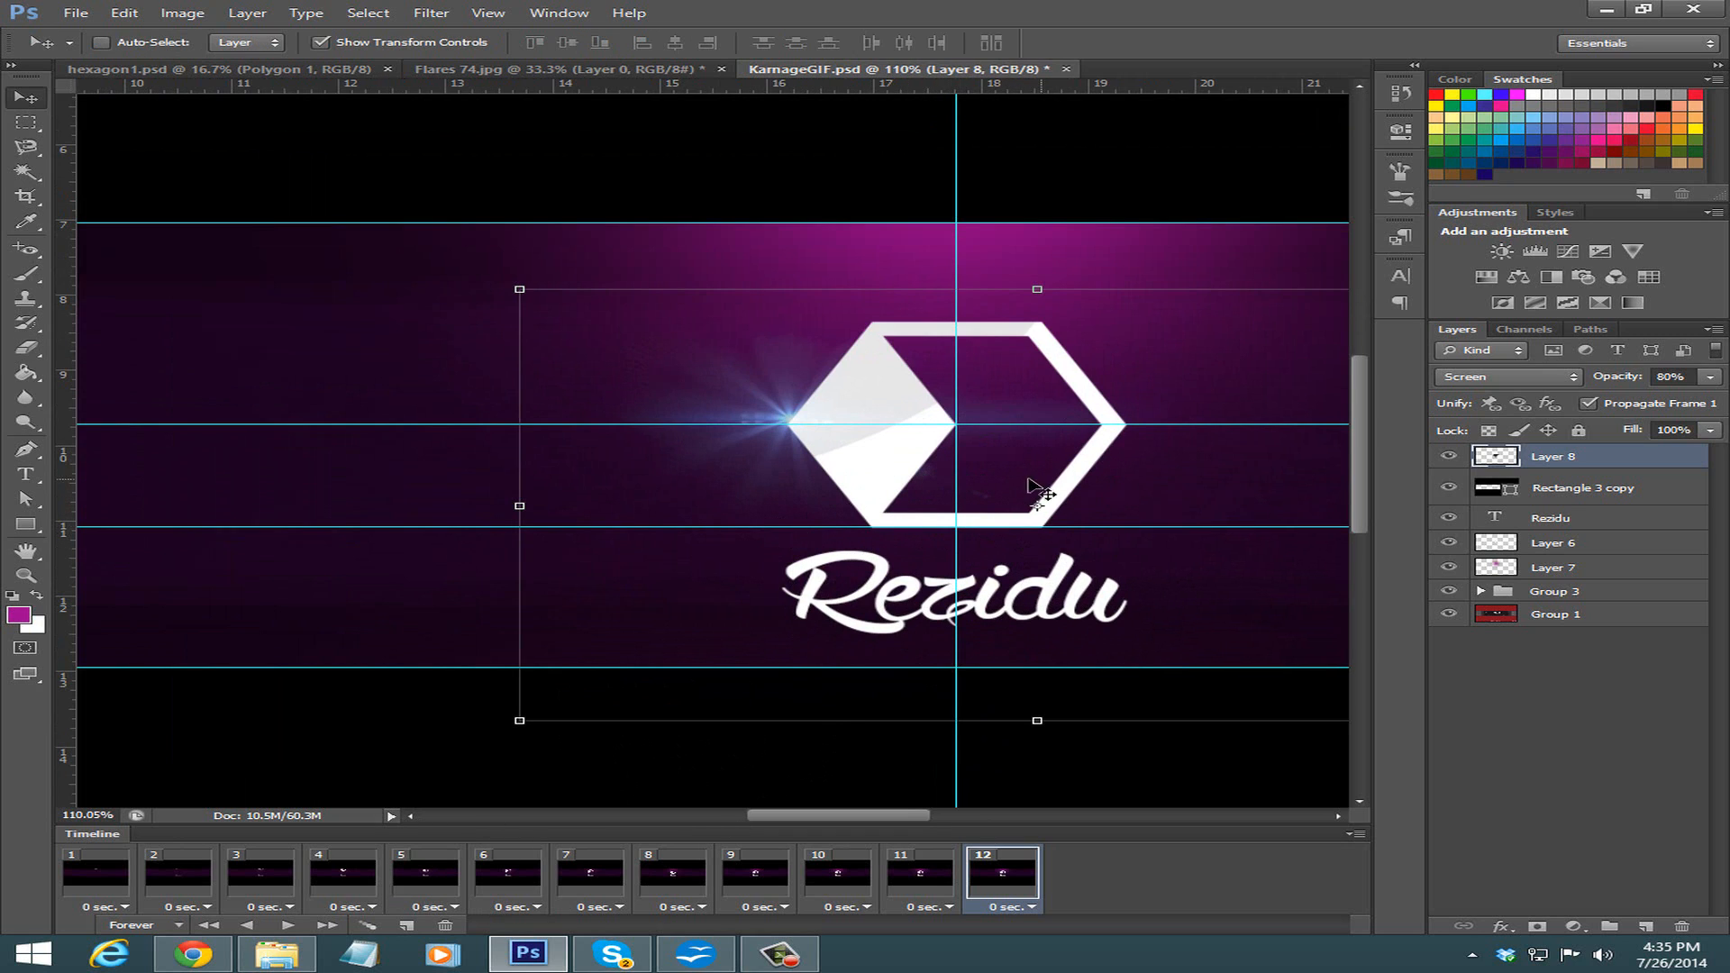
{"action": "left_click", "coordinate": [922, 874]}
{"action": "left_click", "coordinate": [1015, 879]}
{"action": "left_click", "coordinate": [407, 926]}
{"action": "left_click_drag", "start_coordinate": [755, 683], "coordinate": [781, 644]}
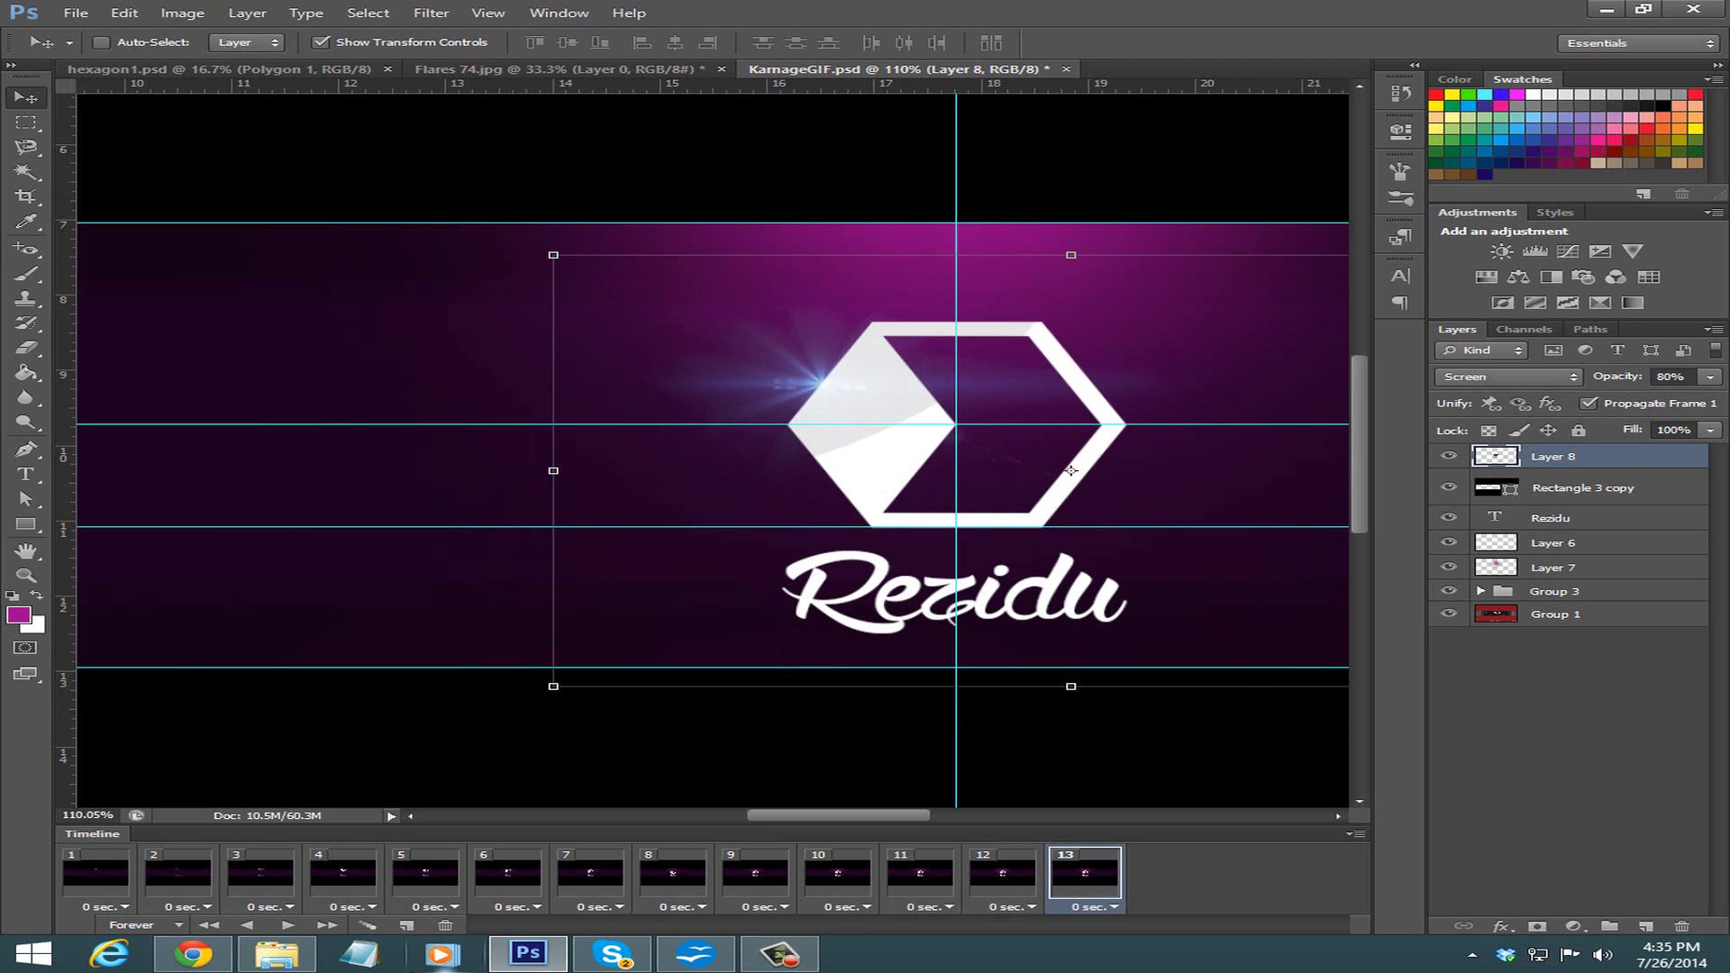
Add frames 14 and 15, moving the flare in each one further up to the hexagon's top-left corner.
{"action": "left_click", "coordinate": [406, 926]}
{"action": "left_click_drag", "start_coordinate": [778, 542], "coordinate": [801, 513]}
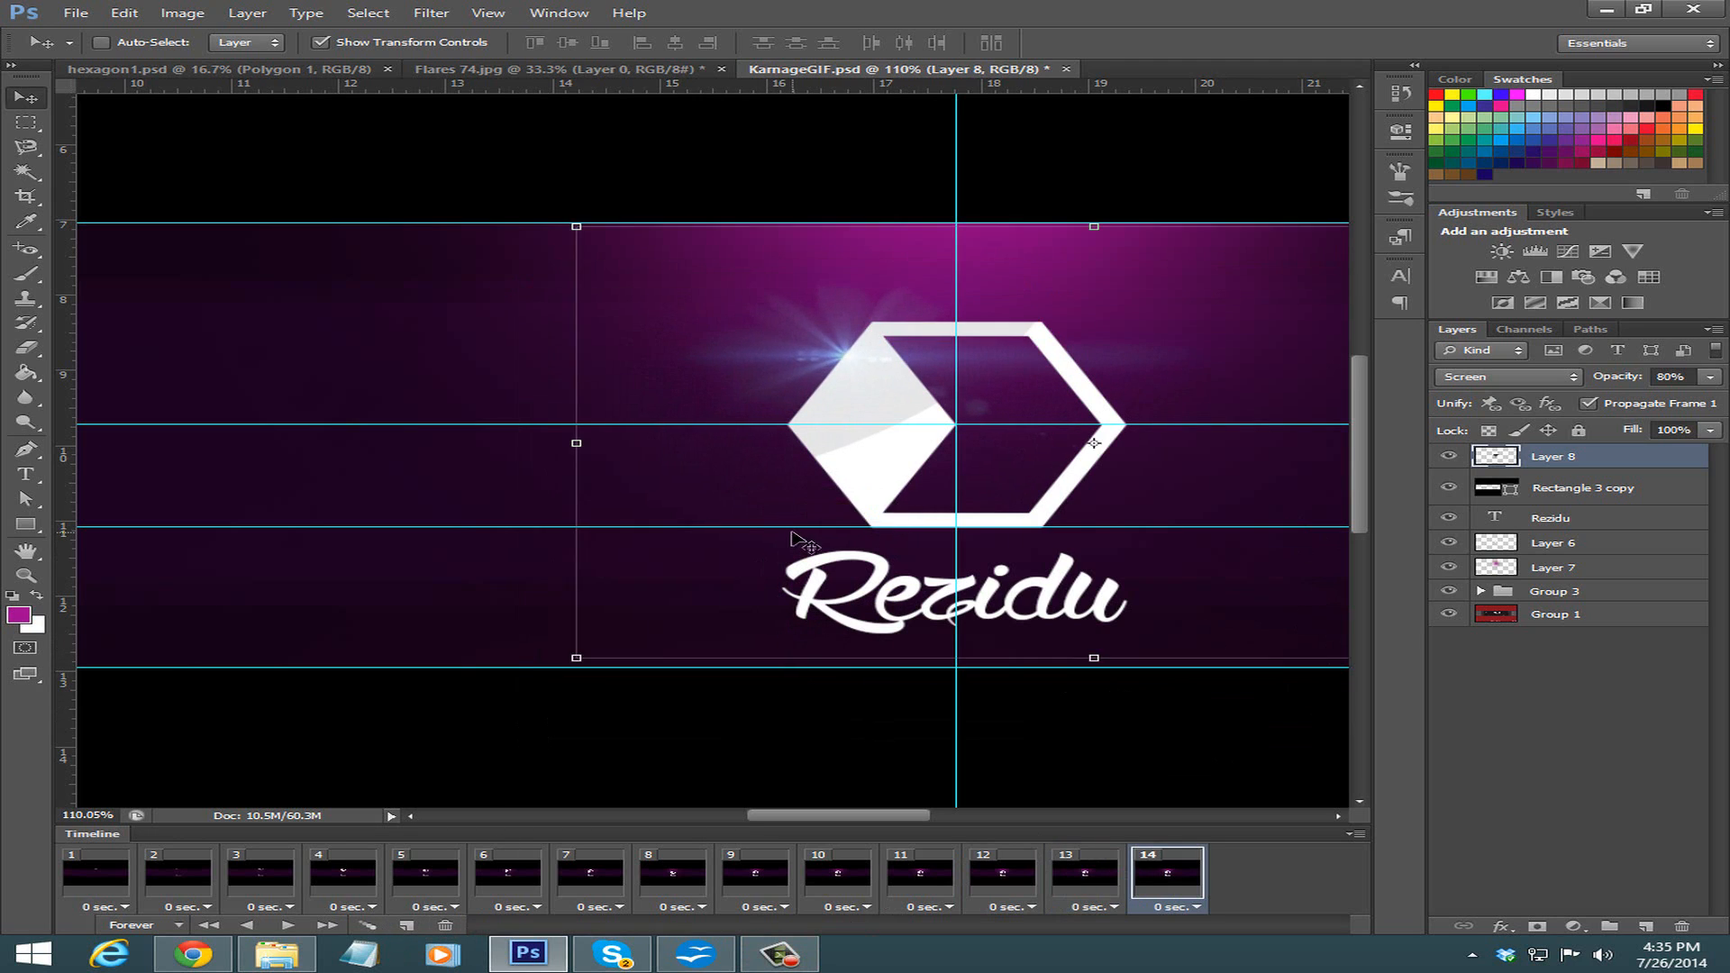
{"action": "left_click", "coordinate": [406, 926]}
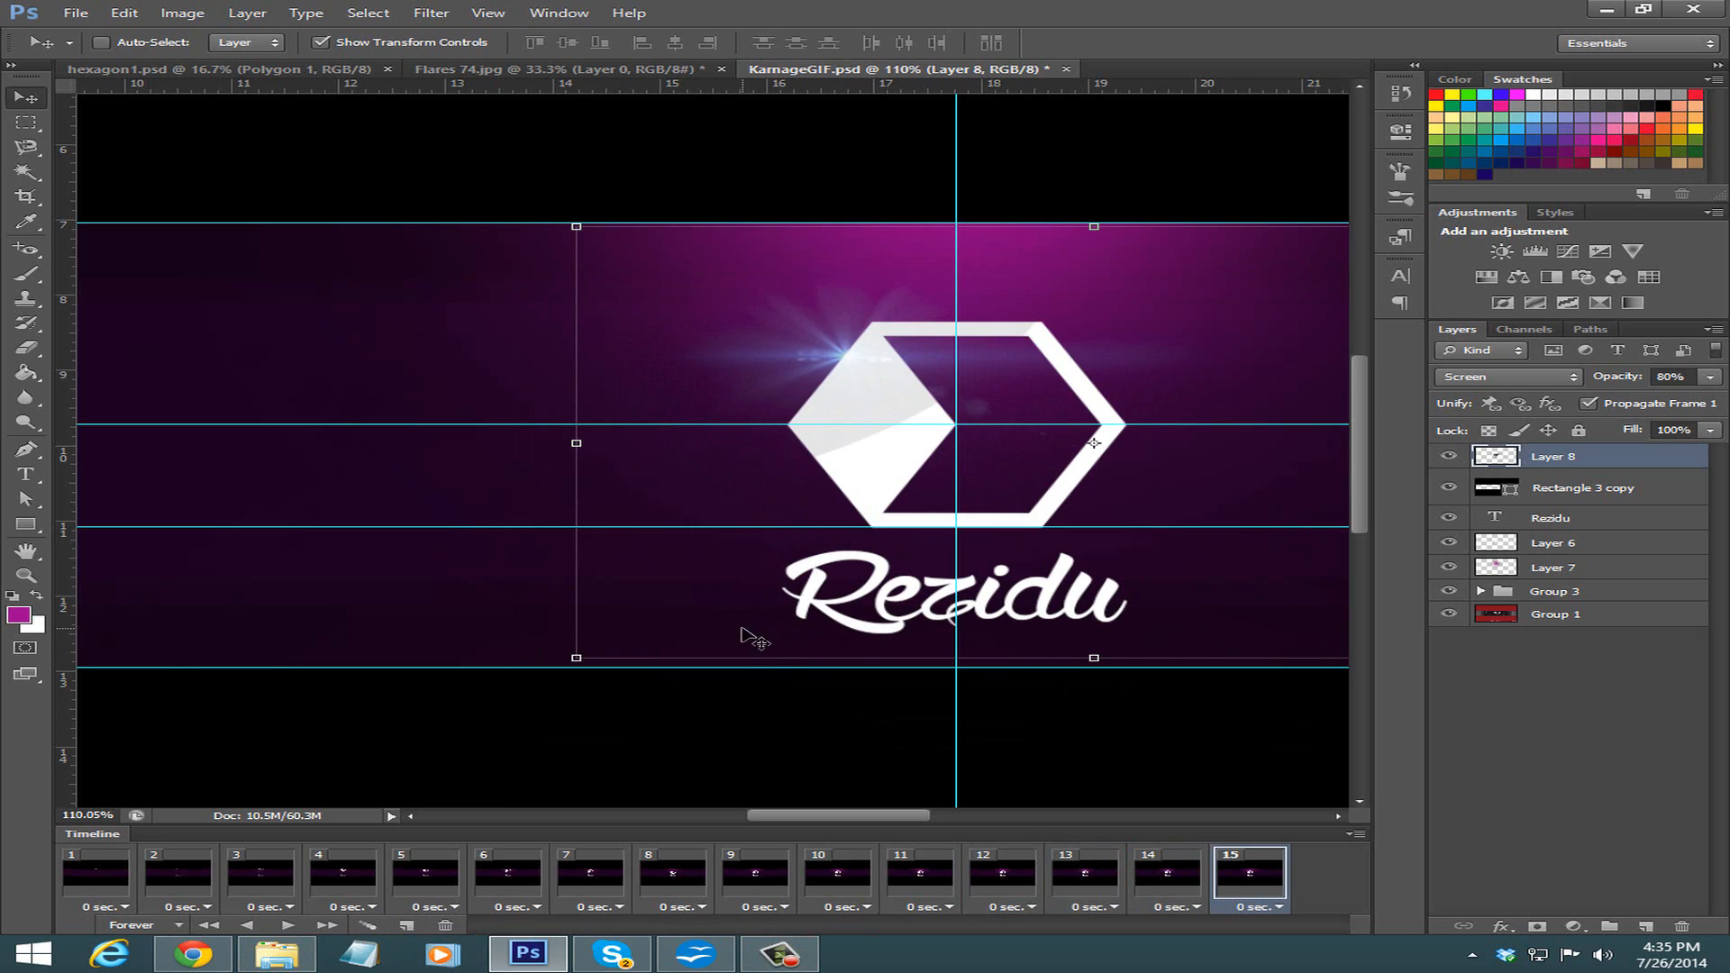
{"action": "left_click_drag", "start_coordinate": [741, 629], "coordinate": [839, 566]}
Add frames 16 and 17 and shift the flare onto the hexagon's top edge, just right of the top-left corner.
{"action": "left_click", "coordinate": [407, 925]}
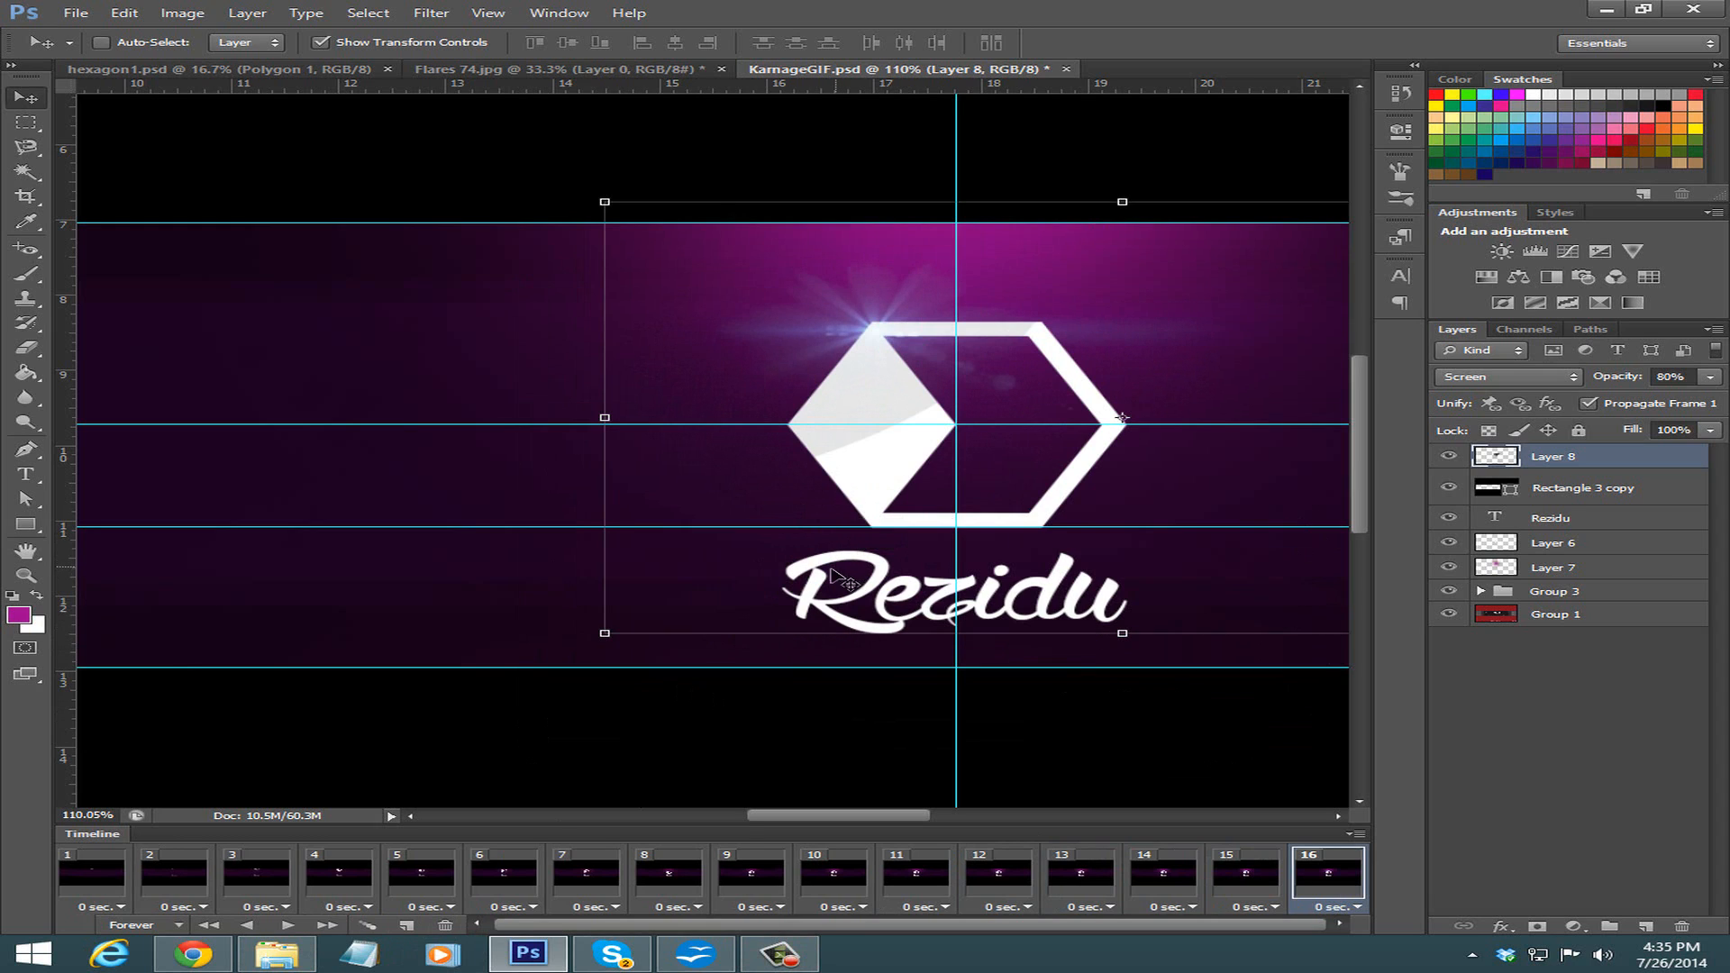
{"action": "left_click", "coordinate": [406, 925]}
{"action": "left_click_drag", "start_coordinate": [867, 438], "coordinate": [899, 413]}
{"action": "scroll", "coordinate": [890, 405], "scroll_direction": "up", "scroll_amount": 3}
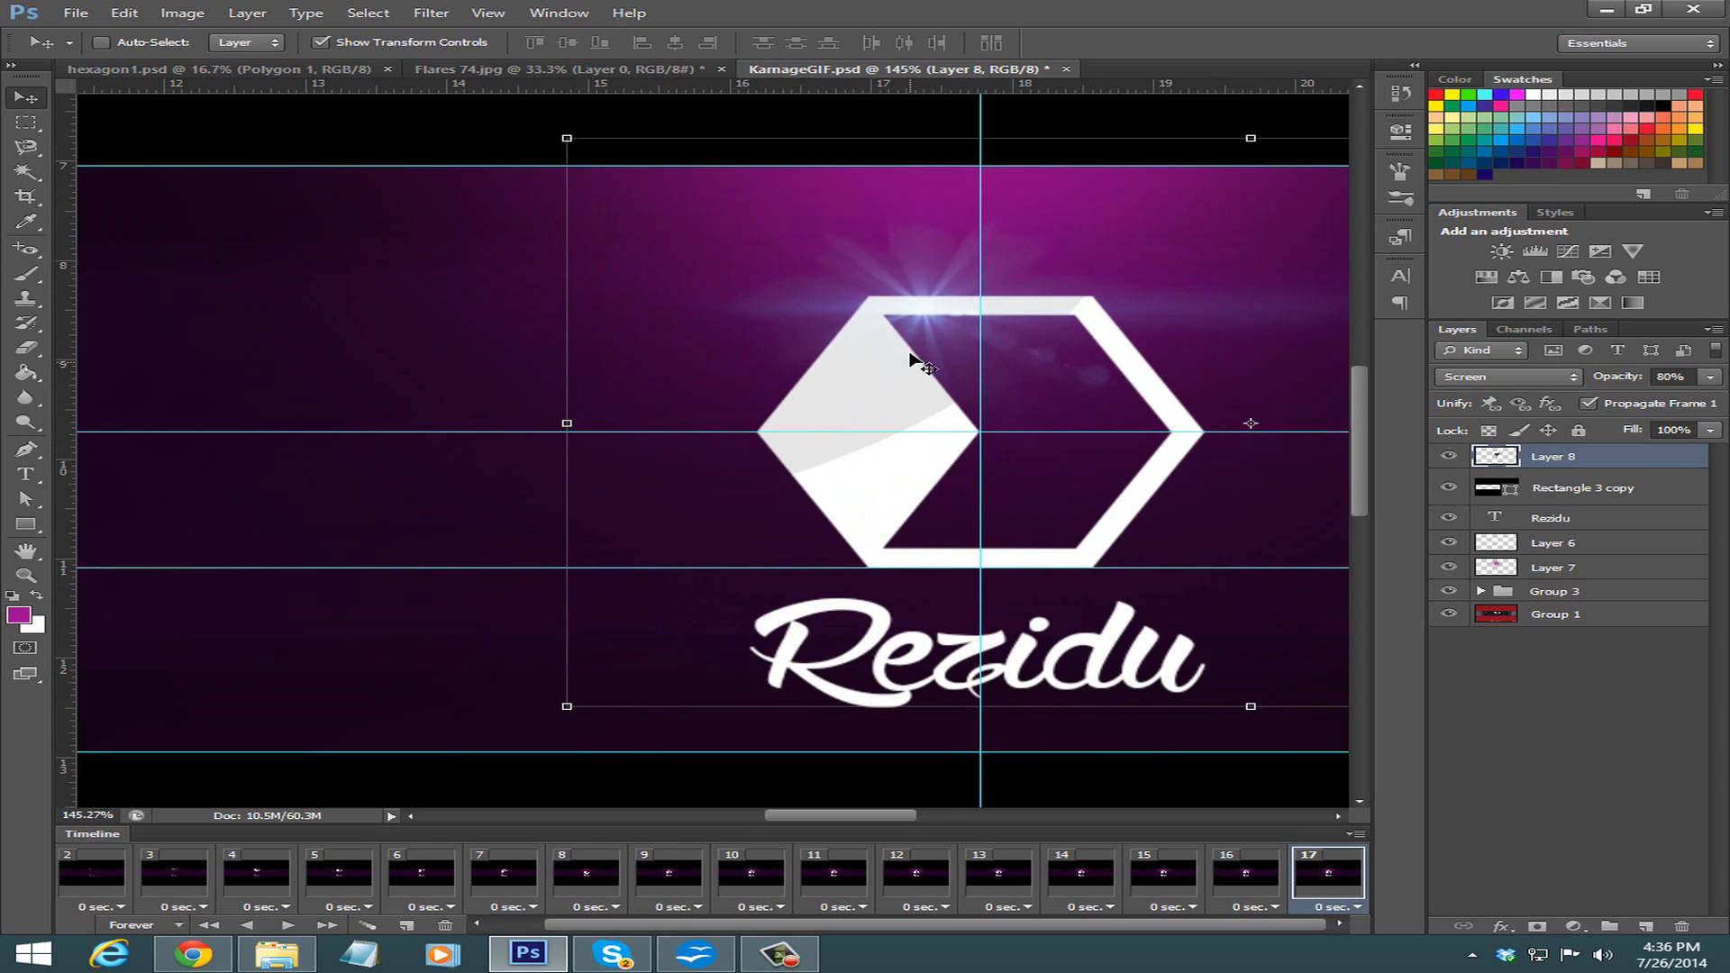
{"action": "left_click_drag", "start_coordinate": [909, 326], "coordinate": [909, 325]}
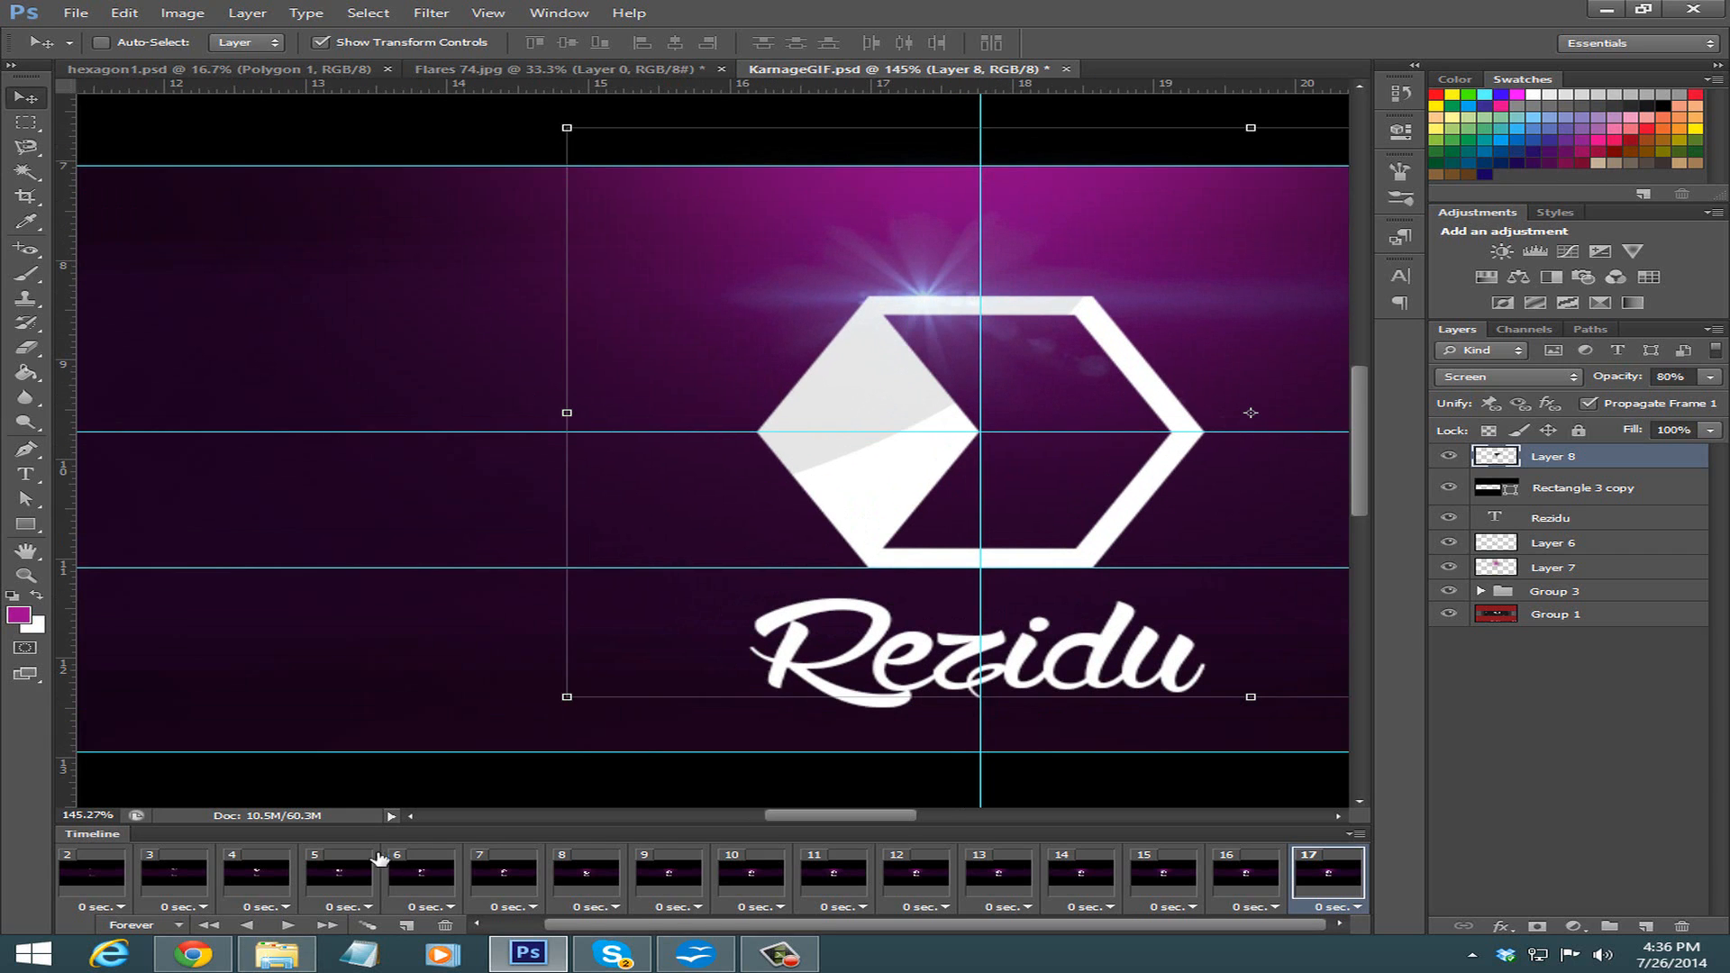
Add frames 18 to 22, moving the flare along the top edge to the hexagon's top-right corner.
{"action": "left_click", "coordinate": [408, 926]}
{"action": "left_click_drag", "start_coordinate": [722, 360], "coordinate": [858, 321]}
{"action": "left_click", "coordinate": [410, 926]}
{"action": "left_click", "coordinate": [407, 926]}
{"action": "left_click", "coordinate": [407, 926]}
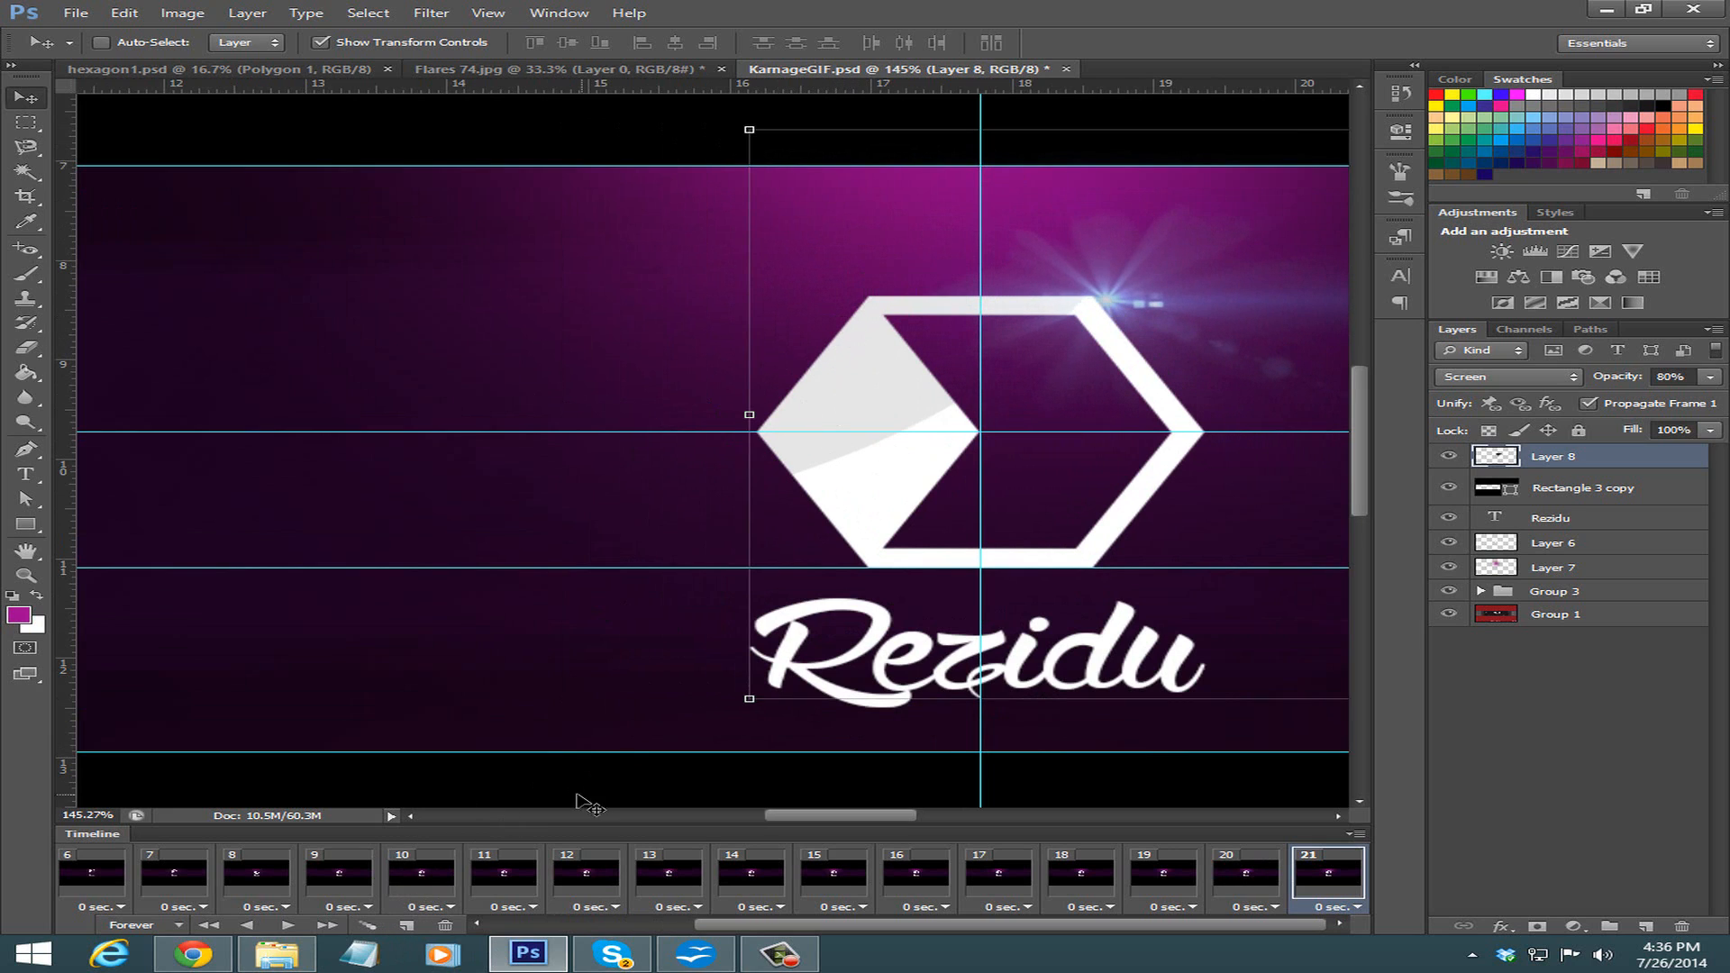
{"action": "left_click", "coordinate": [424, 926]}
{"action": "scroll", "coordinate": [1049, 564], "scroll_direction": "down", "scroll_amount": 3}
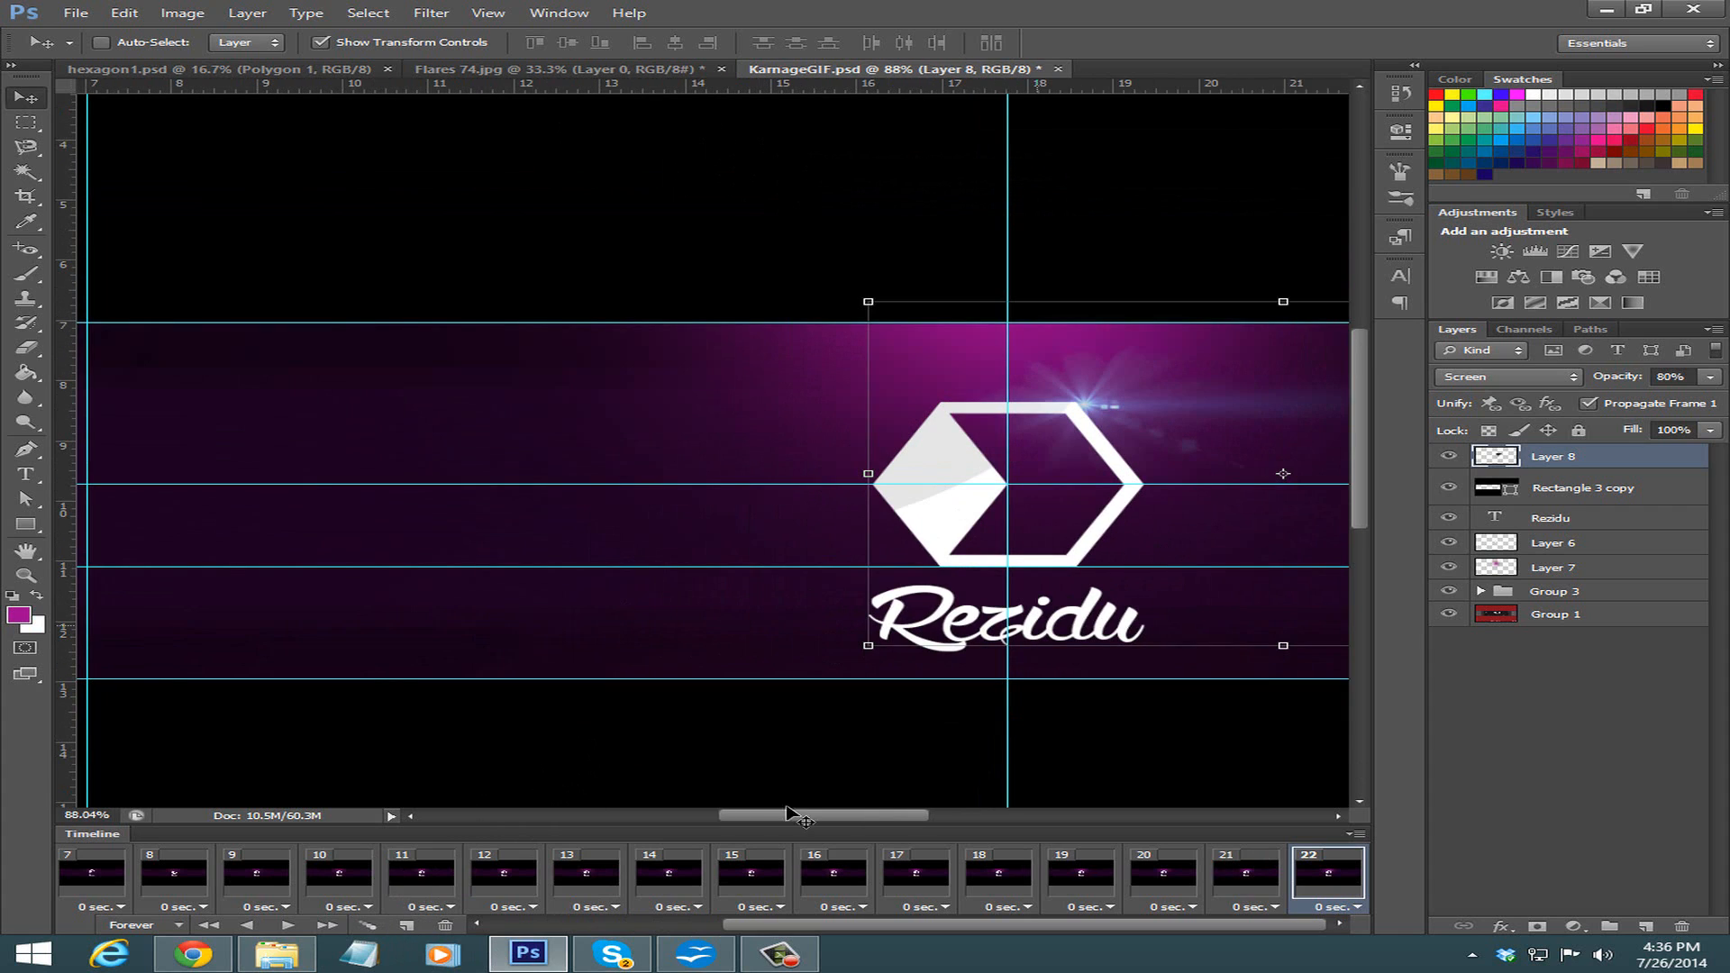
{"action": "left_click_drag", "start_coordinate": [938, 569], "coordinate": [1011, 561]}
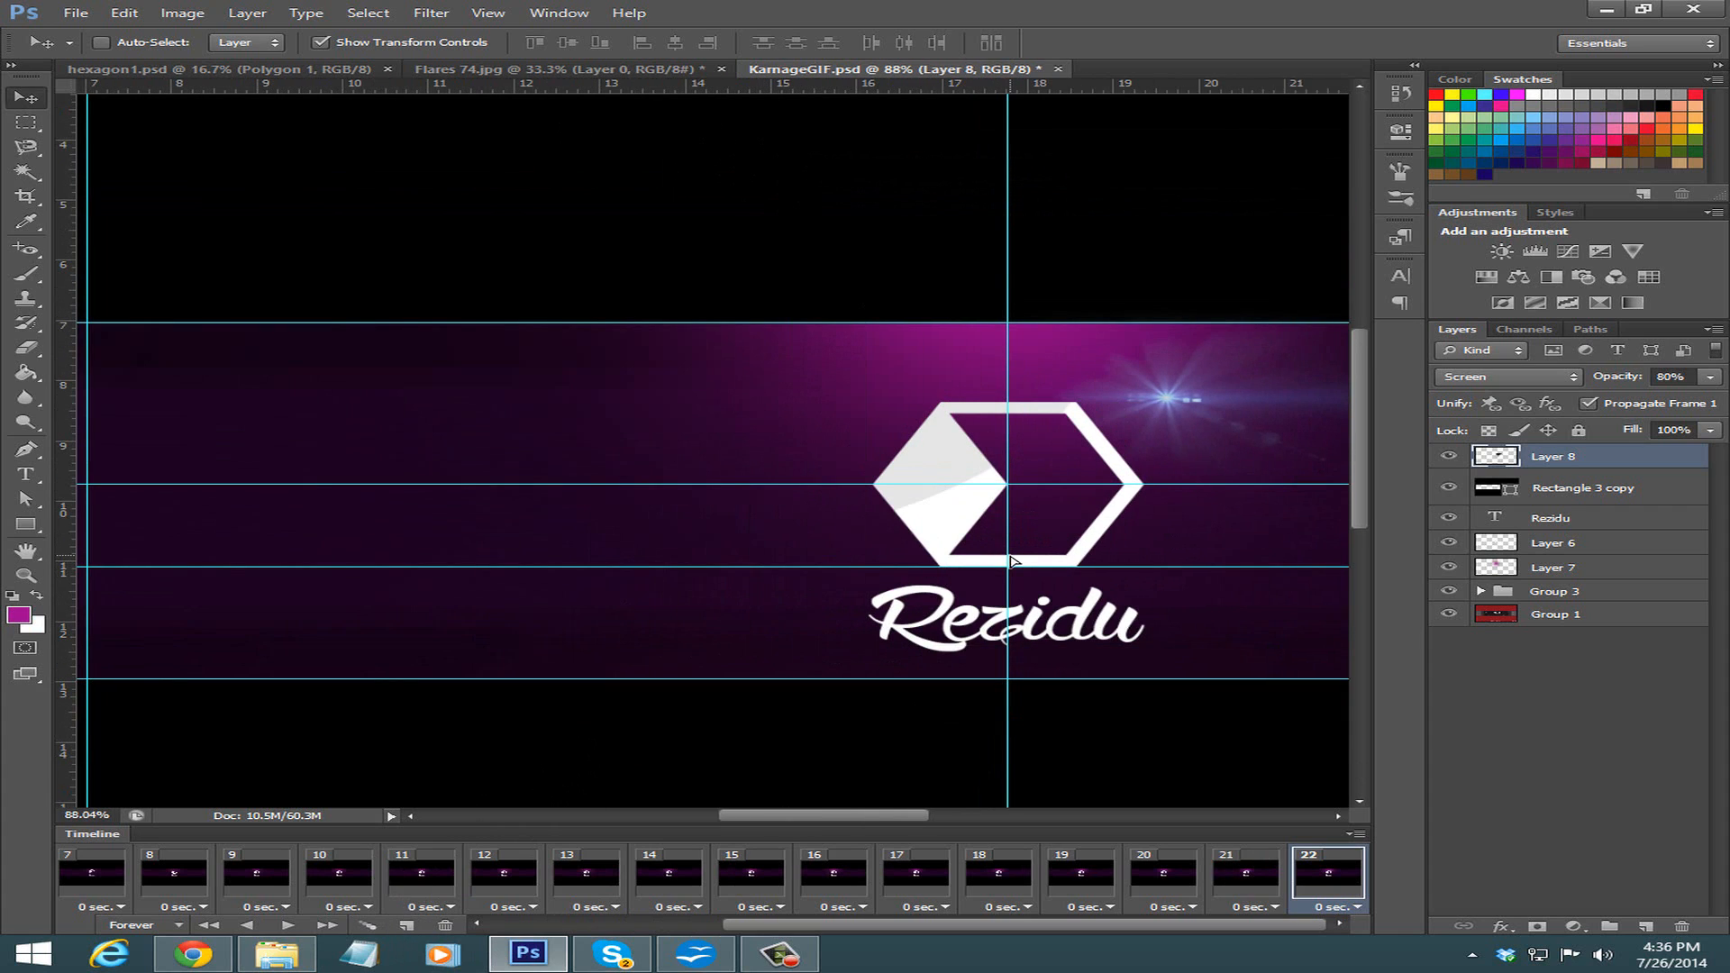
{"action": "key", "text": "ctrl+z"}
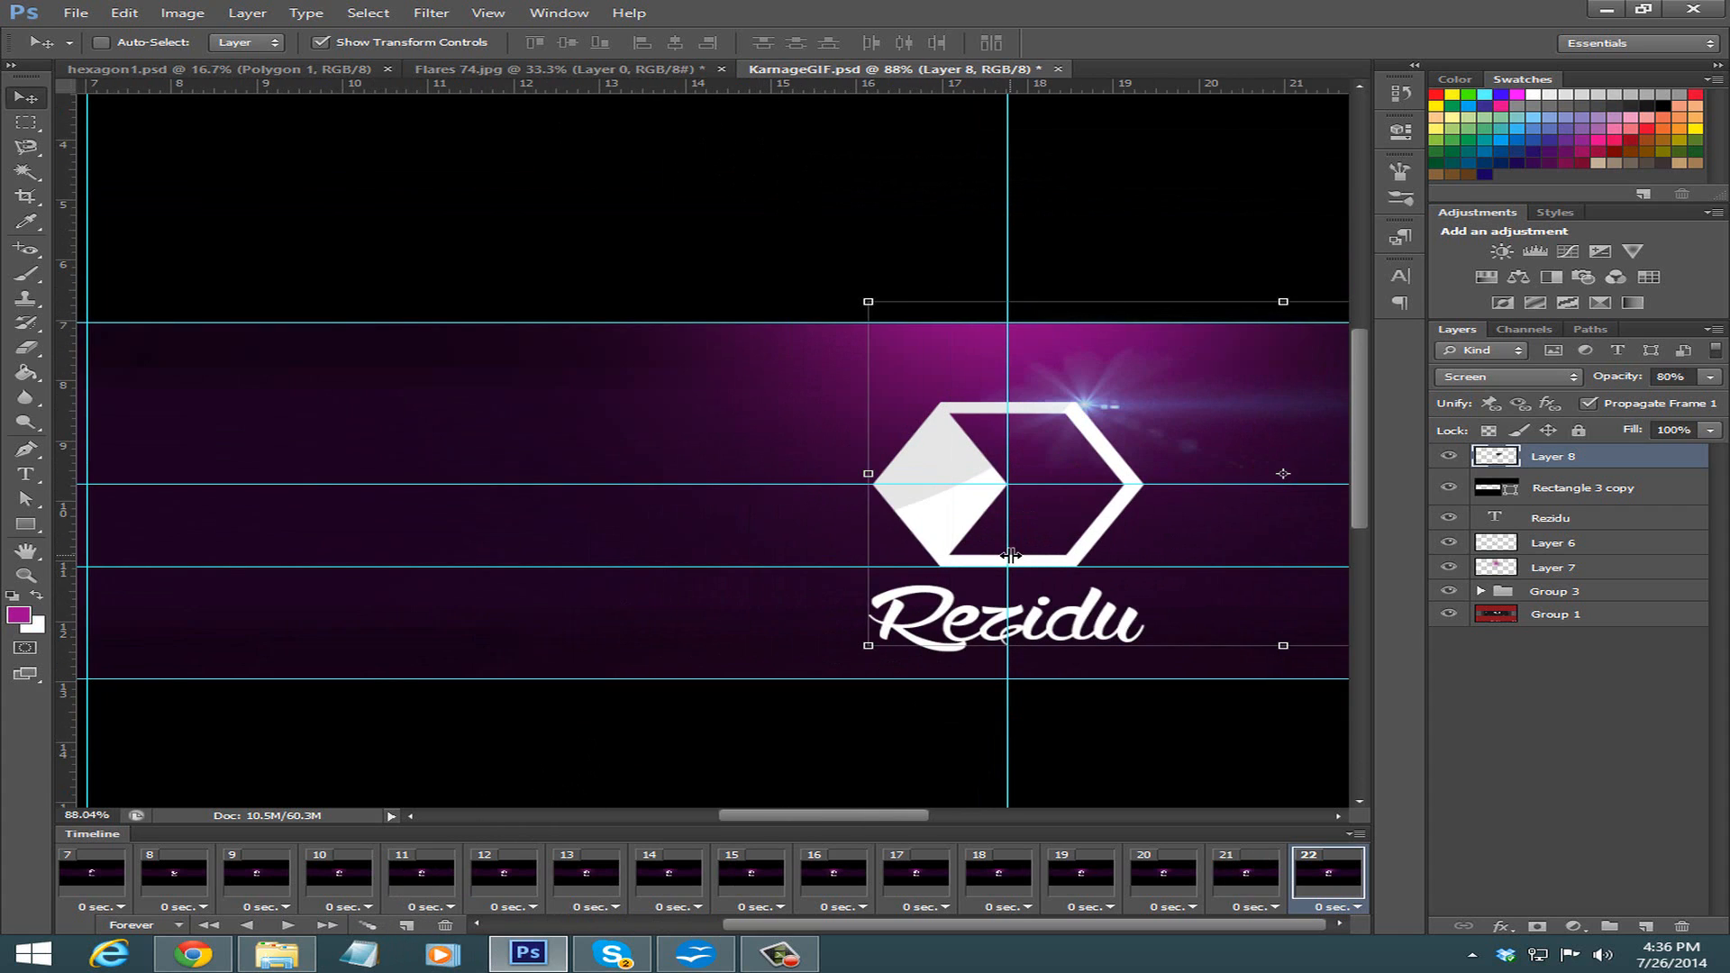
Set the flare layer's opacity to 0% in frame 22.
{"action": "left_click", "coordinate": [1252, 879]}
{"action": "left_click", "coordinate": [1305, 877]}
{"action": "left_click", "coordinate": [1689, 376]}
{"action": "key", "text": "Return"}
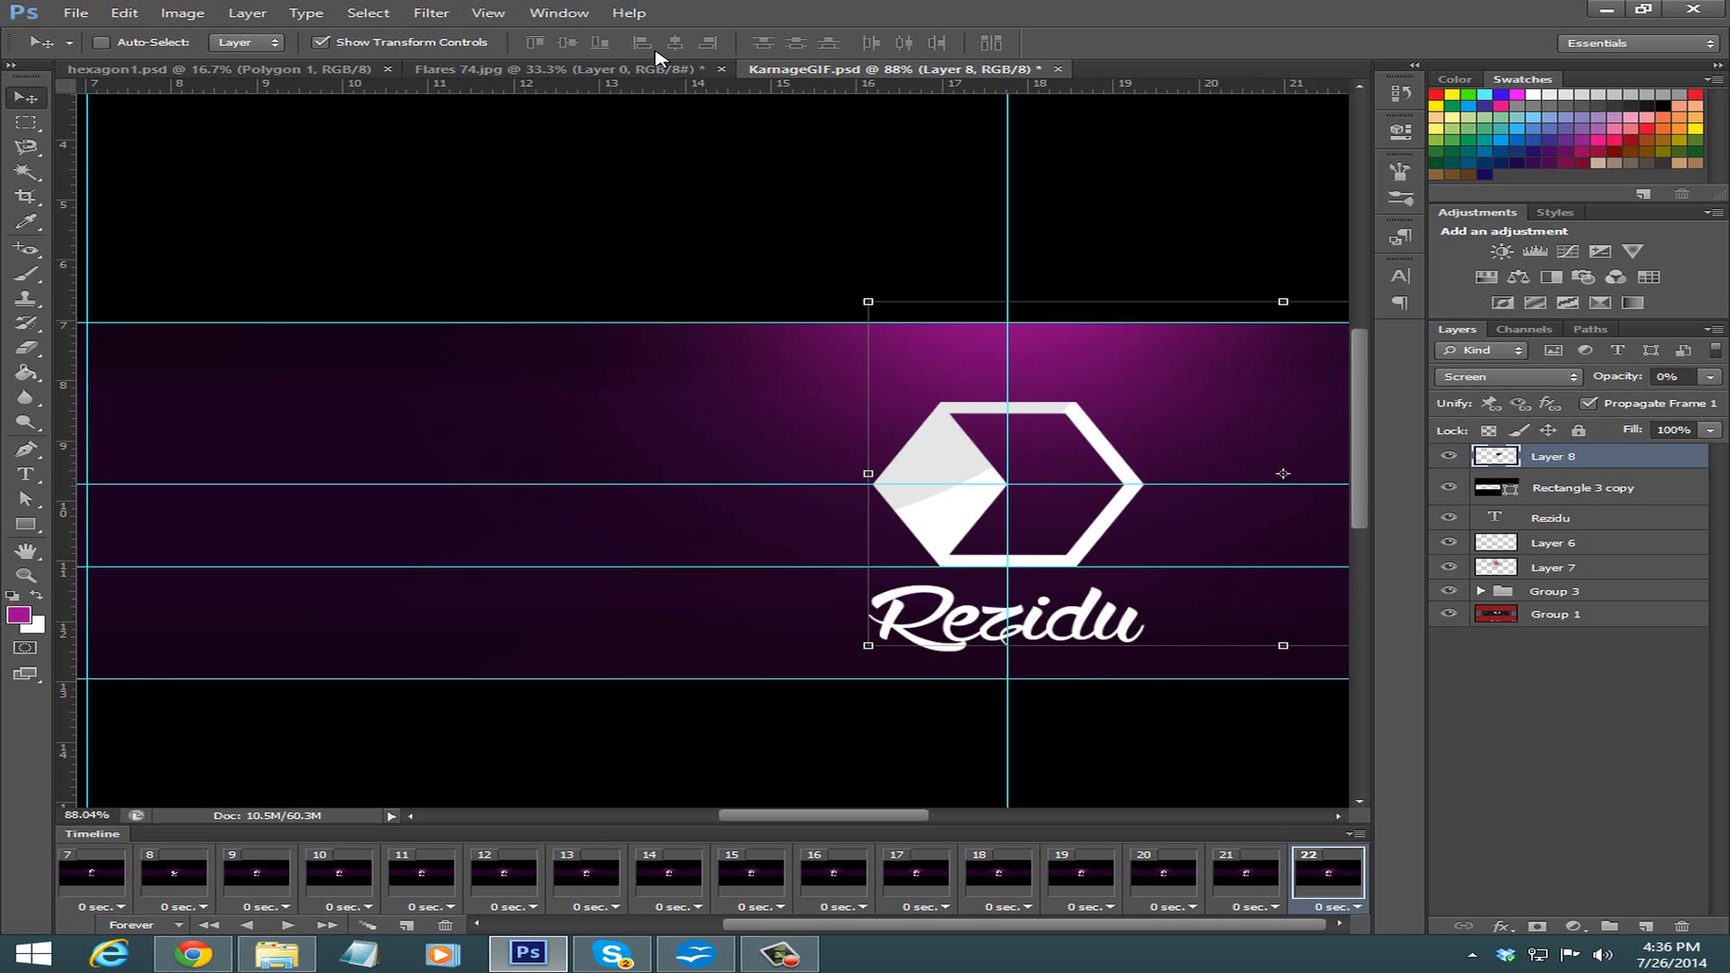
Play the animation from frame 1 and check it with the whole banner in view.
{"action": "scroll", "coordinate": [112, 890], "scroll_direction": "up", "scroll_amount": 5}
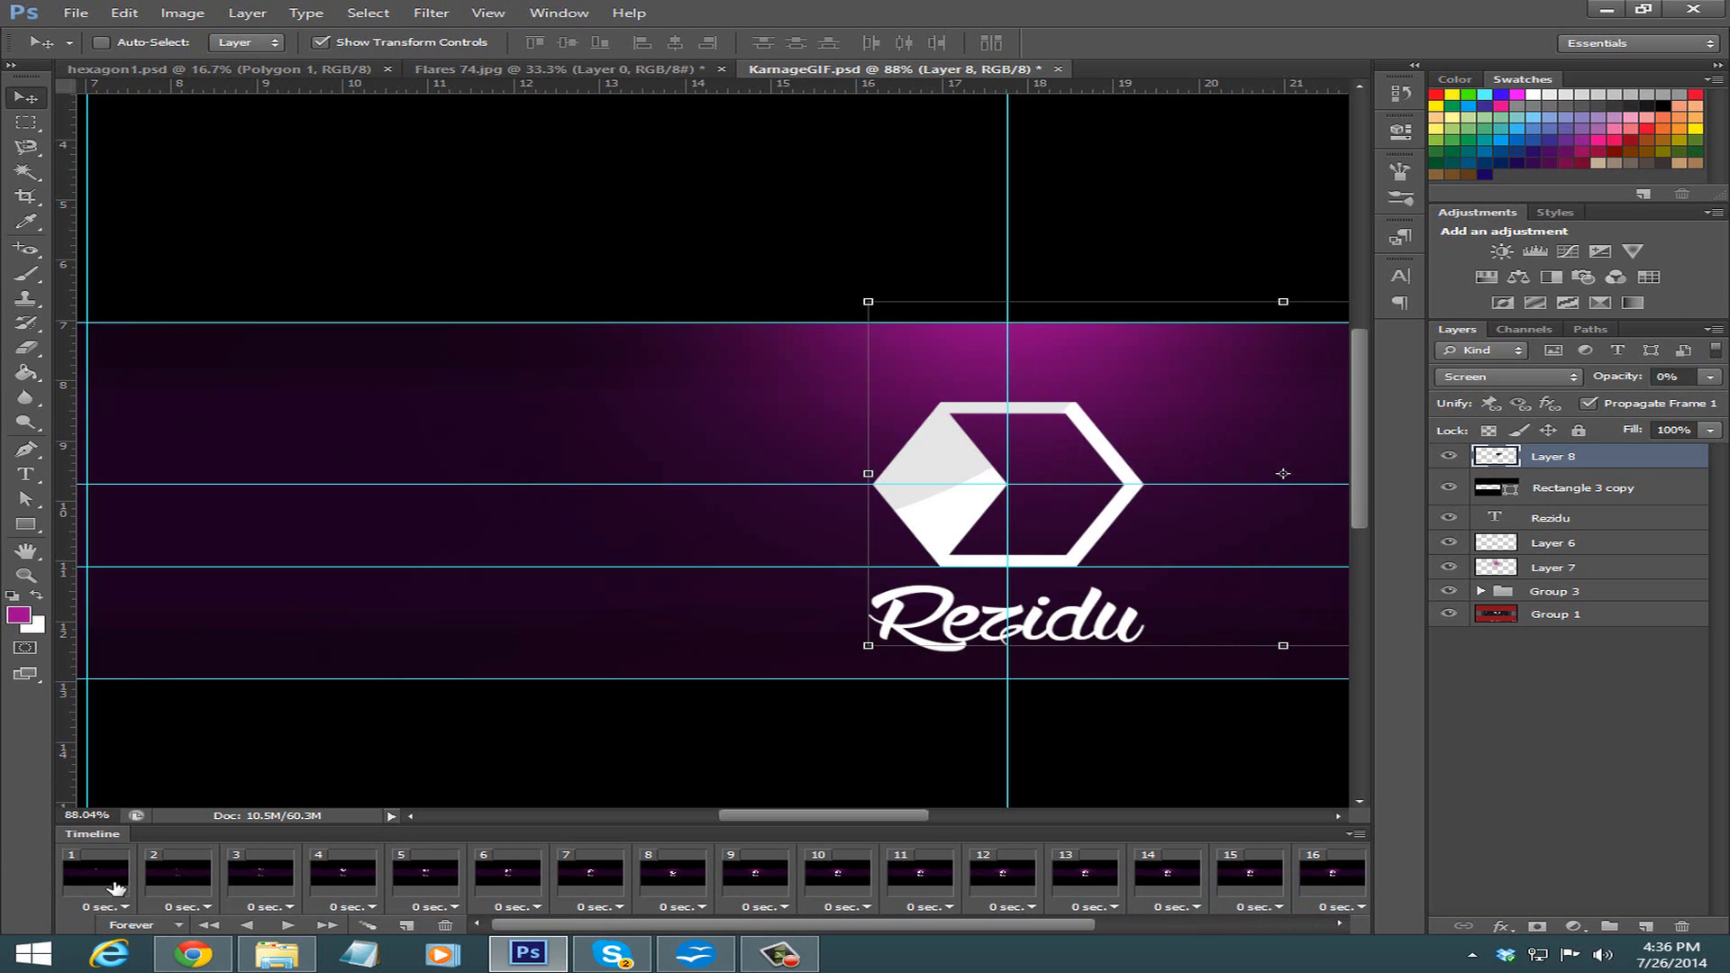
{"action": "left_click", "coordinate": [108, 892]}
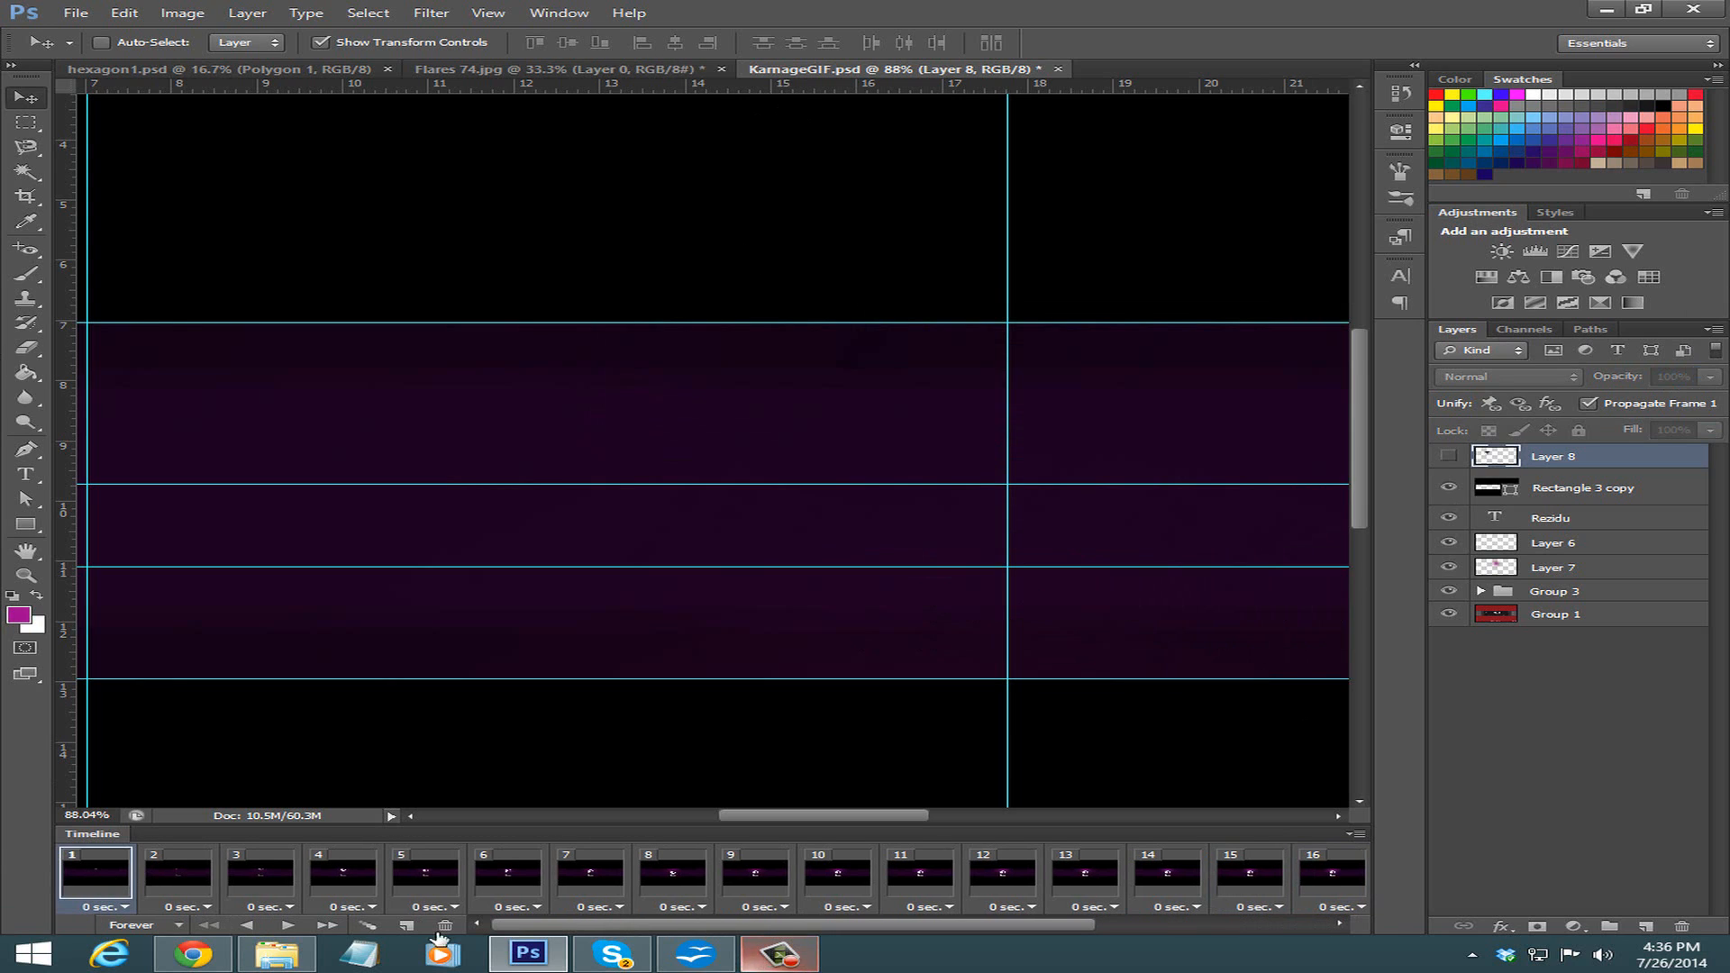
{"action": "left_click", "coordinate": [289, 926]}
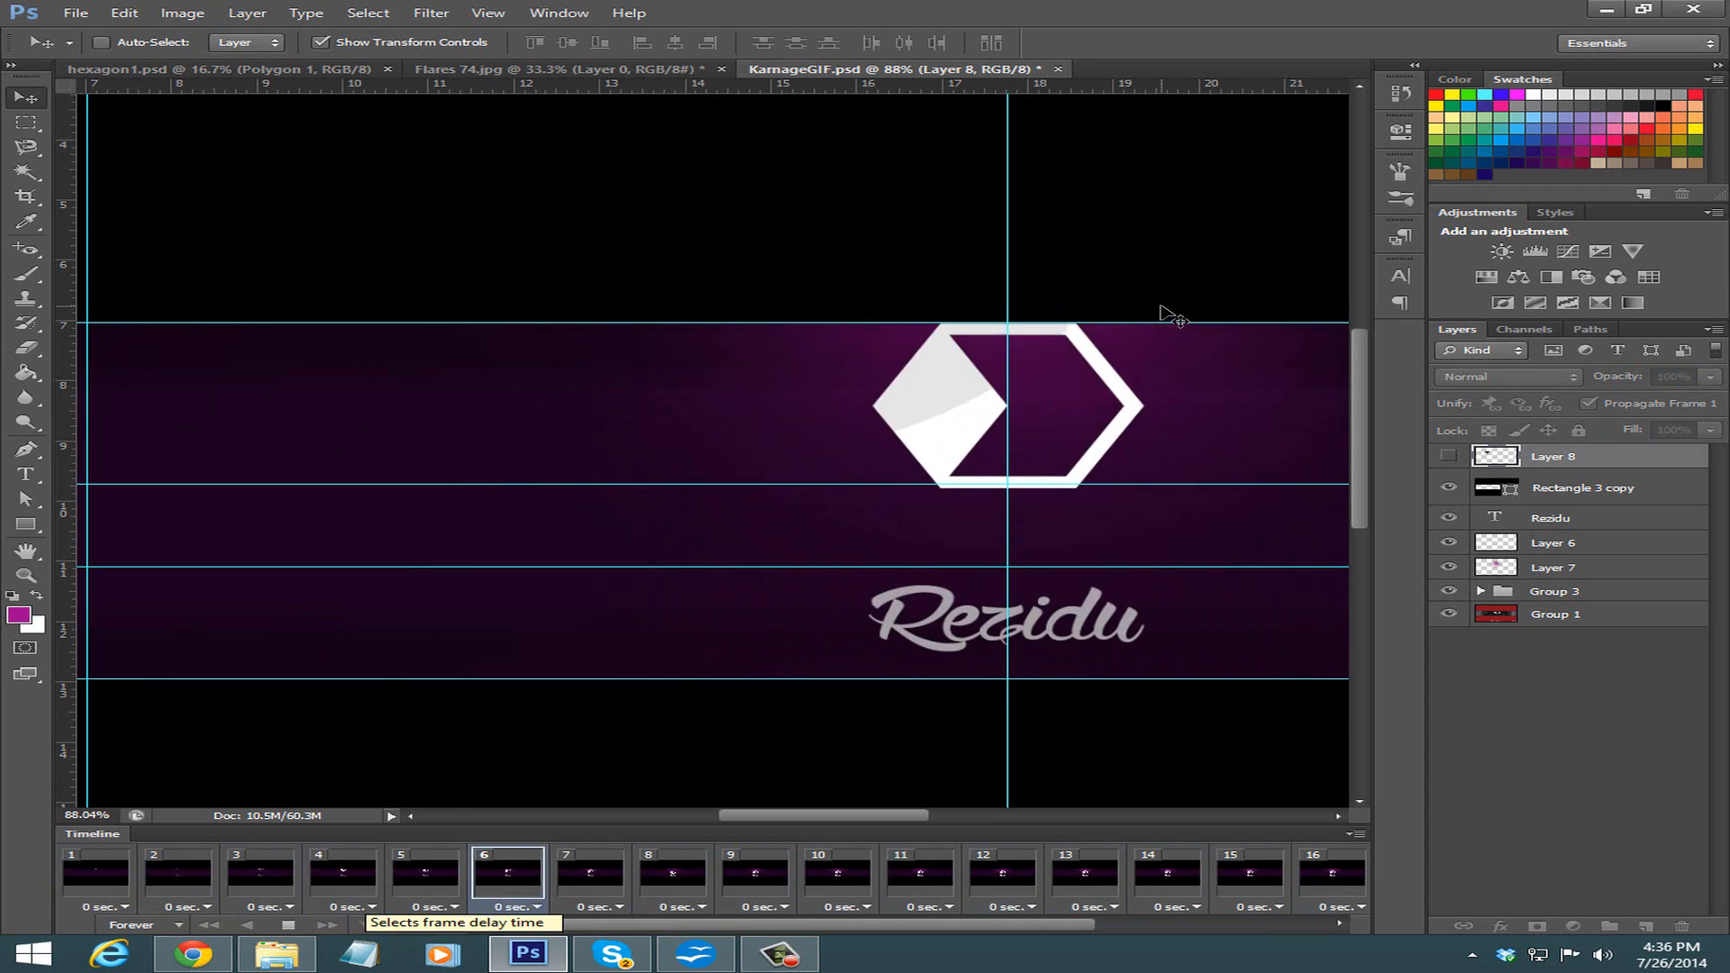
{"action": "scroll", "coordinate": [1163, 378], "scroll_direction": "down", "scroll_amount": 5}
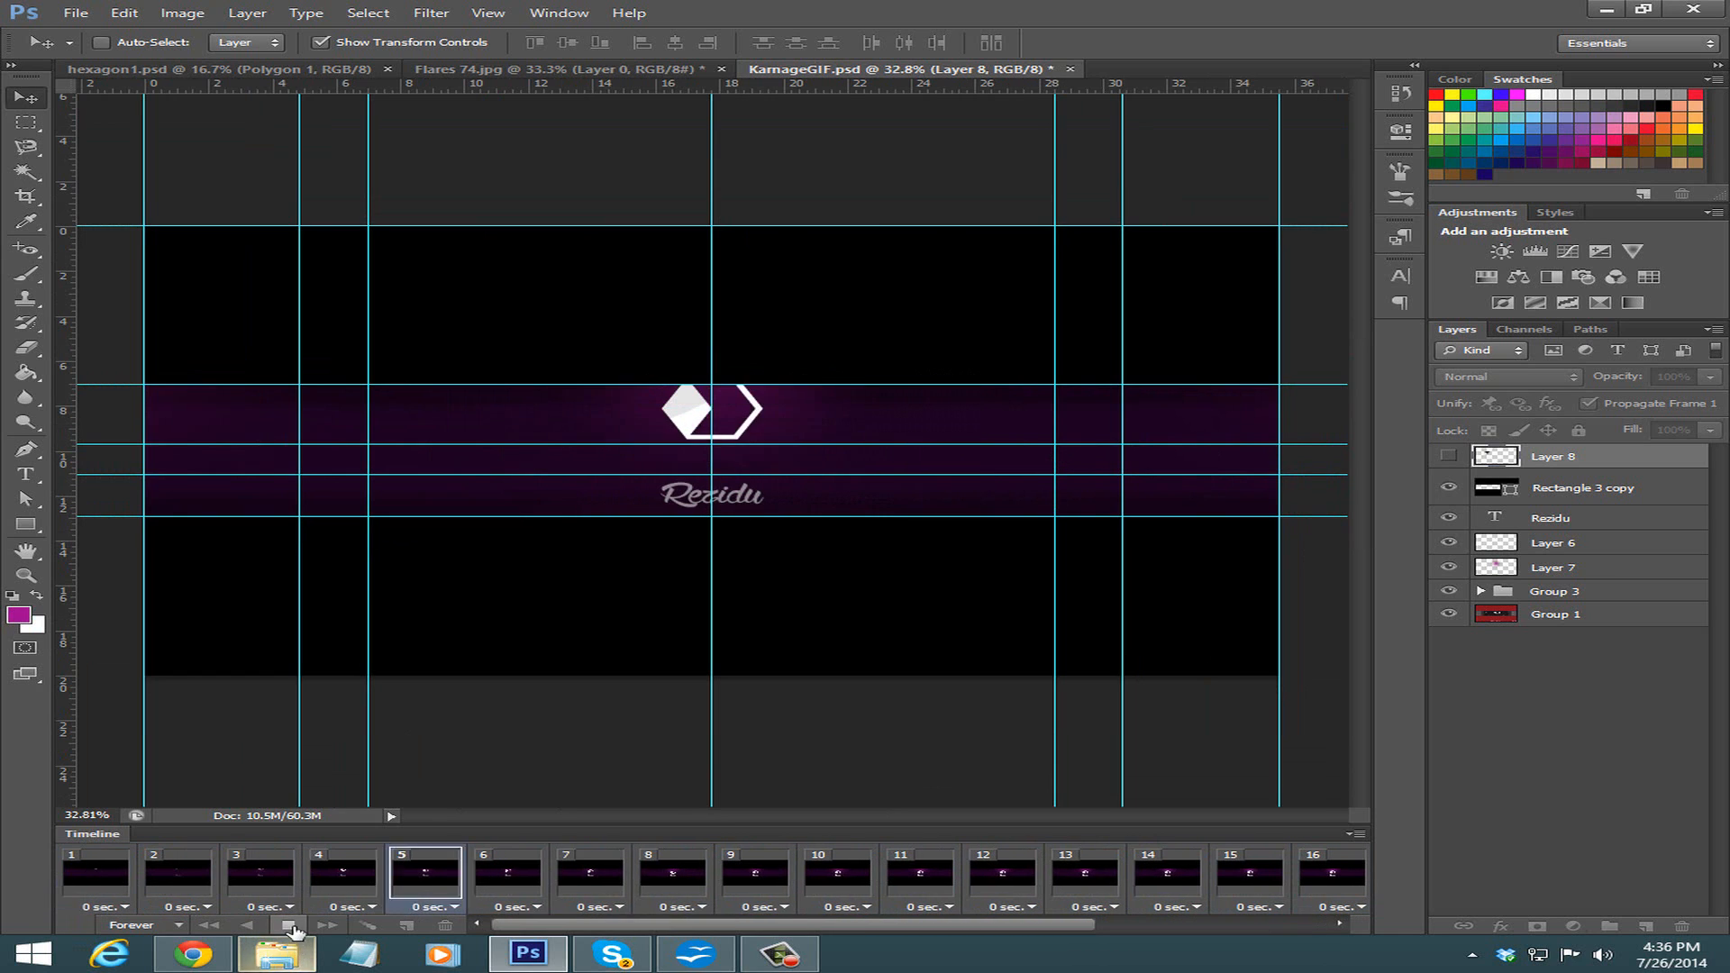
{"action": "left_click", "coordinate": [797, 957]}
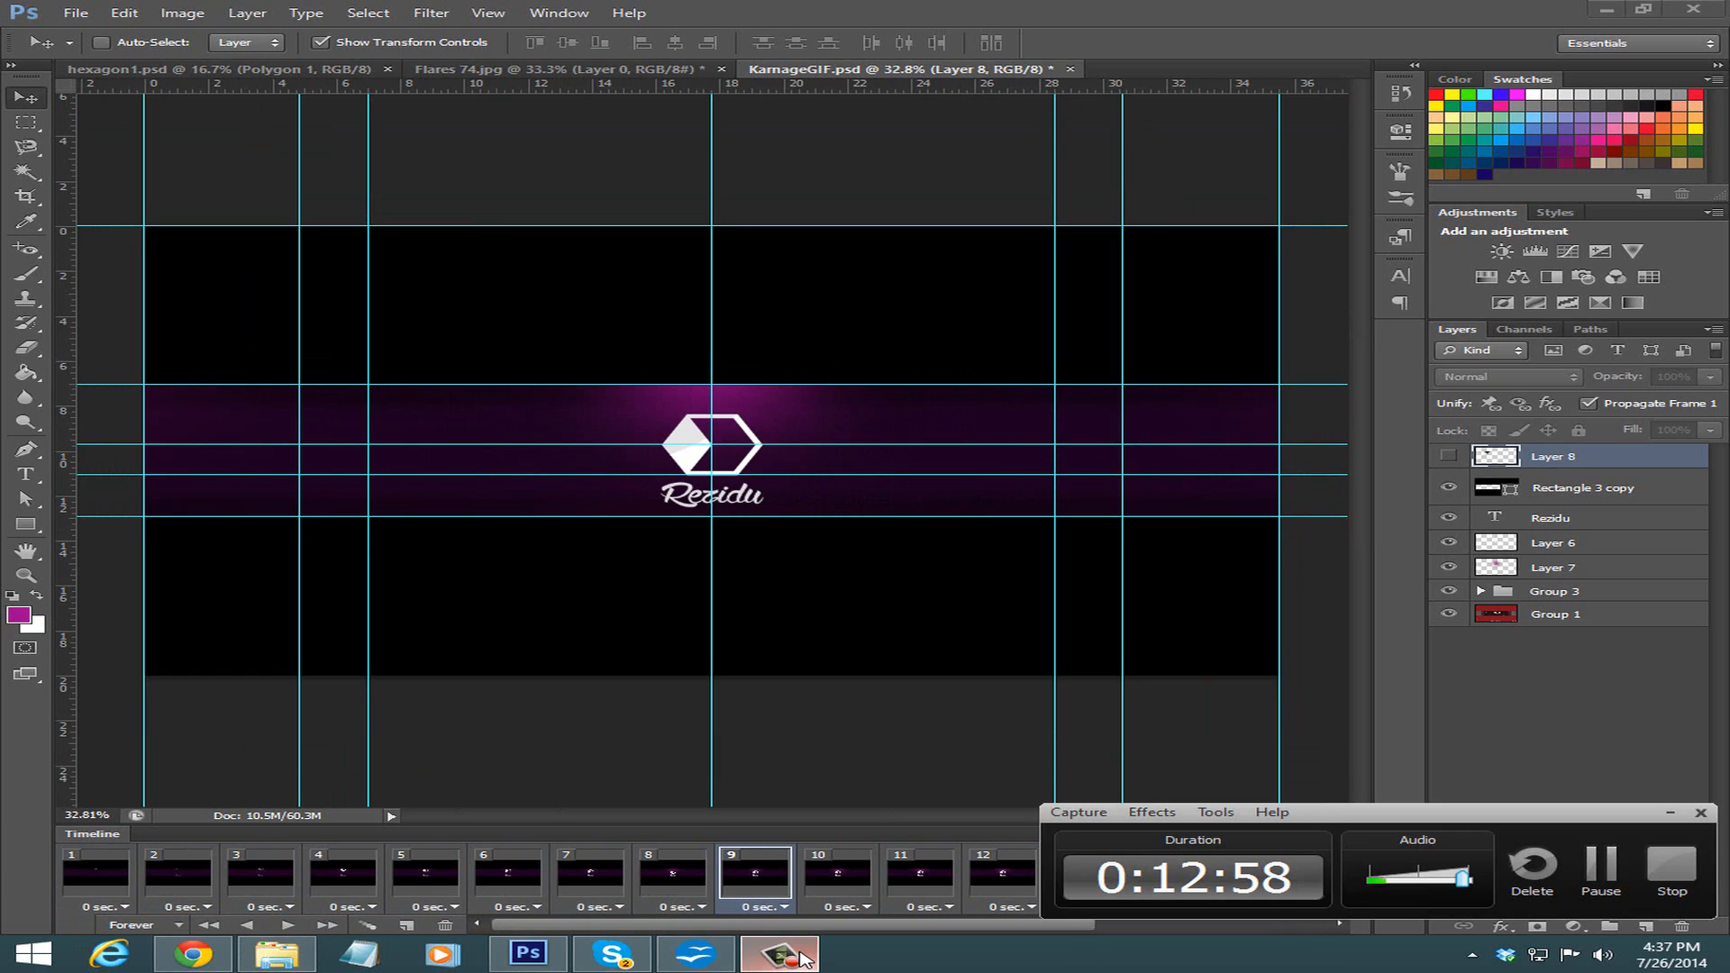
{"action": "left_click", "coordinate": [798, 957]}
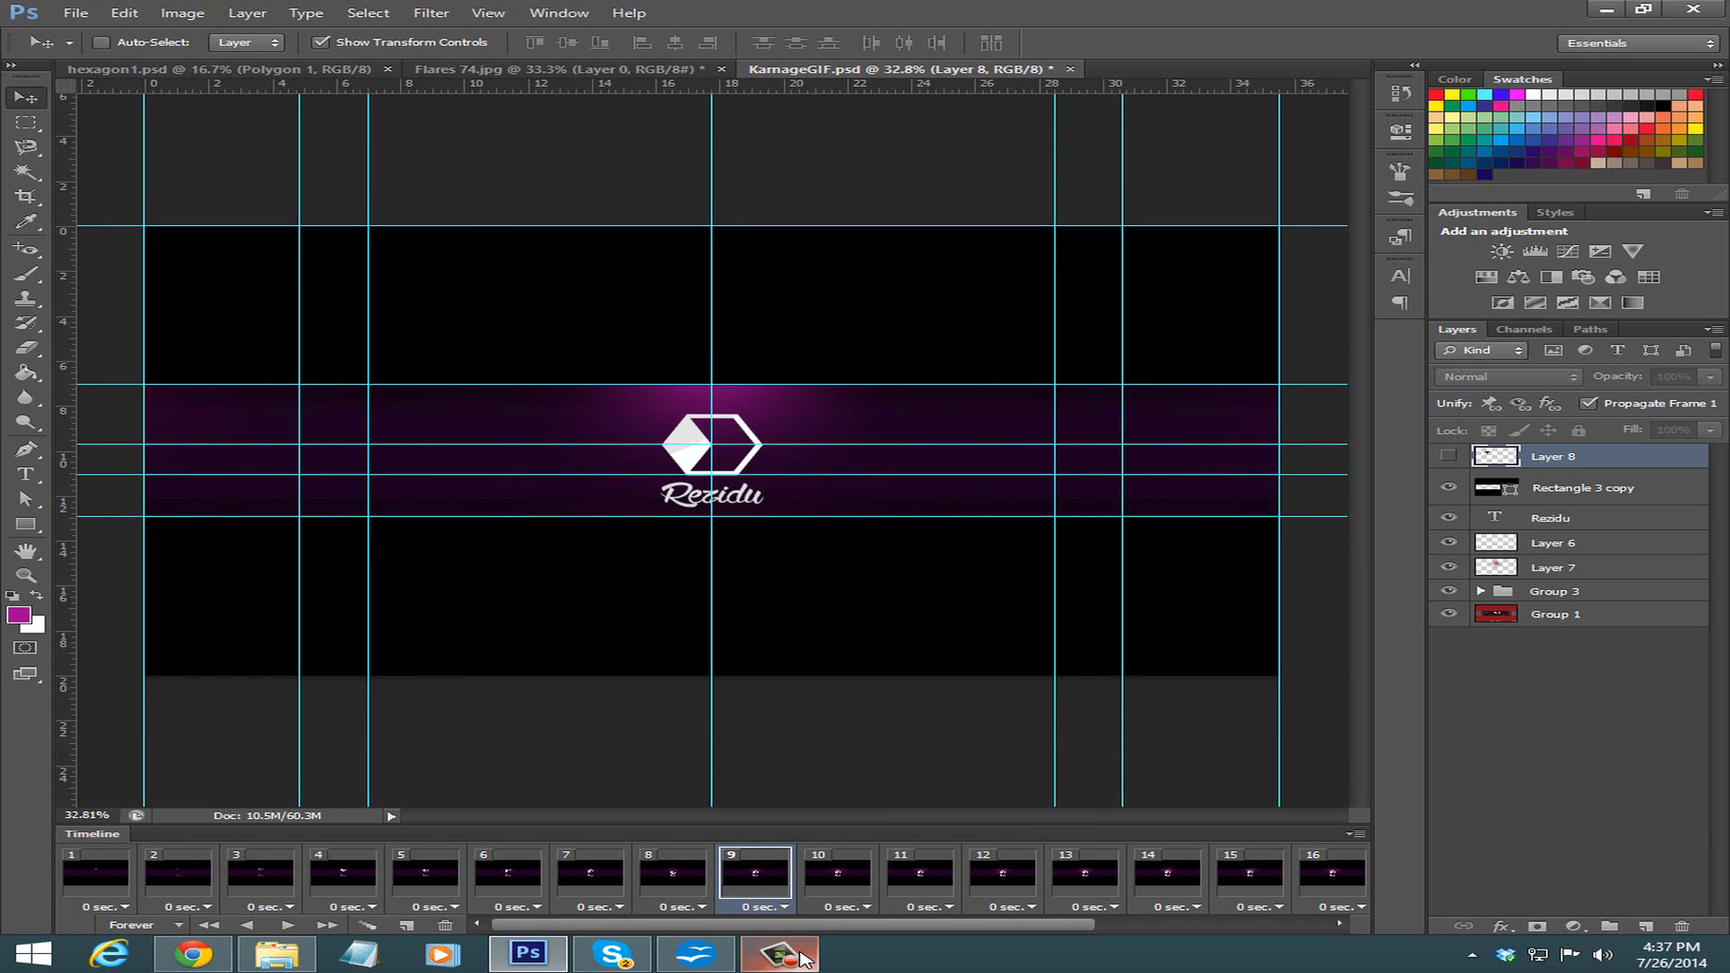